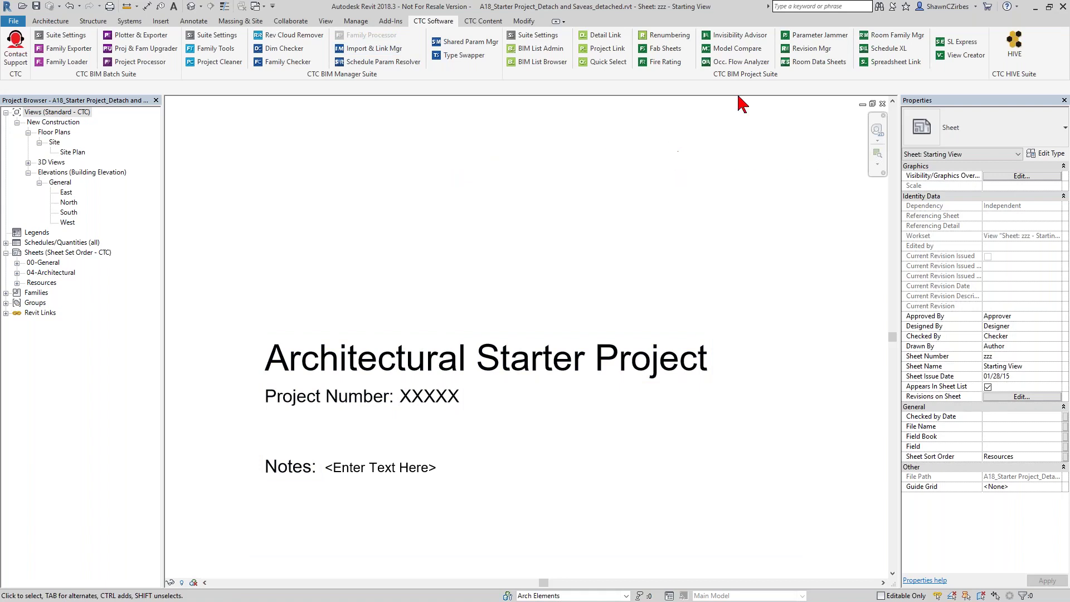
Detach the CTC BIM Project Suite panel from the ribbon and float it over the upper part of the drawing area.
left_click_drag(738, 79, 519, 169)
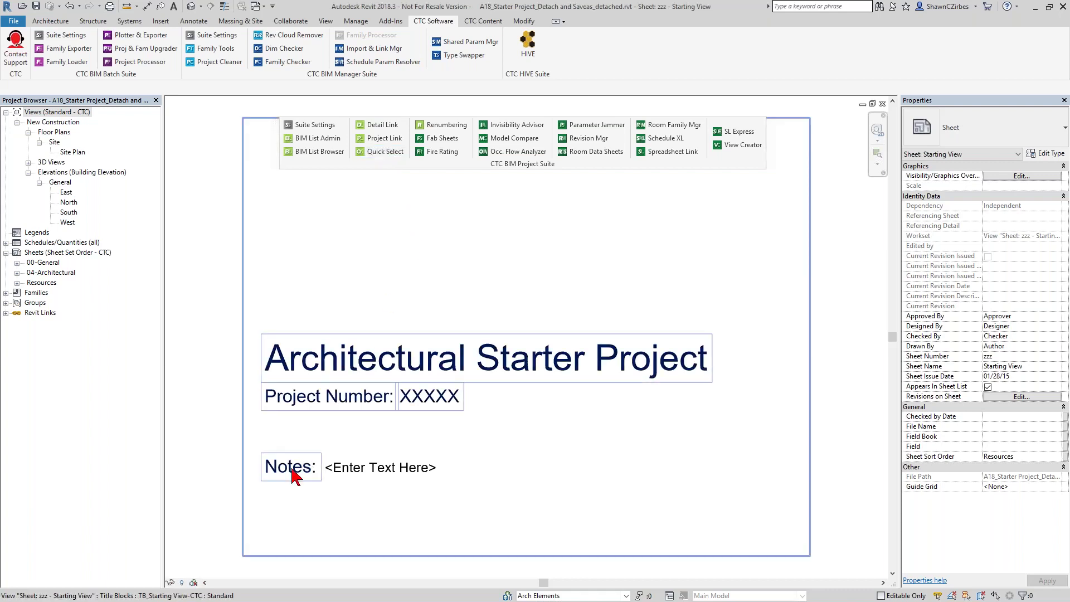
Select the starting view's title block, inspect its category in the selection filter, and clear the selection.
left_click(246, 353)
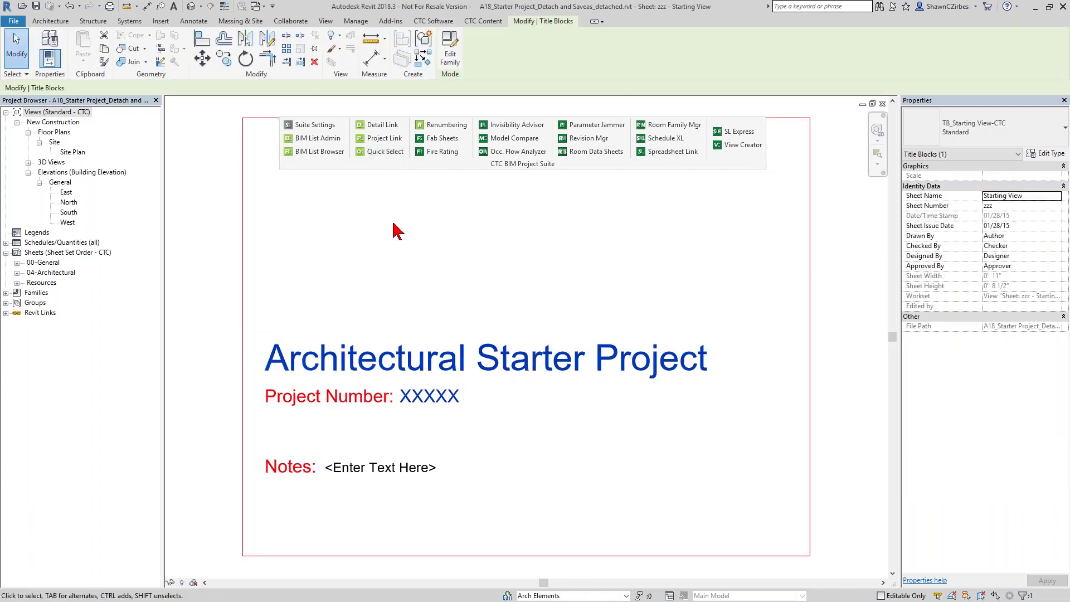
left_click(1026, 597)
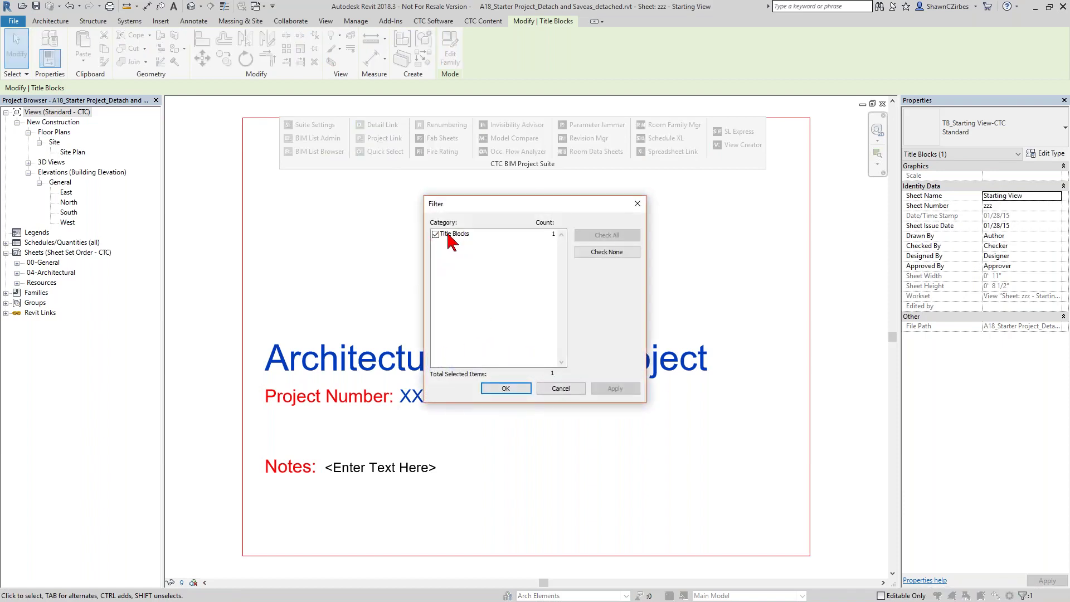
left_click(562, 390)
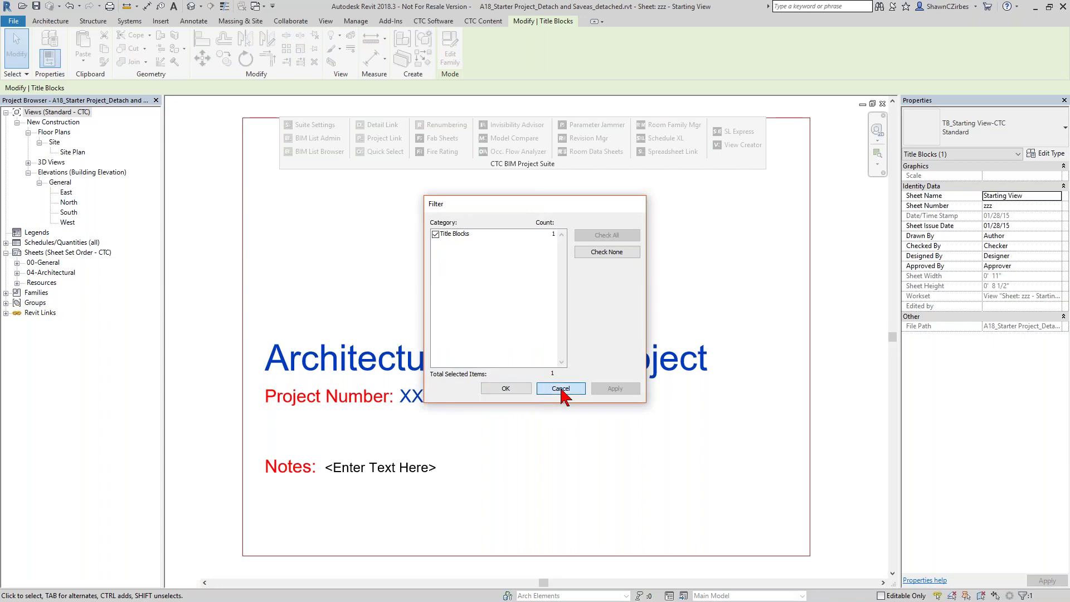
left_click(521, 437)
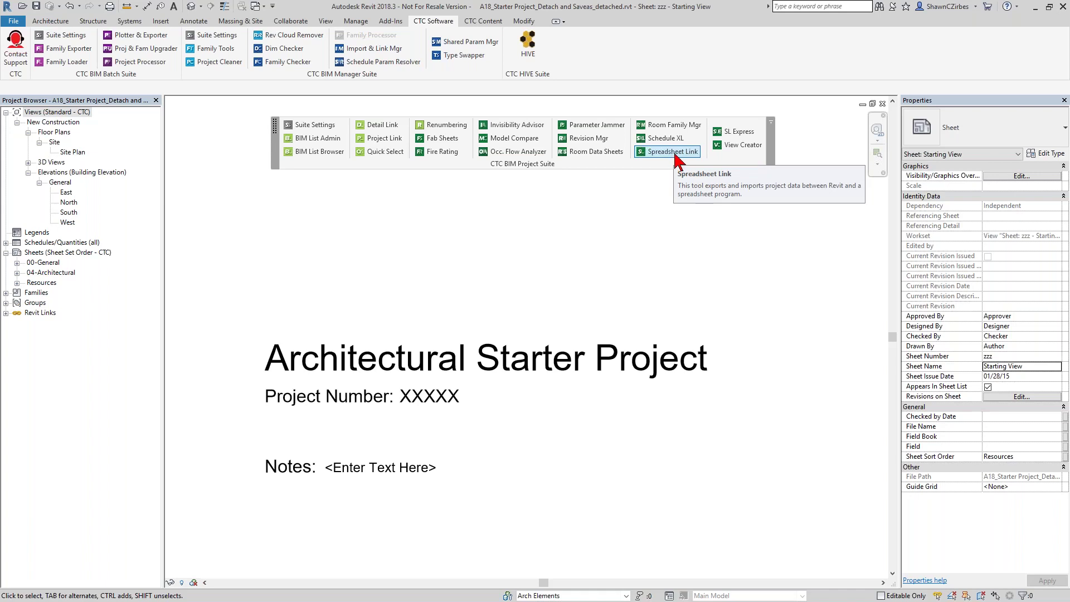
left_click(670, 155)
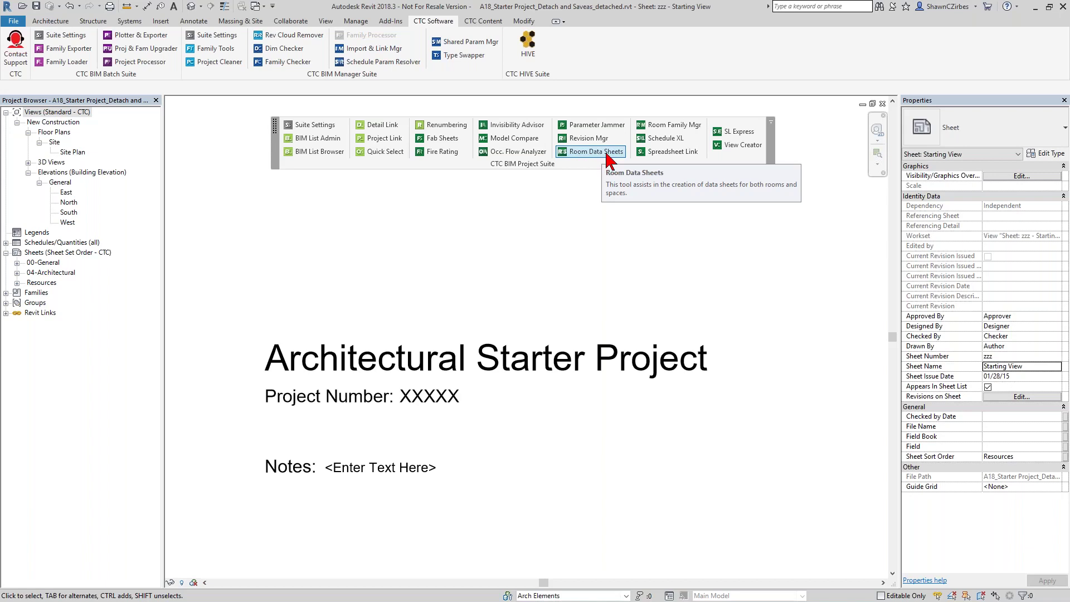
left_click(584, 159)
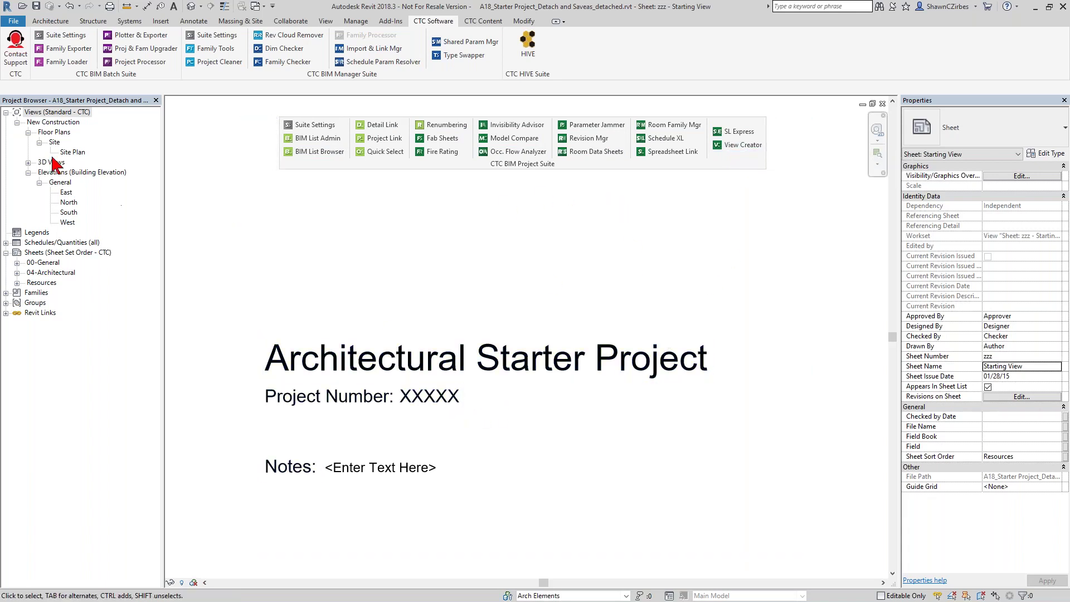
Open the South elevation and examine the names and elevations of the levels from Lower Level up to Parapet.
double_click(71, 212)
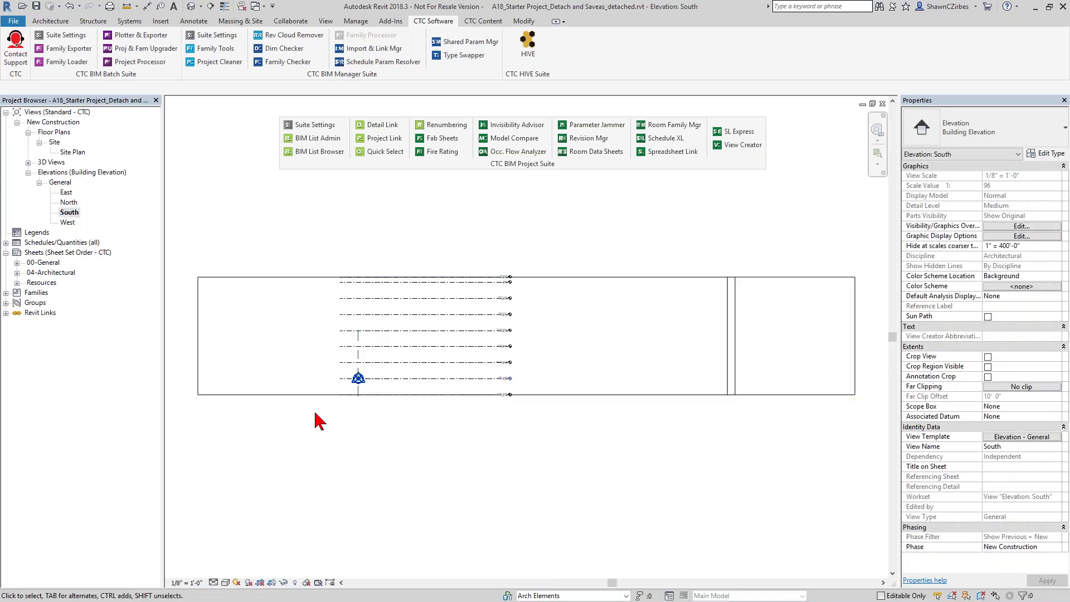
scroll(506, 406, "up", 5)
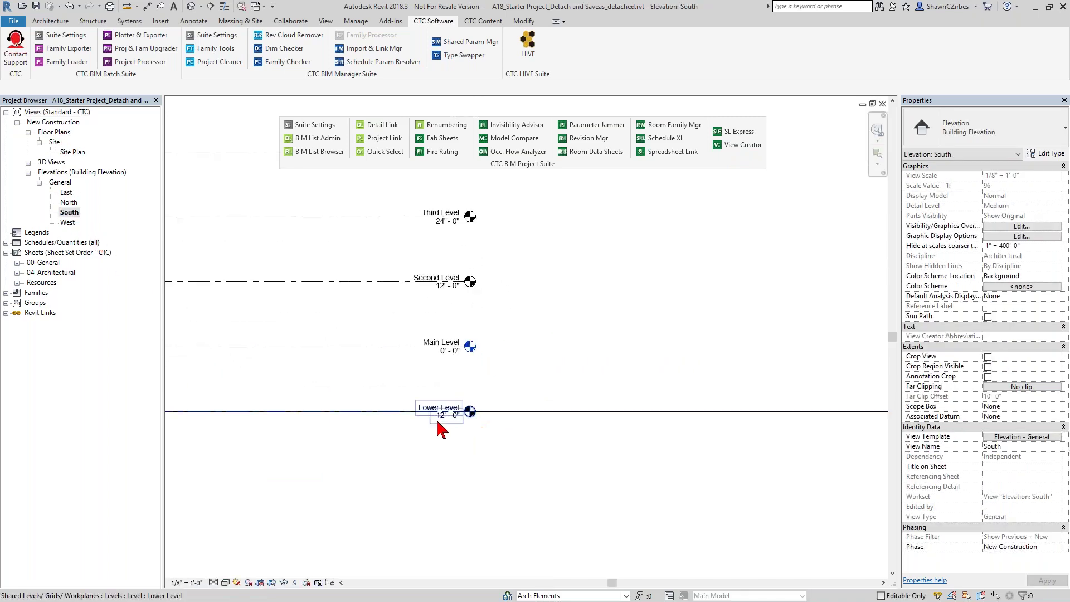
scroll(474, 423, "up", 2)
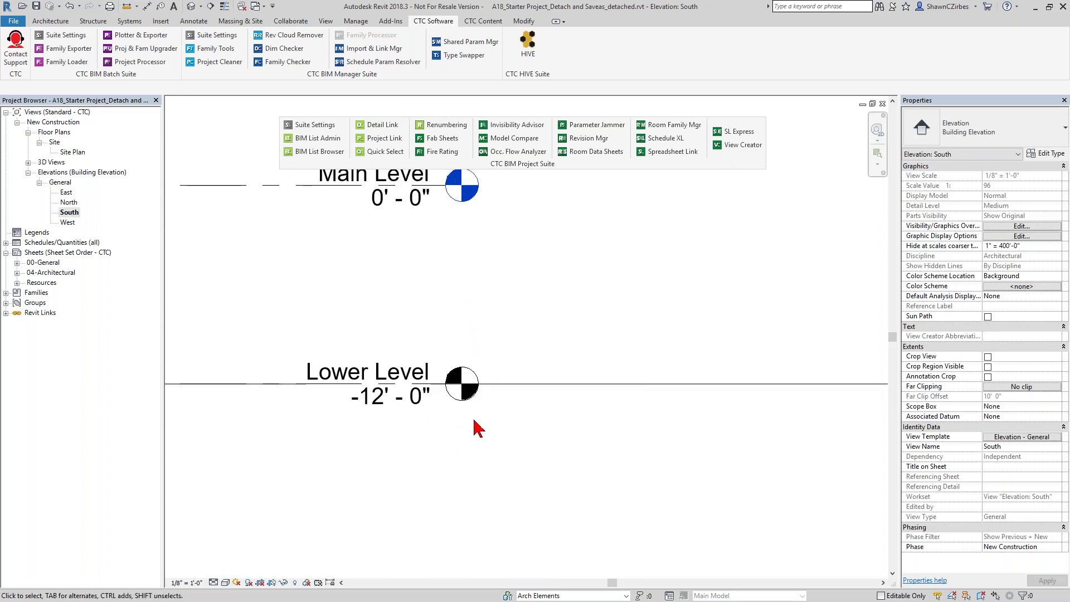
scroll(506, 396, "up", 10, "ctrl")
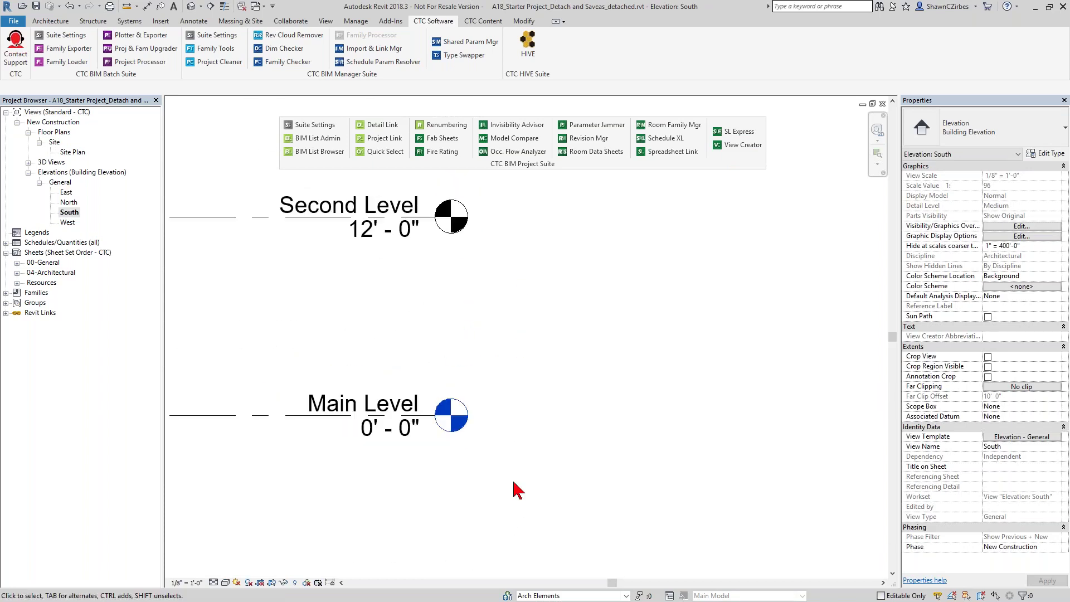
scroll(553, 392, "up", 3, "ctrl")
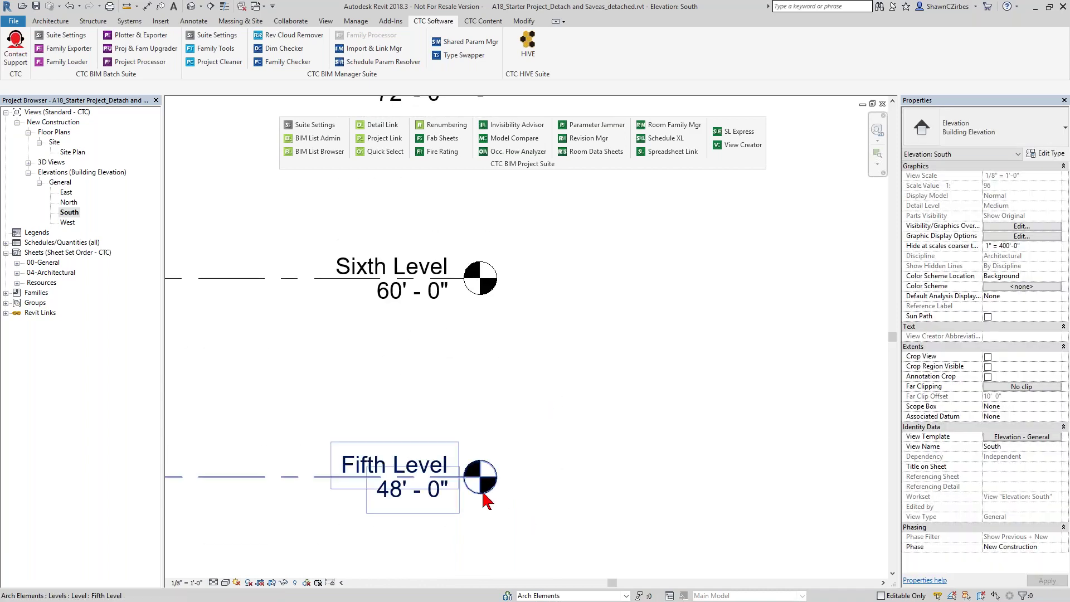
scroll(512, 402, "down", 2)
scroll(512, 403, "down", 5)
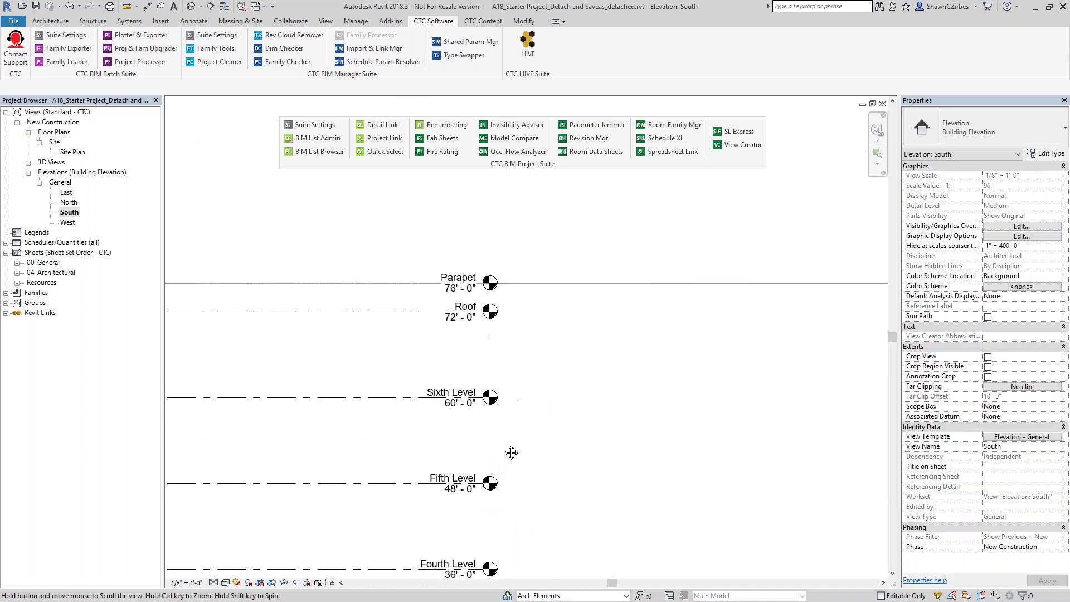
middle_click_drag(543, 410, 550, 279)
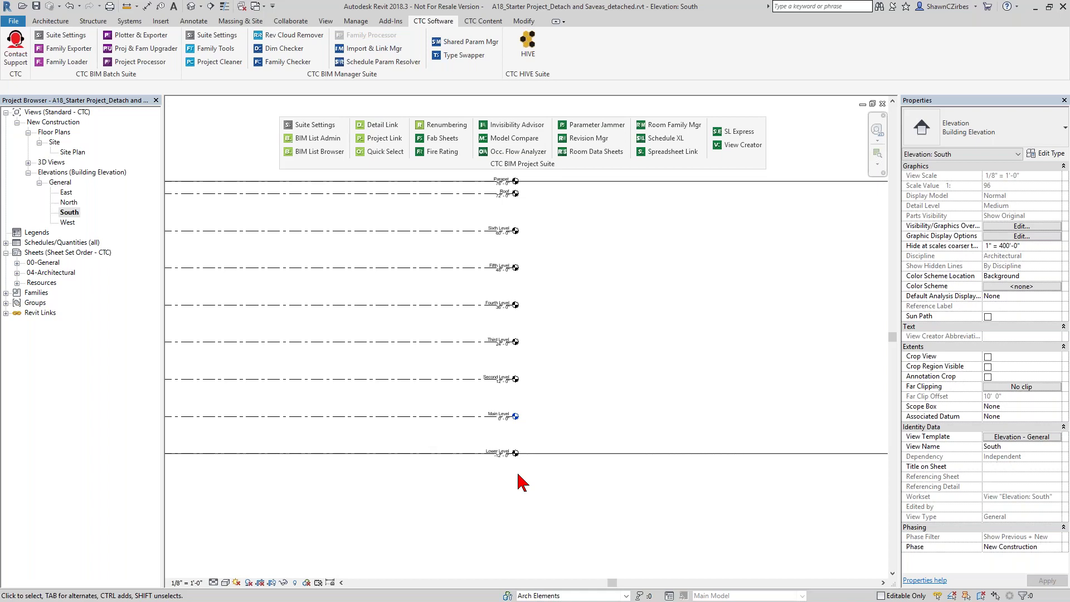
Start View Creator for plan and ceiling views, sort the levels by abbreviation, and enlarge the list of views to create.
left_click(739, 146)
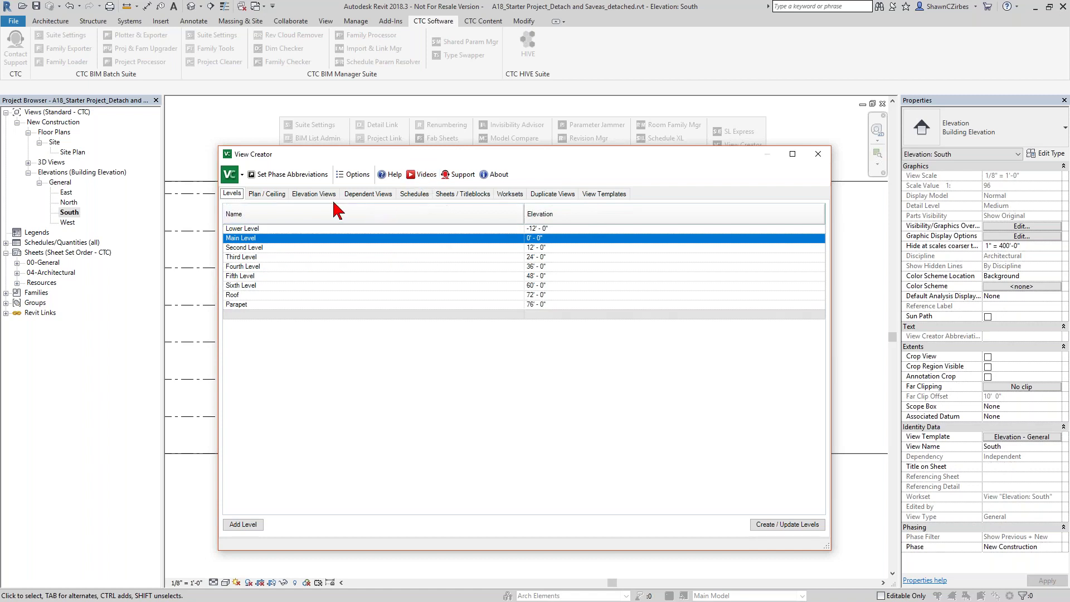
left_click(266, 195)
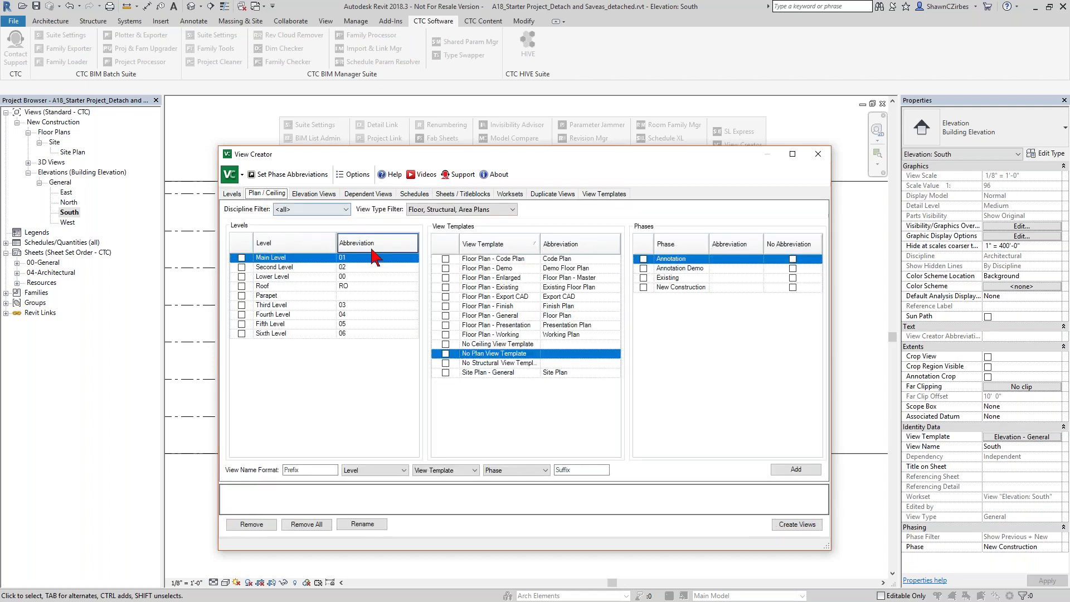
left_click(343, 243)
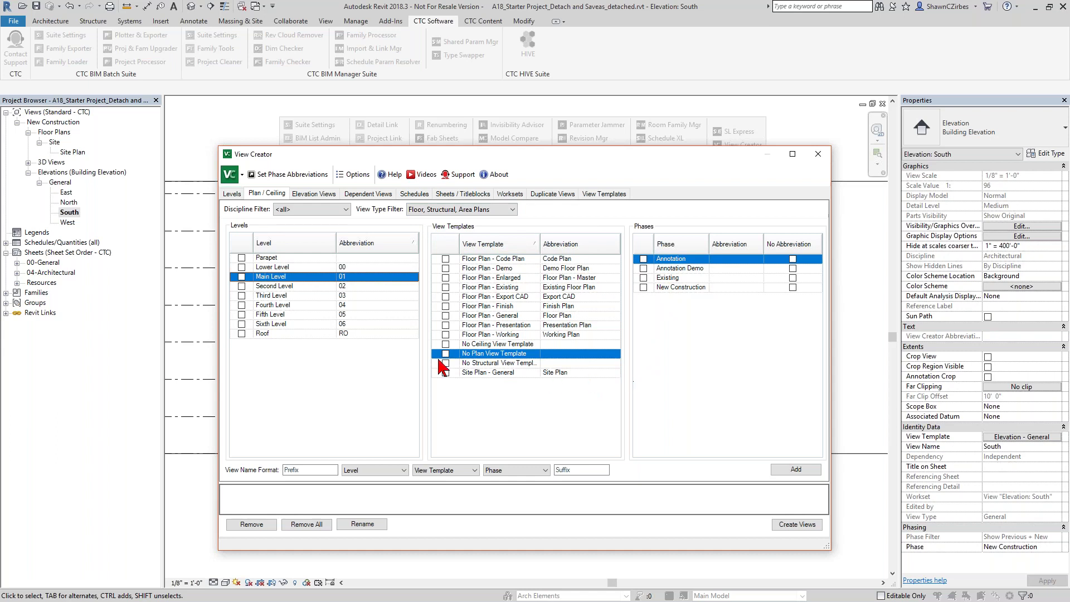
left_click_drag(602, 482, 468, 423)
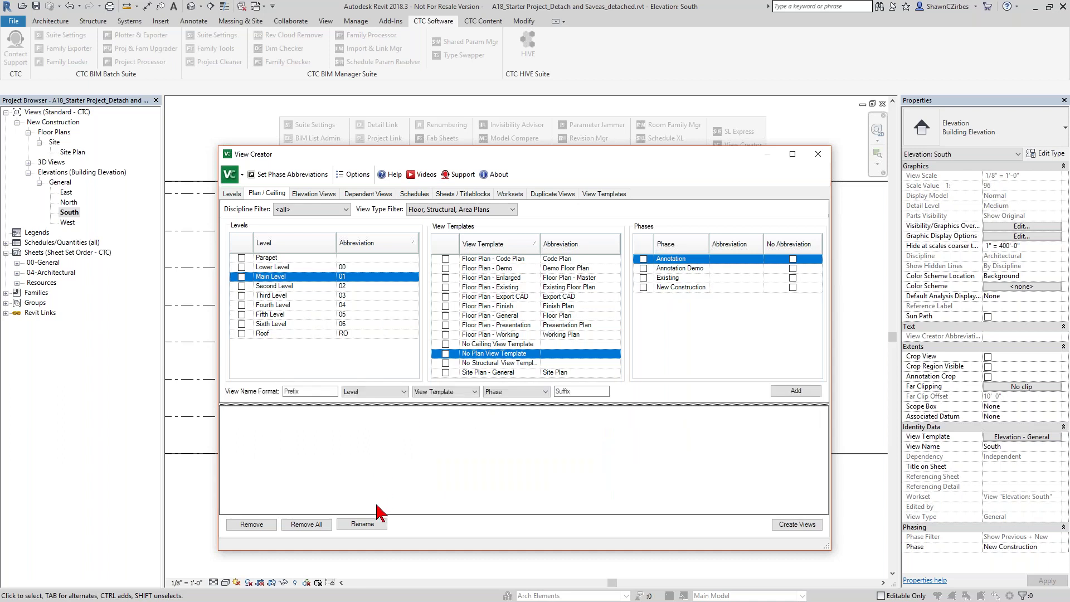
Include the Lower, Main, Second, Third, Fourth, Fifth, Sixth and Roof levels for plan view creation, leaving out Parapet.
left_click(242, 267)
left_click(241, 277)
left_click(241, 286)
left_click(241, 296)
left_click(241, 305)
left_click(242, 314)
left_click(242, 324)
left_click(241, 334)
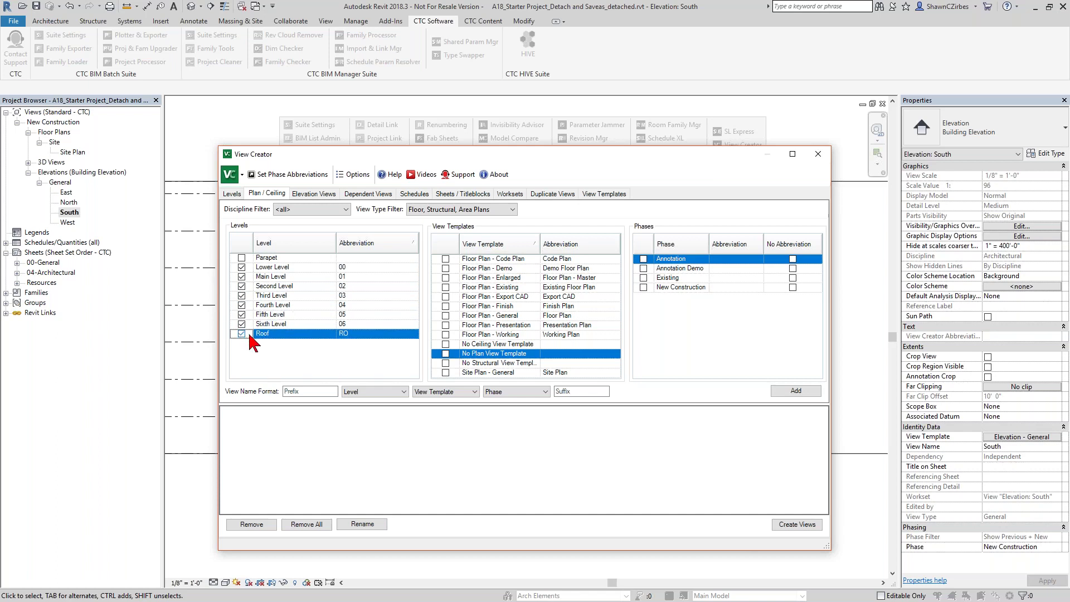
Include the Code Plan, Demo, Finish, General, Presentation and Working floor plan view templates.
left_click(446, 258)
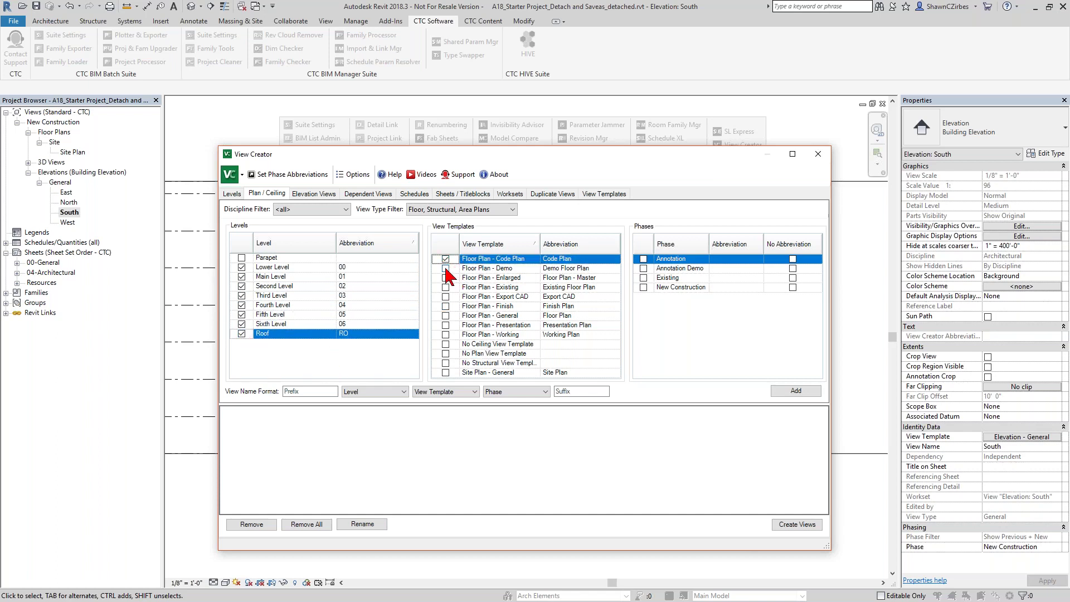
left_click(445, 268)
left_click(445, 306)
left_click(446, 316)
left_click(446, 325)
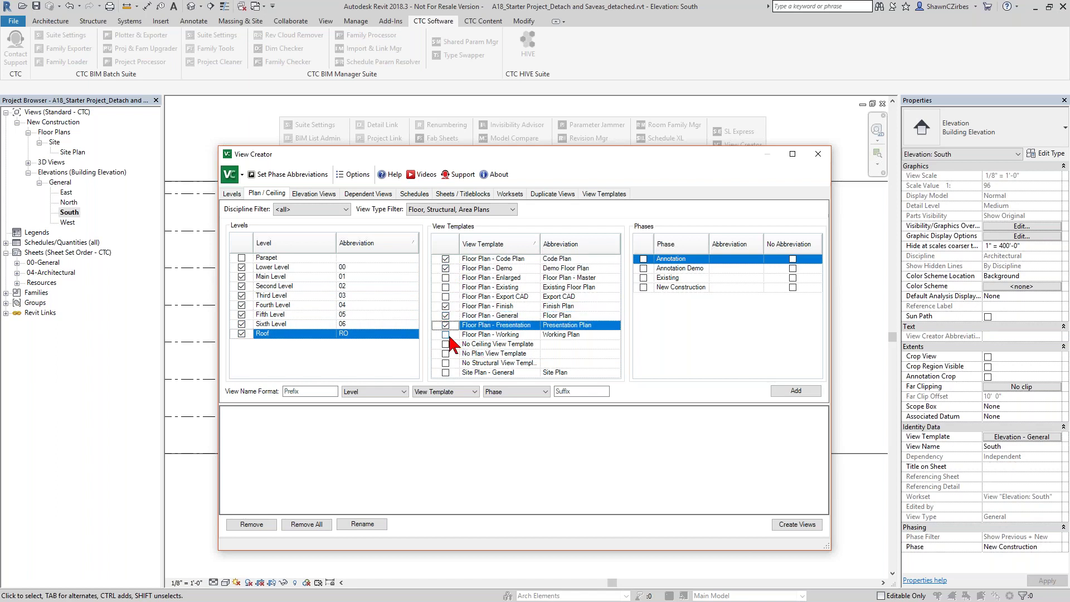
left_click(446, 334)
Include the New Construction phase with no abbreviation and add the resulting plan views to the creation list.
left_click(643, 287)
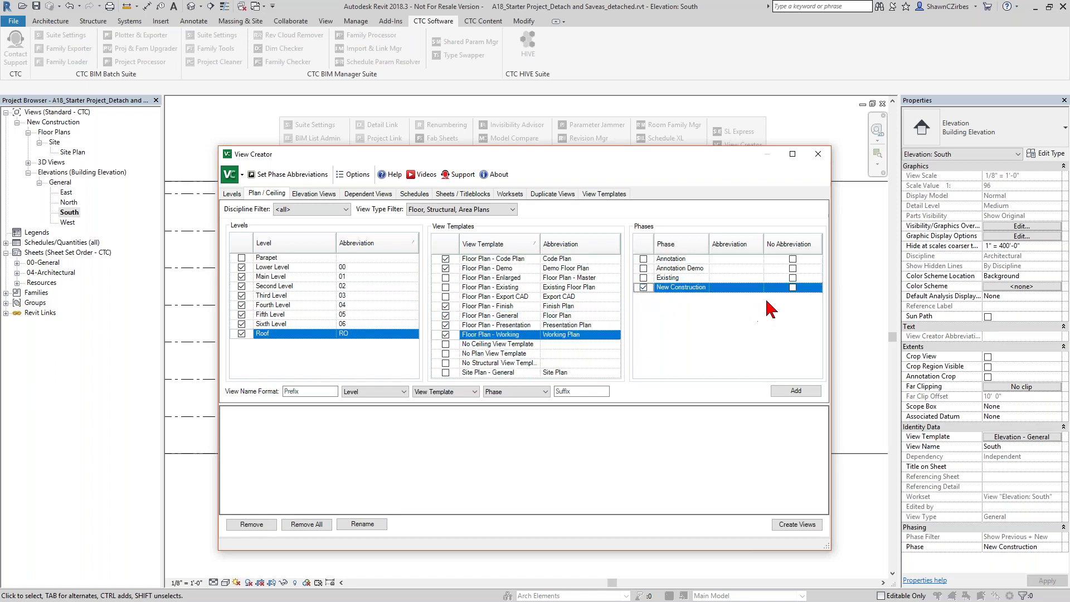
left_click(793, 287)
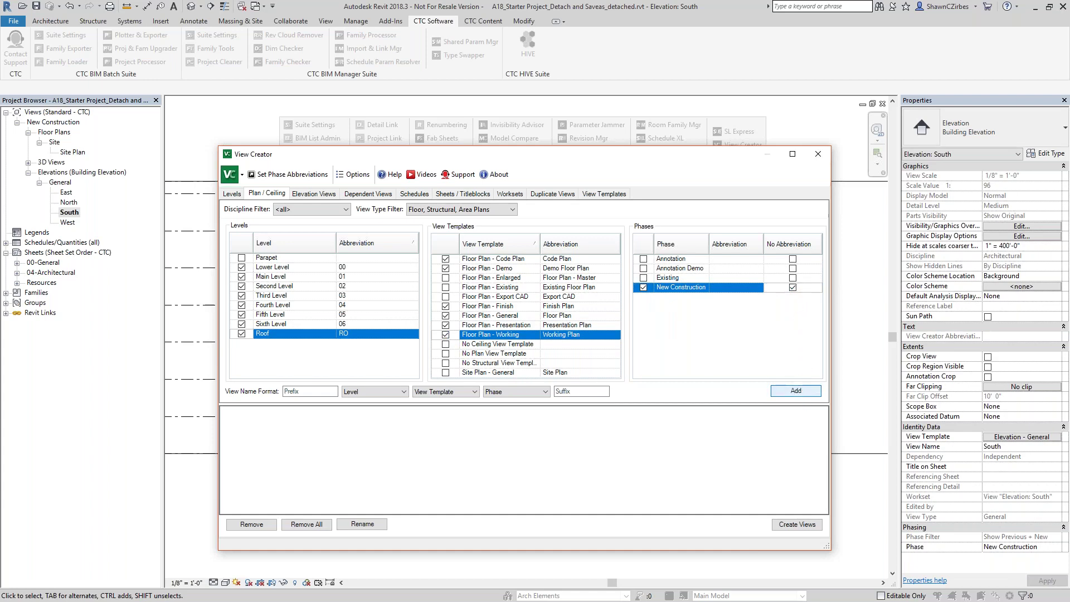
left_click(796, 391)
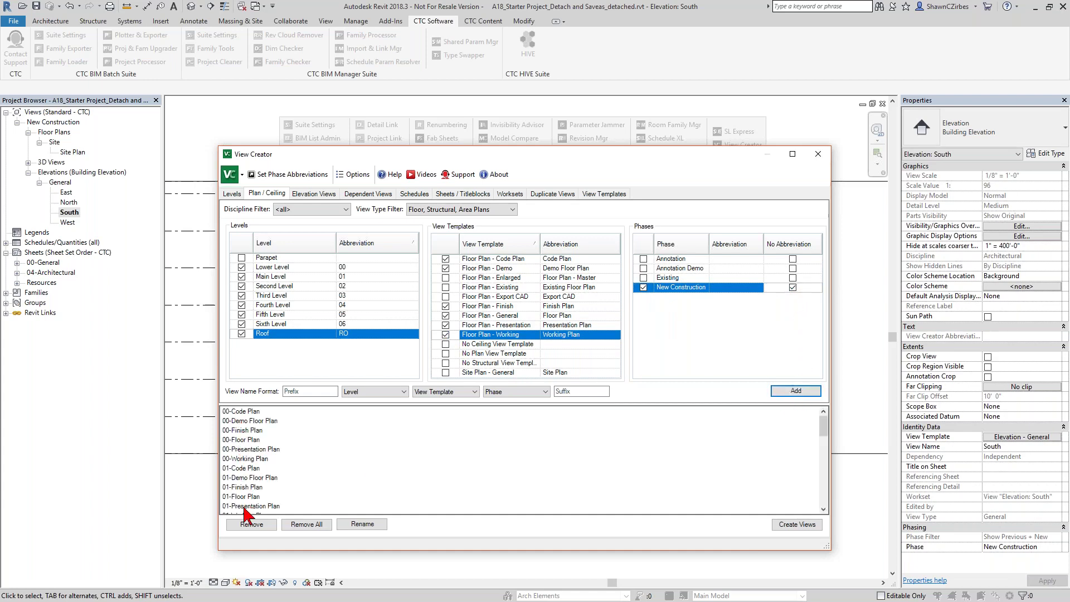
Switch the phase from New Construction to Existing, exclude the Floor Plan - Demo template, and add these views to the creation list.
left_click(643, 278)
left_click(643, 287)
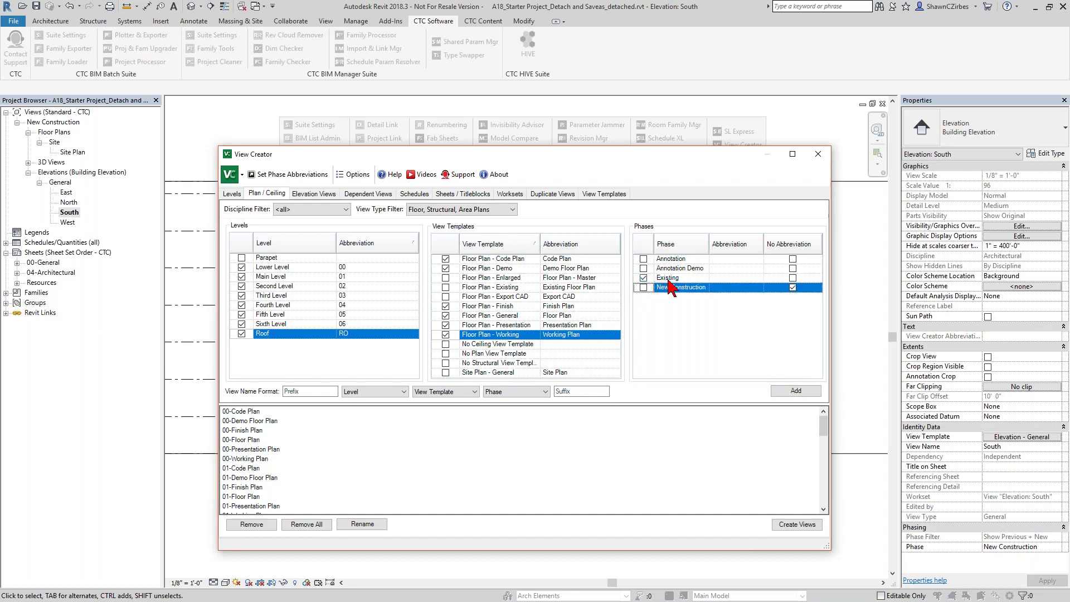
left_click(446, 259)
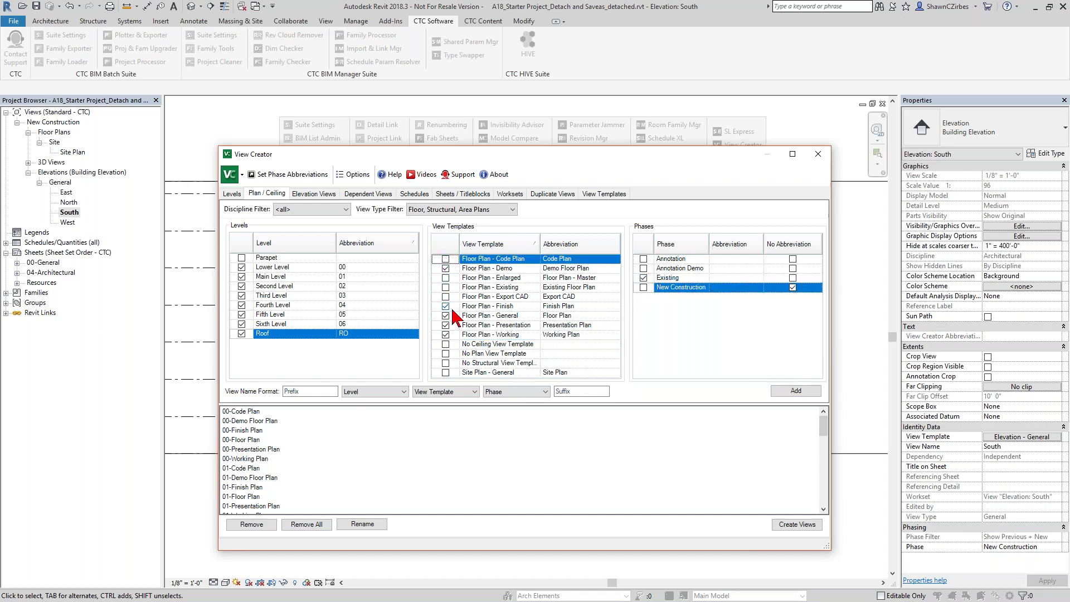
left_click(445, 268)
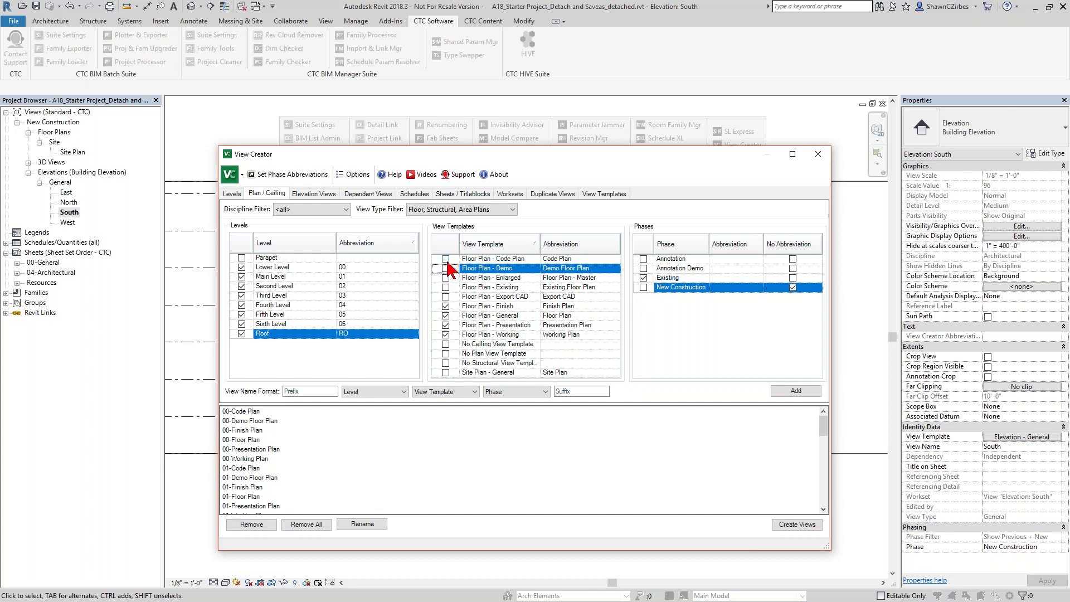
left_click(445, 258)
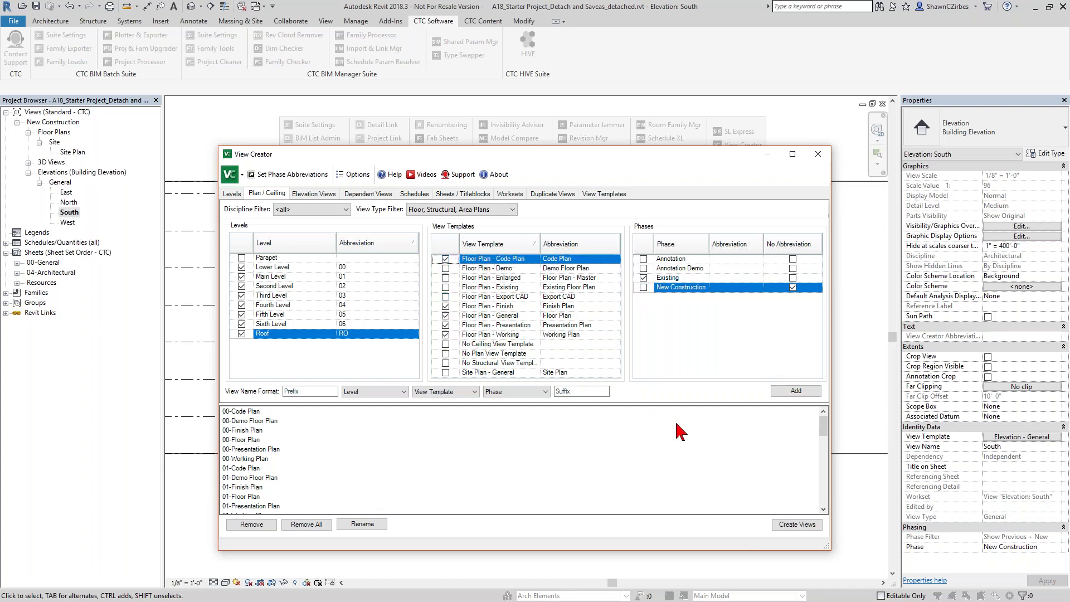
left_click(788, 391)
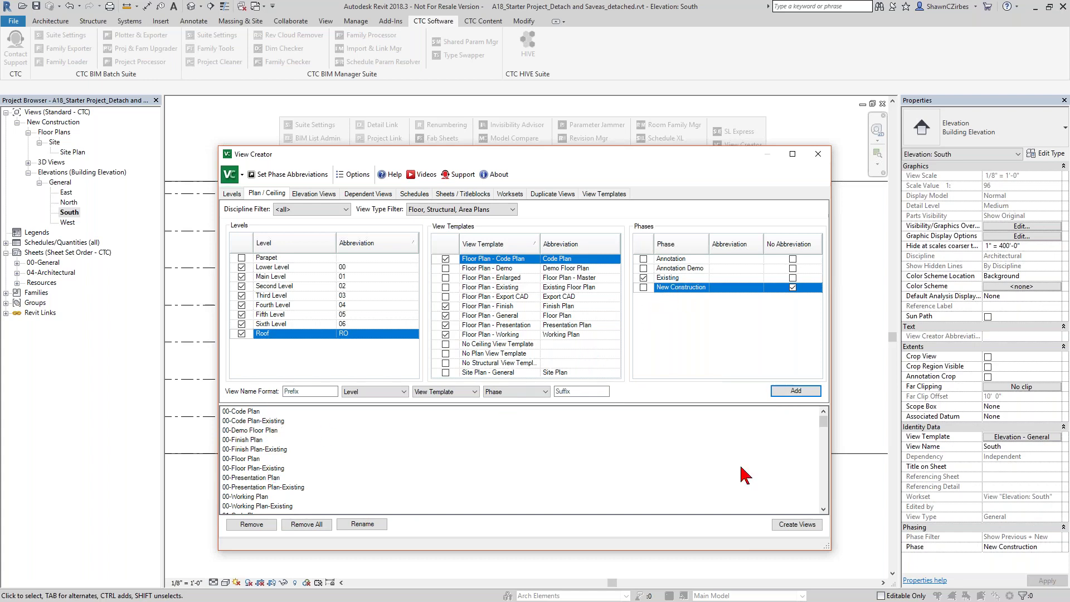
Create all the listed plan views in the project and close View Creator.
left_click(788, 528)
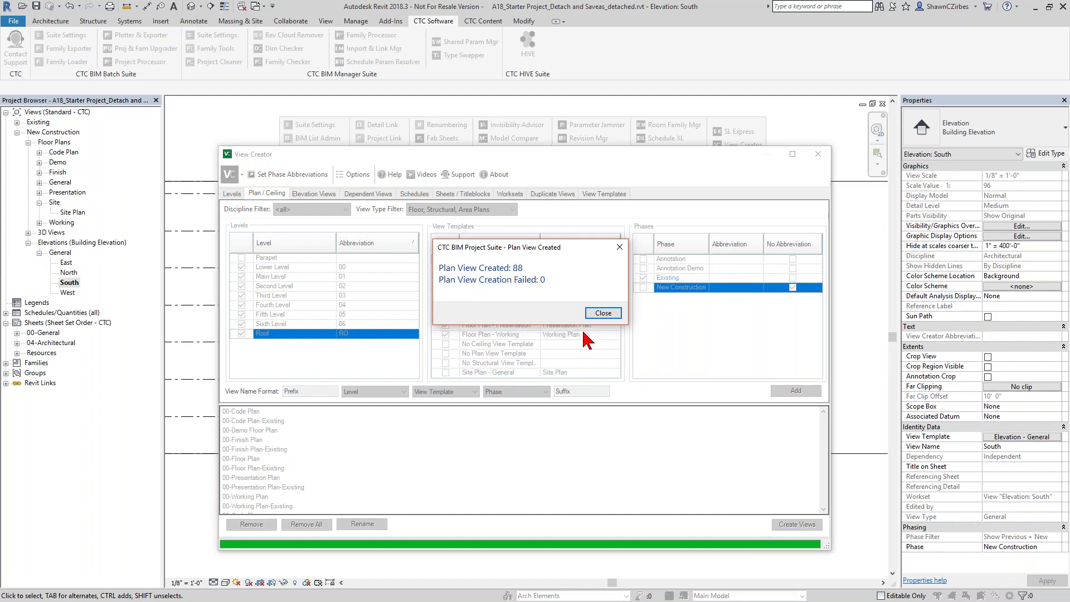
left_click(601, 313)
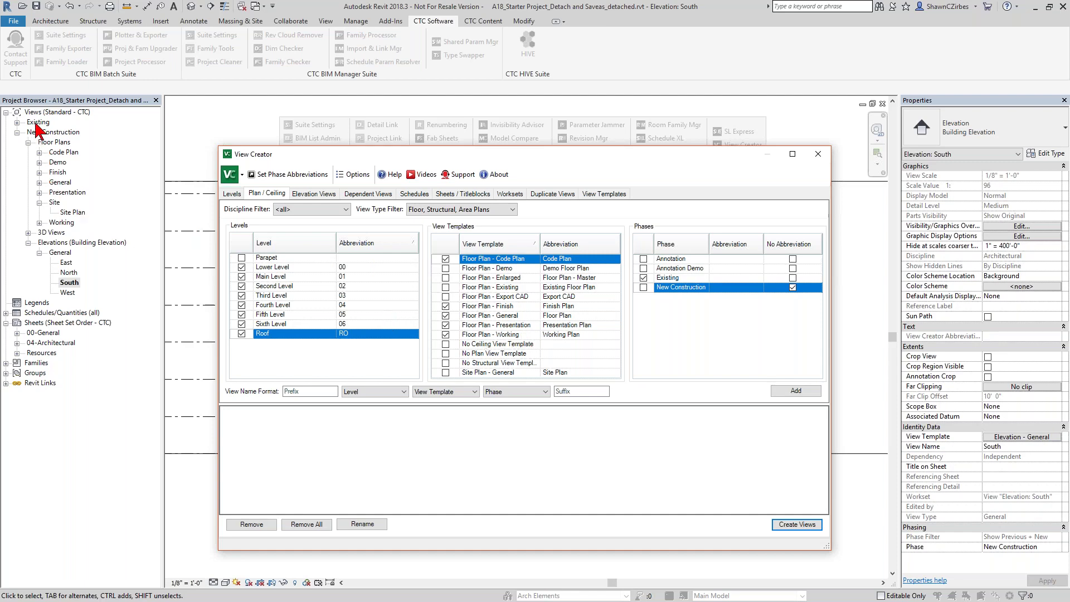
left_click(818, 154)
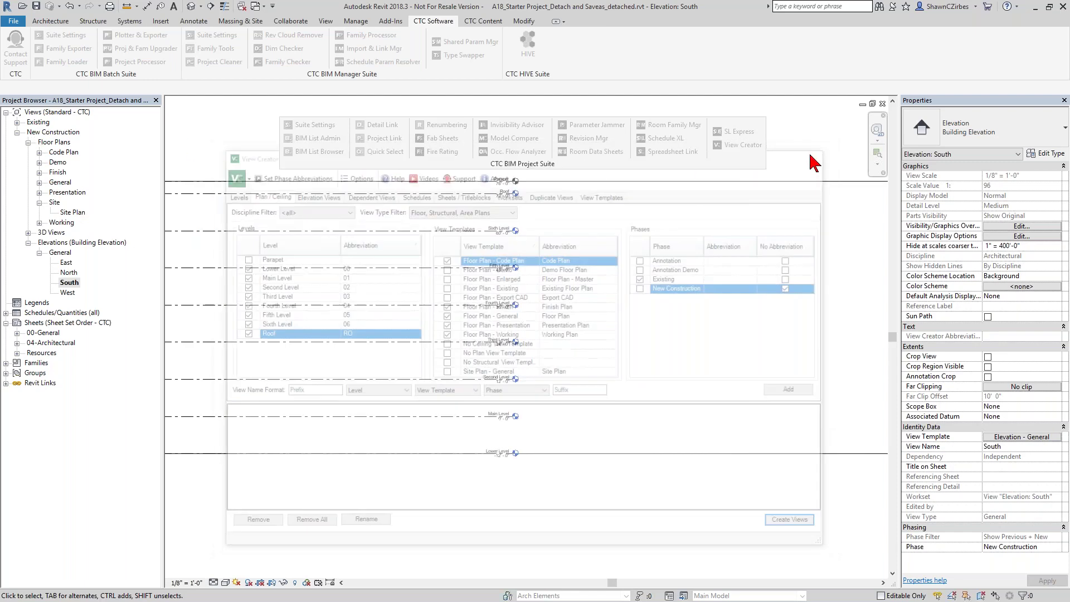
Check the new presentation floor plans under the Existing phase and view the properties of 02-Presentation Plan-Existing.
left_click(17, 122)
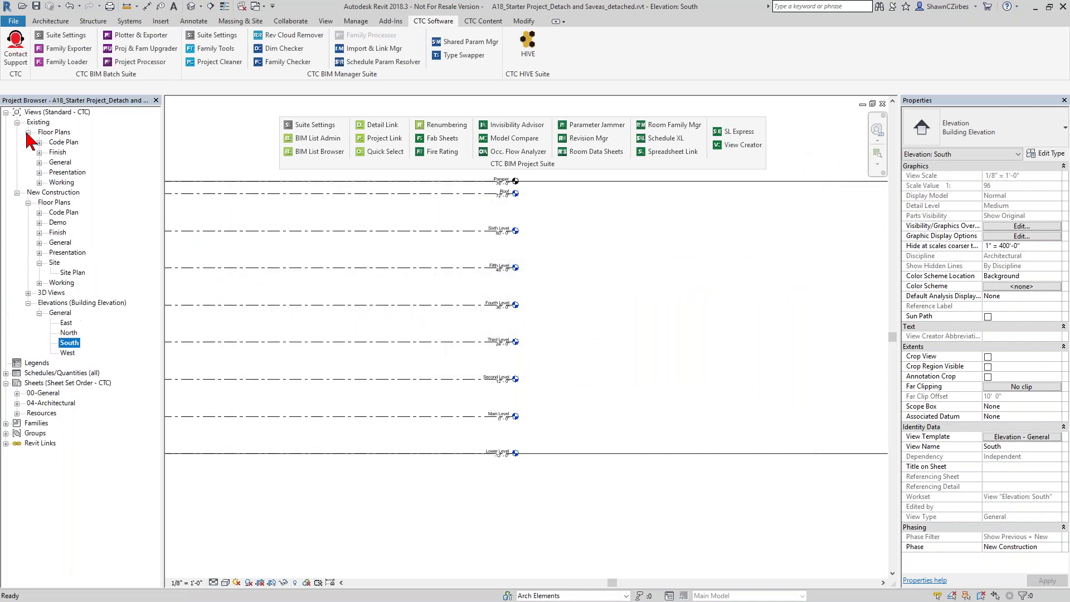
left_click(39, 173)
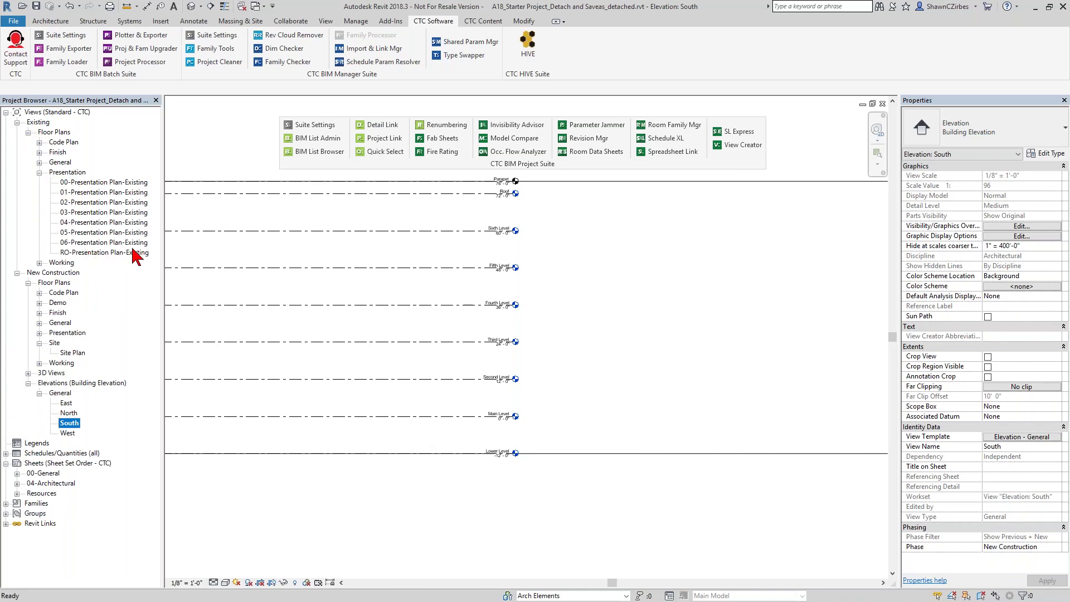
left_click(124, 203)
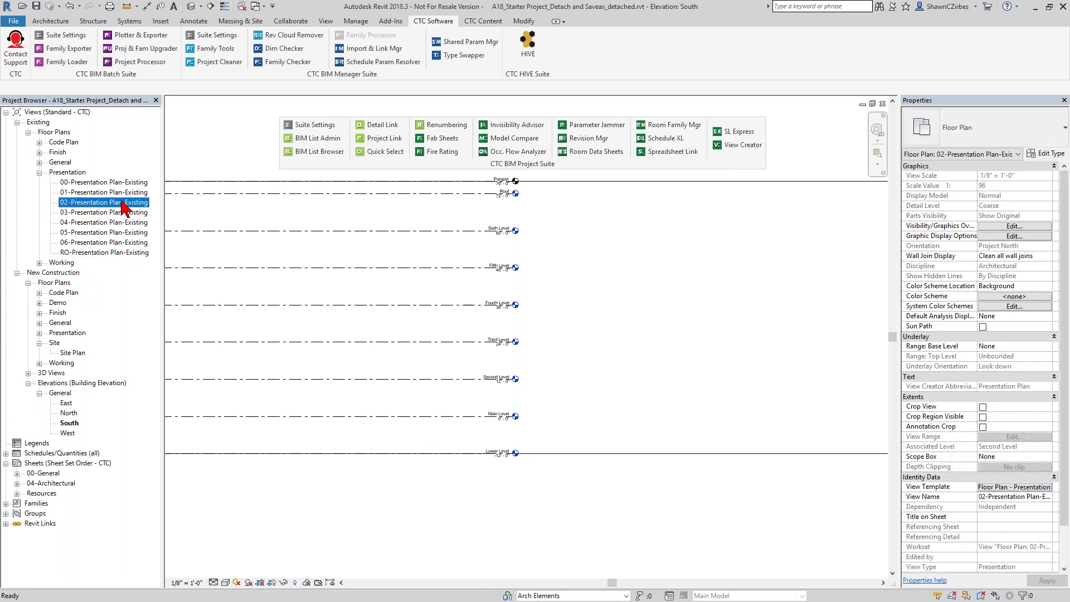
Review Revit's built-in plan view types and the phasing properties of 02-Presentation Plan-Existing.
left_click(326, 22)
left_click(437, 56)
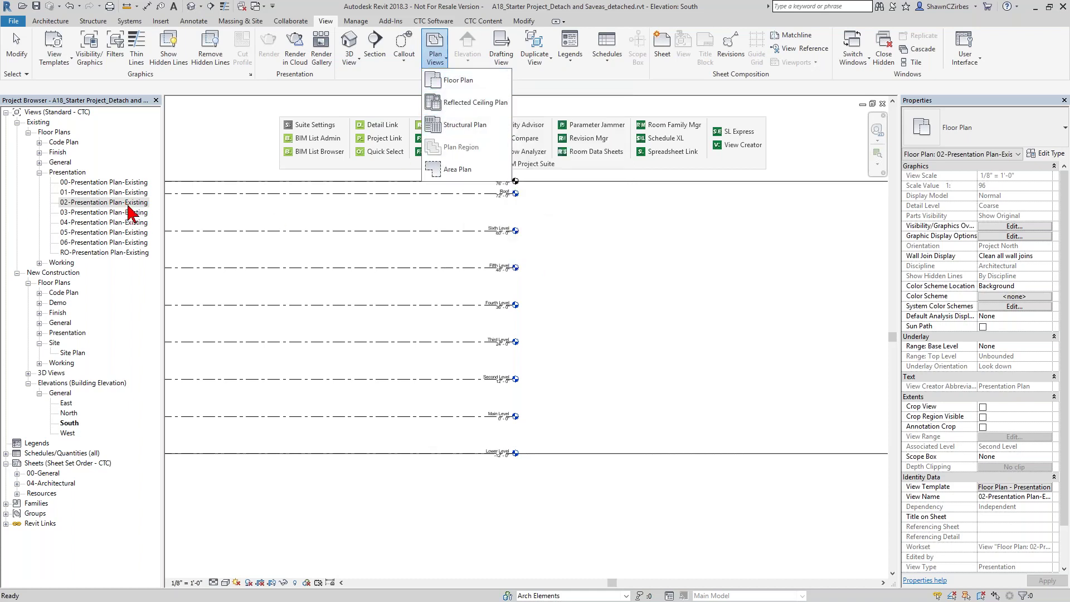
scroll(960, 371, "down", 2)
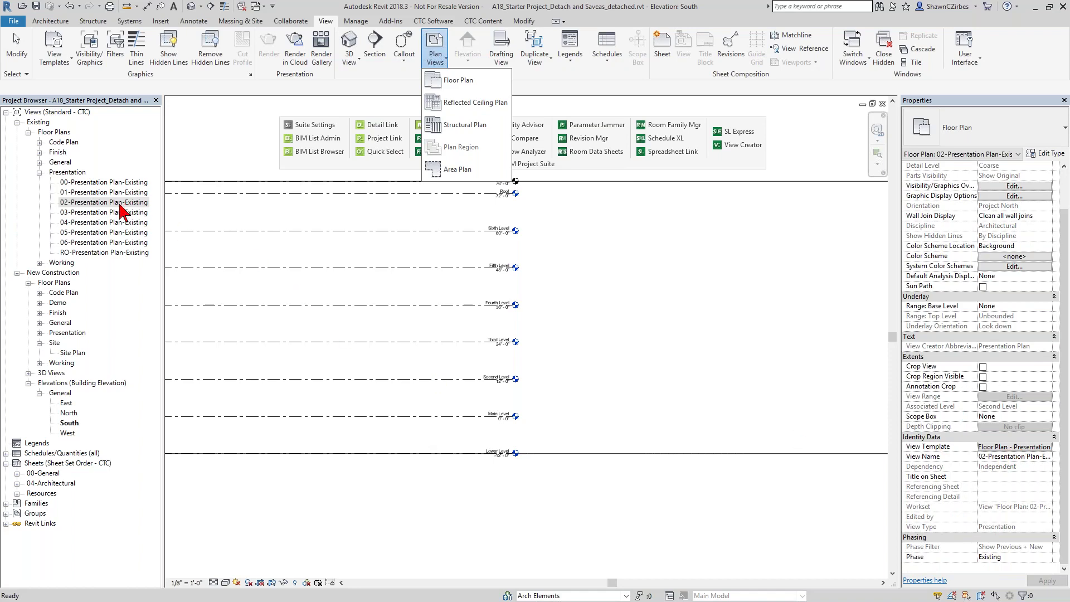
Collapse the Existing presentation plans and expand the General, Finish, Demo and Code Plan groups under New Construction to examine their views.
left_click(39, 173)
left_click(39, 173)
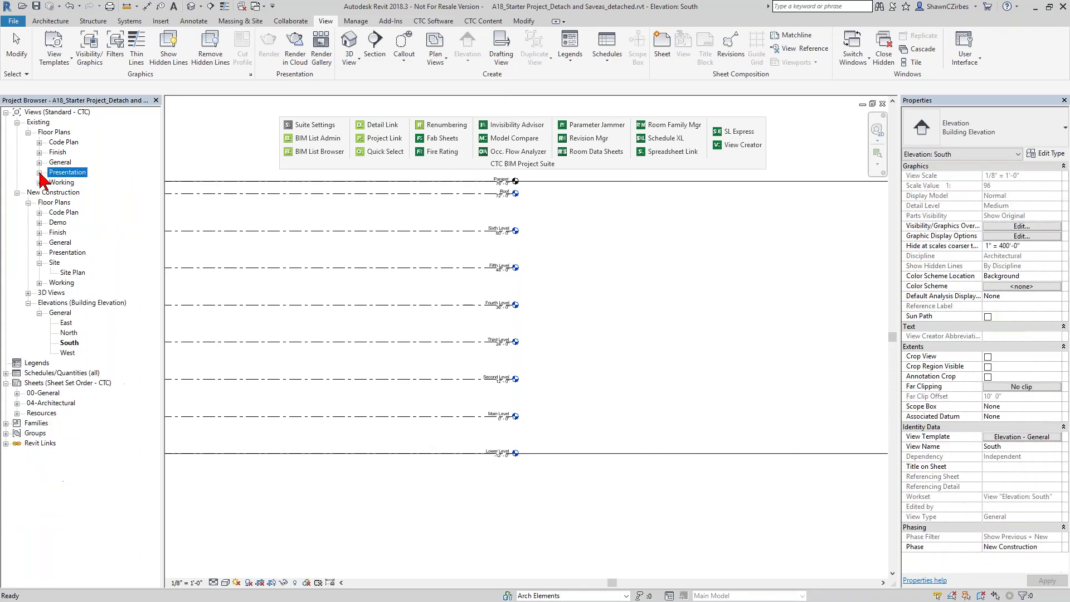
left_click(38, 242)
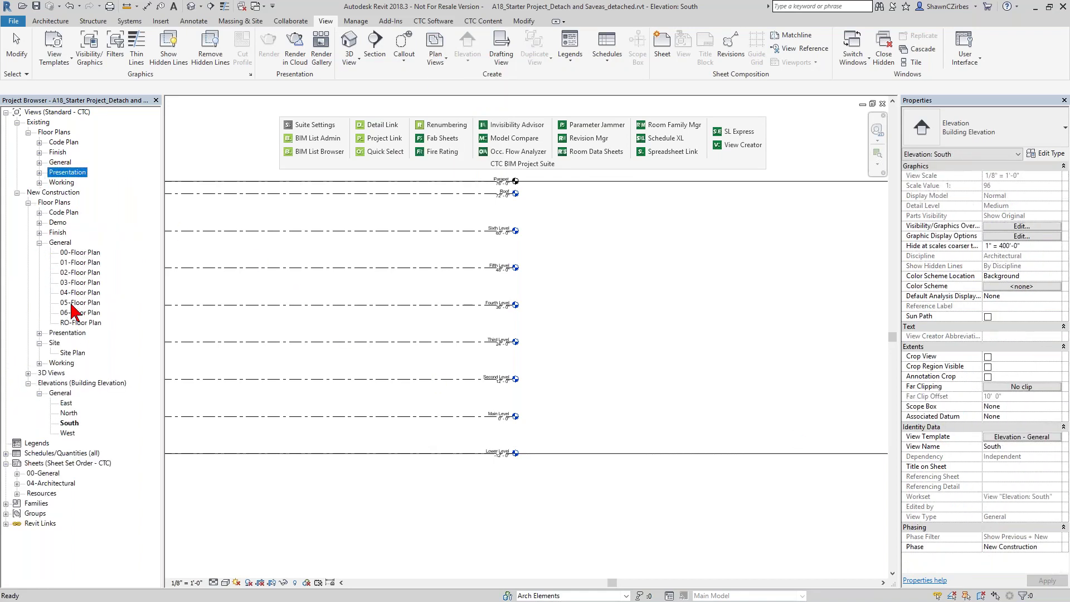
left_click(39, 233)
left_click(39, 222)
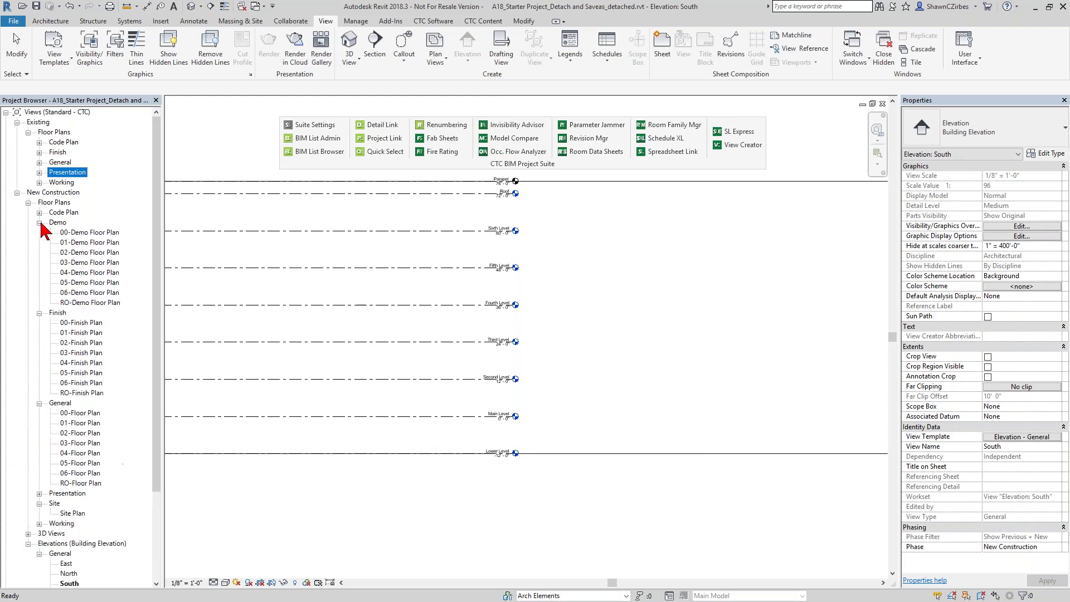
left_click(39, 212)
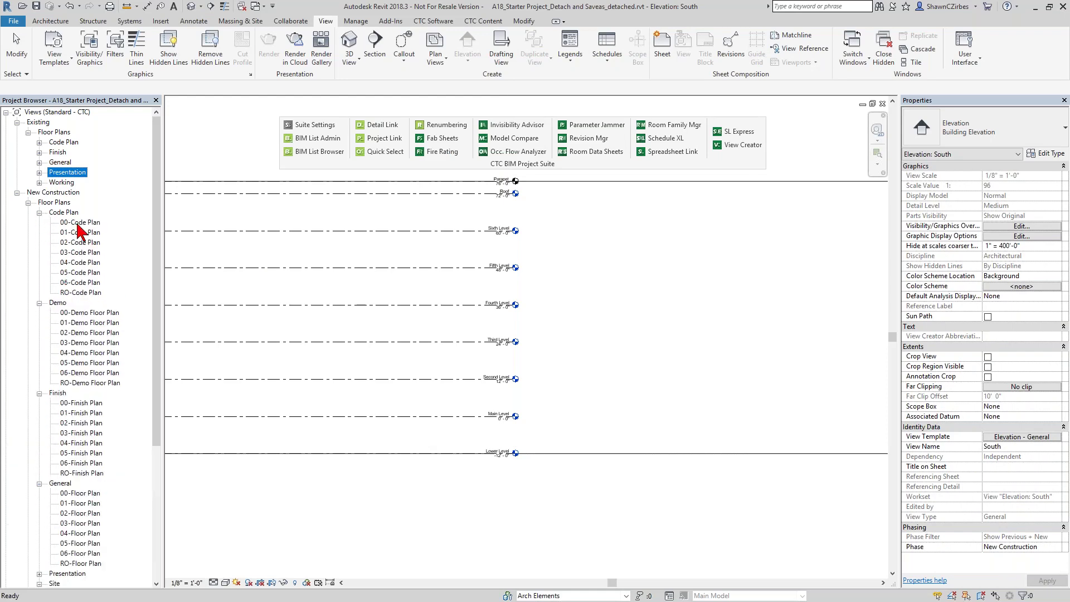
Open the general 01-Floor Plan view under New Construction with the whole building outline in view.
double_click(81, 504)
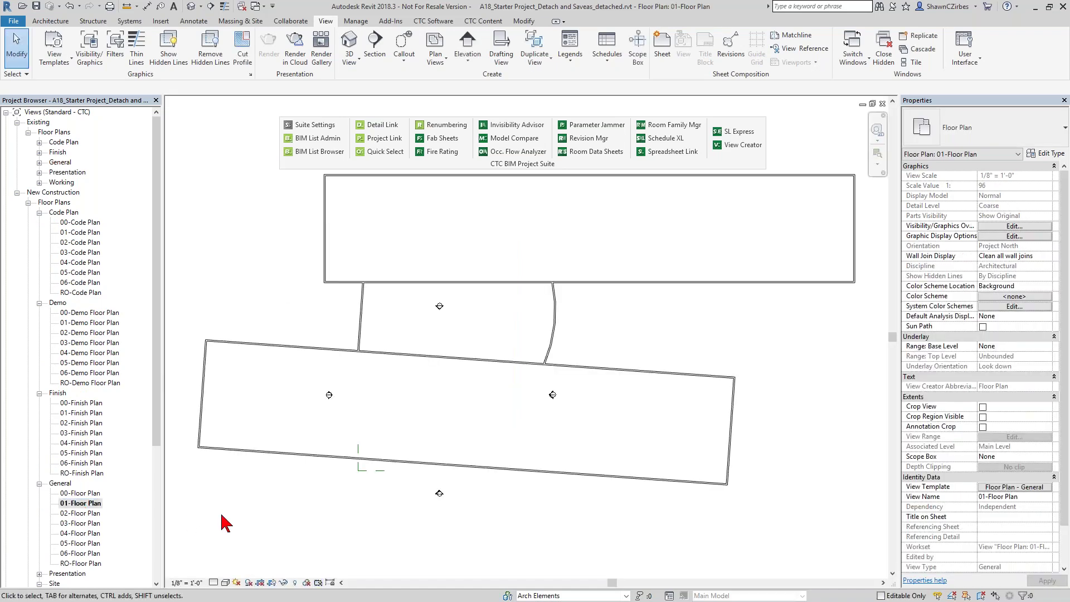
scroll(498, 513, "down", 2)
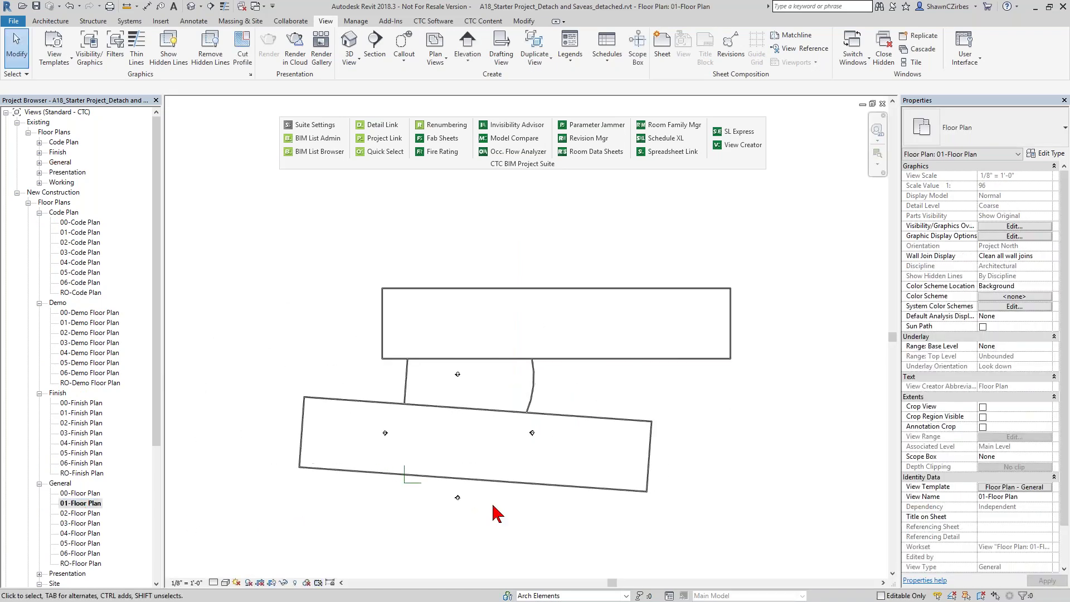
scroll(494, 511, "up", 2)
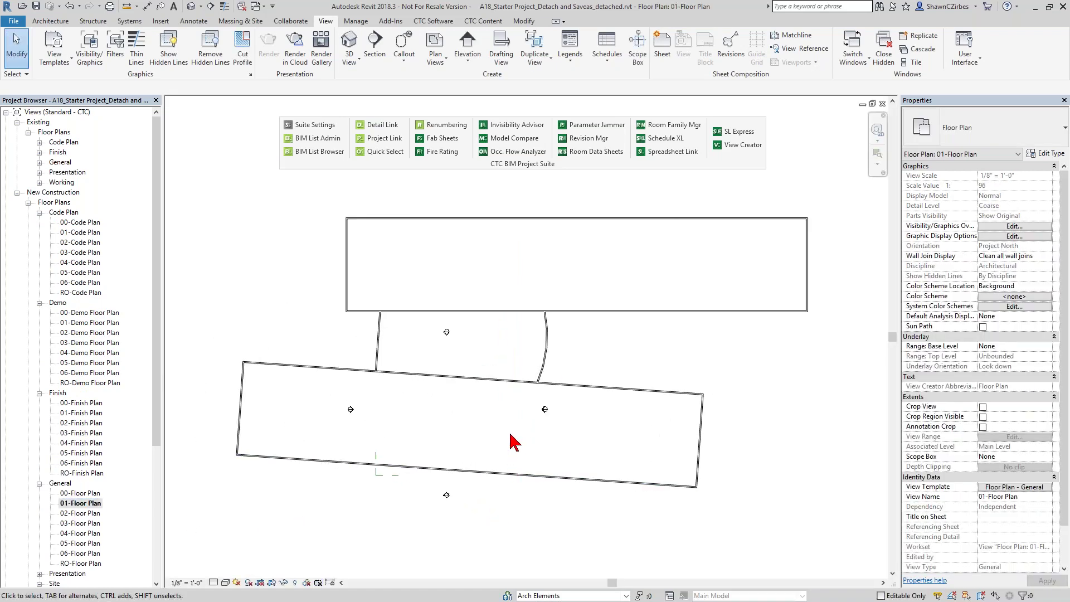
middle_click_drag(623, 450, 616, 450)
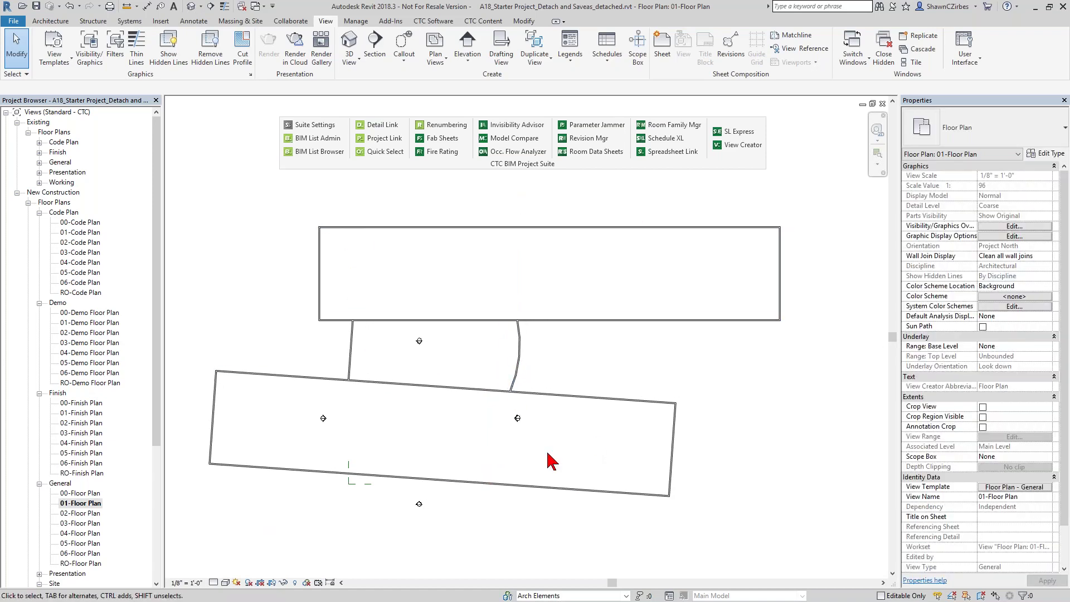
left_click_drag(310, 215, 786, 219)
left_click_drag(334, 304, 545, 412)
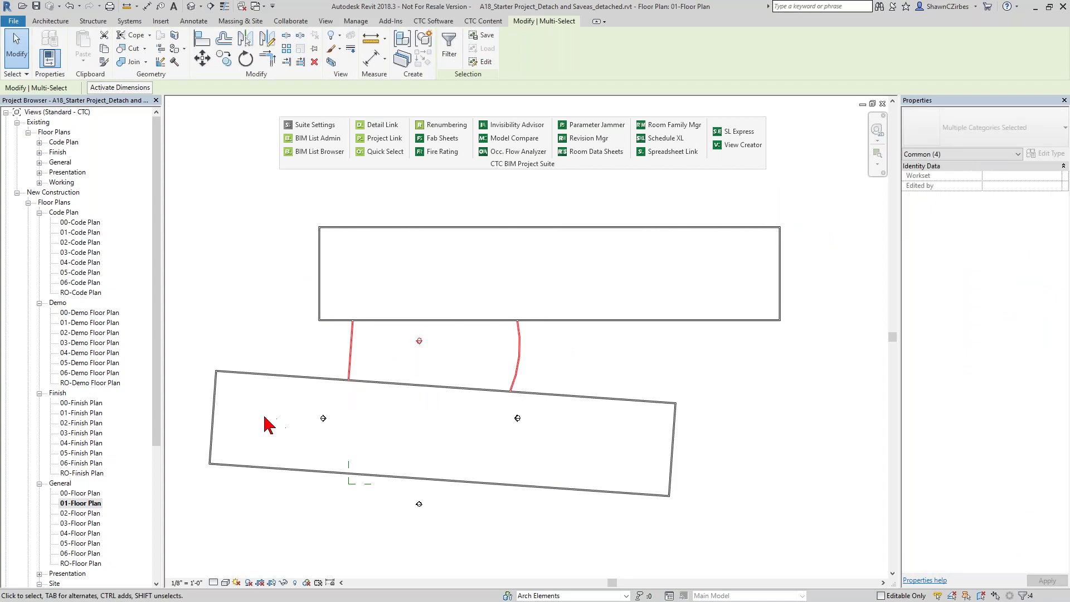
left_click(610, 550)
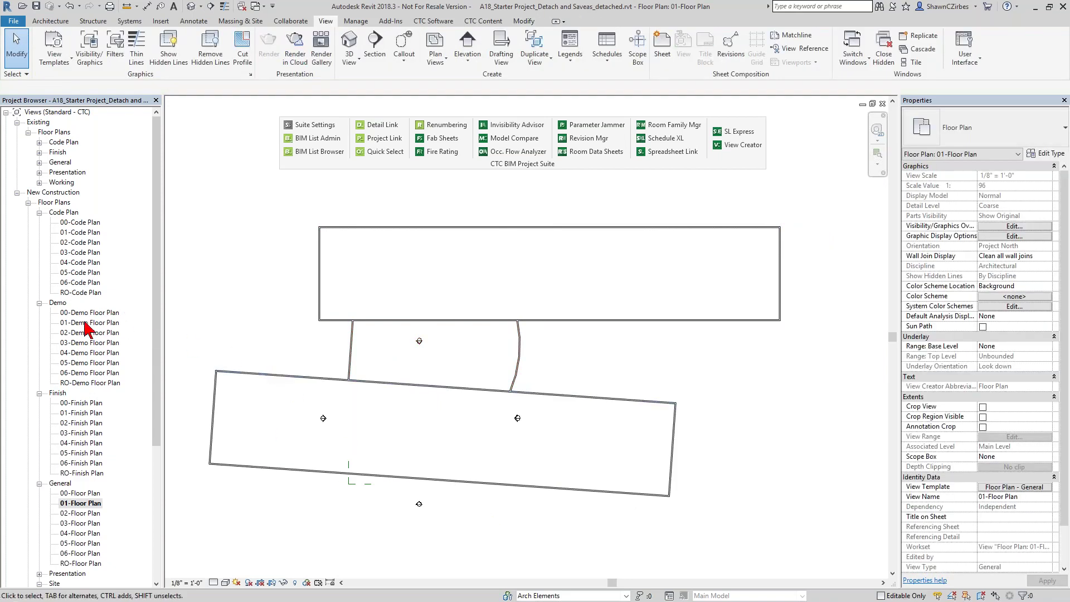
Review the Duplicate View options available for the 01-Floor Plan view.
right_click(80, 505)
mouse_move(156, 339)
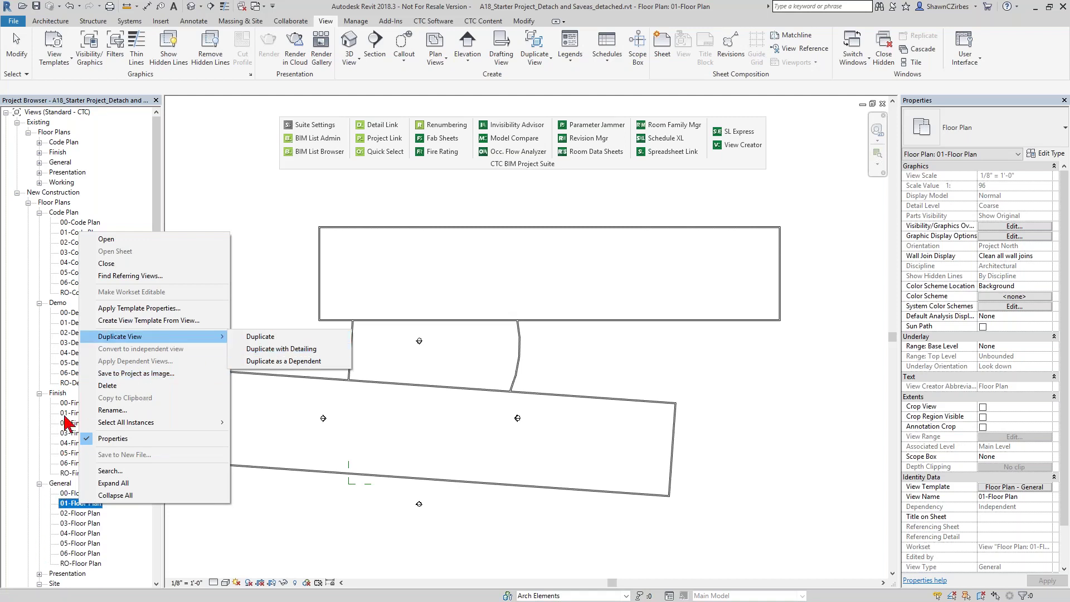
mouse_move(233, 345)
left_click(368, 308)
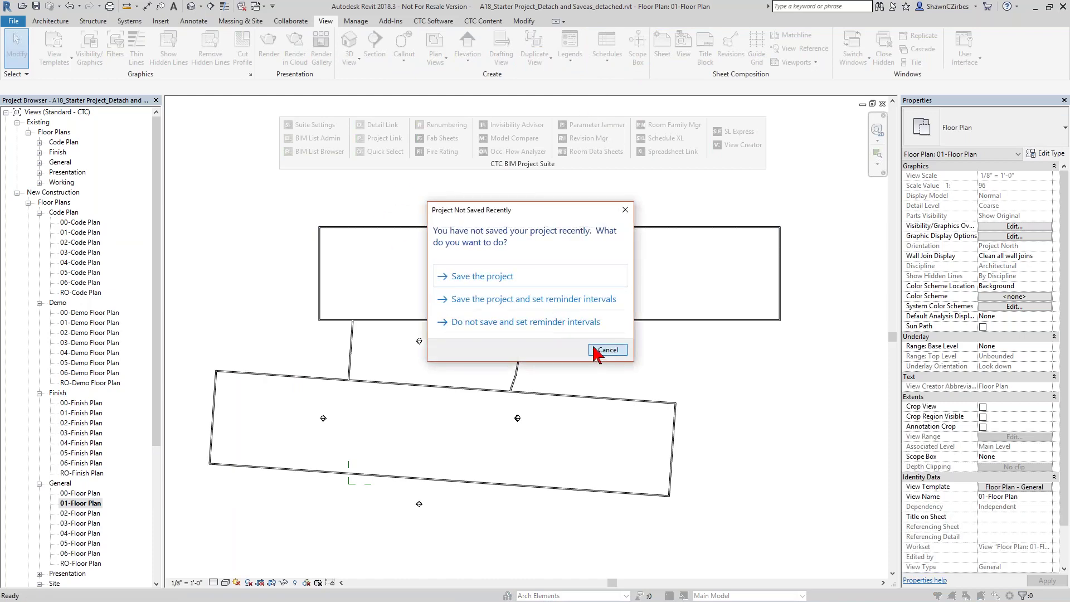
Dismiss the save reminder, draw a 40' high scope box around the upper wing's left half, and name it Area A.
left_click(607, 350)
key("s")
key("b")
left_click(306, 220)
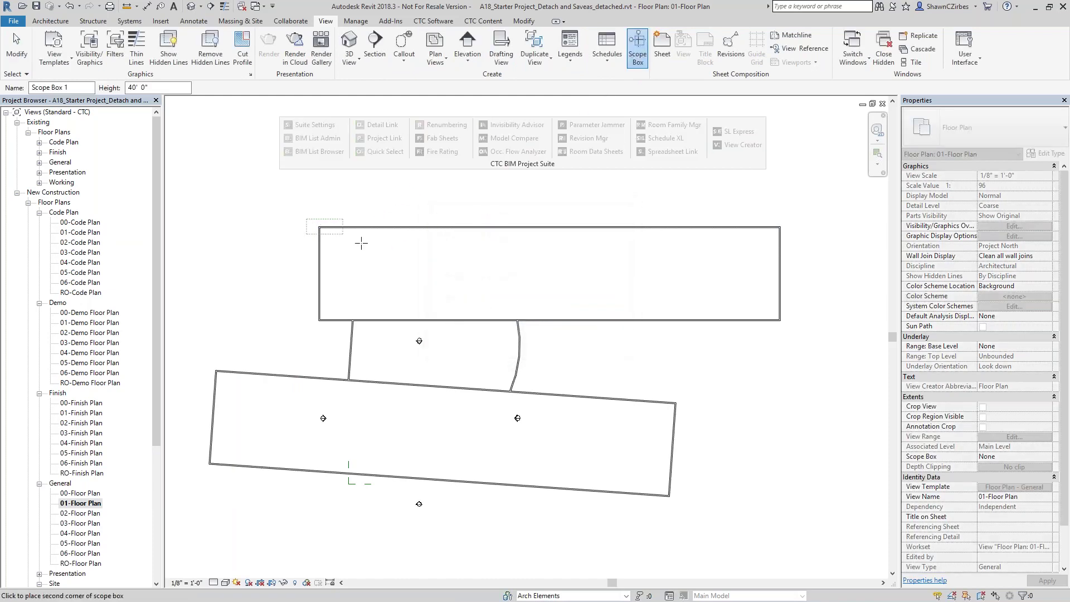
left_click(569, 332)
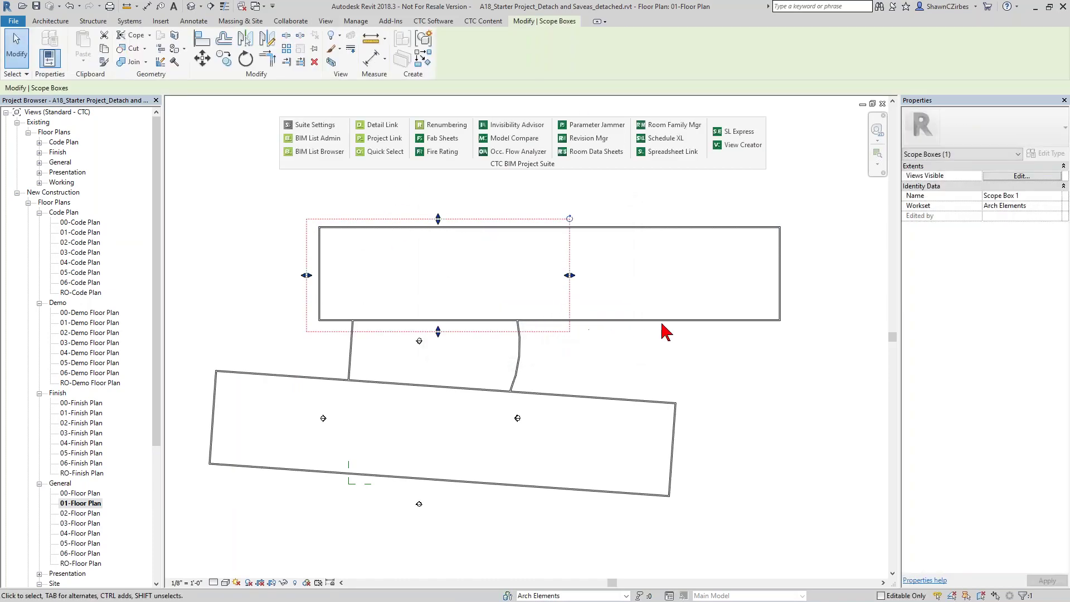
left_click(957, 197)
type("Area A")
key("Return")
left_click(643, 268)
Copy the Area A scope box about 196' across to the upper wing's right half, over the connector, and onto the lower wing's left half.
left_click(570, 276)
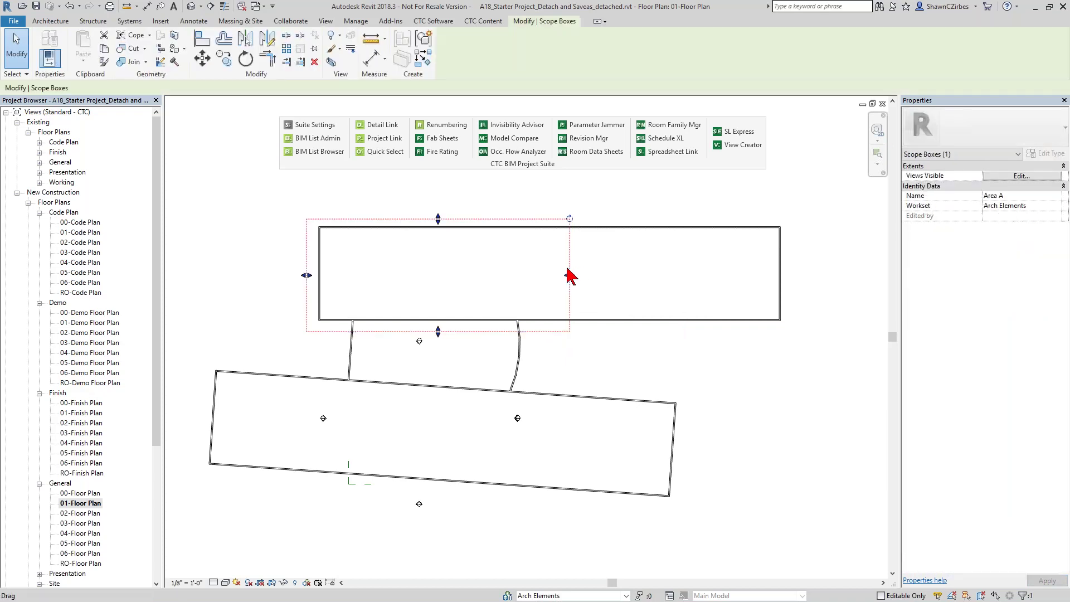
key("c")
key("o")
left_click(505, 273)
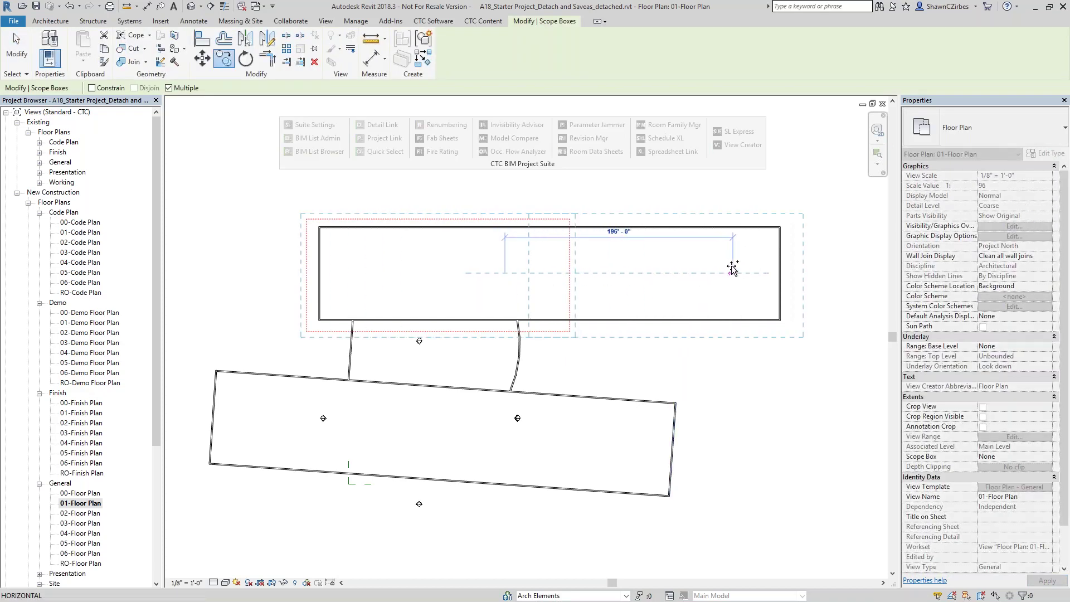
left_click(731, 269)
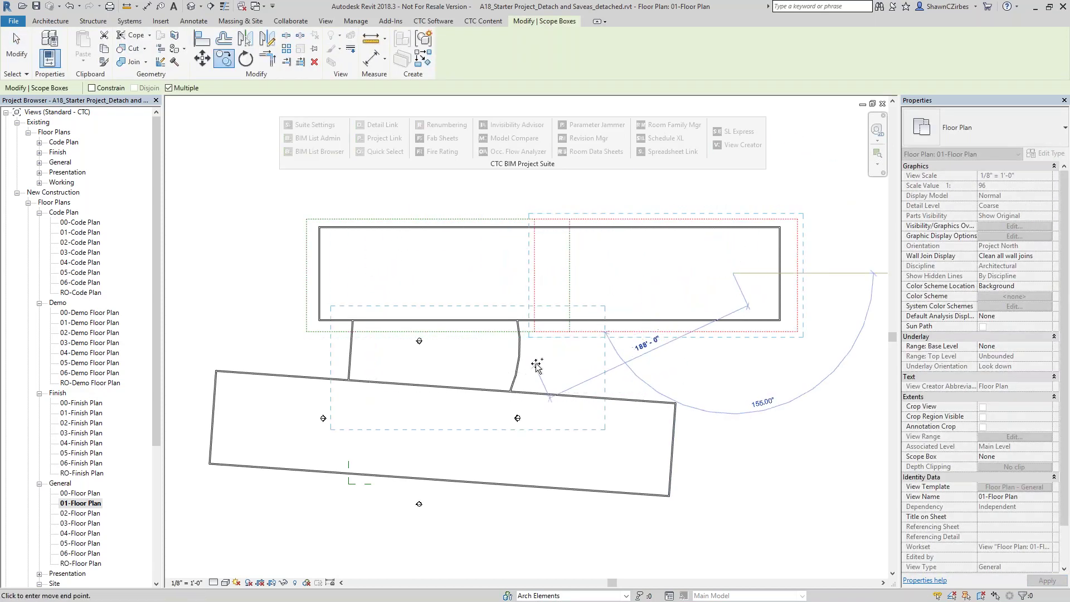
left_click(395, 419)
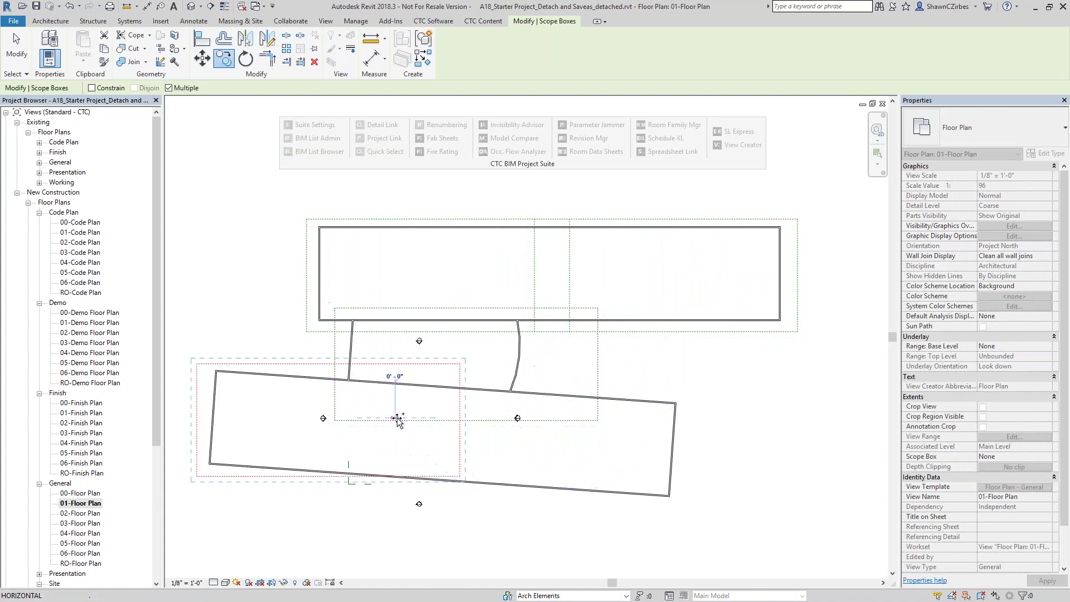
key("Escape")
Shrink the Area C scope box from its right and lower edges to fit around the connector.
left_click(598, 370)
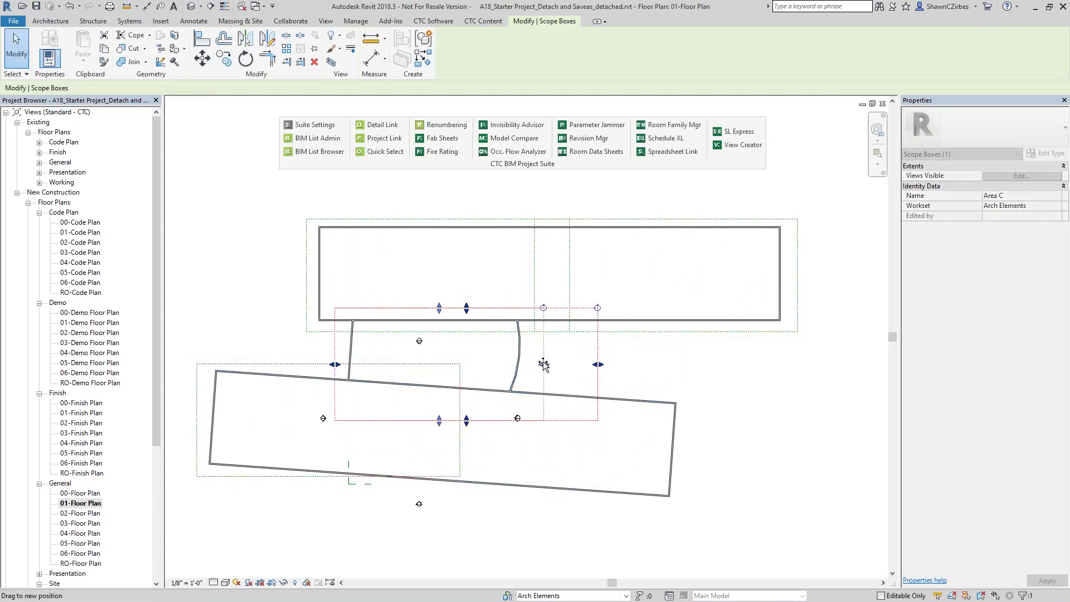
left_click_drag(537, 364, 537, 364)
left_click_drag(436, 420, 436, 411)
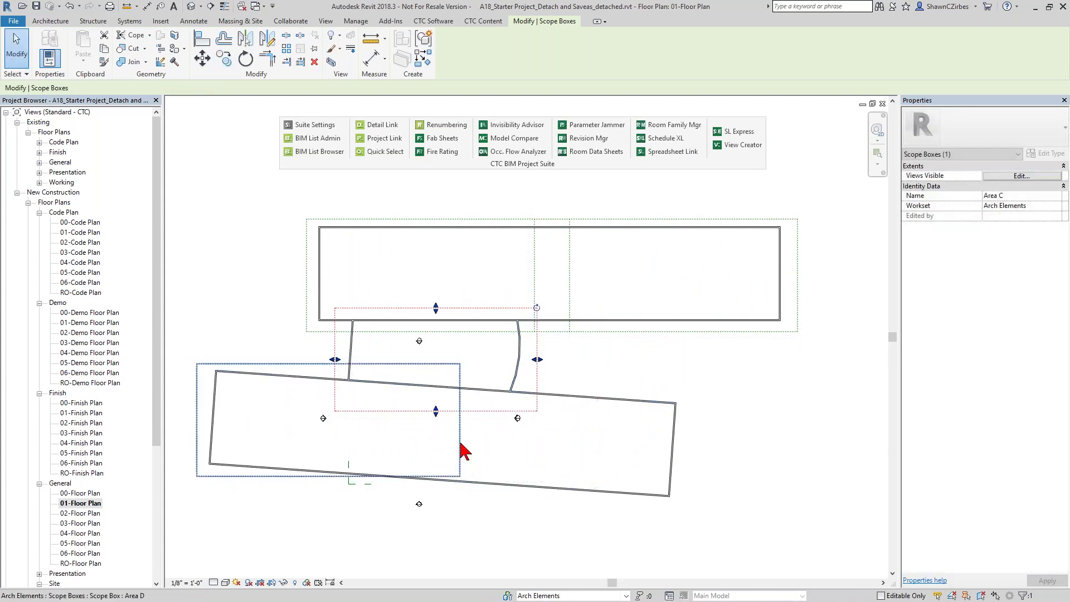
Rotate the Area D scope box parallel to the angled lower wing and shift it to enclose the wing's left half.
left_click(461, 452)
key("r")
key("o")
left_click_drag(328, 420, 216, 370)
left_click(409, 370)
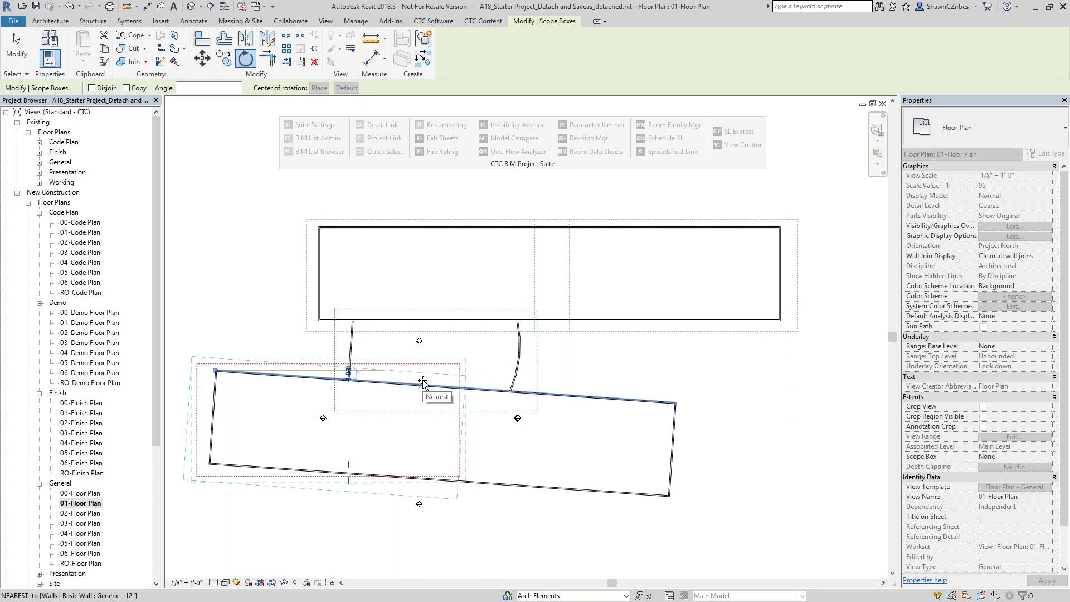
left_click(423, 382)
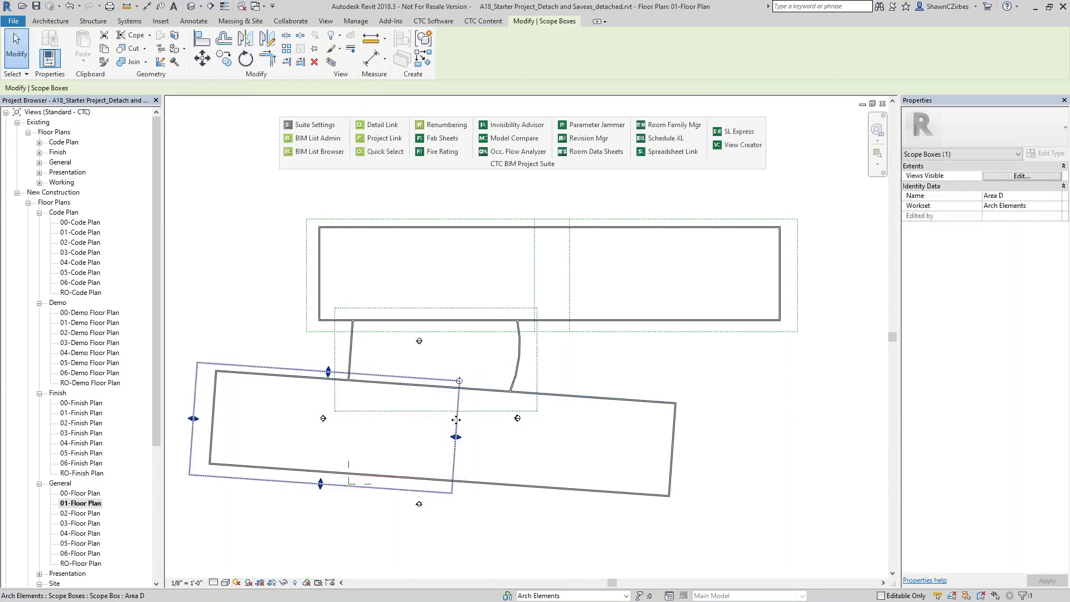
left_click_drag(460, 417, 470, 417)
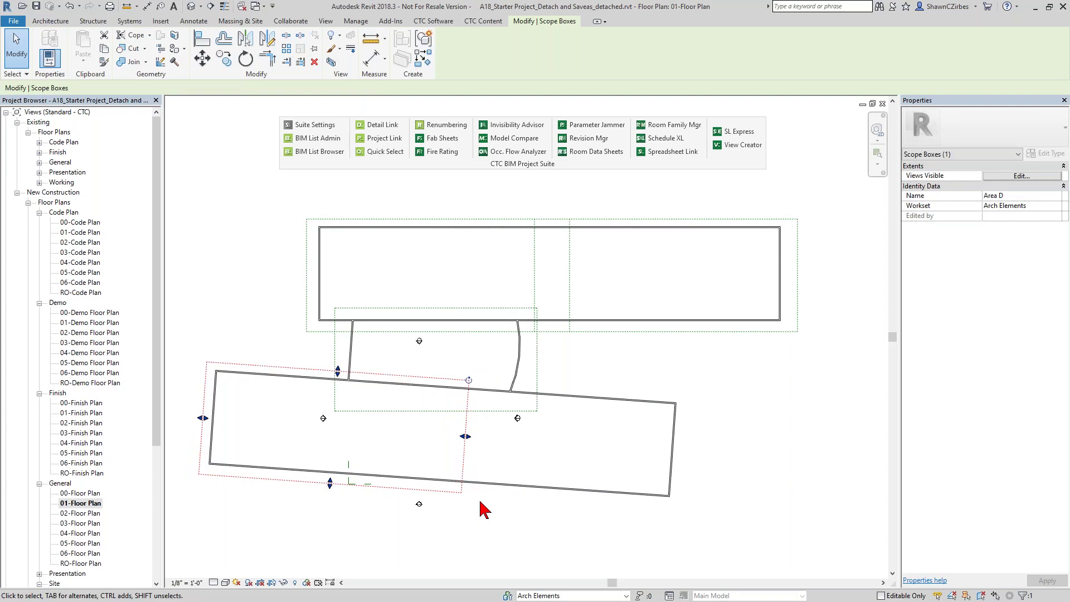
Copy the rotated Area D scope box along the lower wing to cover its right half, and check the copy's name.
key("c")
key("o")
left_click(385, 427)
left_click(615, 446)
key("Escape")
key("Escape")
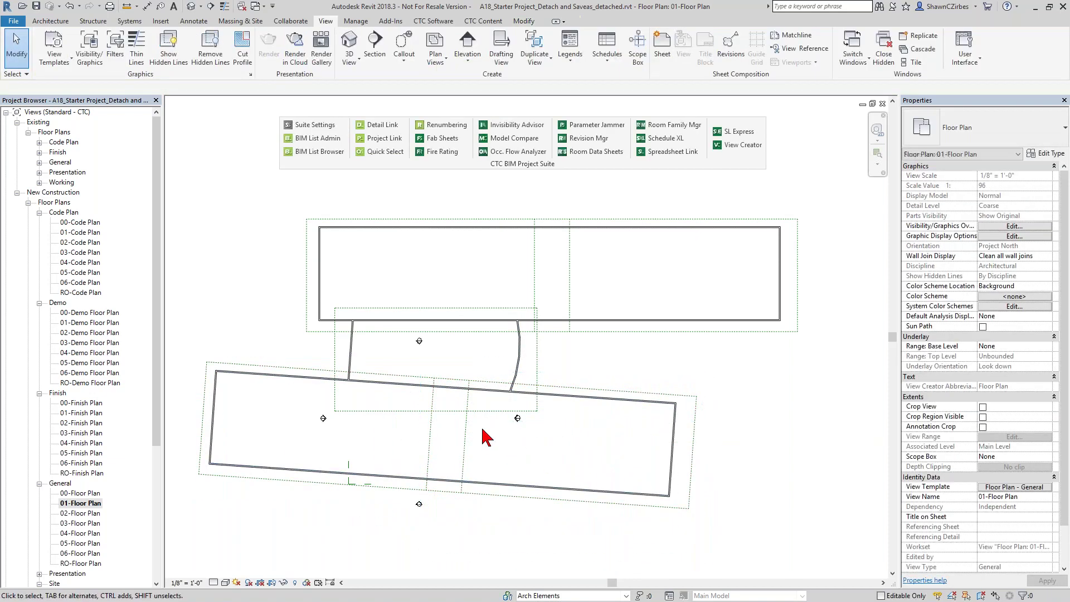
left_click(694, 434)
left_click(1013, 196)
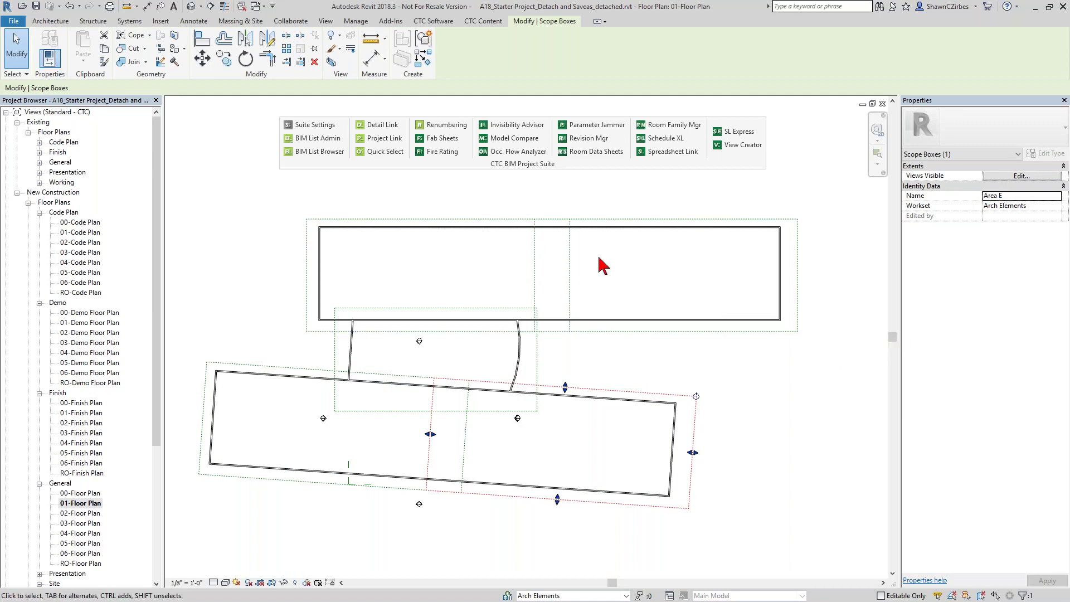
left_click(750, 465)
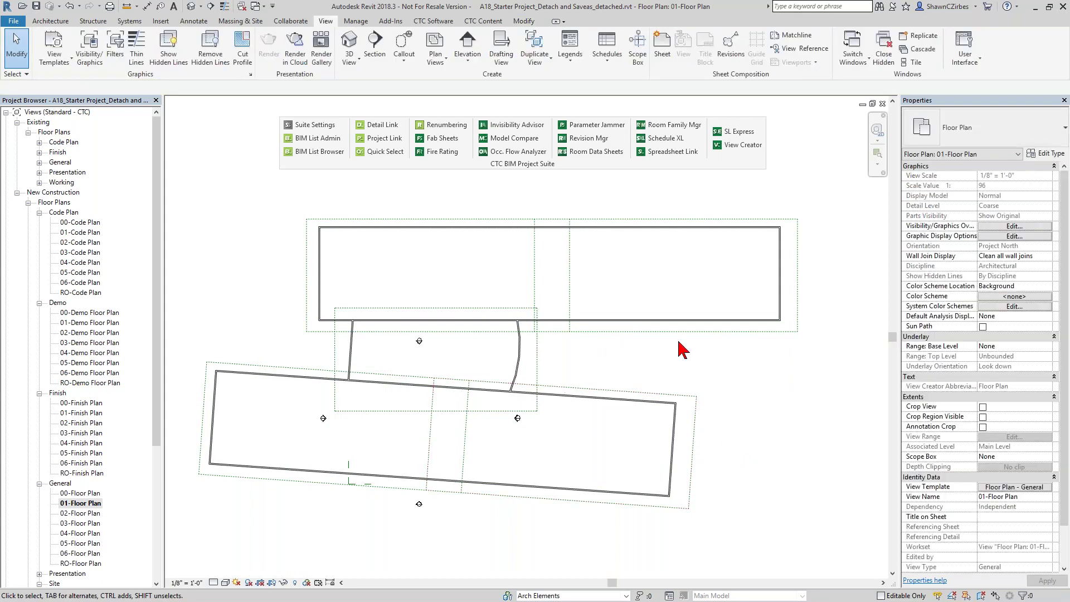
Open View Creator's plan and ceiling settings, sort the levels by abbreviation, and include every level except Parapet.
left_click(741, 145)
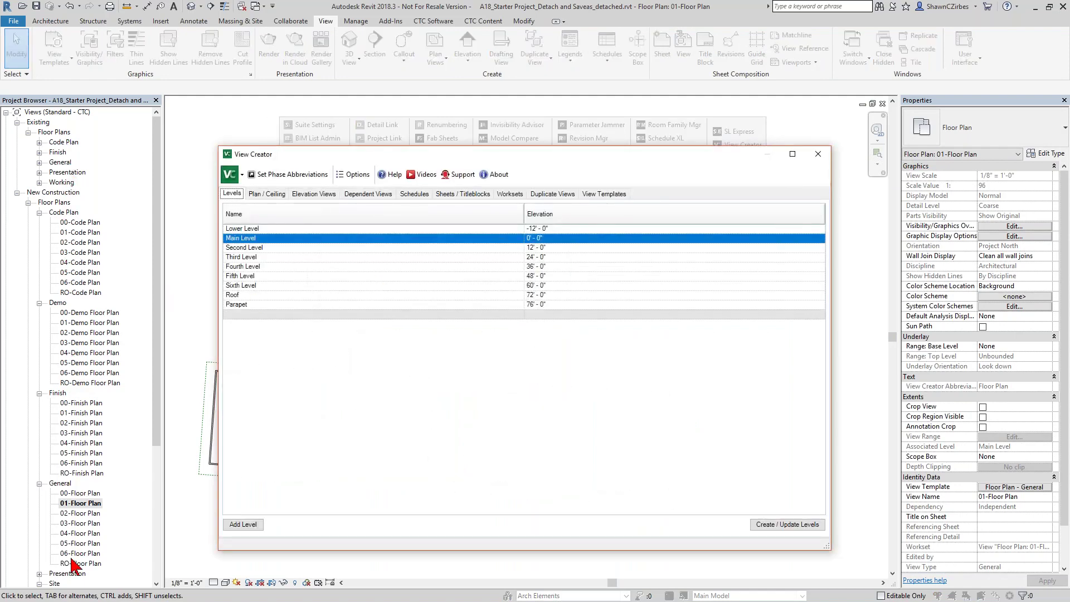
left_click(270, 193)
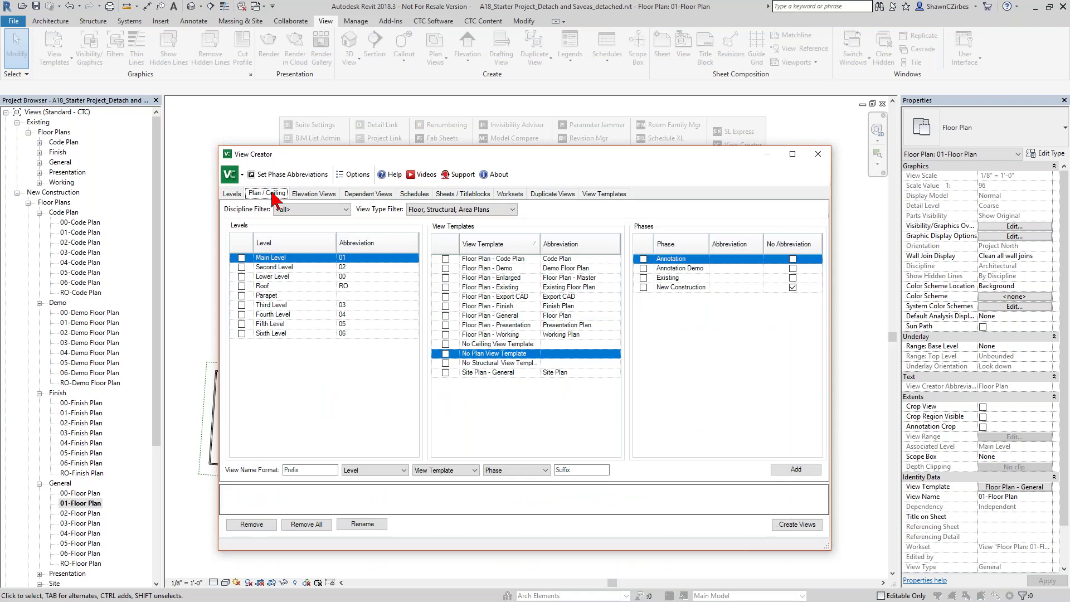
left_click(347, 243)
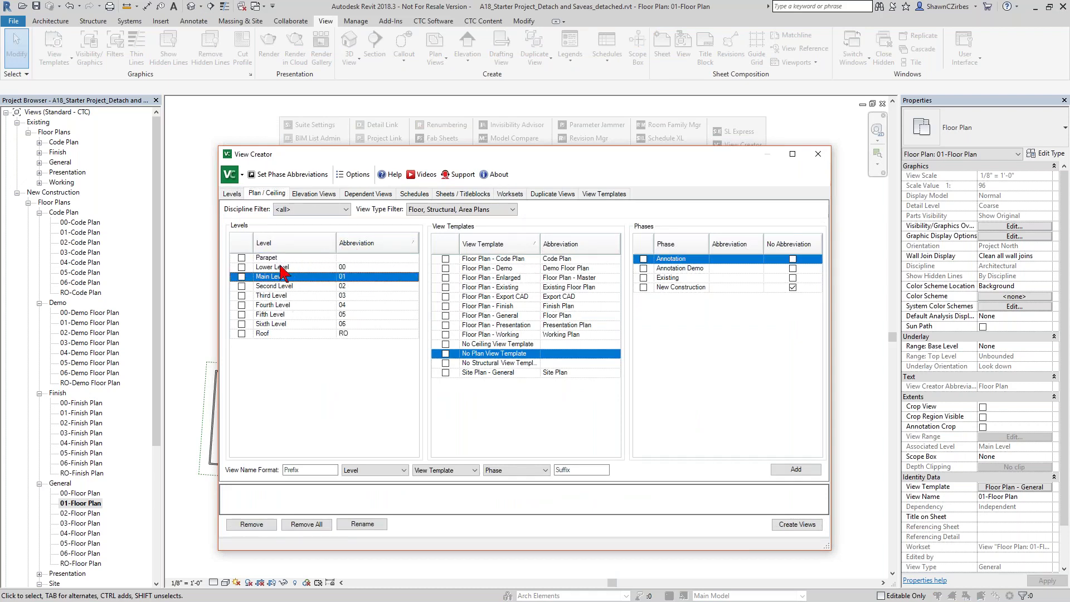
left_click(241, 267)
left_click(241, 276)
left_click(241, 286)
left_click(241, 295)
left_click(242, 305)
left_click(242, 314)
left_click(241, 324)
left_click(241, 333)
Include the Code Plan, Demo, Finish, General, Presentation and Working floor plan templates together with the New Construction phase.
left_click(446, 261)
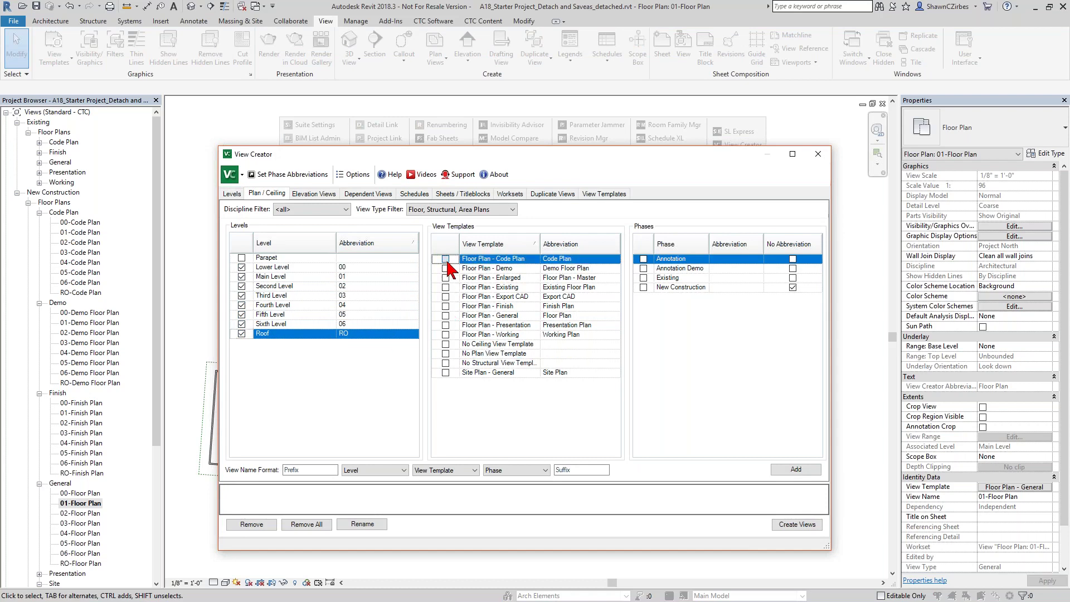
left_click(445, 268)
left_click(445, 315)
left_click(445, 325)
left_click(446, 334)
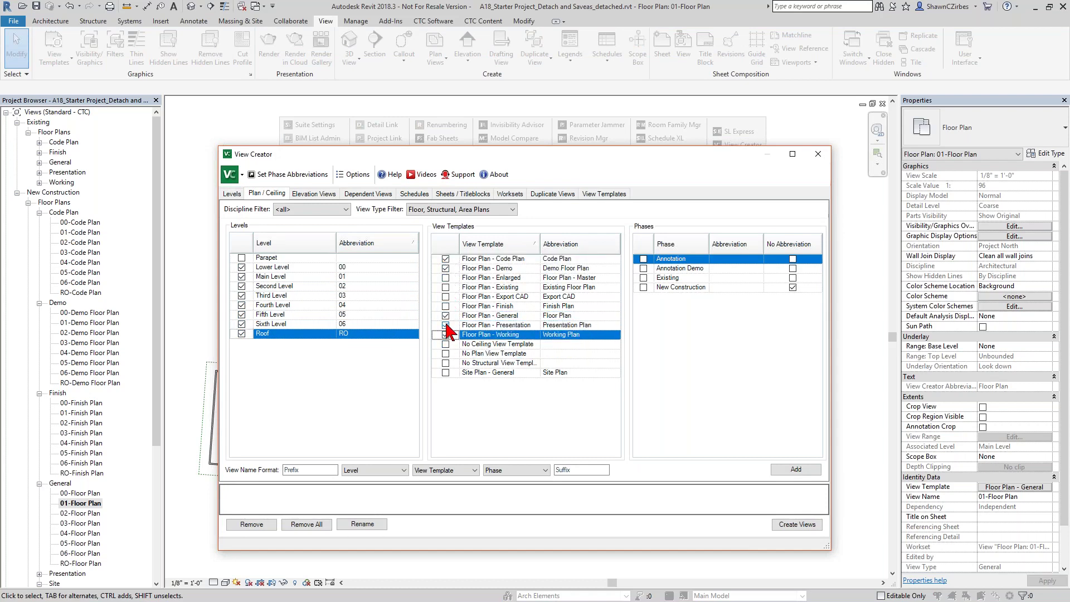
left_click(445, 306)
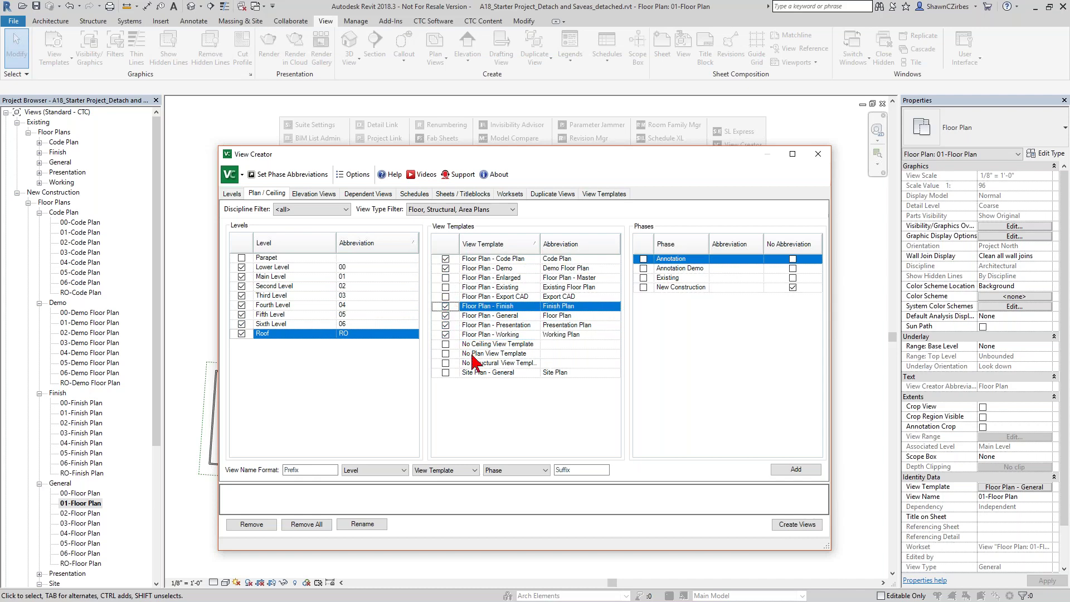
left_click(644, 287)
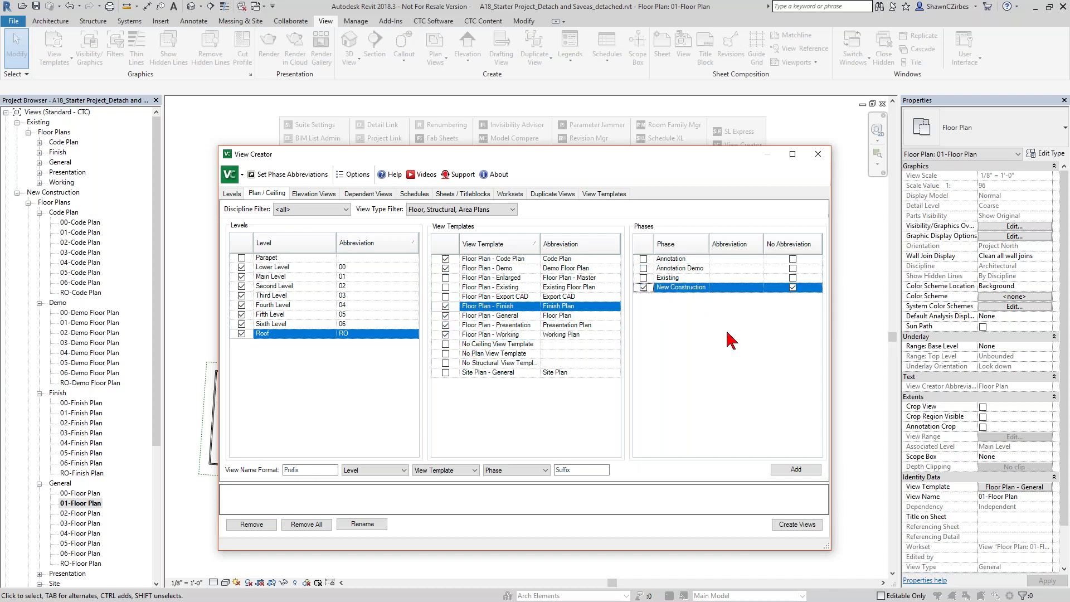
Batch-create the listed level and template plan views for New Construction with the name suffix Enlarged, and dismiss the creation report.
left_click(586, 467)
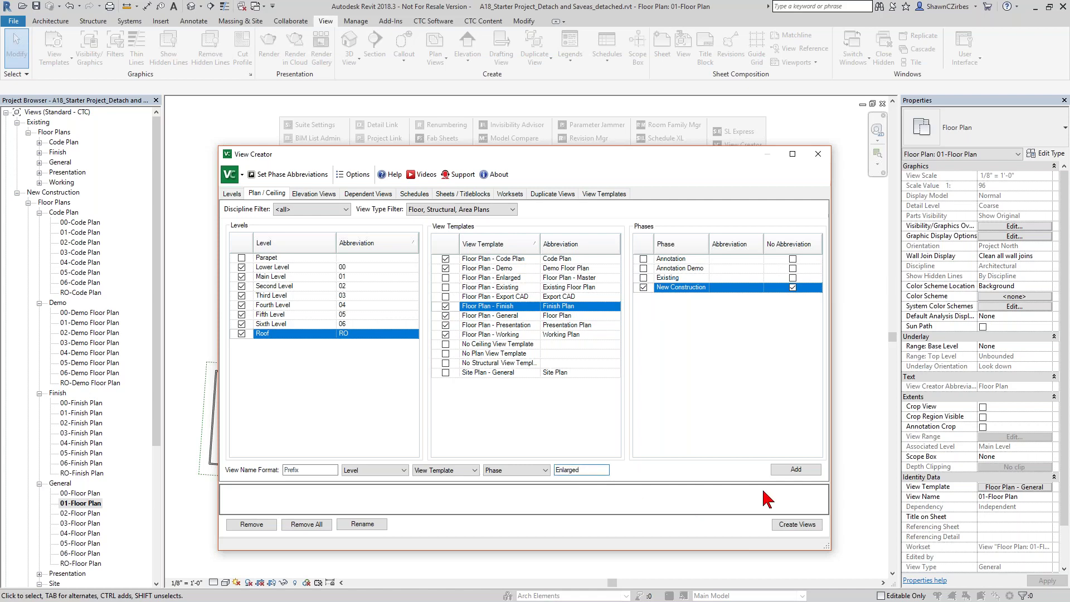
left_click(796, 469)
left_click_drag(728, 443, 648, 422)
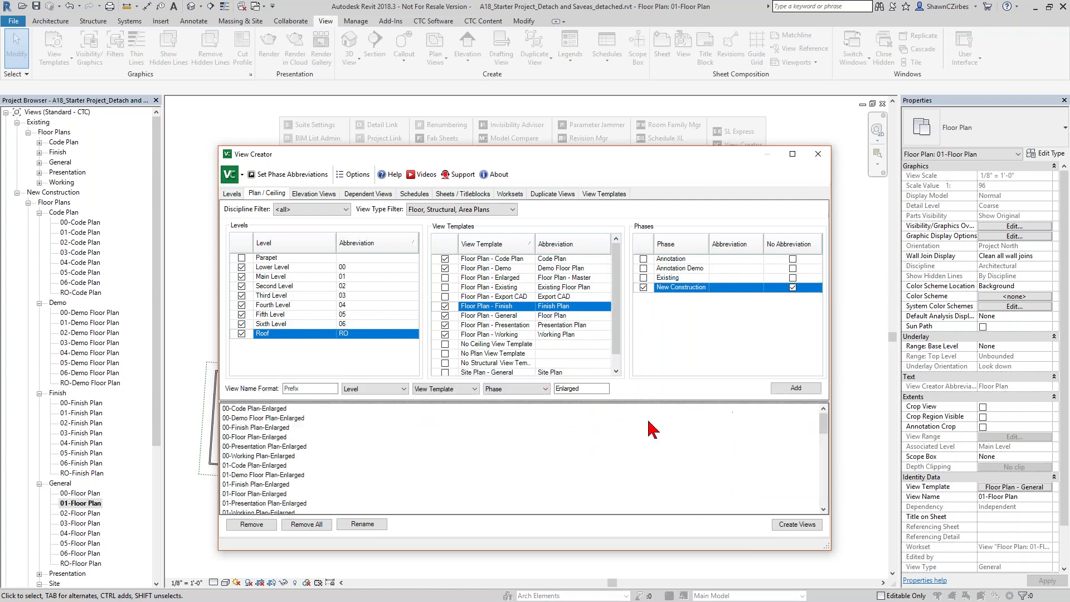
left_click(804, 527)
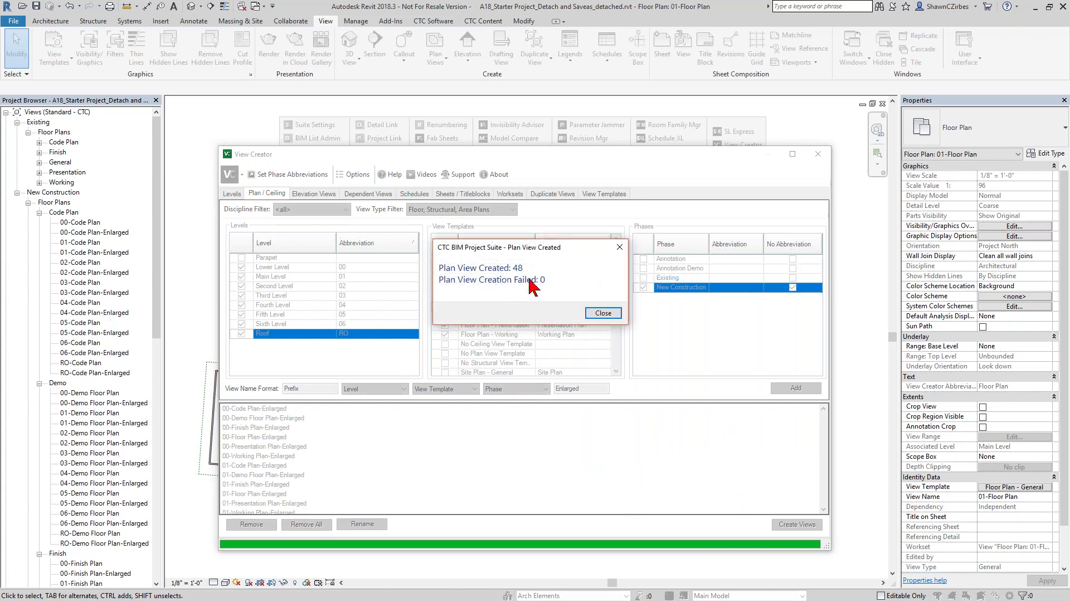
left_click(602, 313)
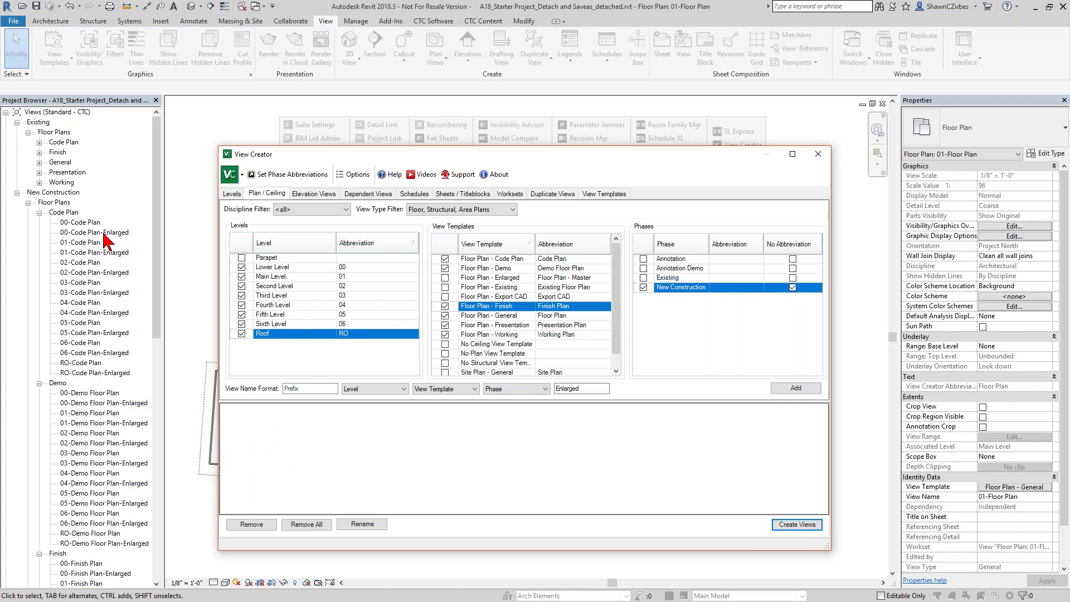
In the dependent view settings, mark Area A through Area E for every Enlarged plan of the New Construction phase.
left_click(386, 195)
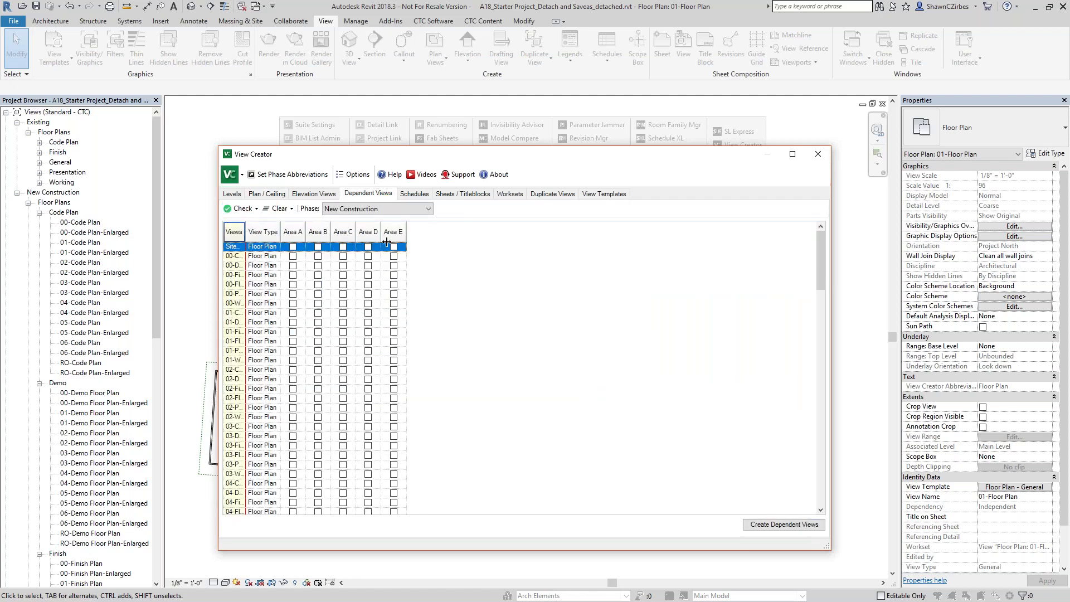
scroll(311, 376, "down", 12)
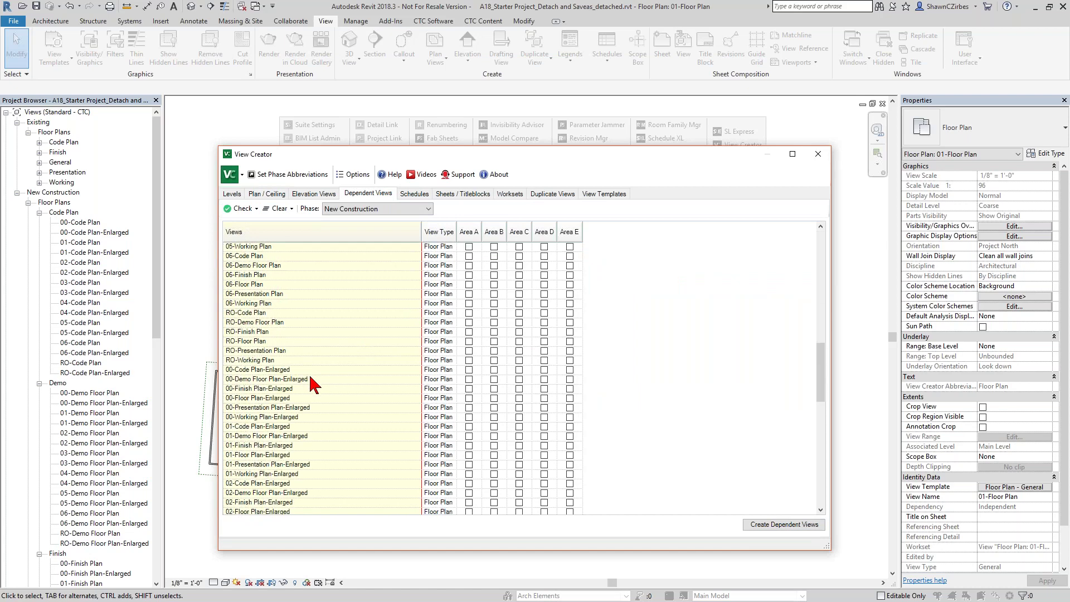
scroll(318, 394, "down", 11)
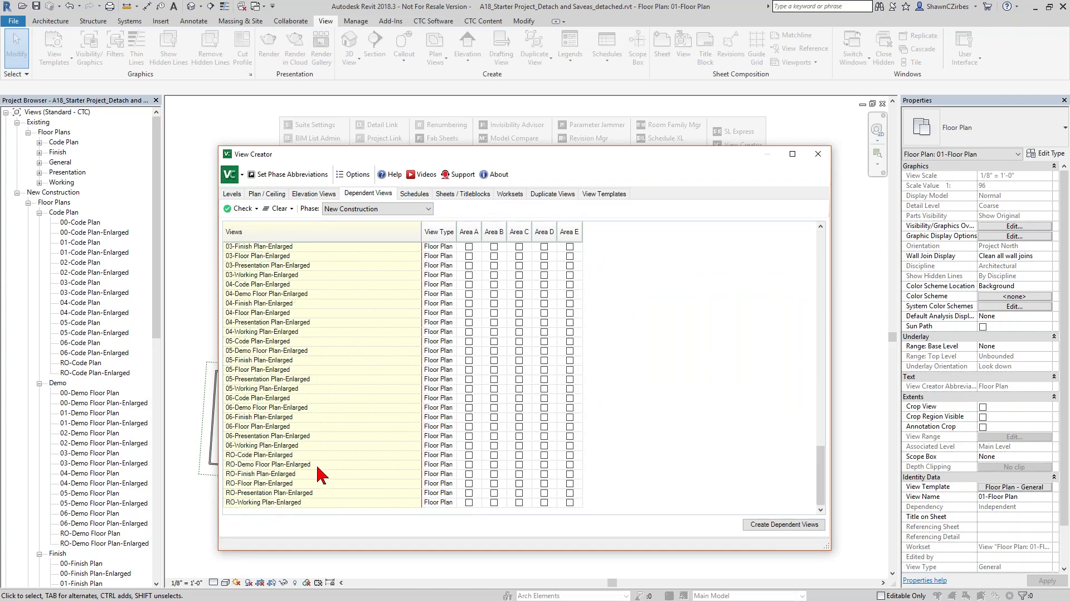
left_click(328, 506, "shift")
left_click(244, 209)
left_click(254, 233)
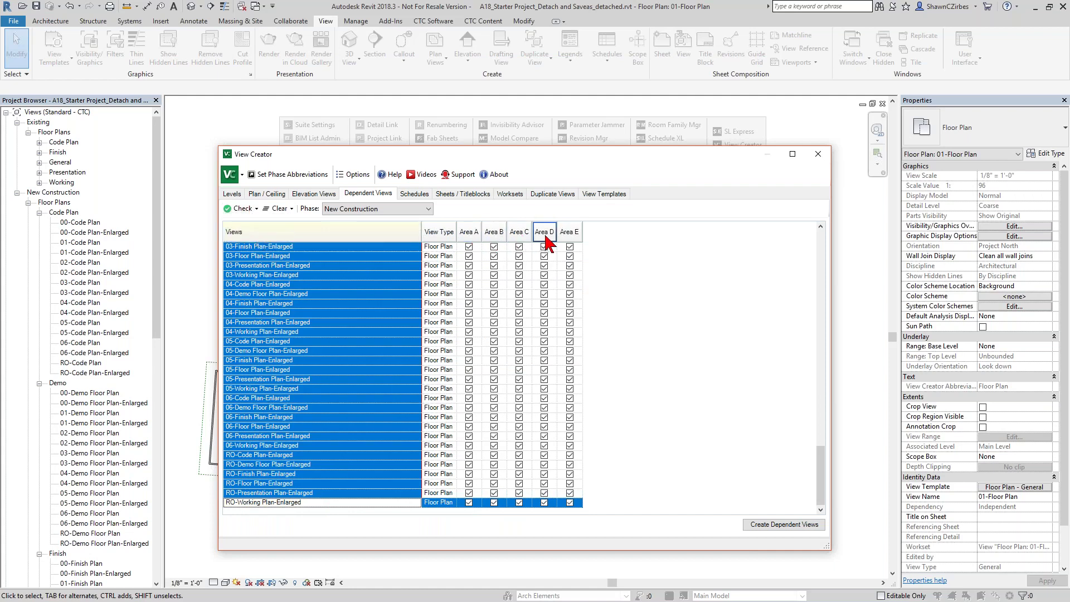
Create the dependent views for the marked Enlarged plans, dismiss the report and close View Creator.
scroll(555, 284, "up", 10)
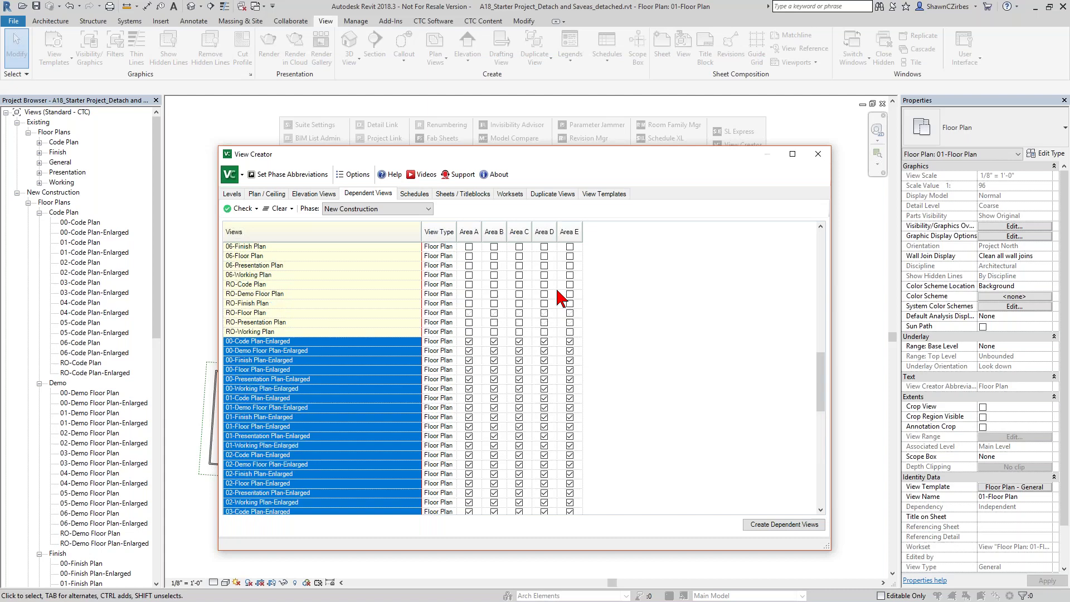
left_click(784, 525)
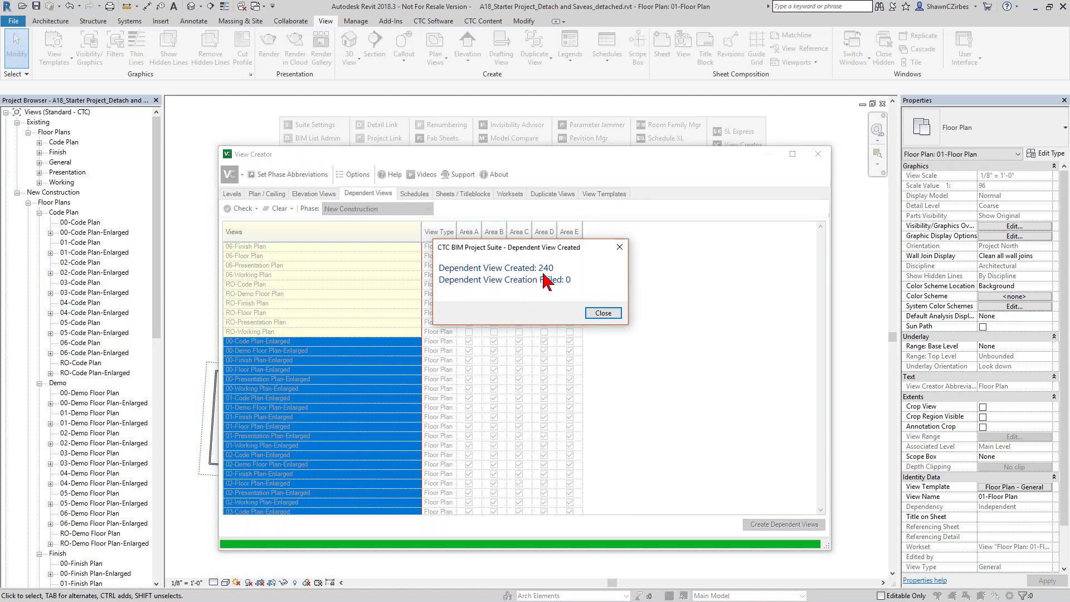
left_click(604, 313)
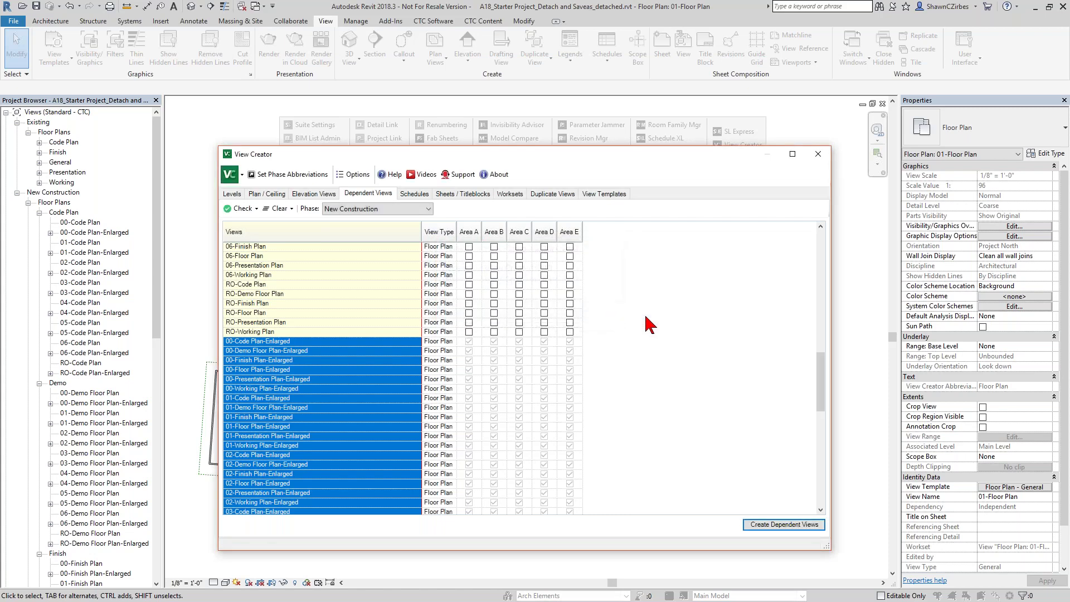
left_click(818, 154)
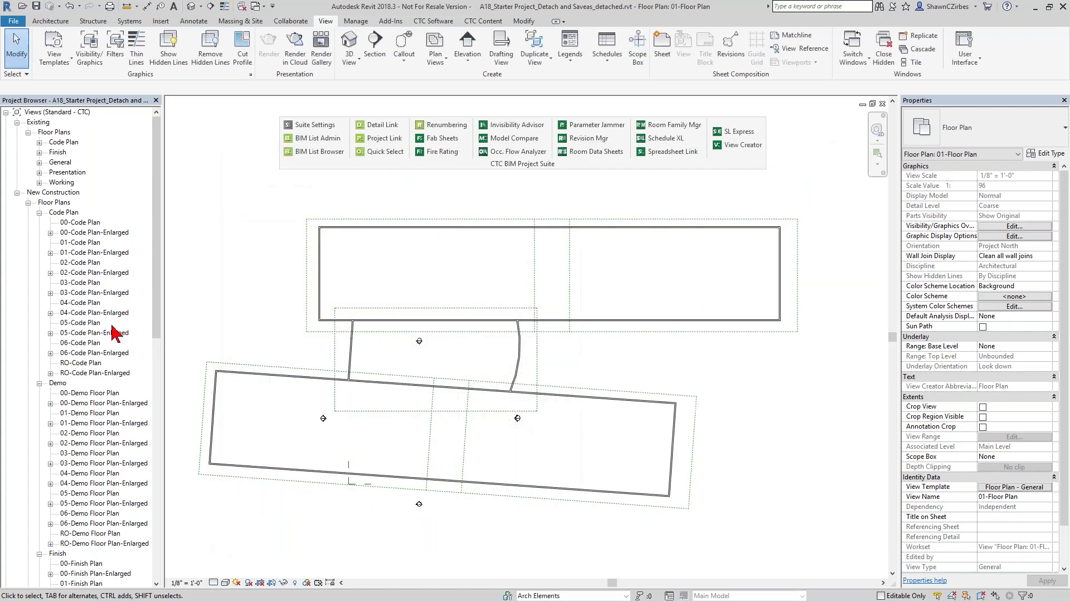
Expand 01-Floor Plan-Enlarged under the General floor plans and open its Area D dependent view.
scroll(51, 449, "down", 7)
scroll(49, 446, "down", 6)
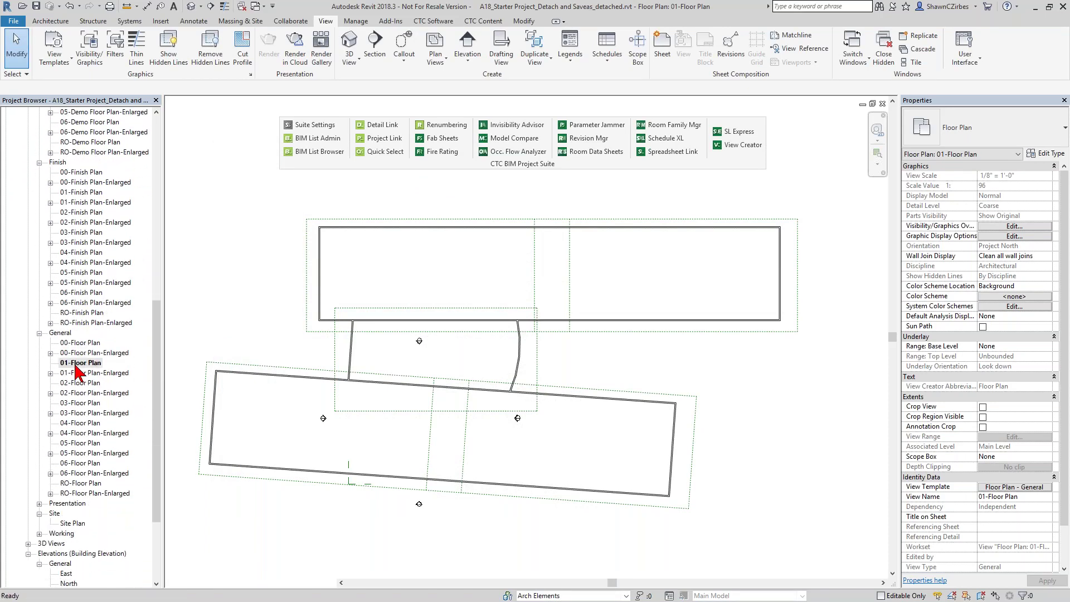
left_click(70, 372)
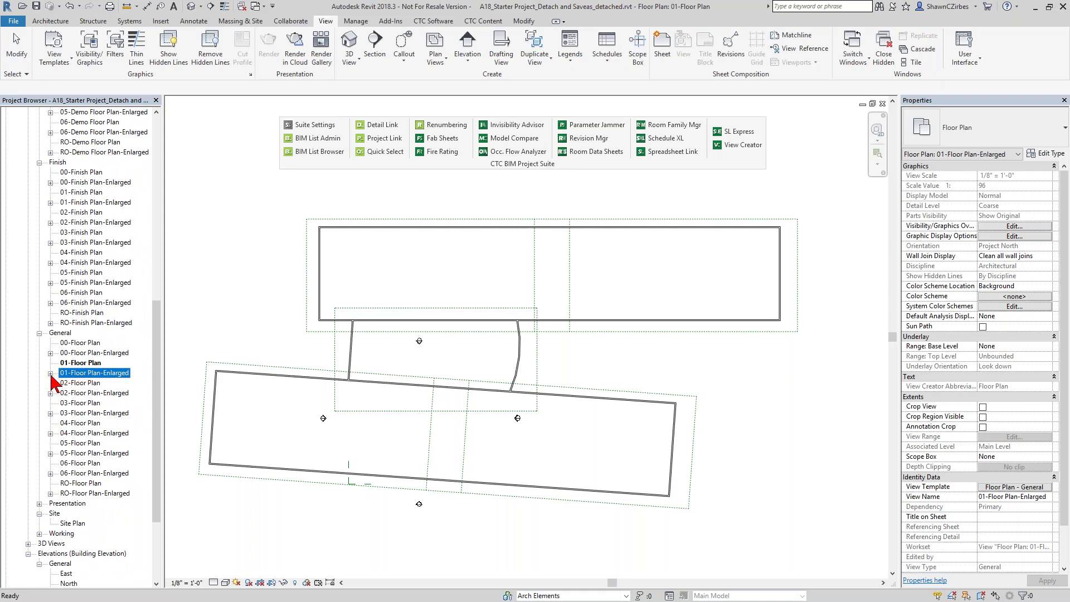
left_click(50, 373)
left_click(103, 413)
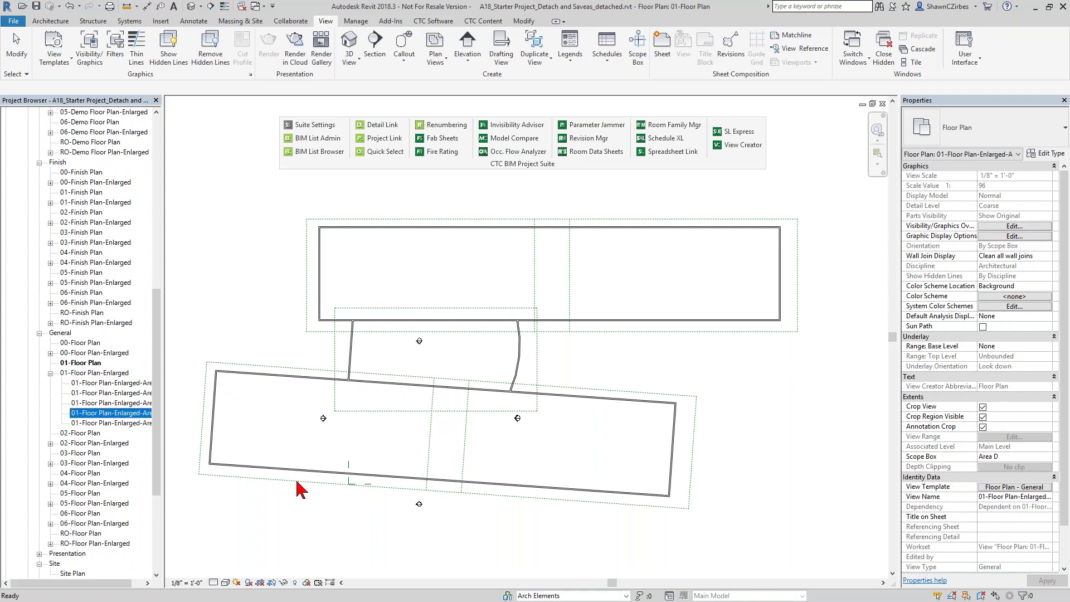
double_click(107, 415)
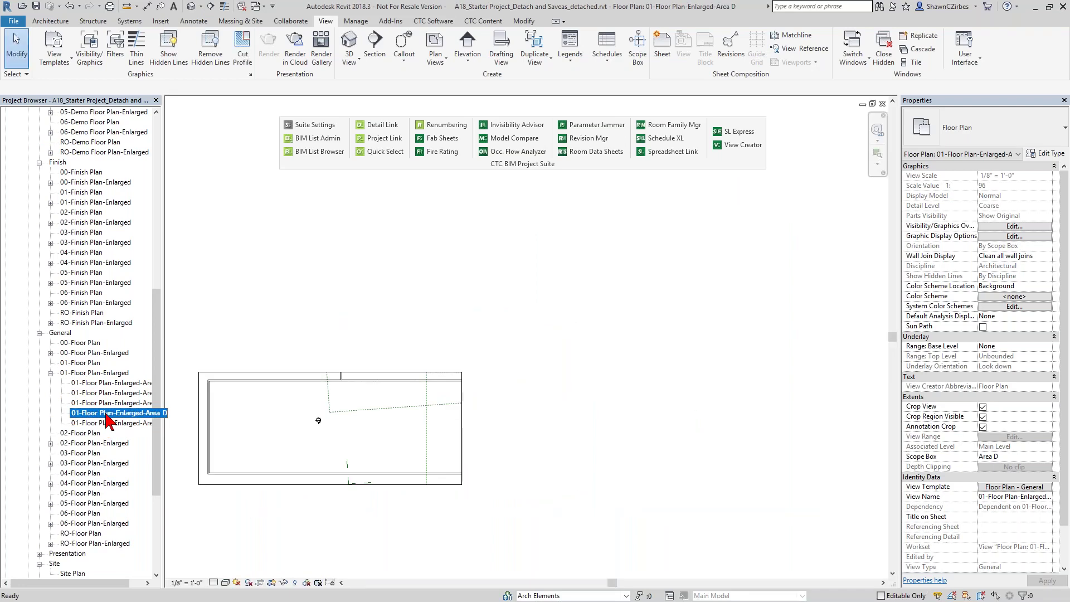
Draw a chained wall from the wing's left wall about 52 feet horizontally inward, continuing diagonally up to the upper wall.
scroll(268, 446, "up", 3)
middle_click_drag(268, 446, 411, 380)
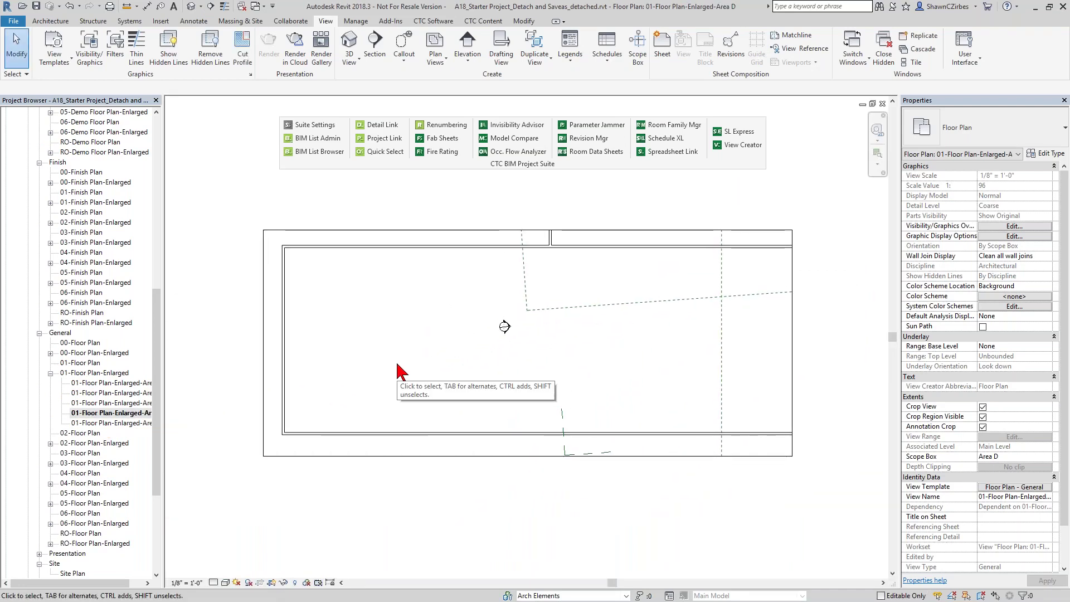
key("w")
key("a")
left_click(284, 340)
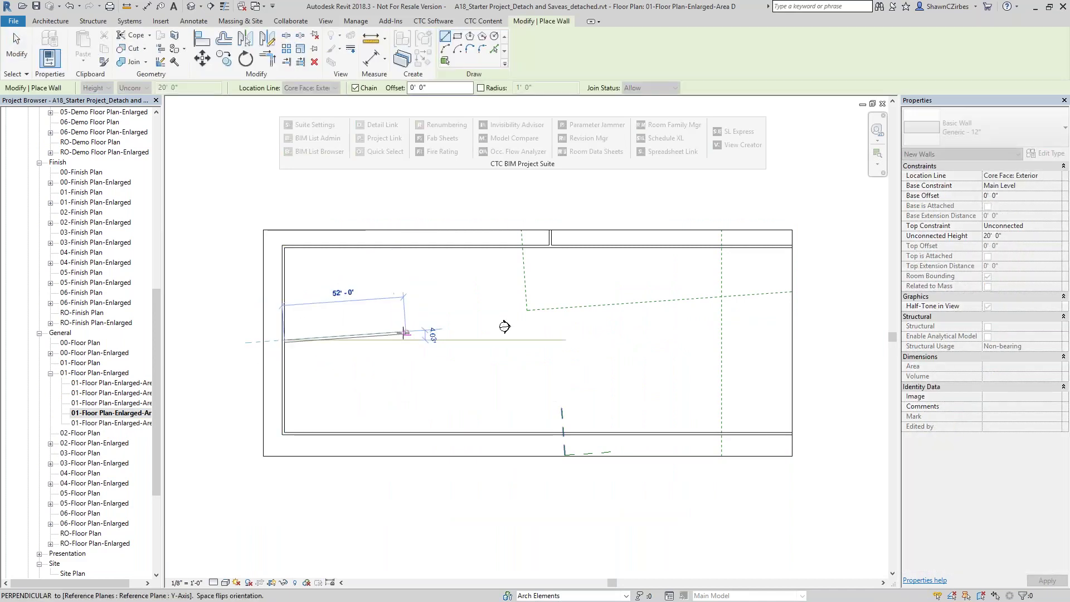
left_click(406, 340)
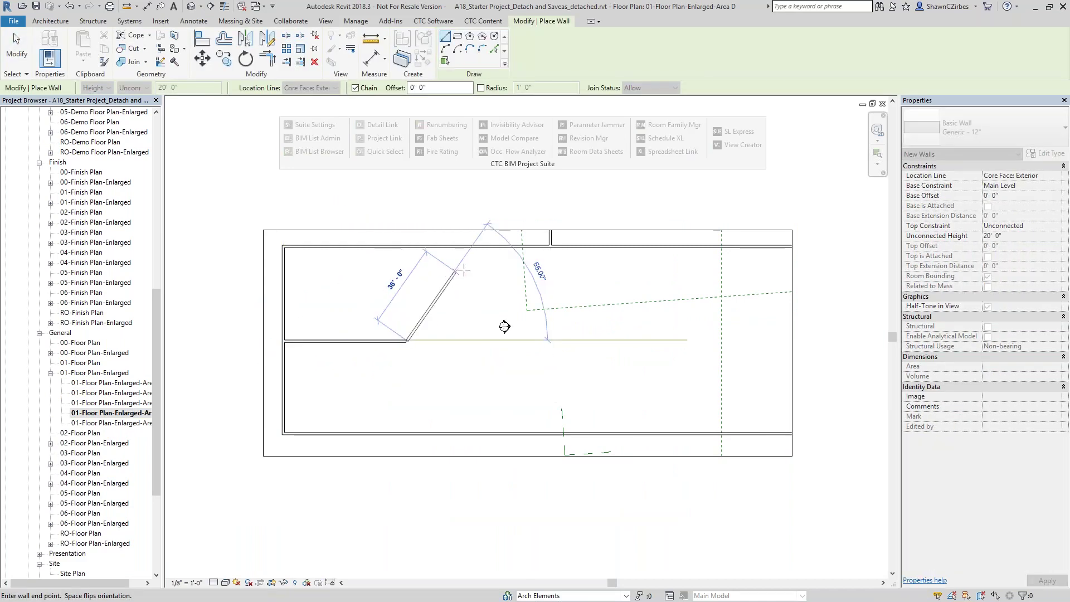
left_click(497, 248)
key("Escape")
key("Escape")
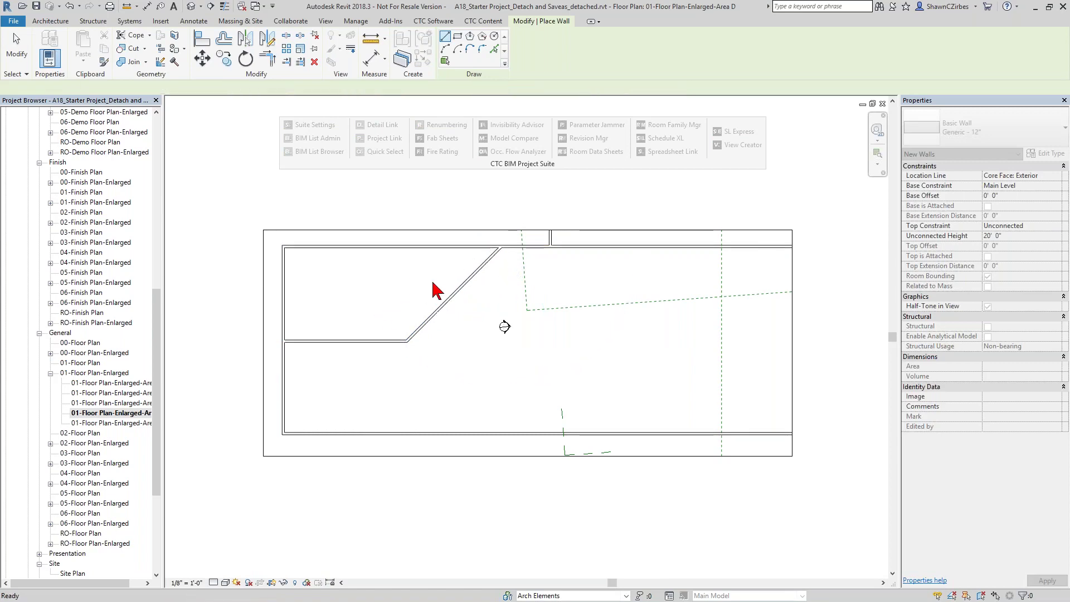
Return to the 01-Floor Plan view and close all windows of the starter project, hidden ones first.
double_click(87, 363)
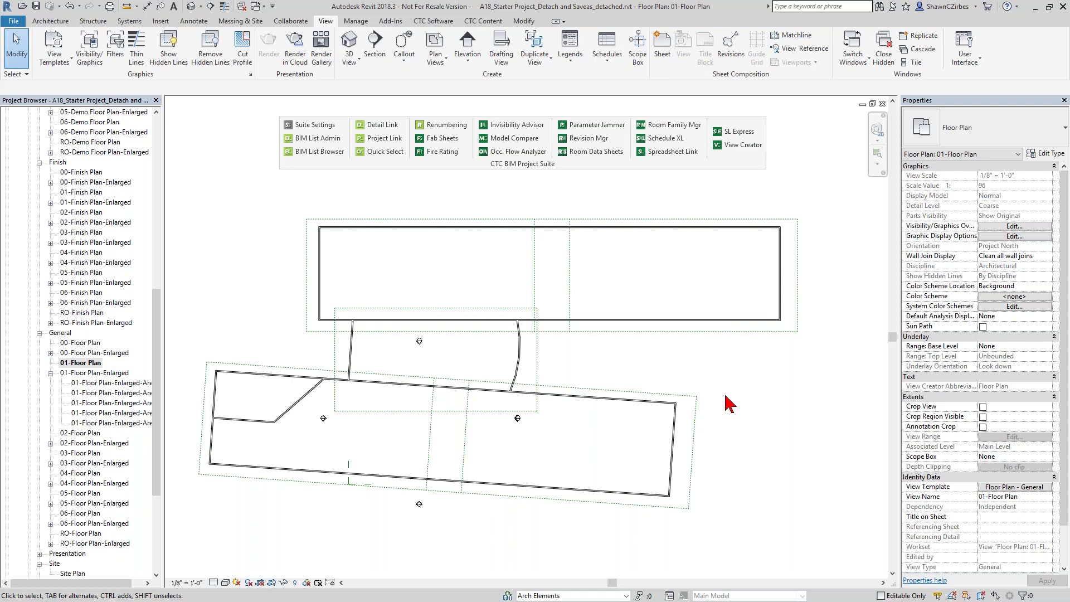
left_click(243, 7)
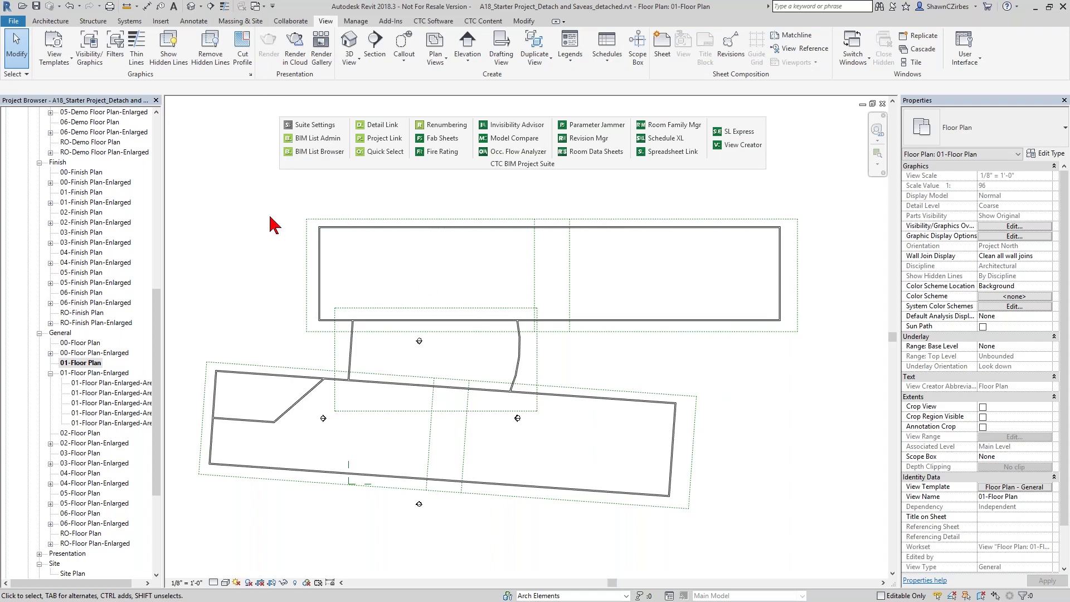
key("ctrl+F4")
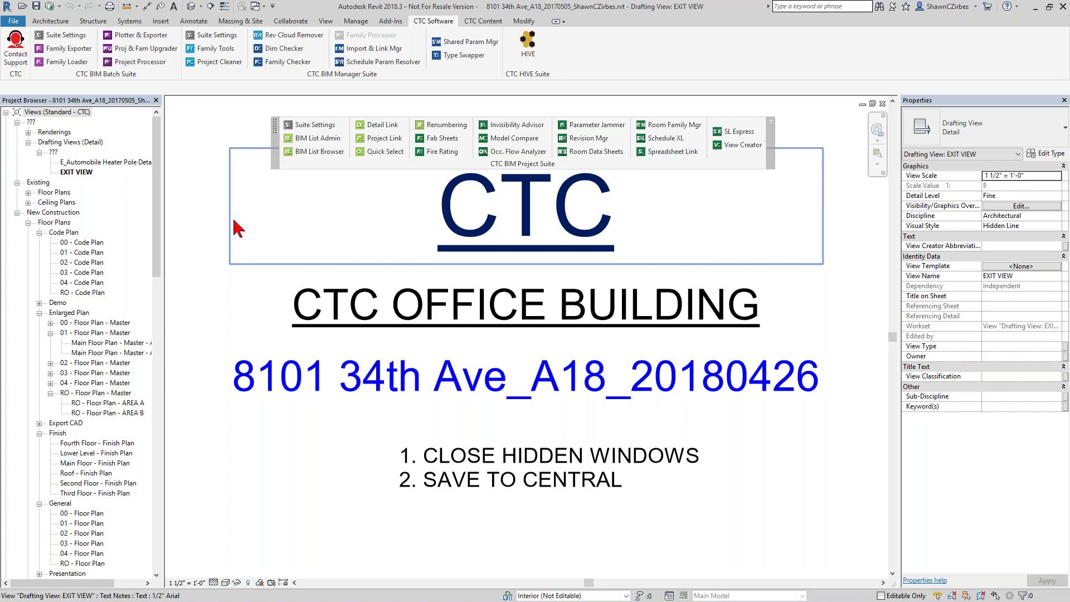
Open the office building's 01 - Code Plan at Training Room 1 and shift the floating CTC BIM Project Suite panel clear of it.
left_click(89, 252)
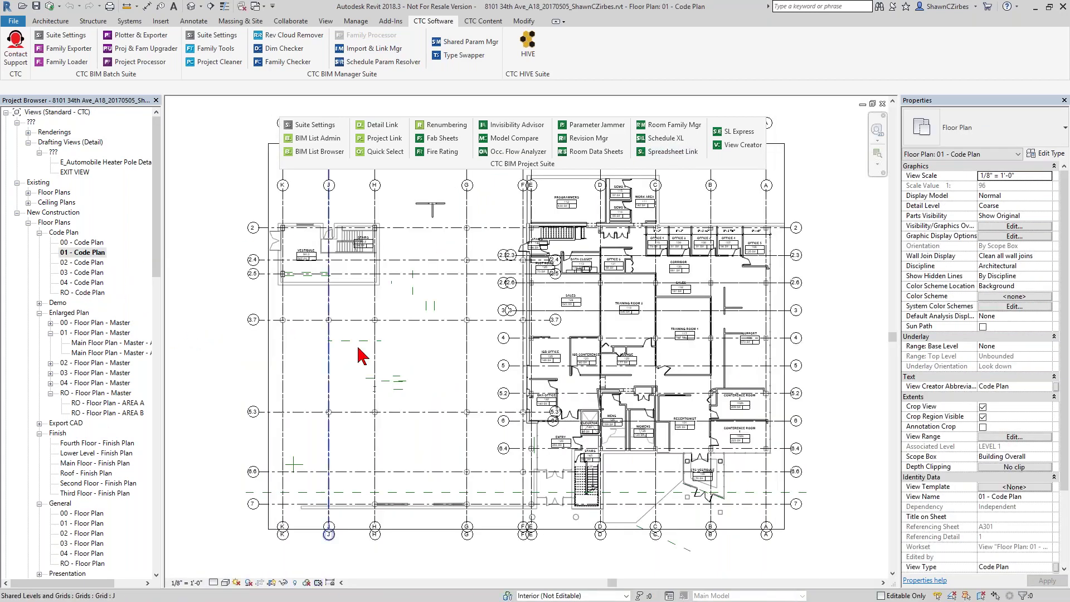
scroll(724, 339, "up", 5)
scroll(664, 338, "down", 3)
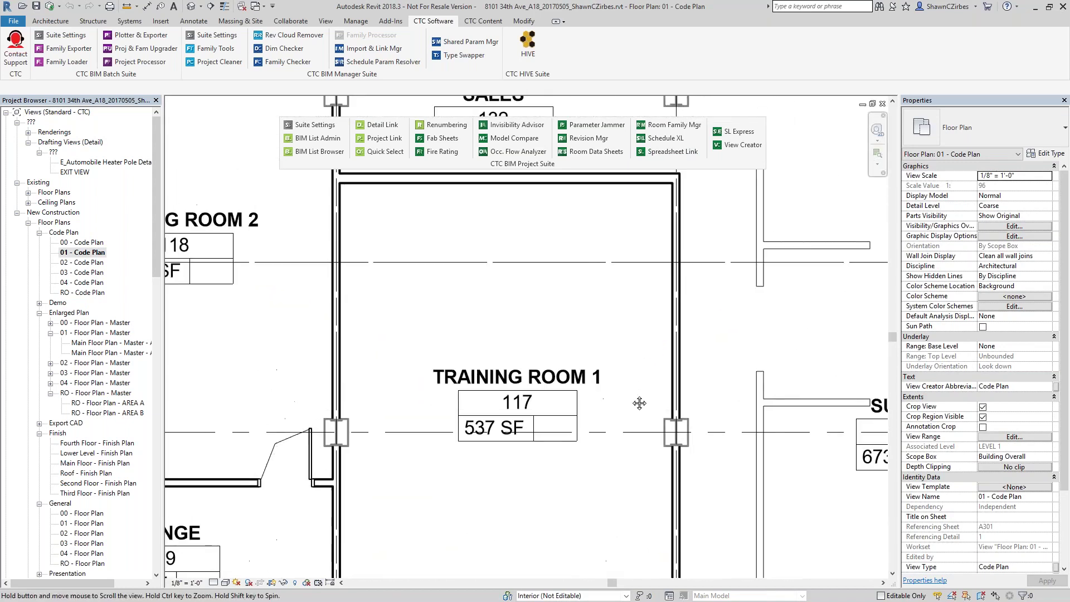
left_click_drag(537, 163, 510, 120)
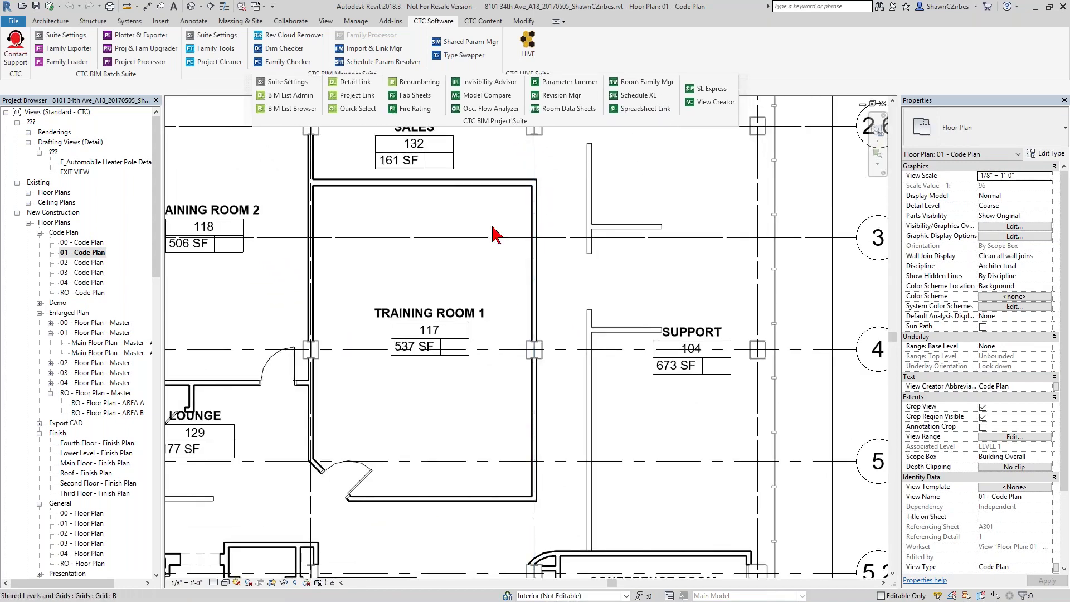
Set the floor material of the Training Room 1 room to CPT-1 and deselect the room.
left_click(478, 288)
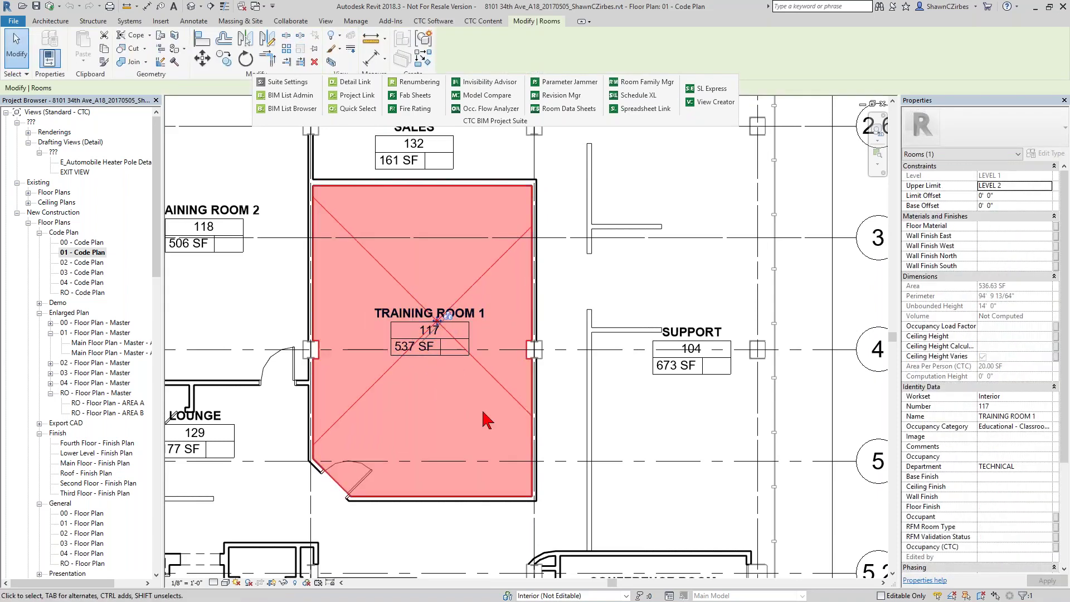
left_click(1003, 226)
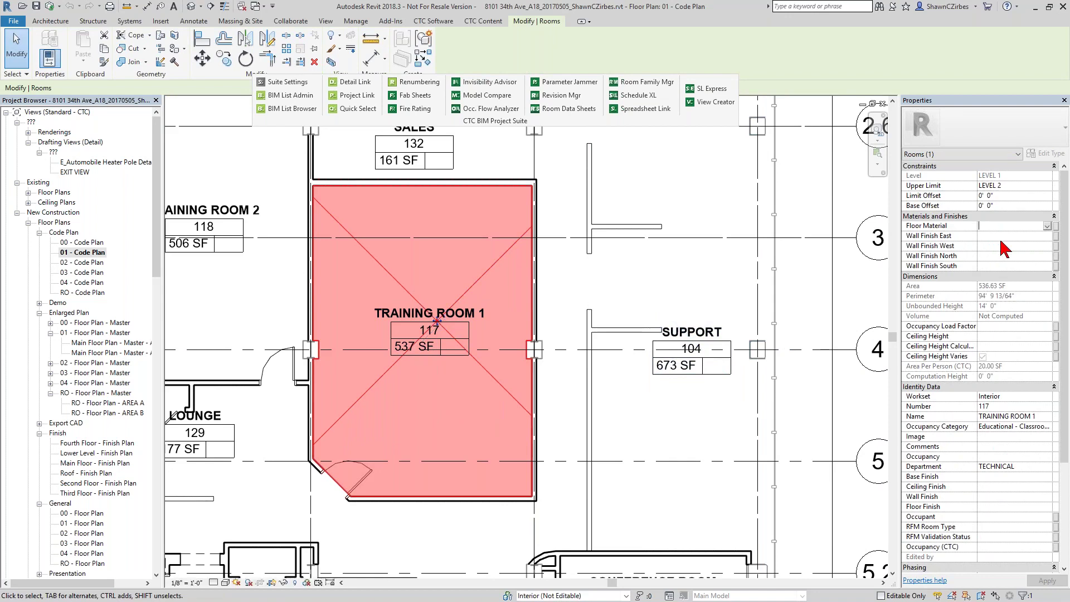
type("CPT-1")
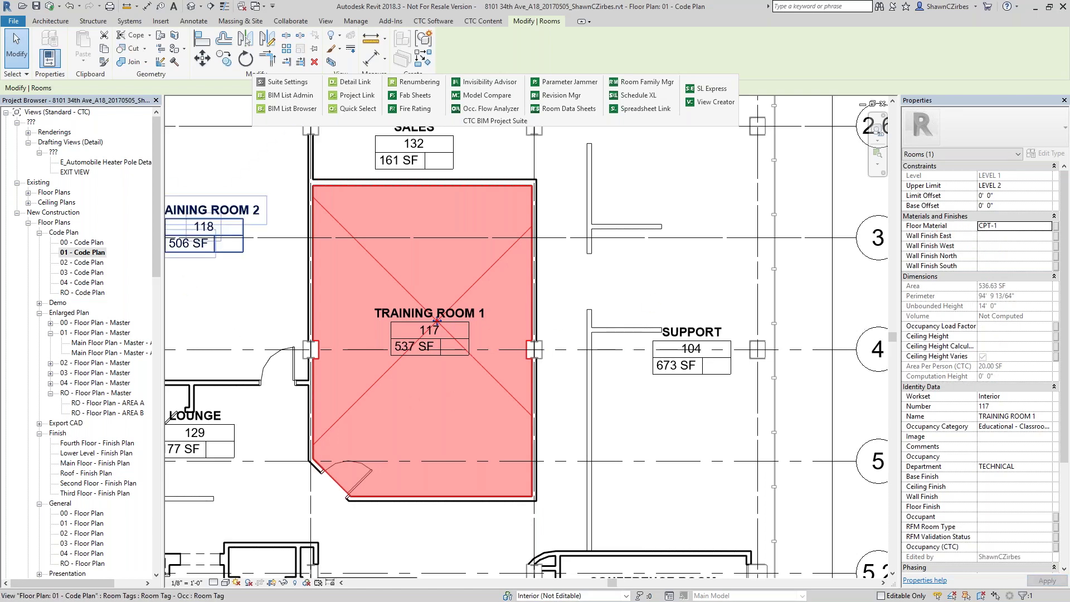
key("Escape")
Open the Room Finish Schedule and examine the floor and wall finish columns for Training Room 1.
left_click_drag(156, 267, 158, 415)
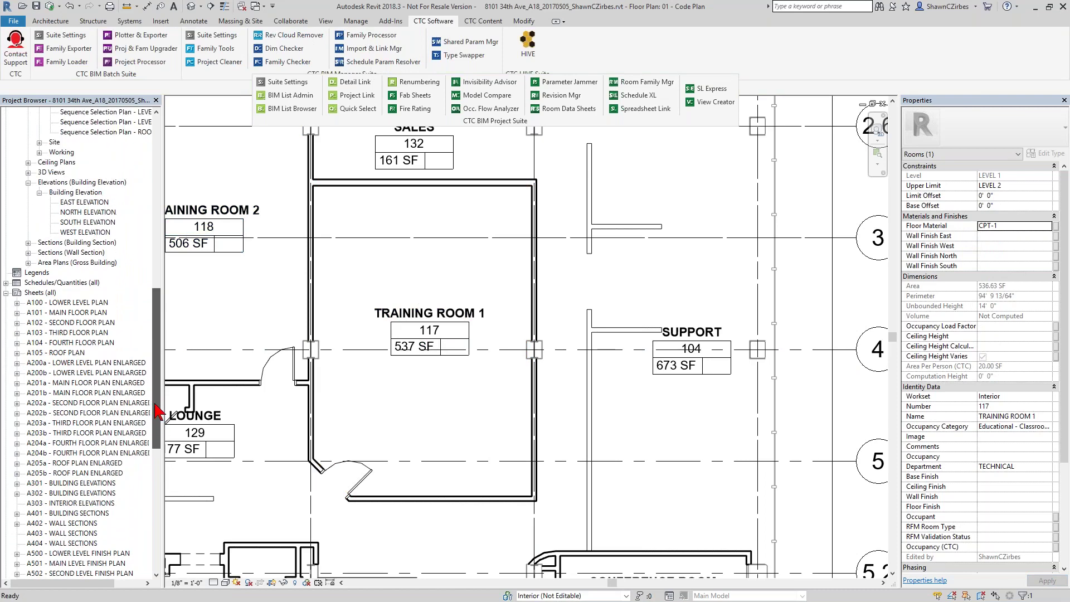
left_click(6, 283)
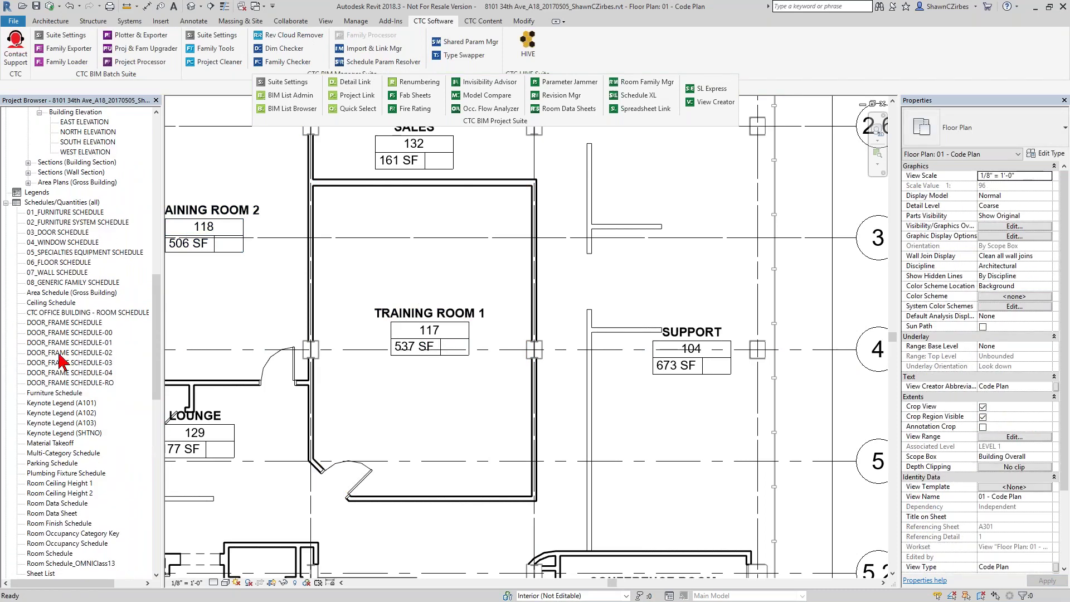
left_click(62, 524)
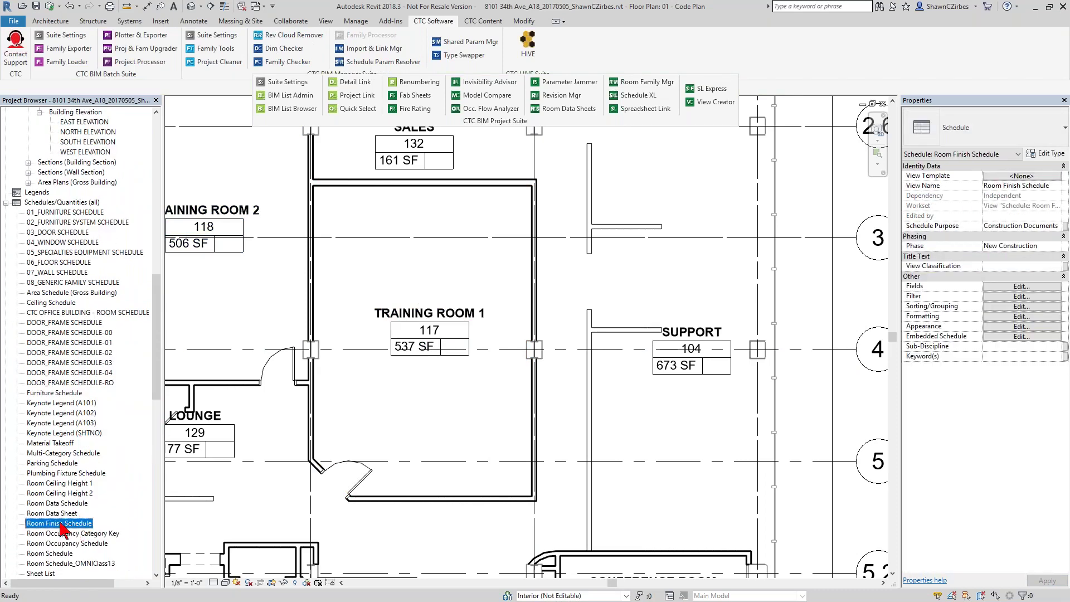
double_click(61, 524)
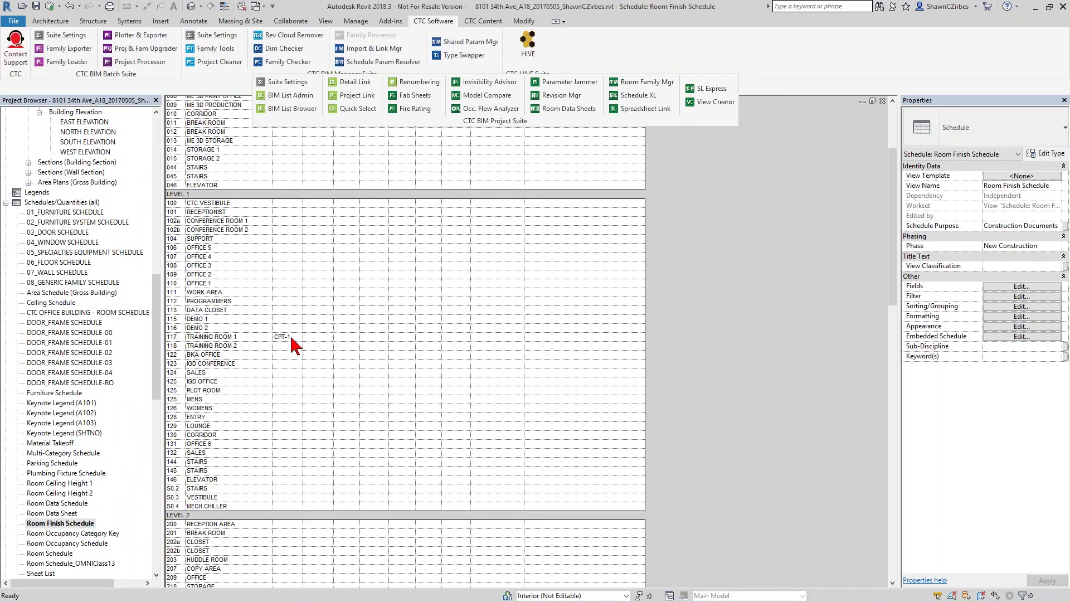
left_click(350, 339)
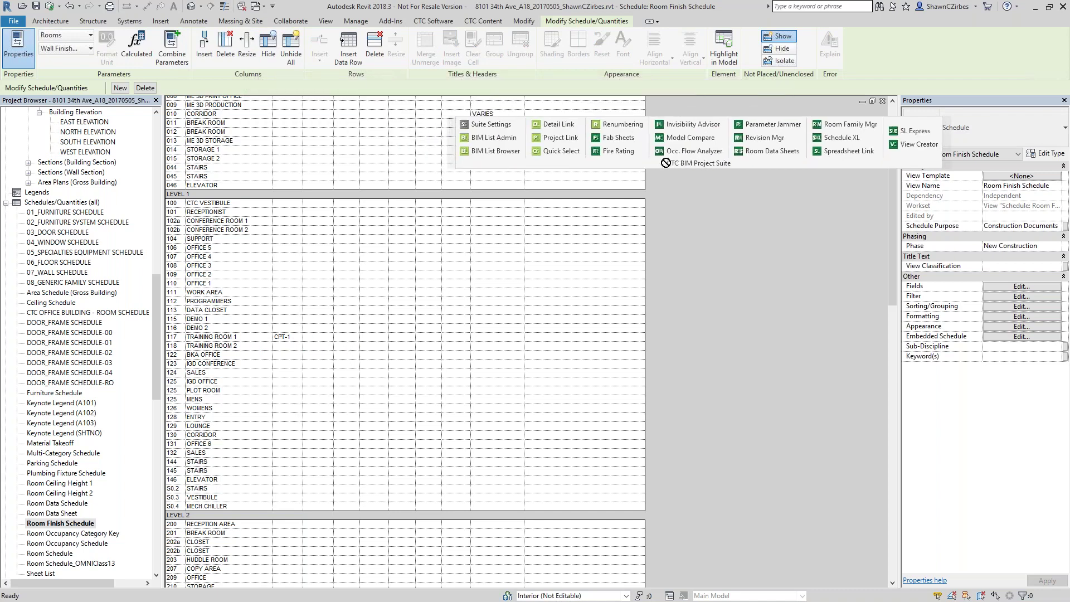
scroll(318, 320, "up", 5)
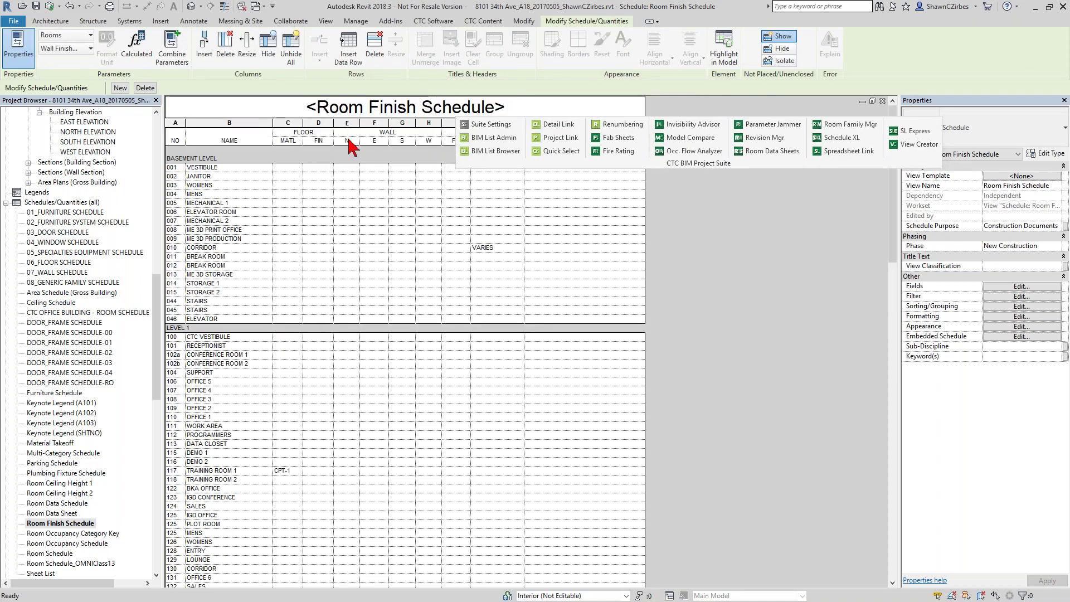
Set the north wall finish of Training Room 1 to PNT-1 in the Room Finish Schedule.
left_click(346, 471)
type("PNT-1")
key("Return")
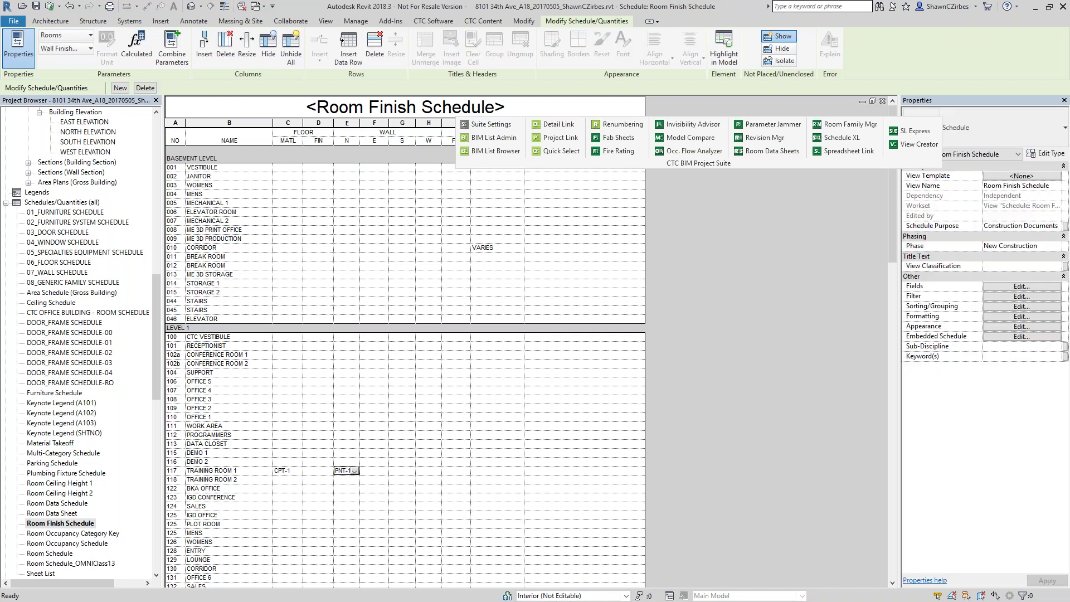
View Training Room 1's finish properties in the 01 - Floor Plan, and reopen the Room Finish Schedule to examine its matching finish cells.
left_click_drag(158, 307, 158, 215)
double_click(100, 282)
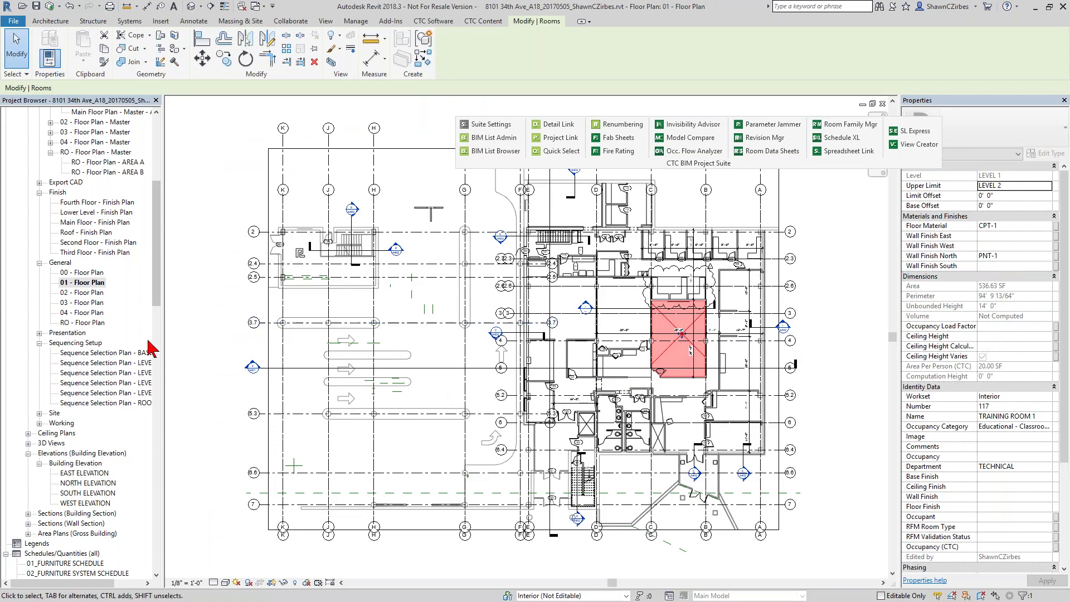
left_click_drag(156, 220, 162, 370)
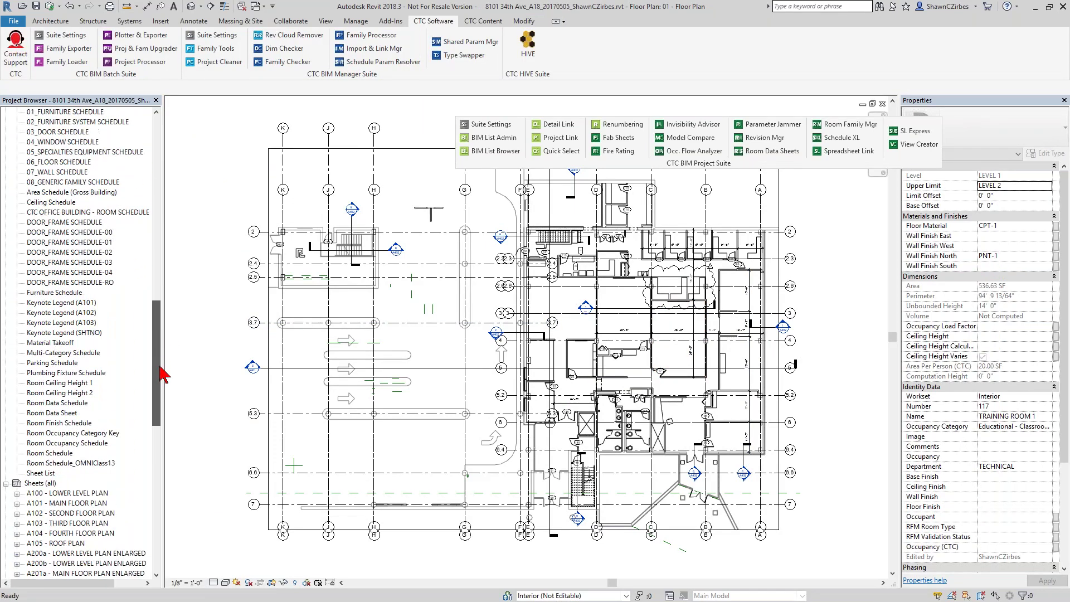
left_click(70, 424)
double_click(70, 424)
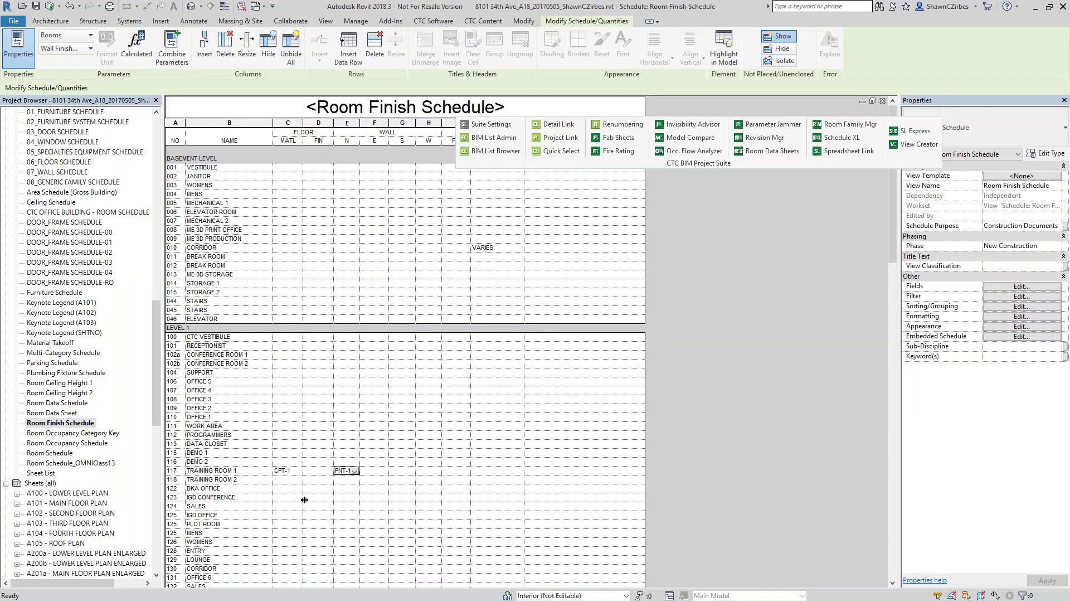
left_click_drag(287, 471, 346, 471)
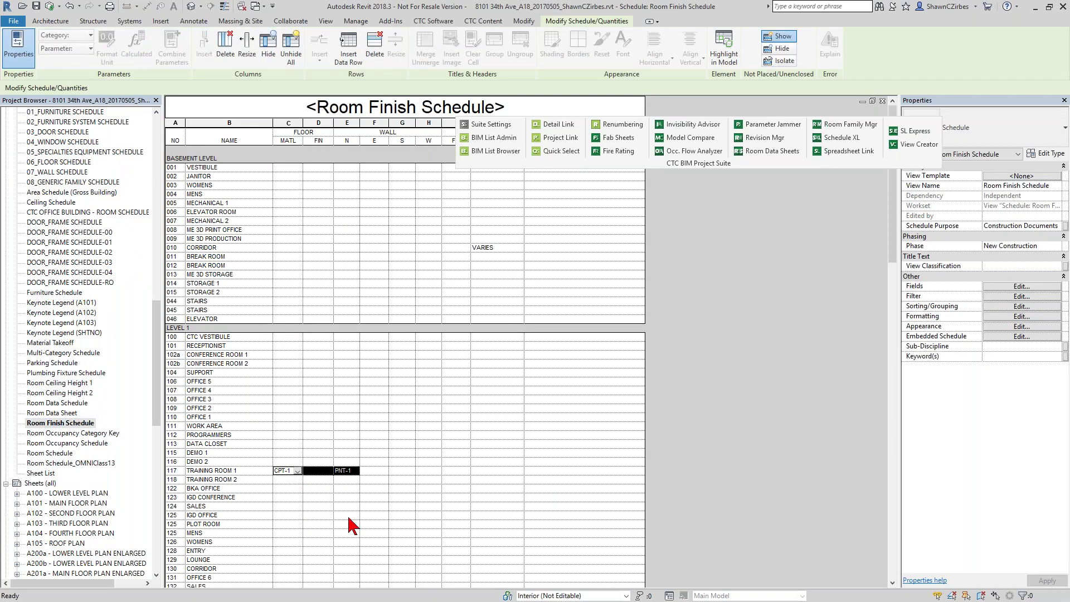
key("Down")
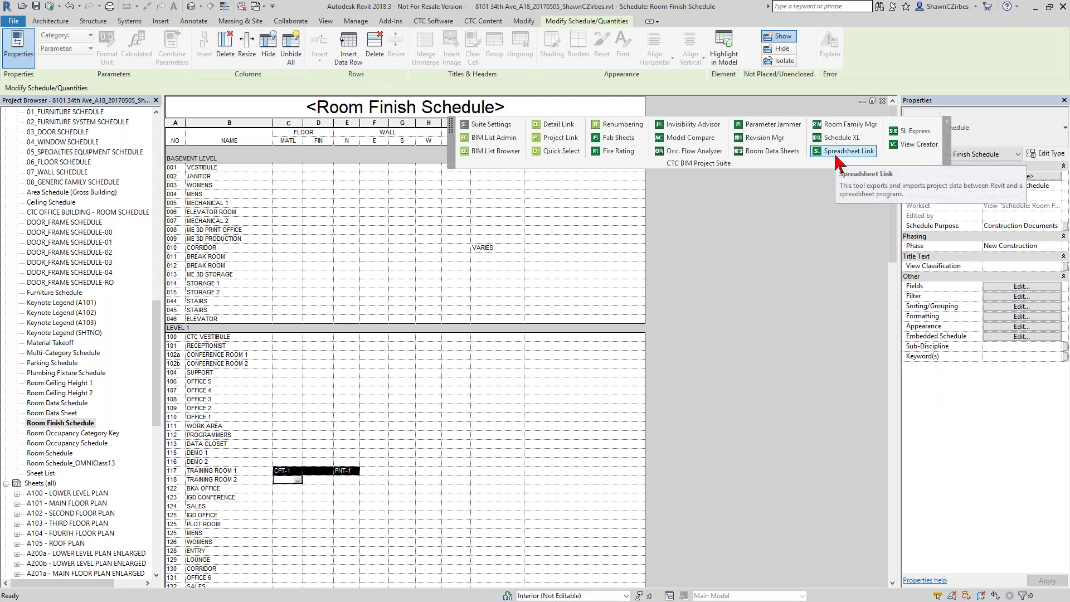
Start Spreadsheet Link and load the Room Finish Schedule from the available schedules into the spreadsheet.
left_click_drag(836, 163, 777, 122)
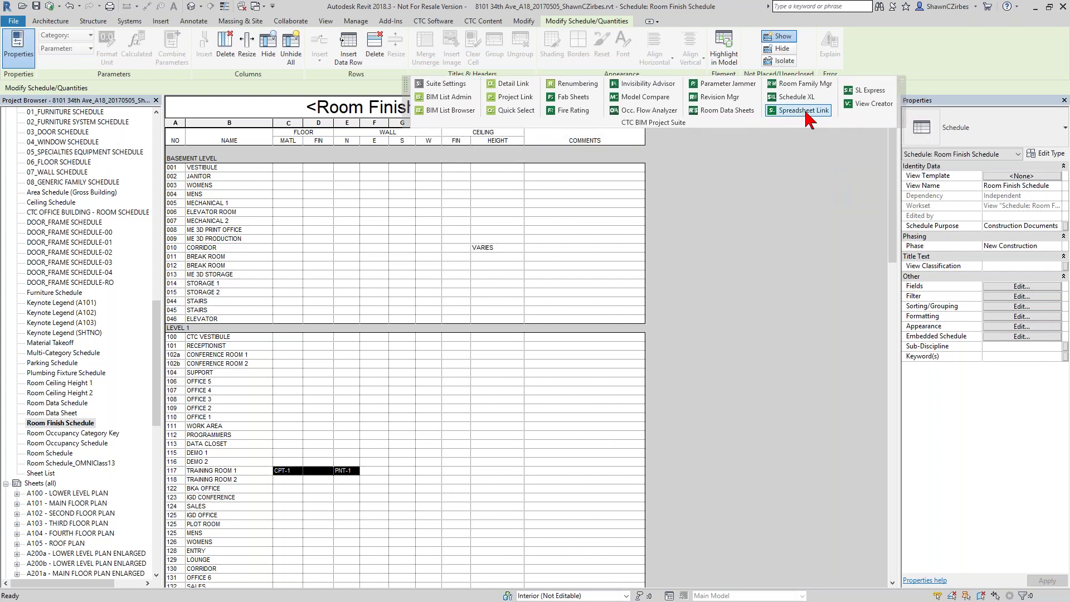
left_click(805, 110)
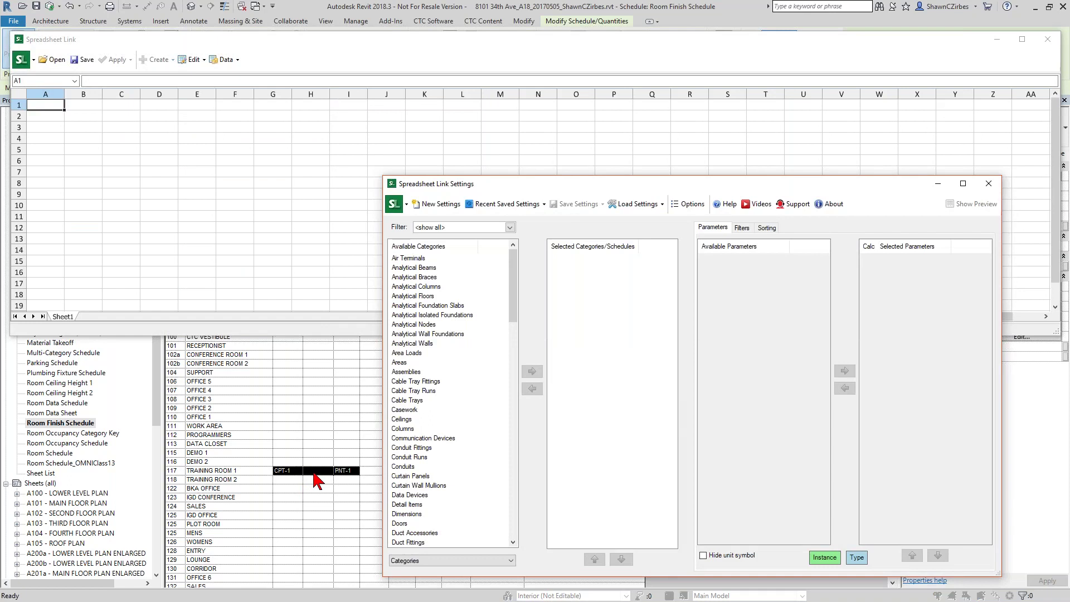
left_click(428, 560)
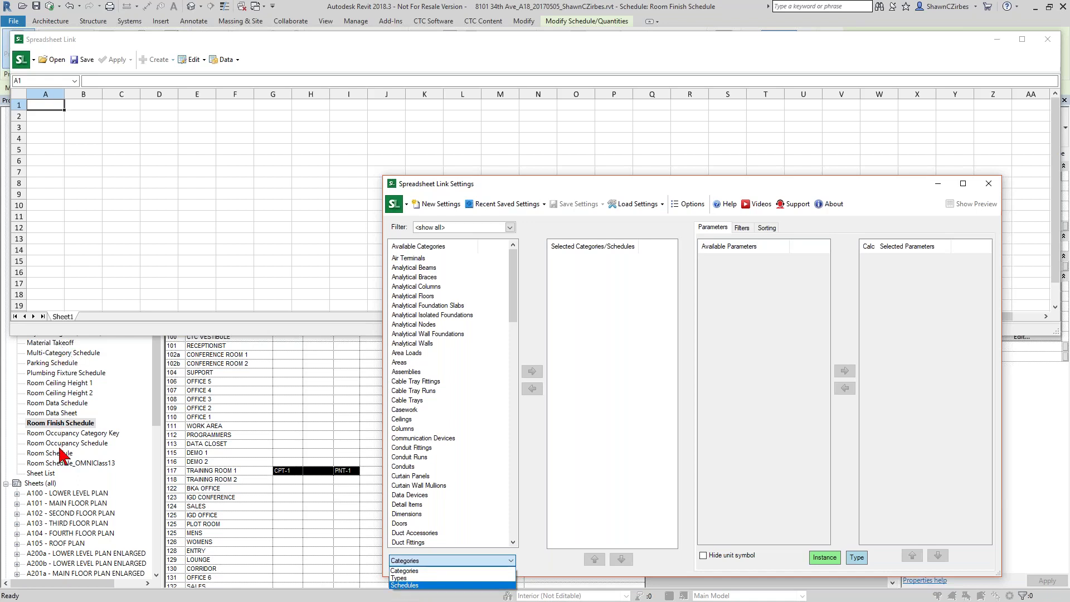
left_click(418, 586)
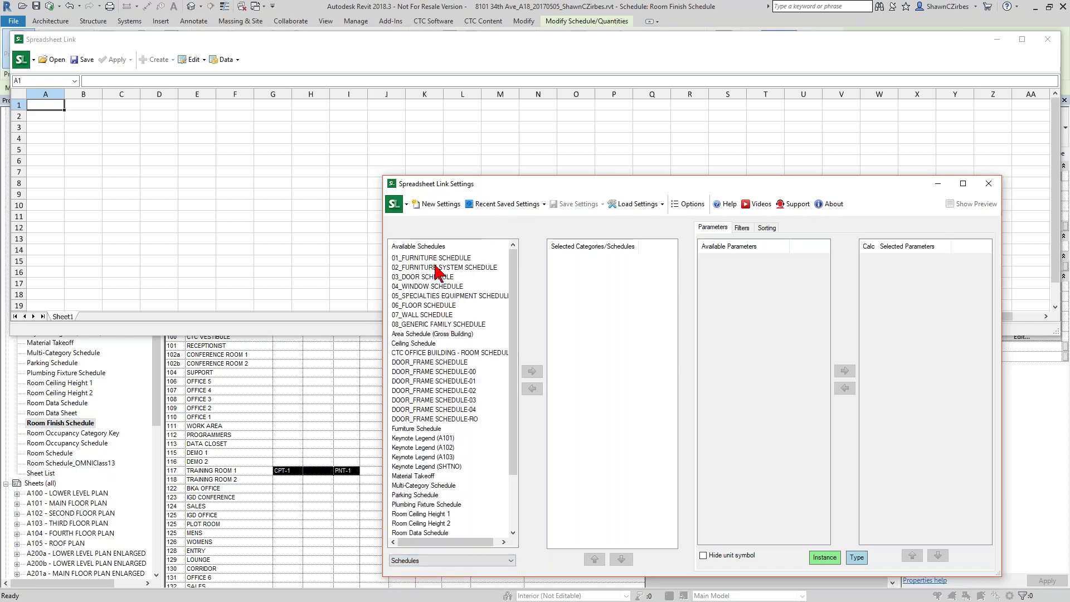
scroll(434, 334, "down", 2)
scroll(431, 341, "down", 1)
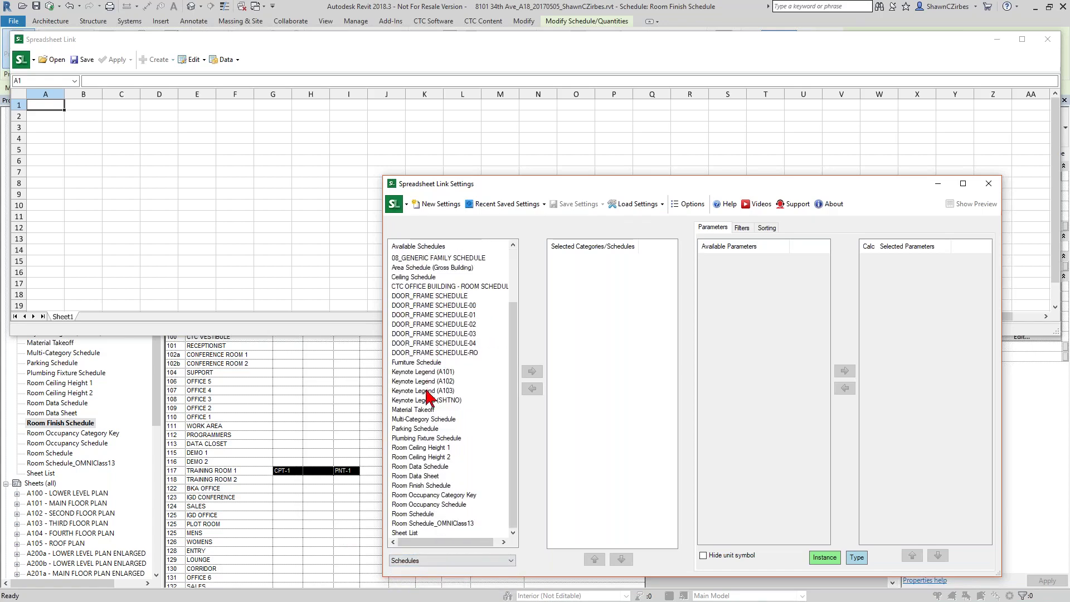
left_click(422, 486)
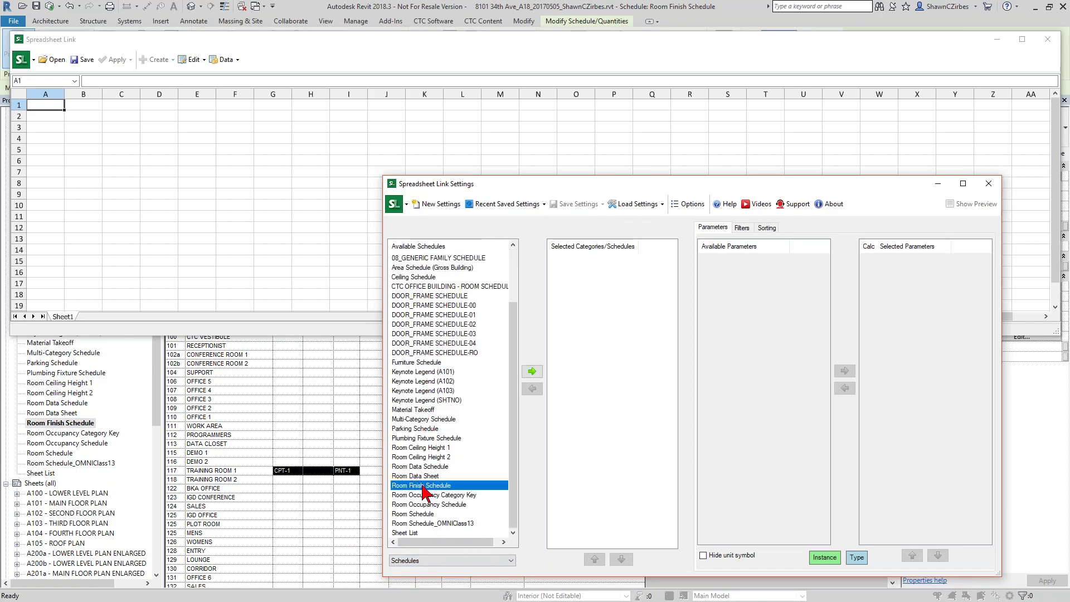
double_click(459, 486)
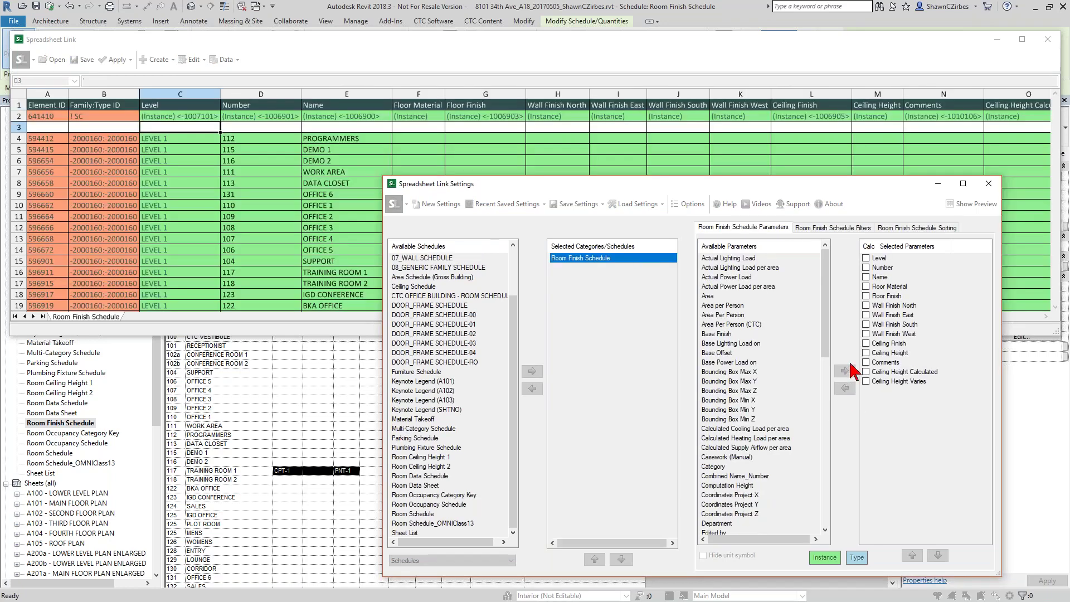
Sort the linked Room Finish Schedule by Number (Instance) and return to its parameter settings.
left_click(917, 228)
left_click(892, 248)
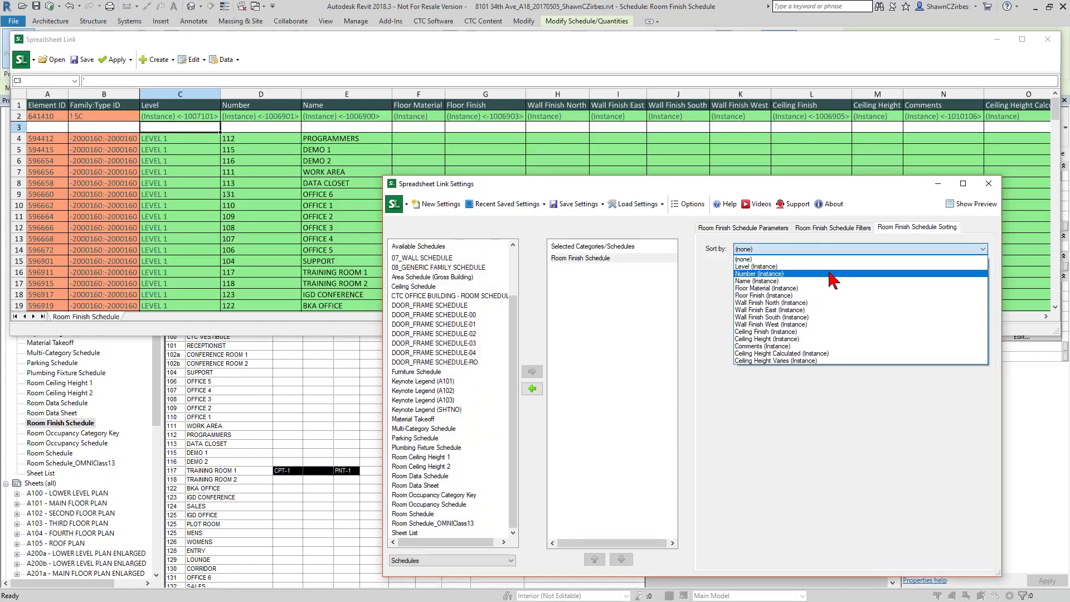
left_click(832, 274)
left_click(741, 227)
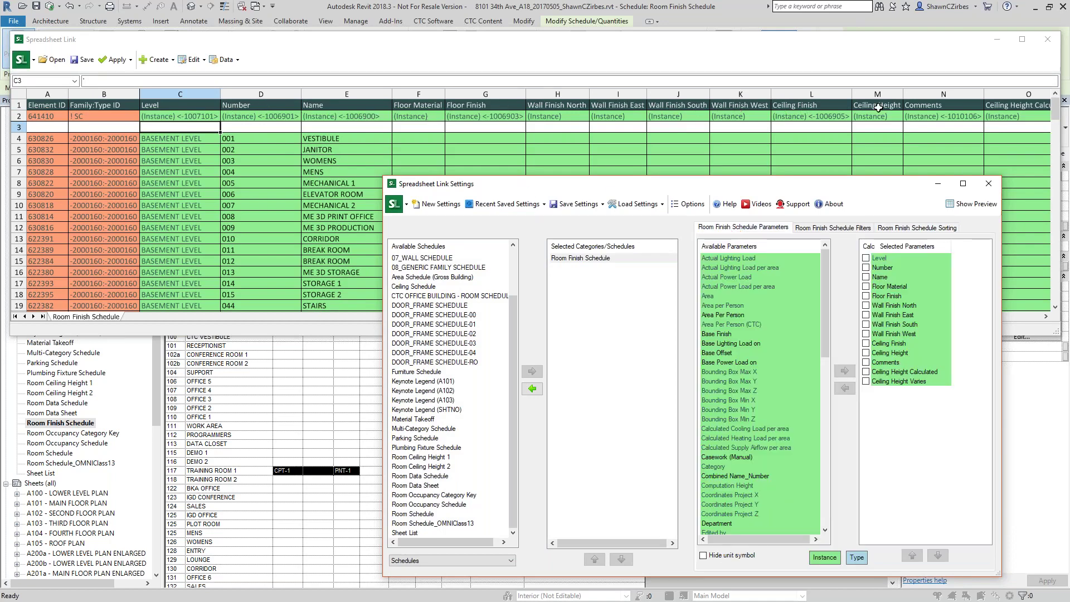
Fill Training Room 1's east, south and west wall finishes with PNT-1 from its north wall finish in the spreadsheet.
left_click(546, 44)
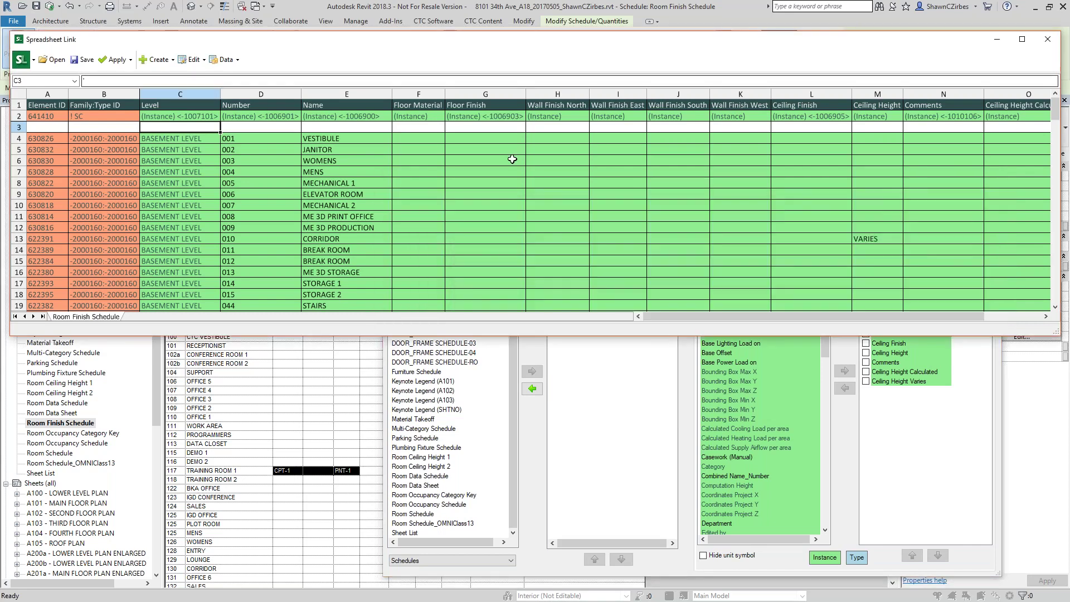
scroll(499, 196, "down", 4)
scroll(499, 196, "down", 4)
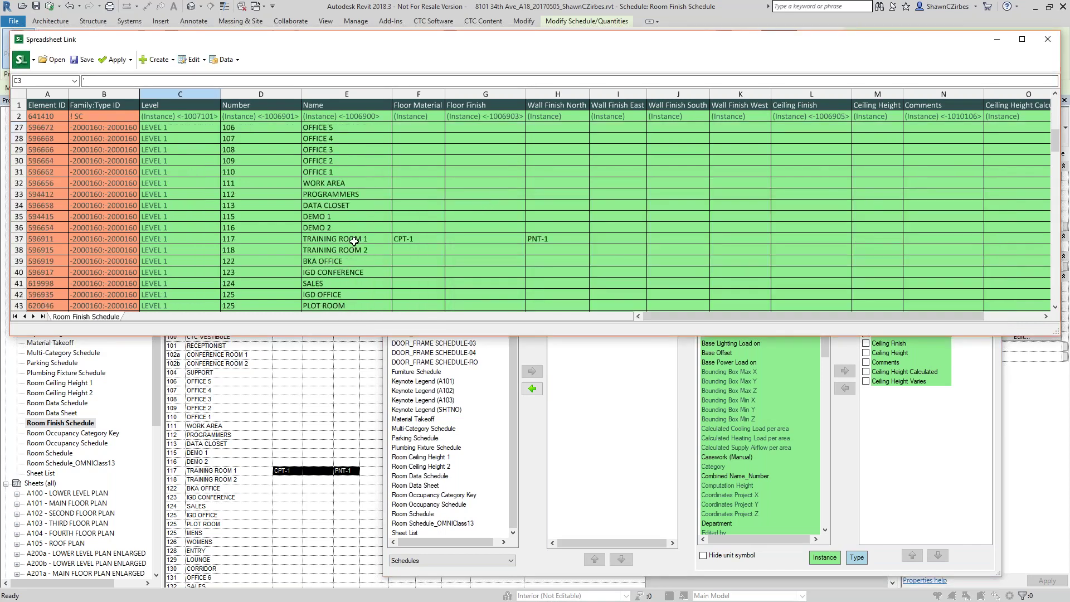
left_click(548, 239)
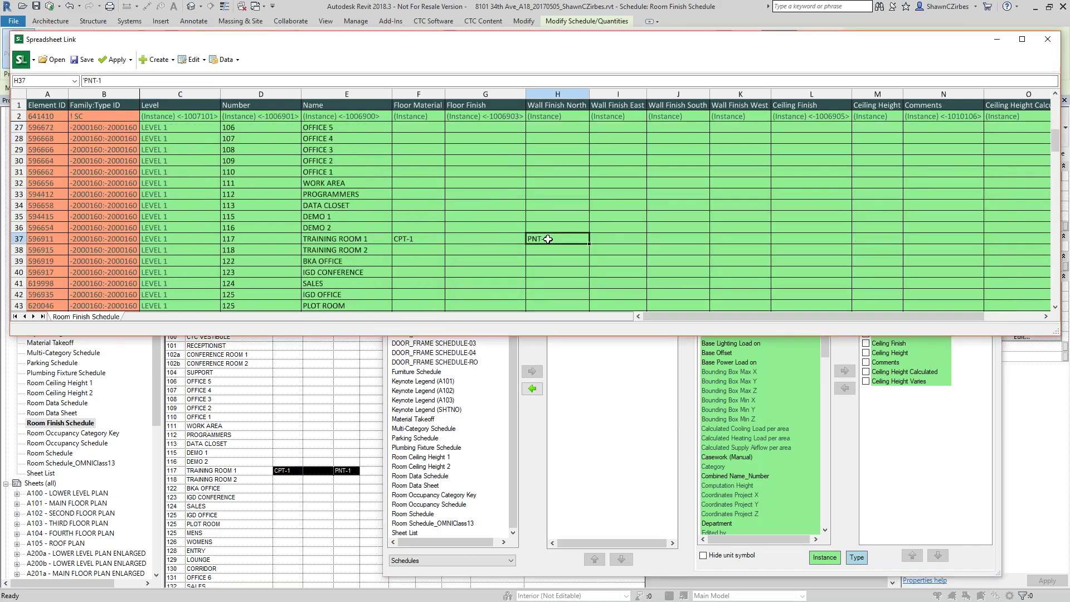
left_click_drag(628, 244, 769, 245)
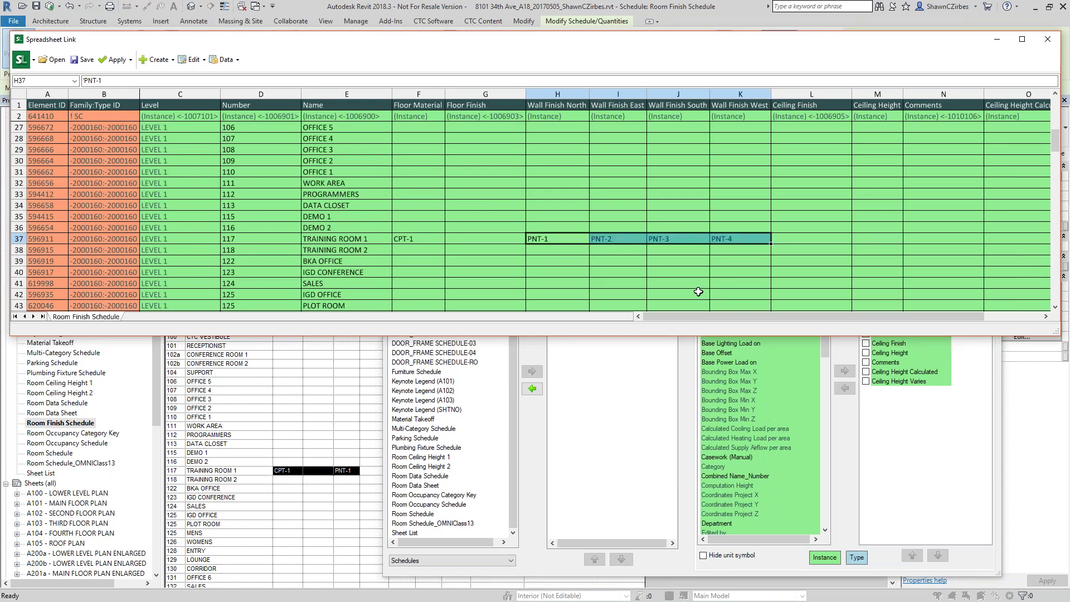
left_click(575, 239)
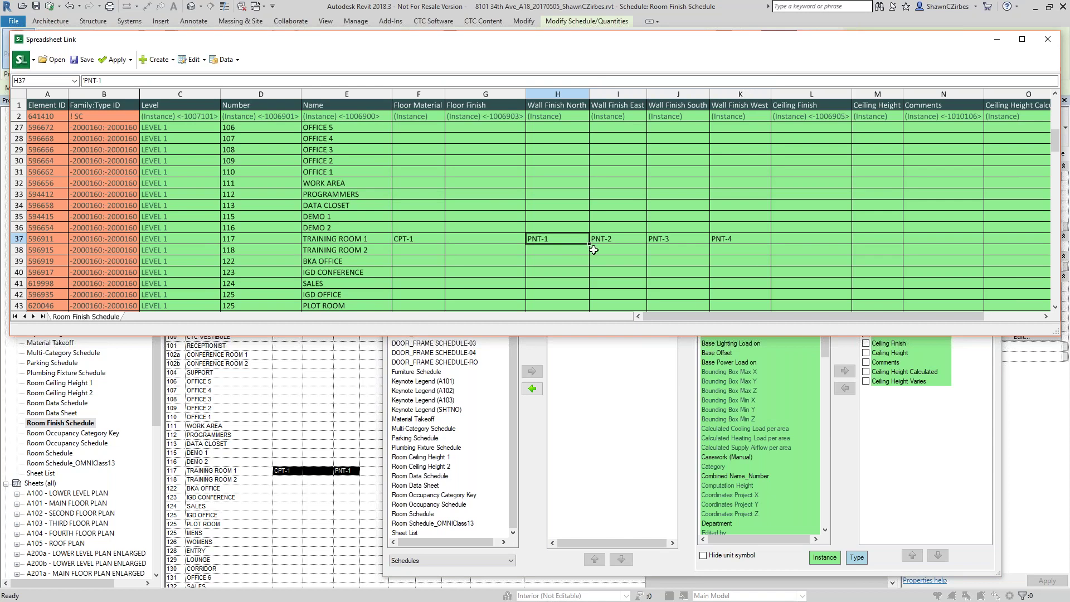
left_click_drag(589, 243, 772, 245)
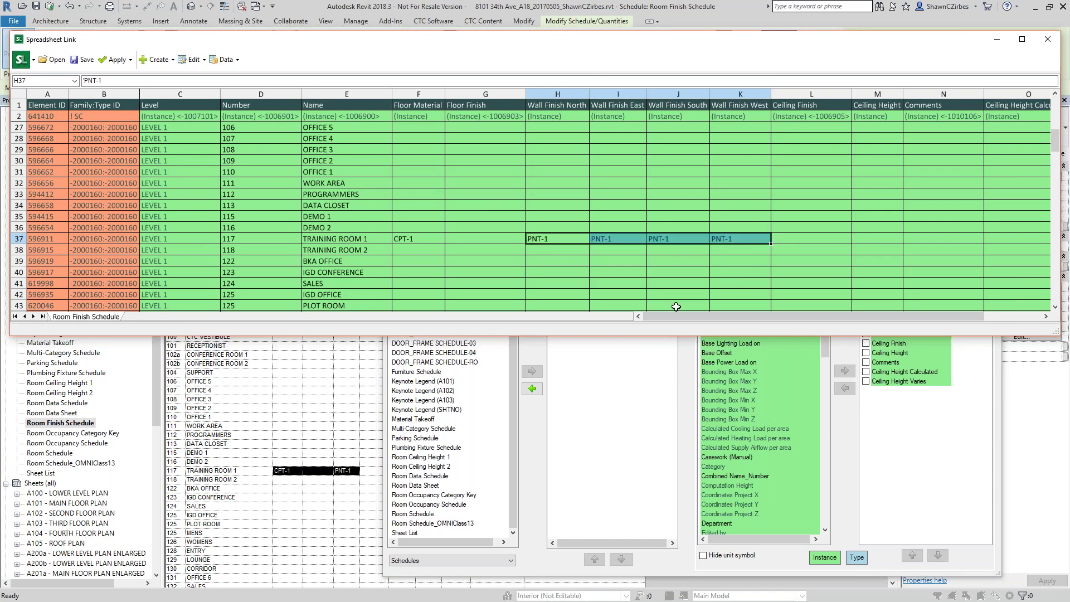
Copy Training Room 1's floor and wall finishes to Training Room 2, and fill them across the Level 1 rooms from CTC Vestibule to IGD Office.
left_click_drag(406, 239, 732, 241)
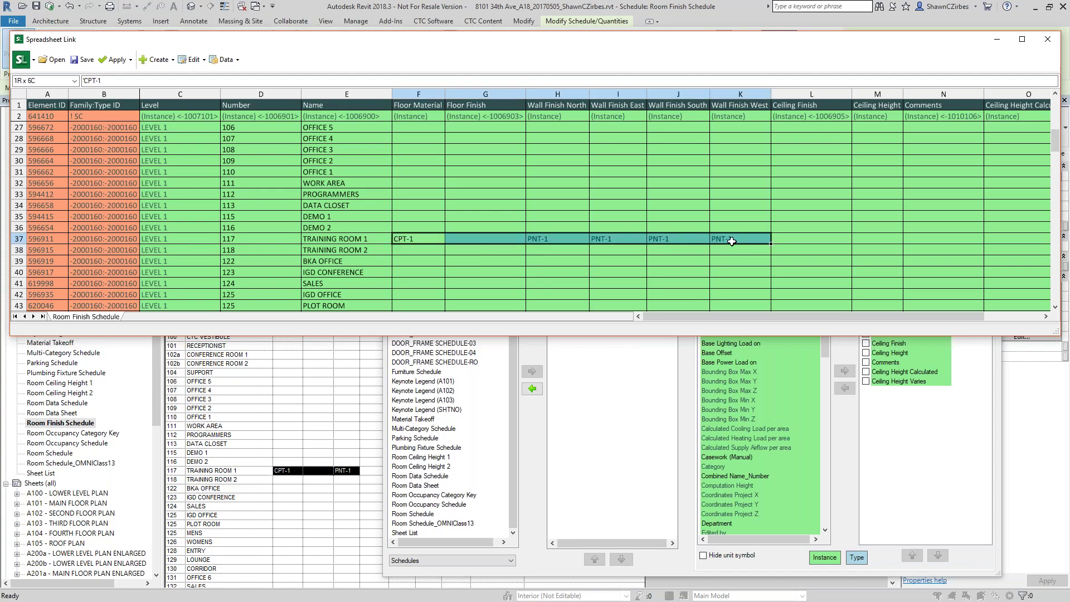
key("ctrl+c")
key("Down")
key("ctrl+v")
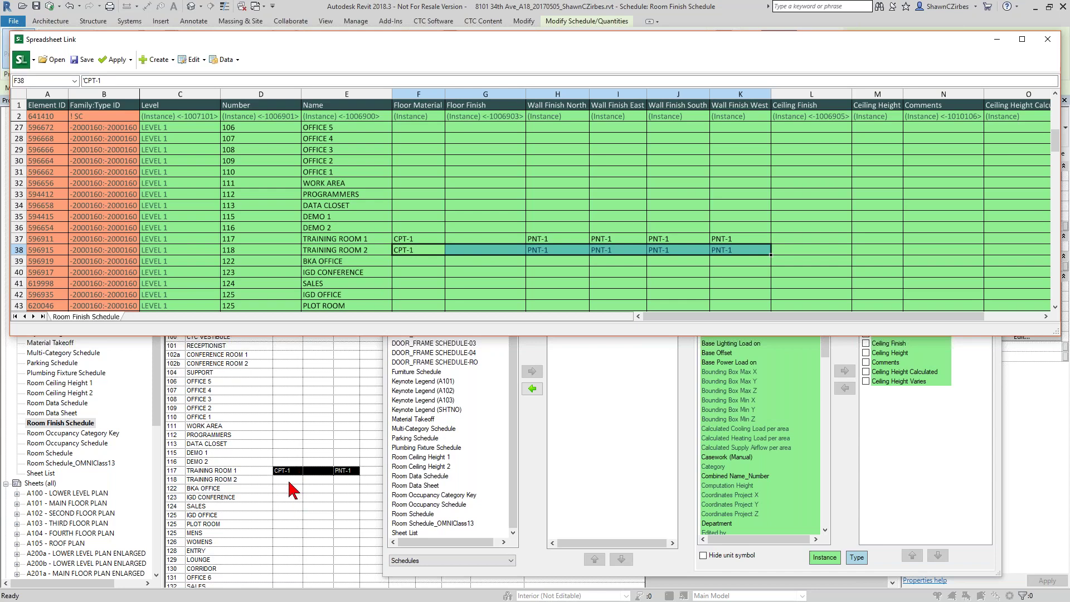
left_click_drag(422, 239, 747, 149)
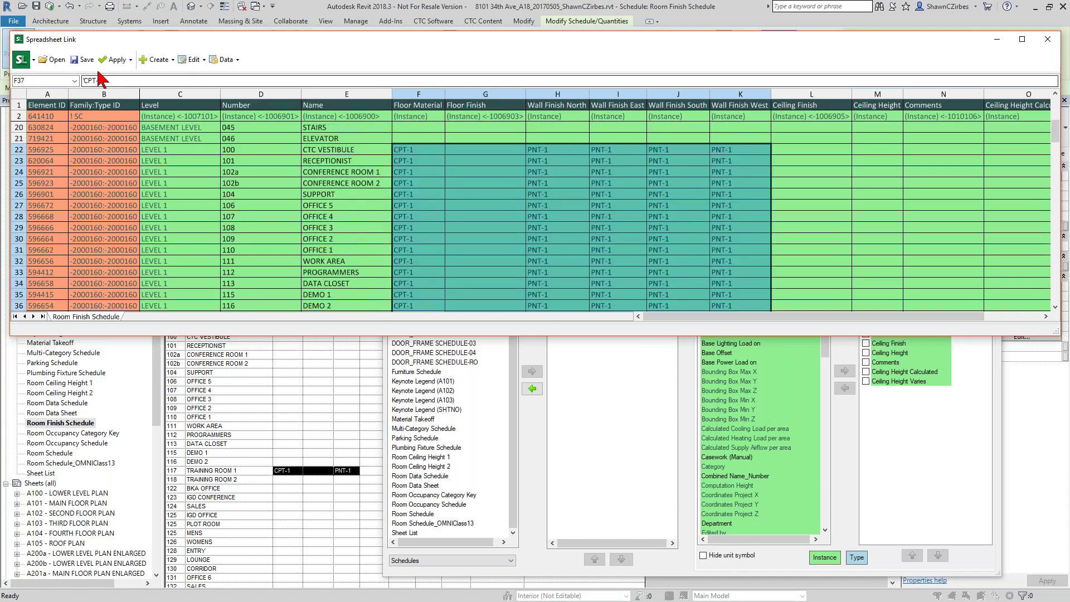
Dismiss saving the spreadsheet to a file, and apply the active worksheet's values to the Revit project, closing the import result.
left_click(83, 60)
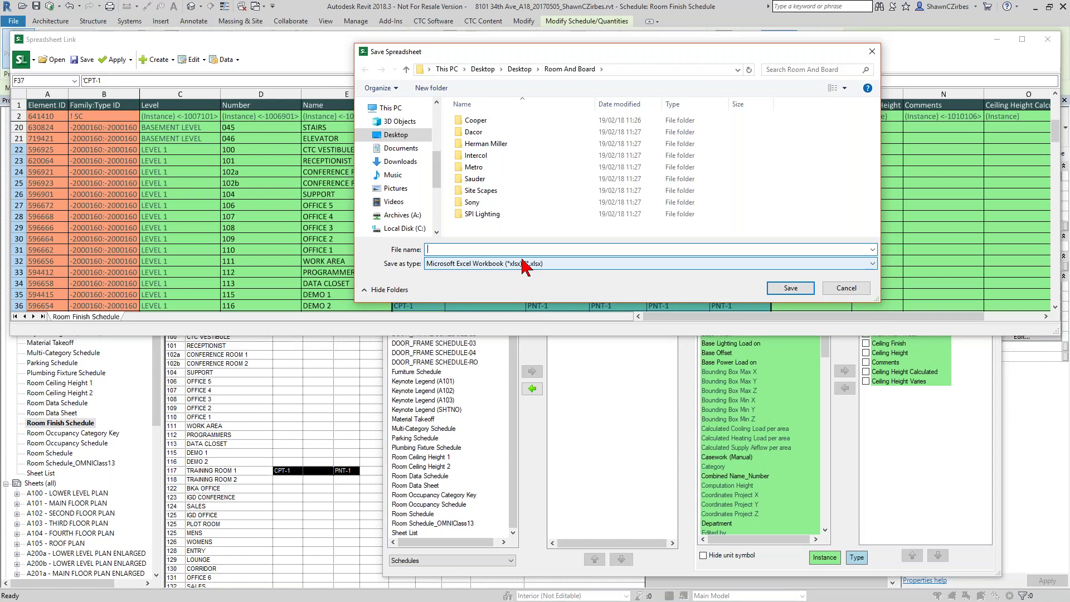
left_click(862, 294)
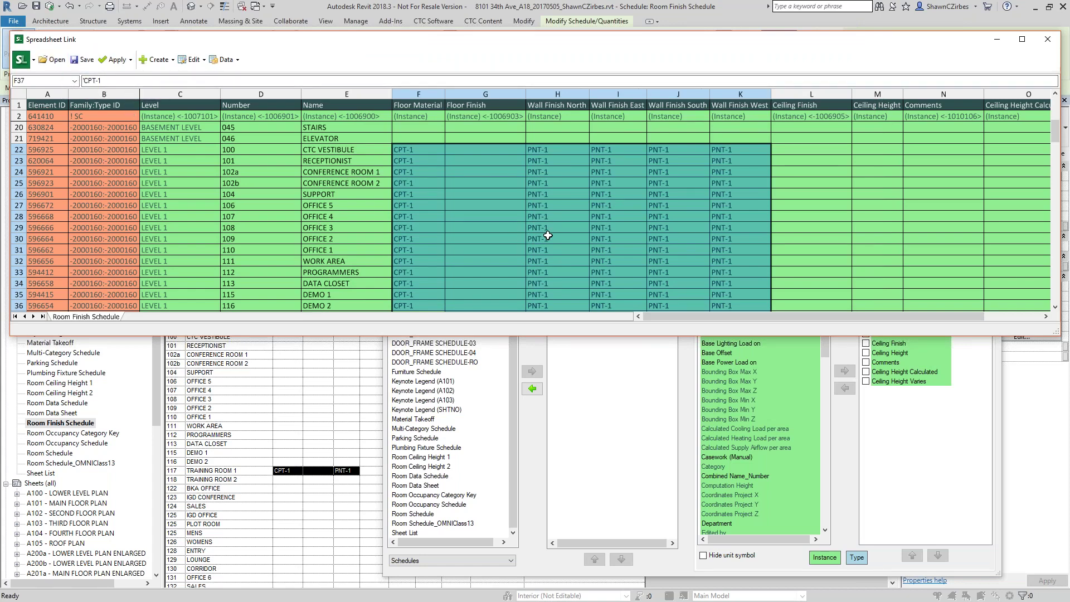
left_click(117, 60)
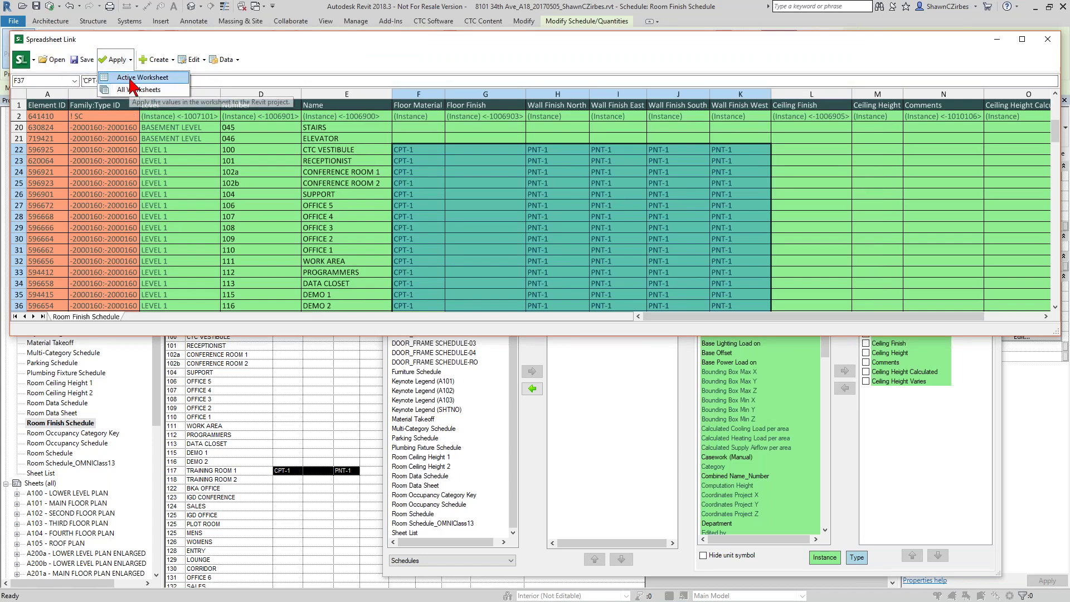
left_click(131, 86)
left_click(516, 313)
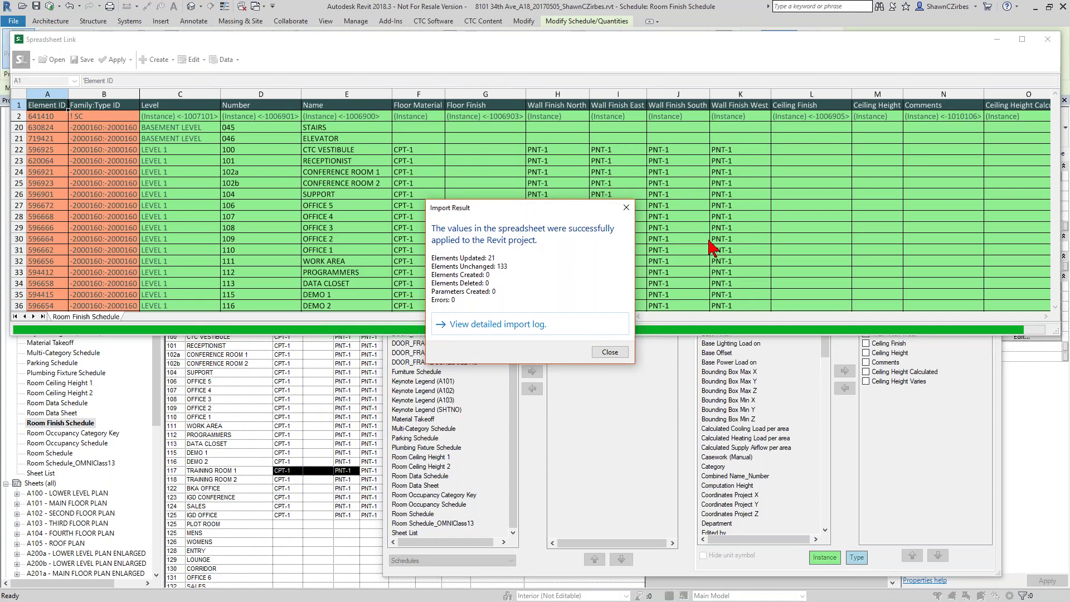
left_click(610, 352)
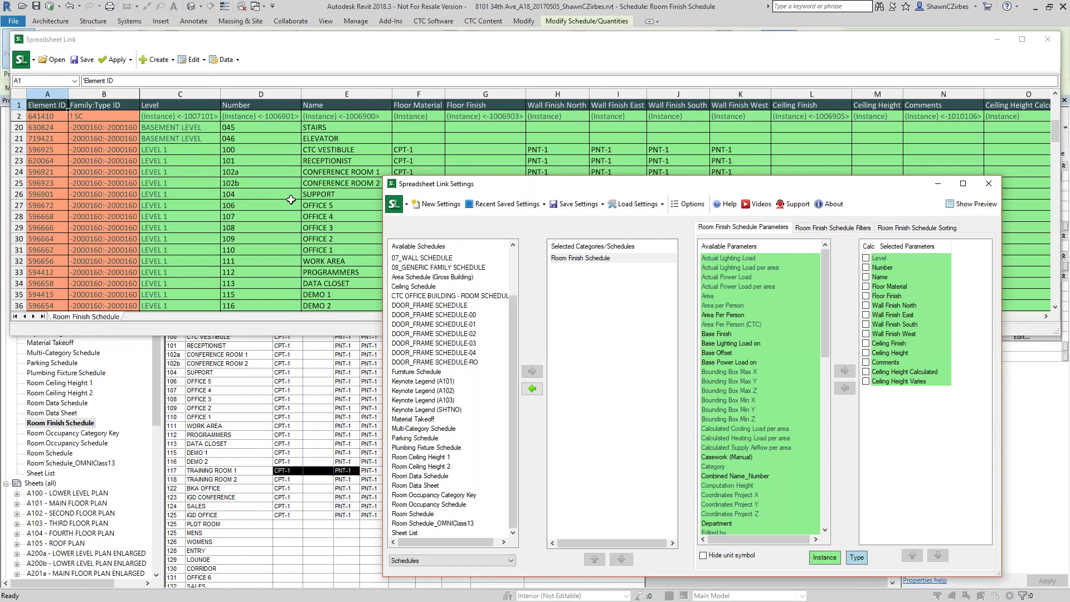
Close Spreadsheet Link without saving its settings, and close the Room Finish Schedule and 01 - Floor Plan views.
left_click(988, 184)
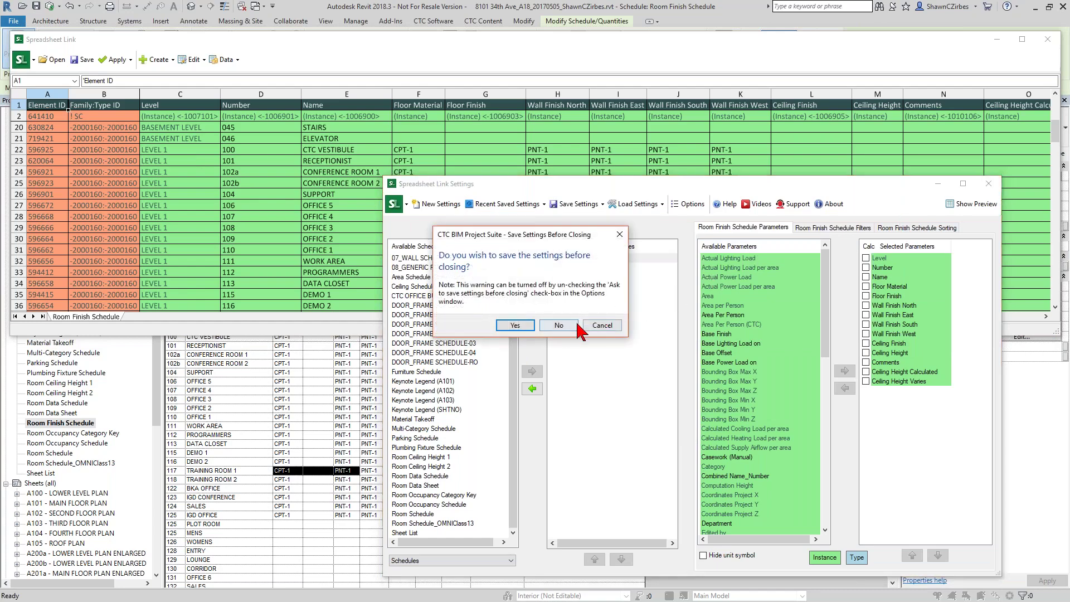
left_click(559, 326)
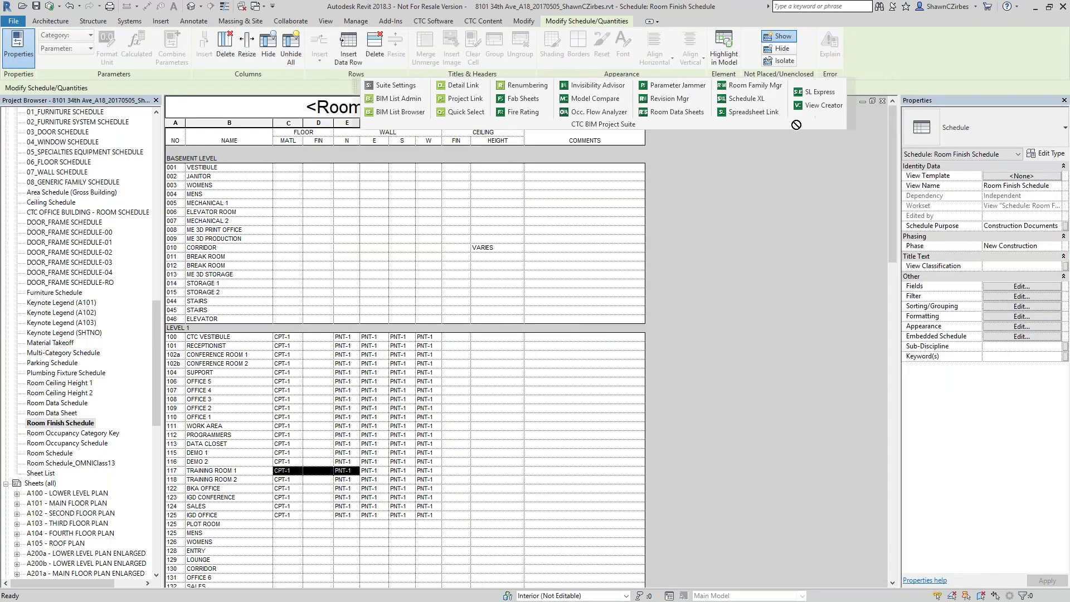
left_click(882, 102)
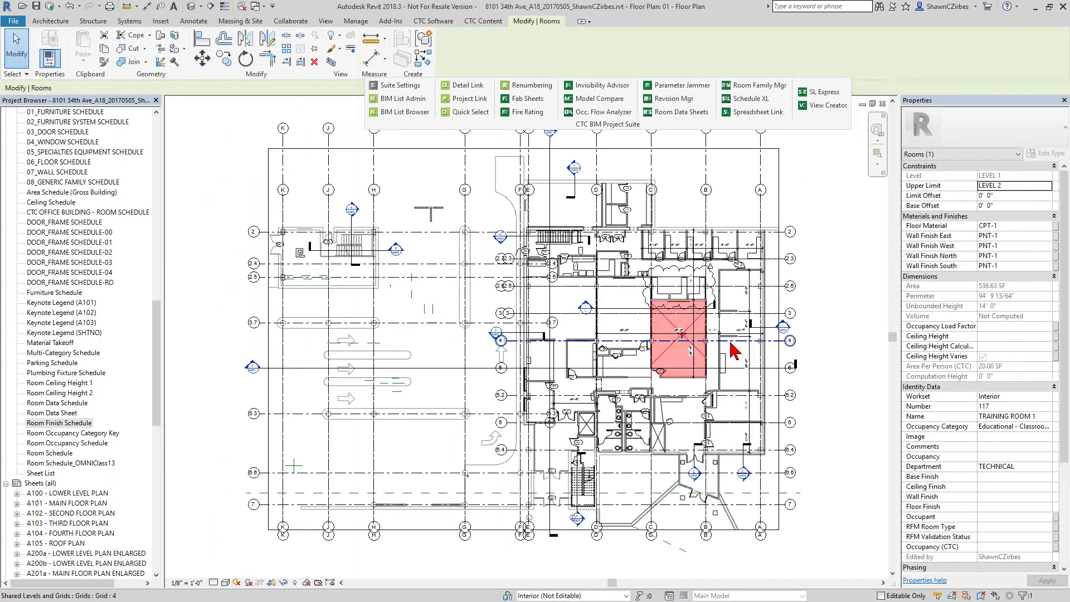
left_click(882, 104)
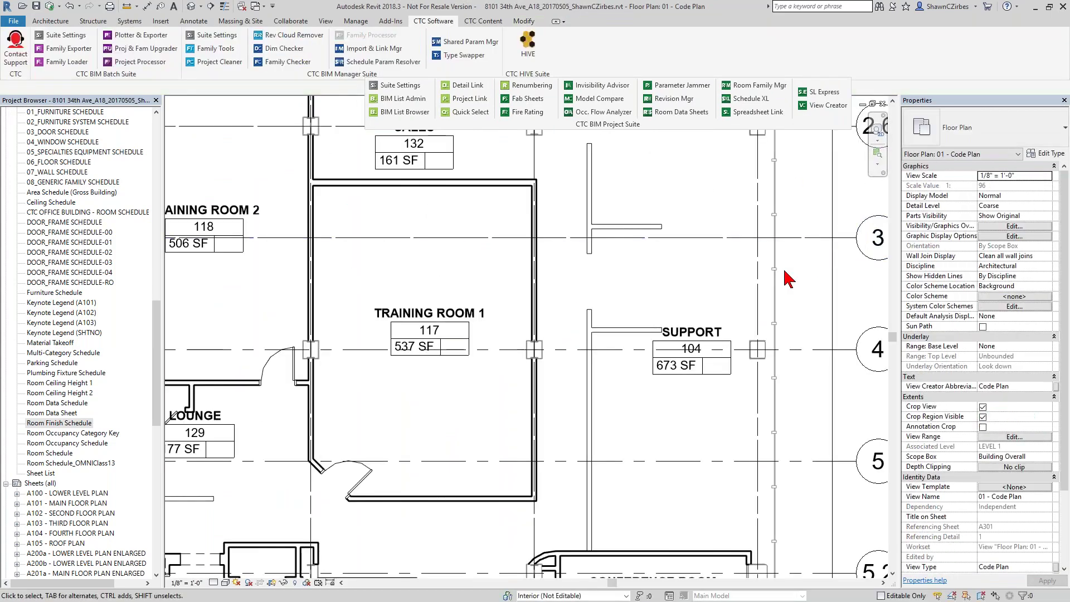
Select Training Room 1 in the code plan and examine its Occupancy and Occupancy (CTC) properties.
left_click(500, 390)
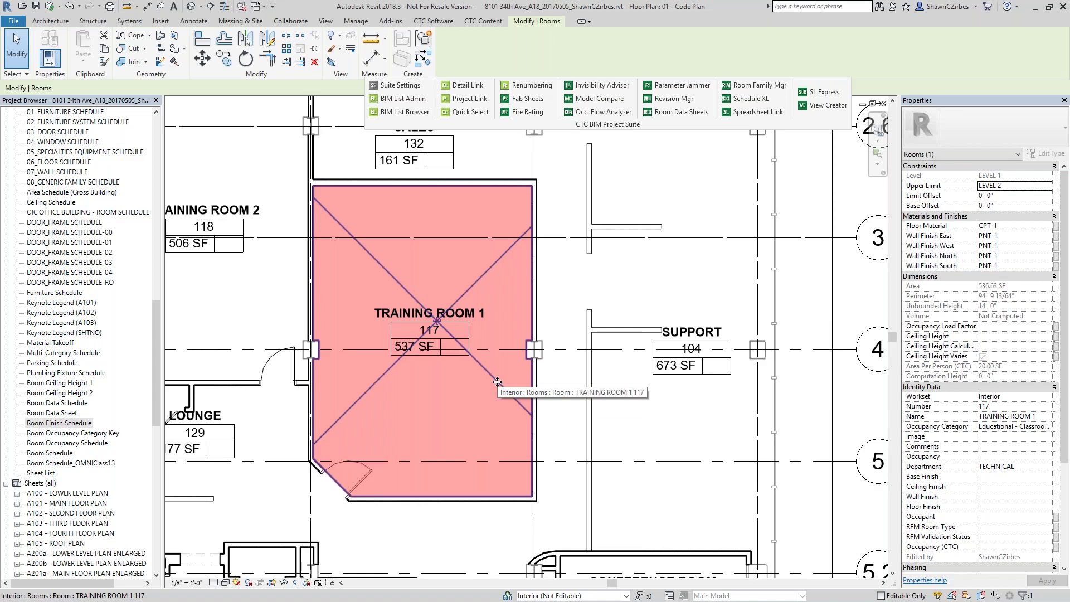
left_click(991, 457)
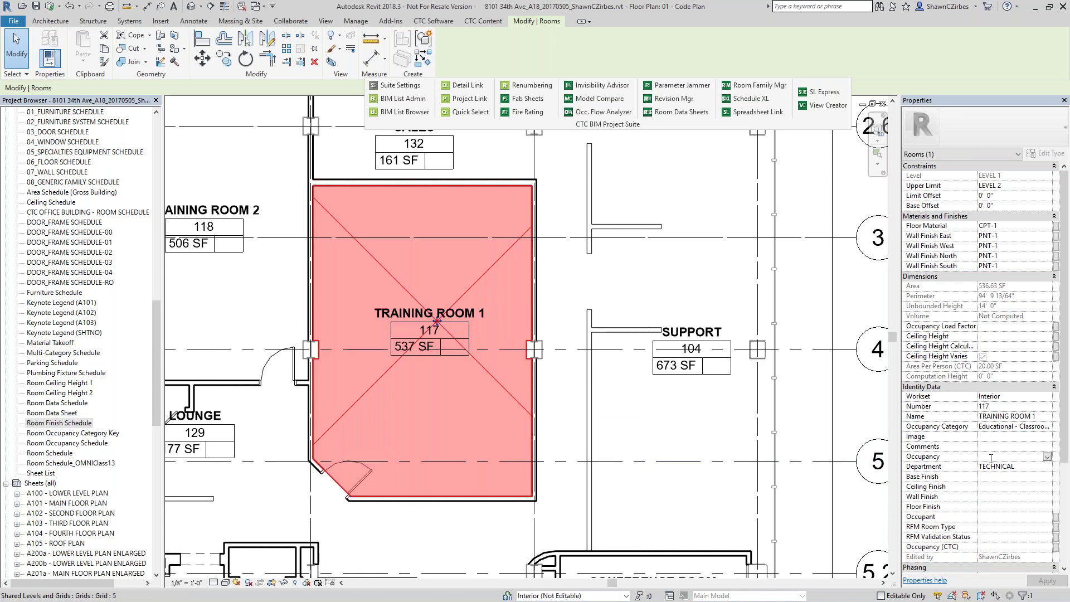
left_click(989, 547)
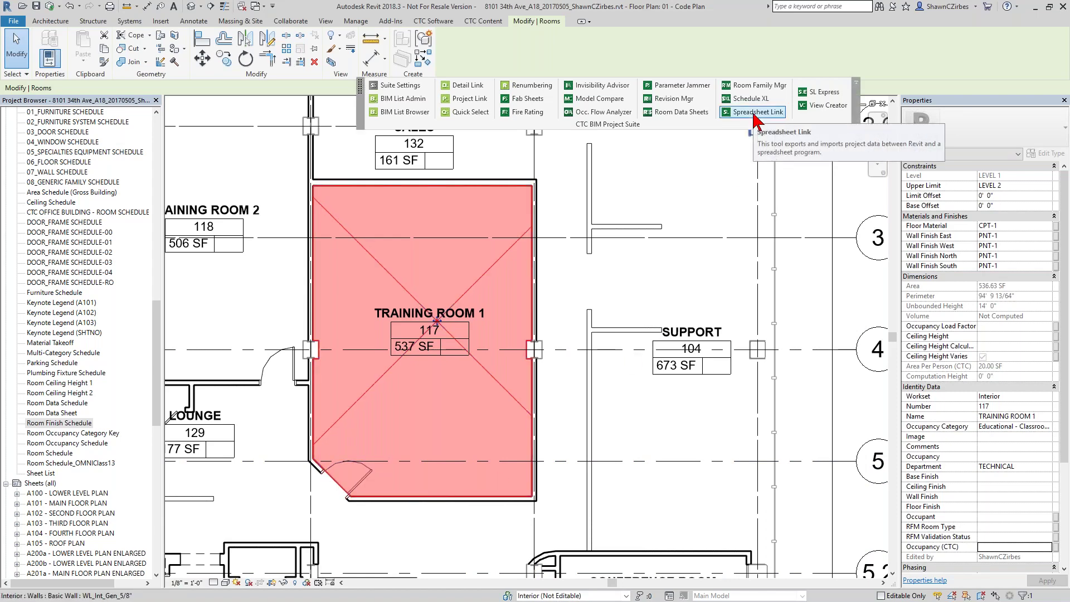
middle_click_drag(680, 251, 676, 356)
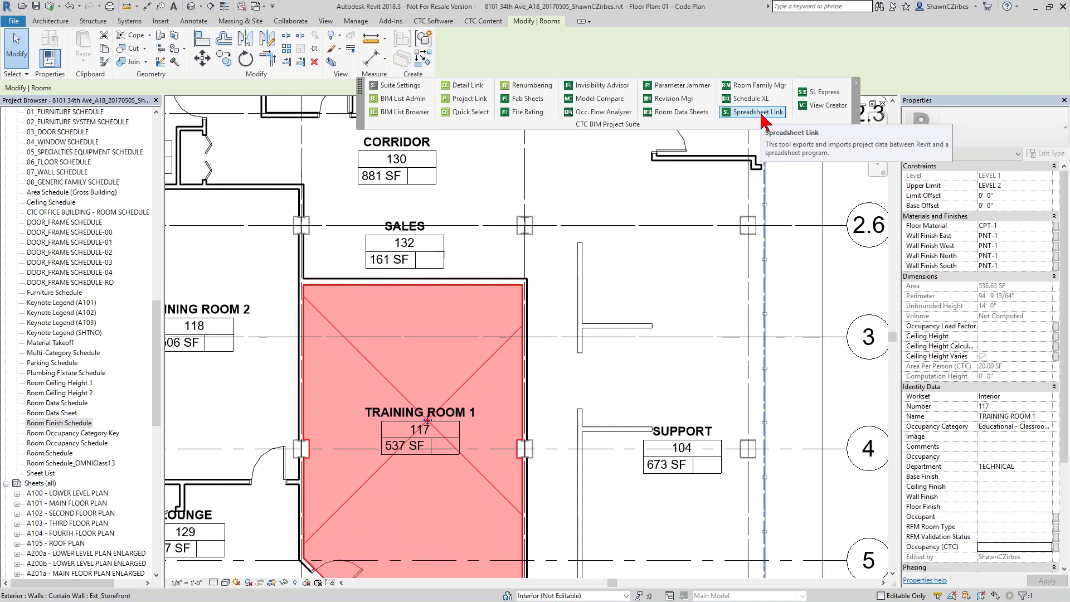
Start Spreadsheet Link and add the Rooms category to the selected categories.
left_click(763, 115)
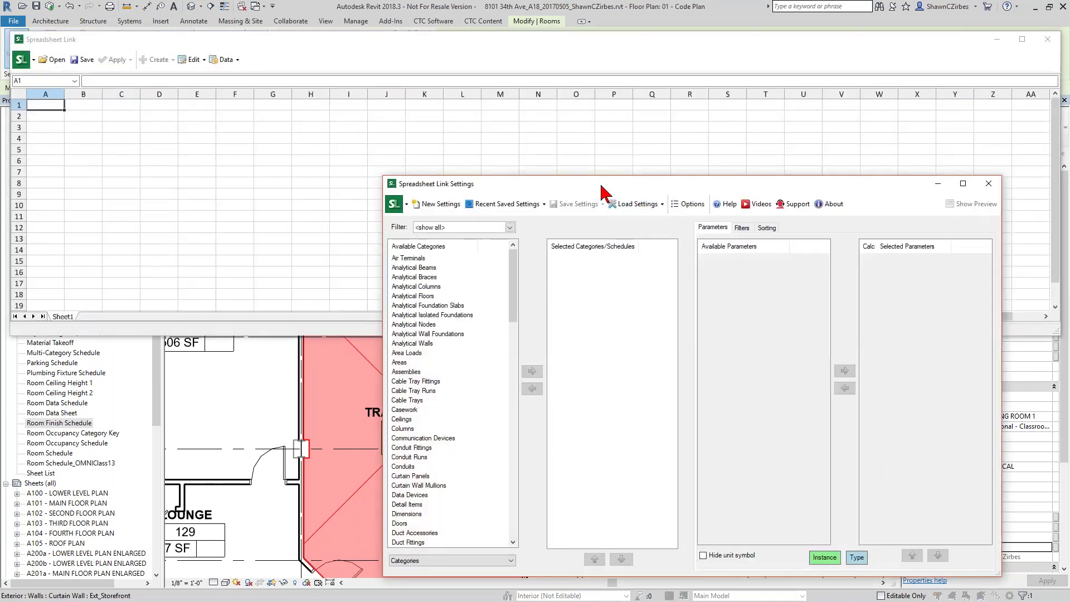
left_click_drag(602, 193, 672, 181)
scroll(504, 446, "down", 10)
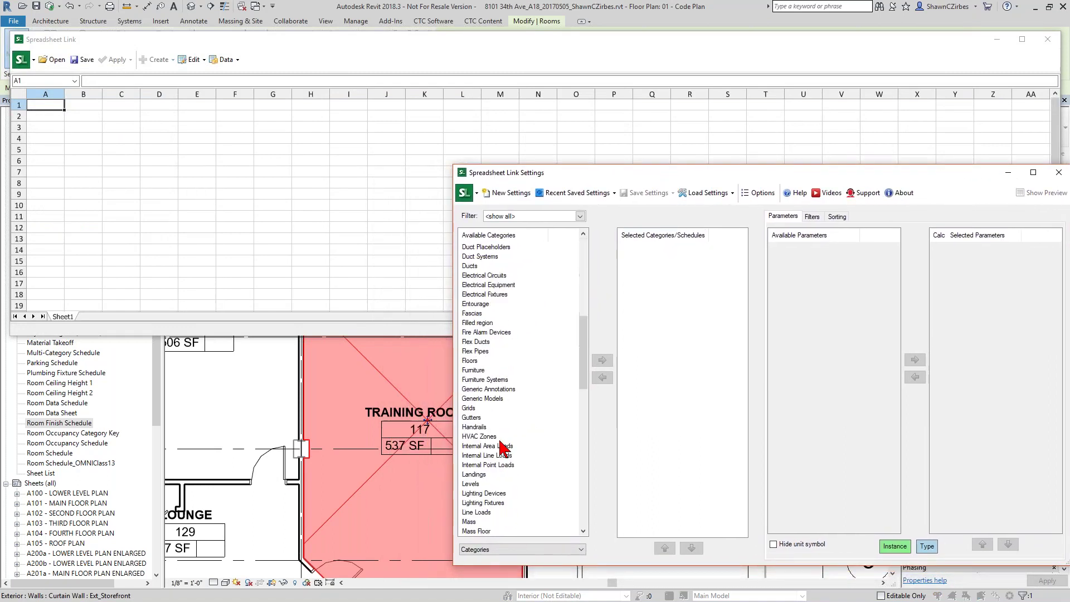
scroll(500, 441, "down", 10)
left_click(499, 438)
scroll(496, 440, "down", 7)
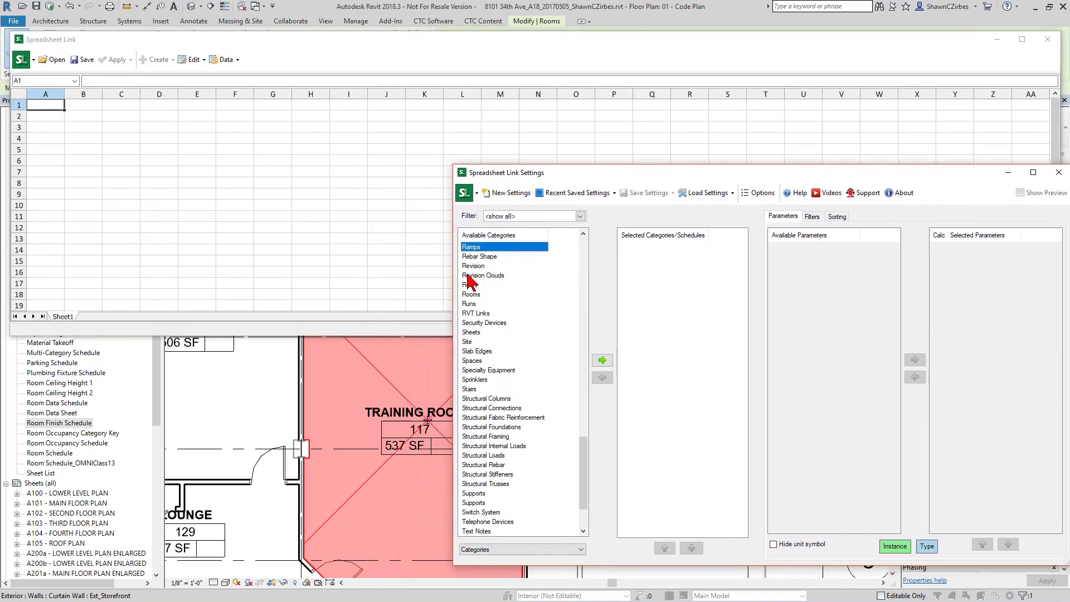
left_click(473, 294)
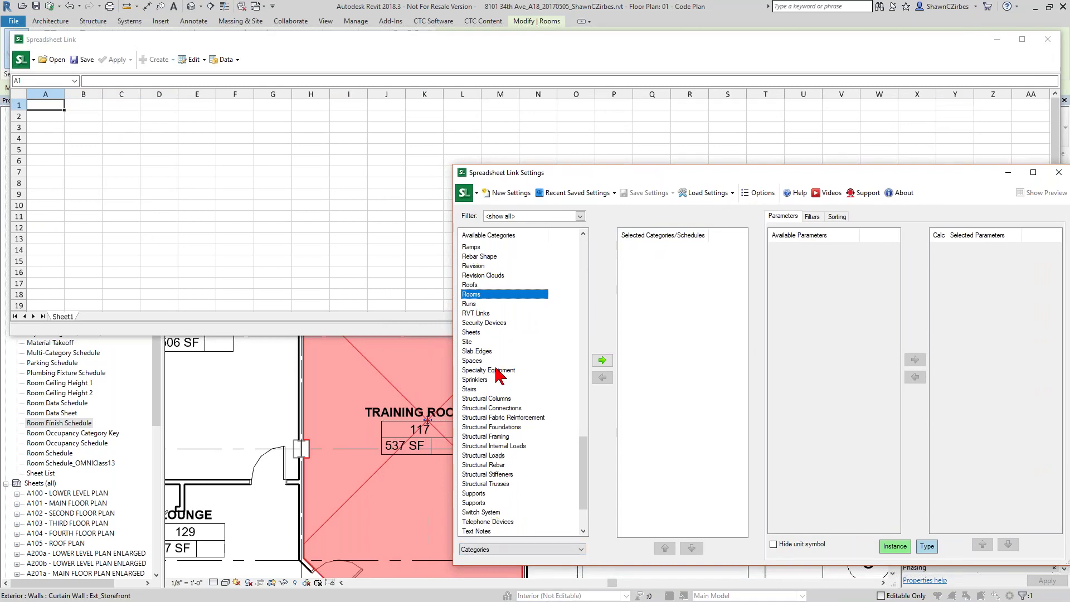
double_click(483, 295)
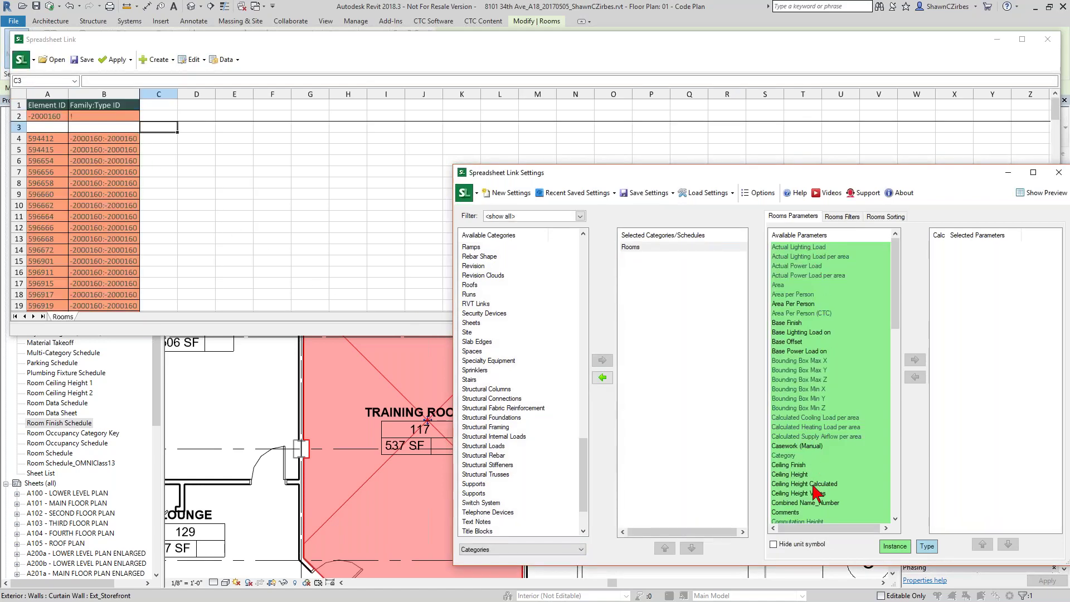
Add the Level, Area, Area Per Person (CTC) and Occupancy (CTC) parameters to the Rooms worksheet.
left_click(818, 390)
scroll(819, 393, "down", 15)
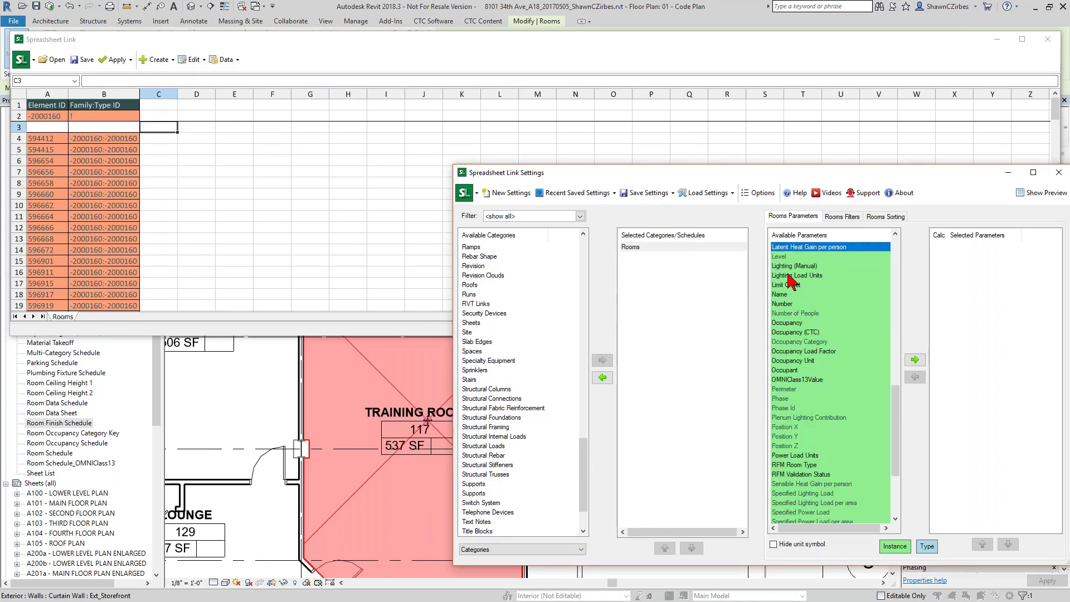
double_click(796, 256)
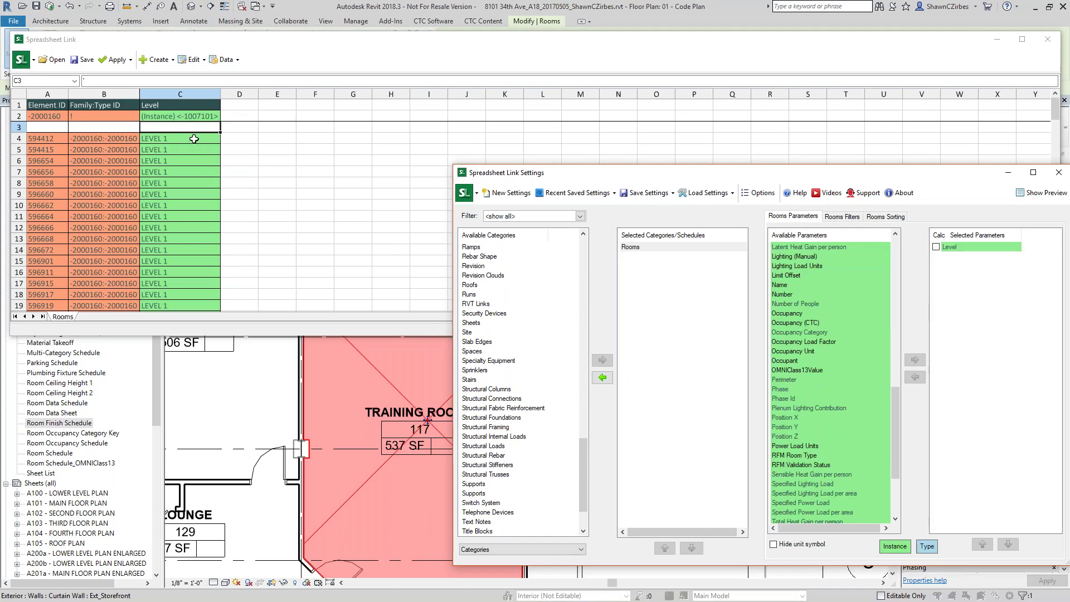
double_click(814, 328)
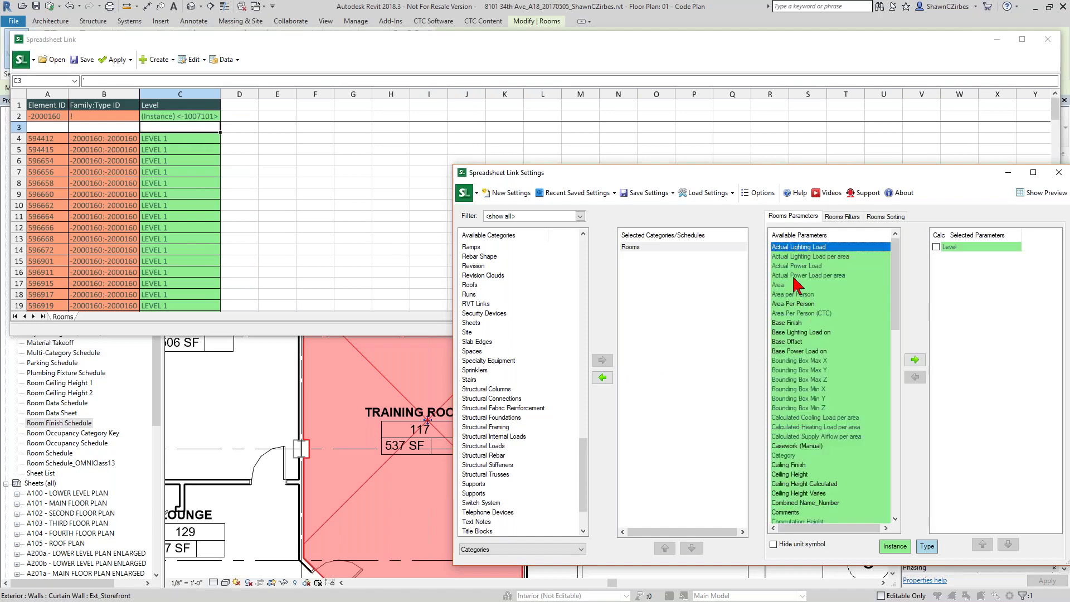
double_click(787, 284)
double_click(817, 304)
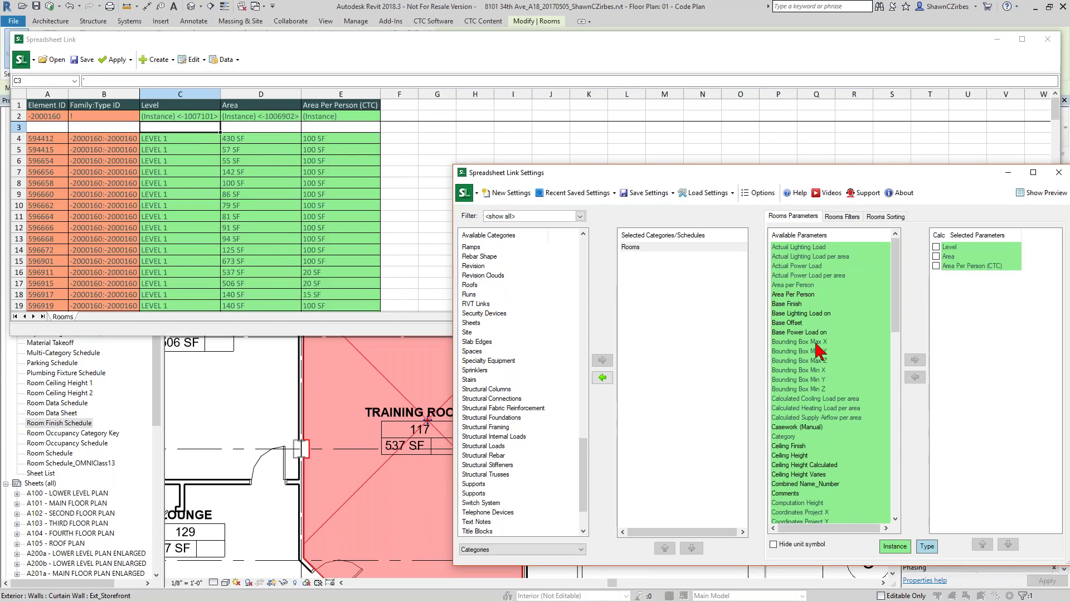
left_click(814, 380)
key("o")
double_click(797, 256)
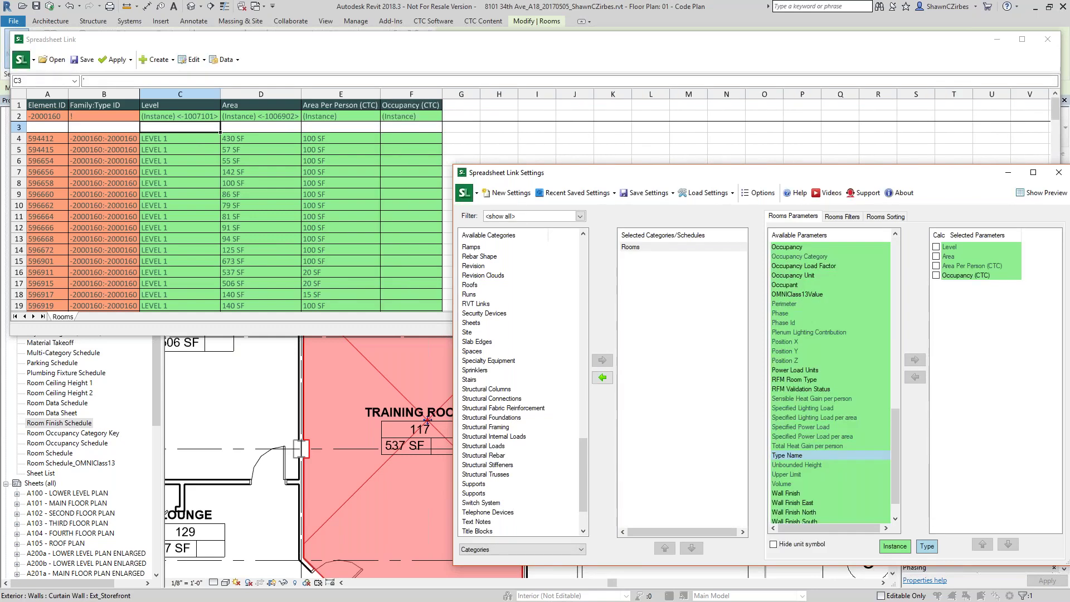
Enter the test formula =1+1 in the first room's Occupancy (CTC) cell F4 and fill it down to F6.
left_click(427, 140)
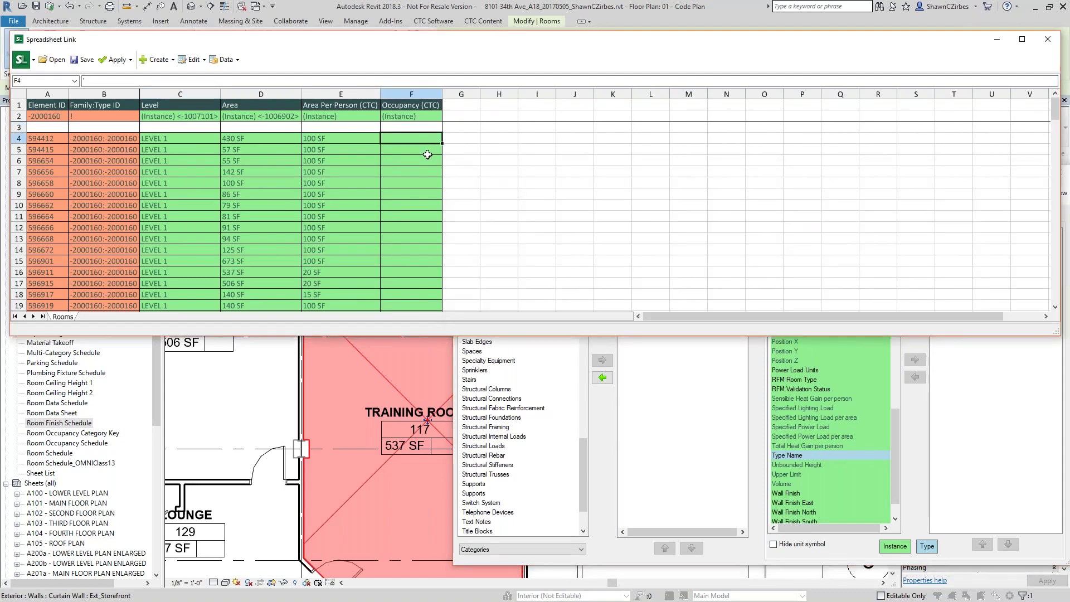
type("bgfh")
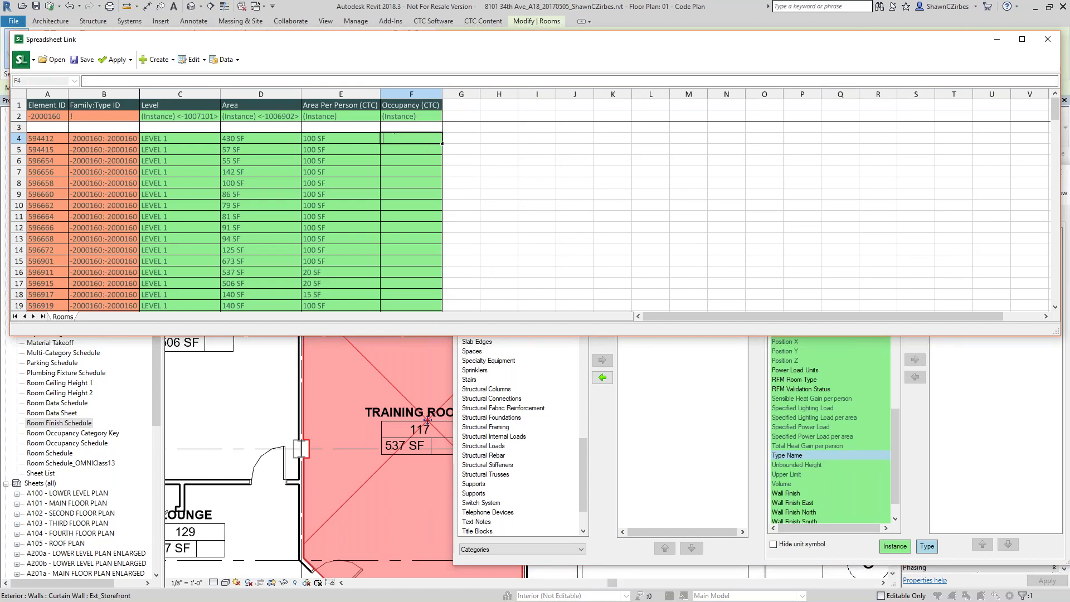
type("=1+1")
key("Return")
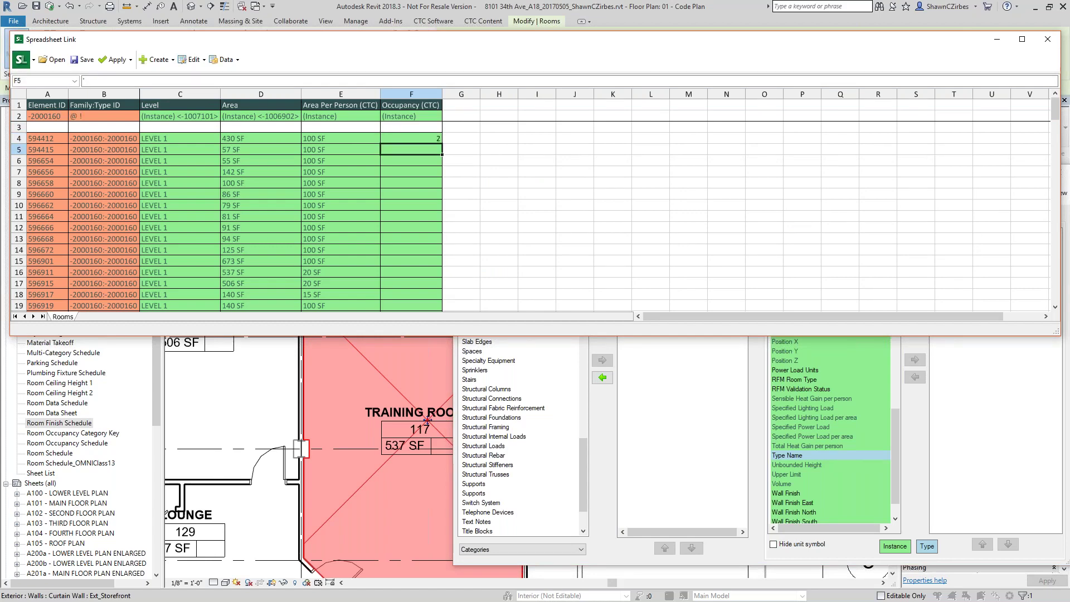
left_click(432, 137)
left_click_drag(442, 141, 441, 162)
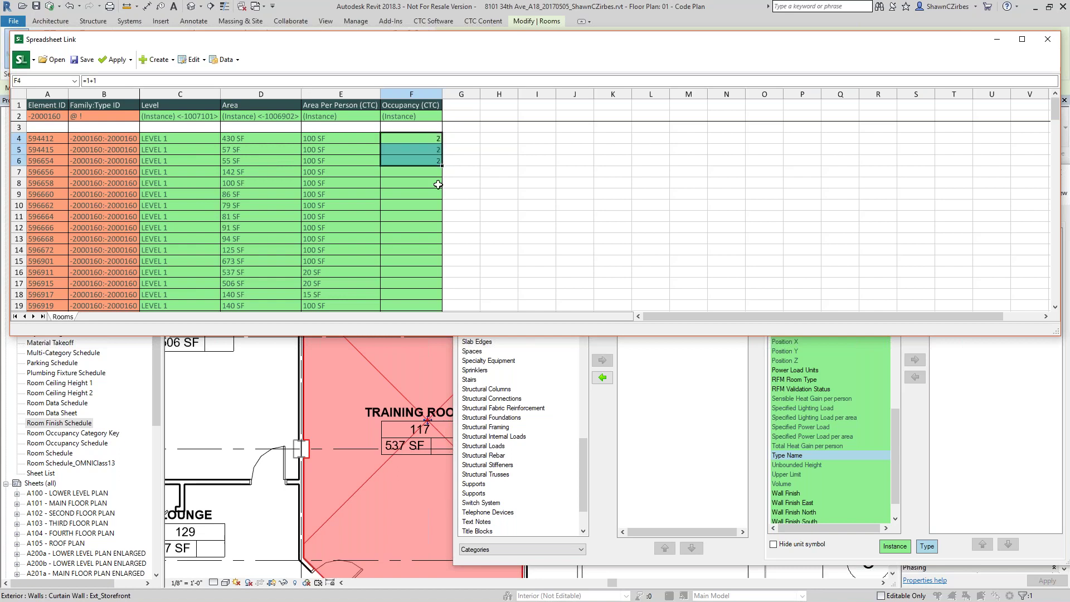
Try to calculate the first room's occupancy in F4 with a formula referencing its area in D4.
left_click(266, 140)
left_click(318, 138)
left_click(417, 139)
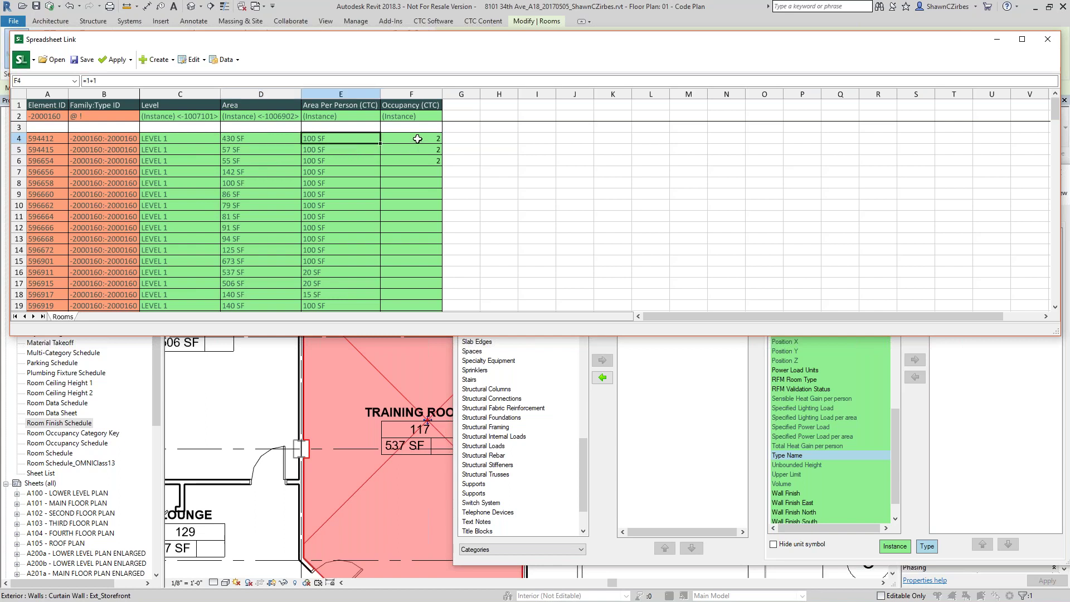
left_click(283, 137)
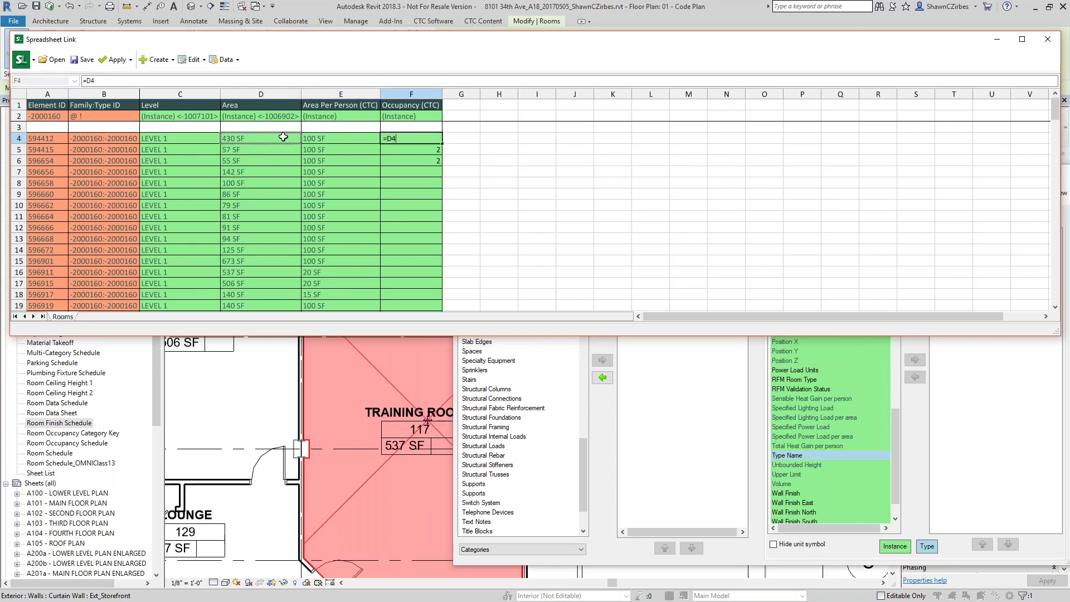
key("Return")
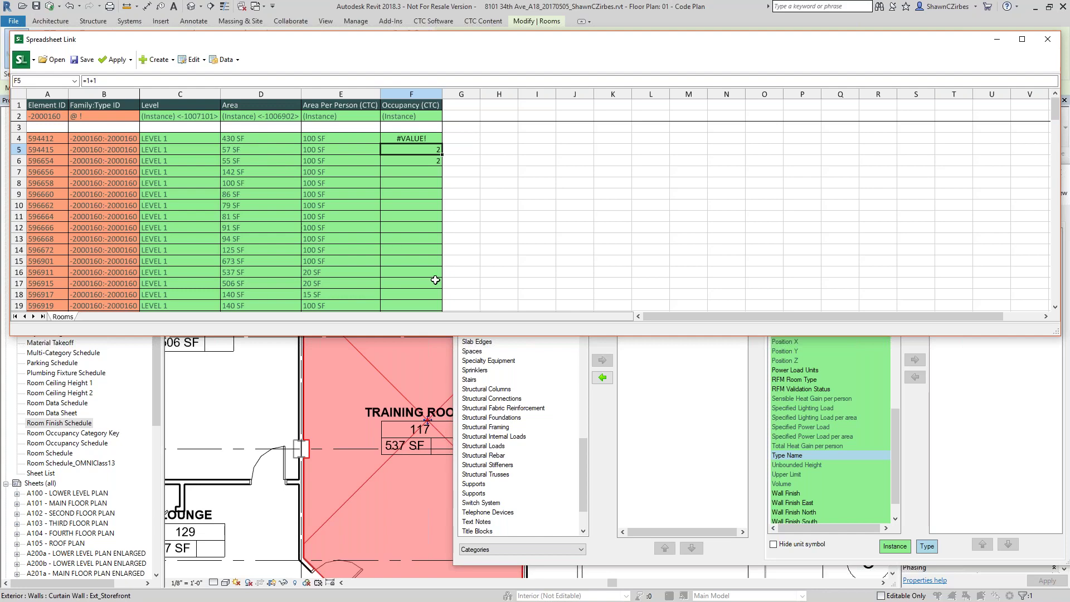
Add the Perimeter parameter to the Rooms worksheet to show how its units are displayed.
left_click(792, 557)
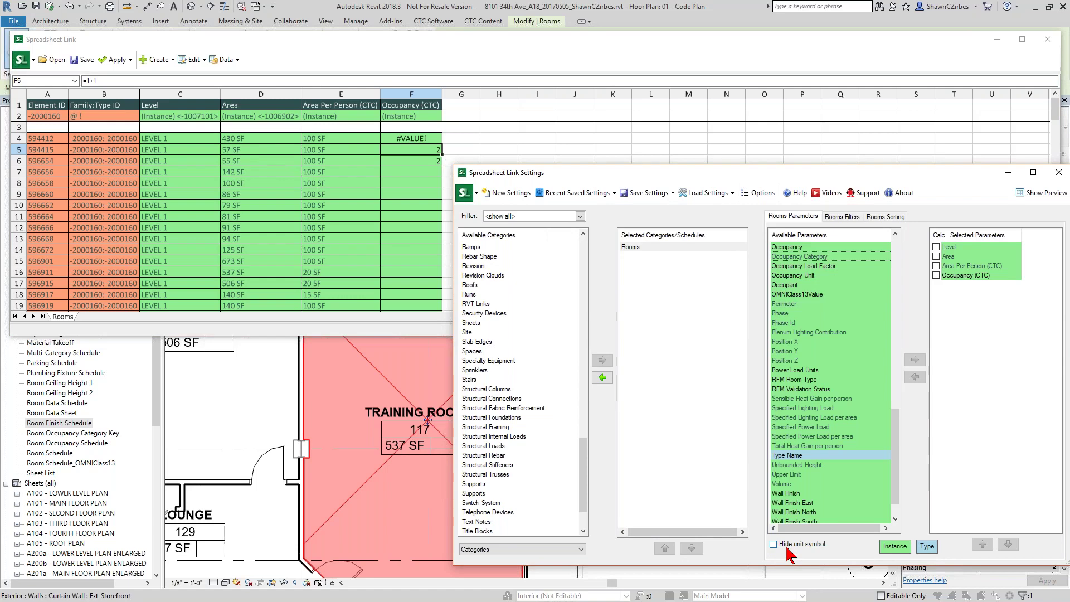
left_click(784, 305)
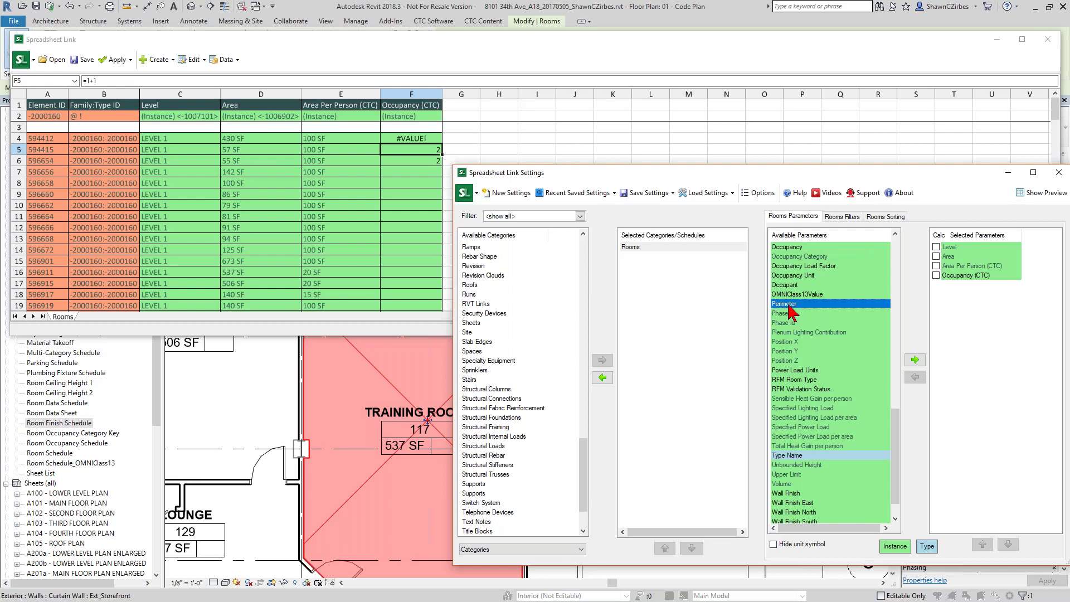
double_click(788, 306)
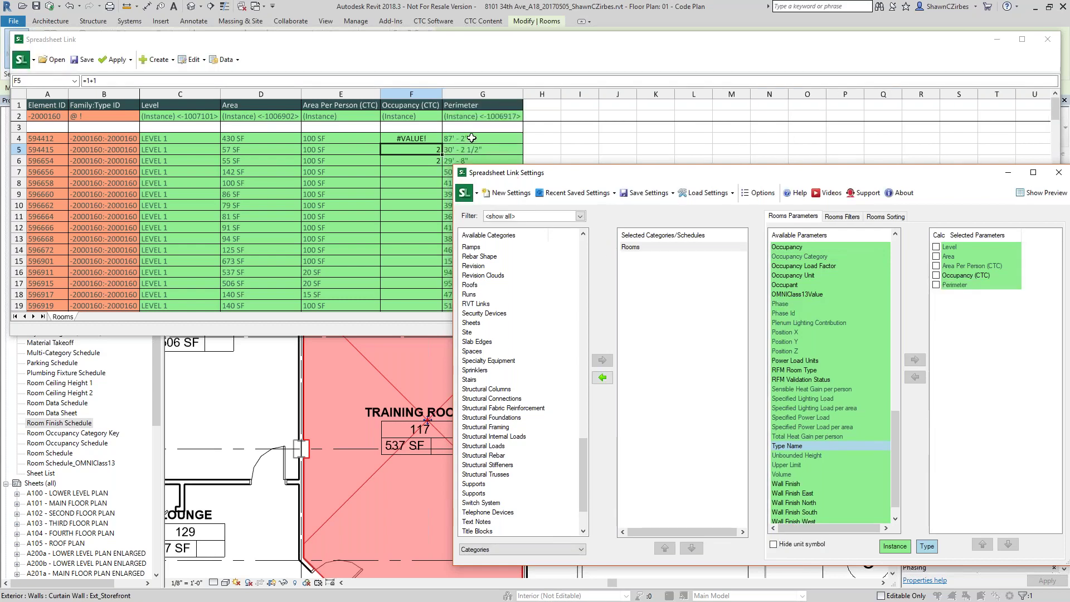
left_click(529, 63)
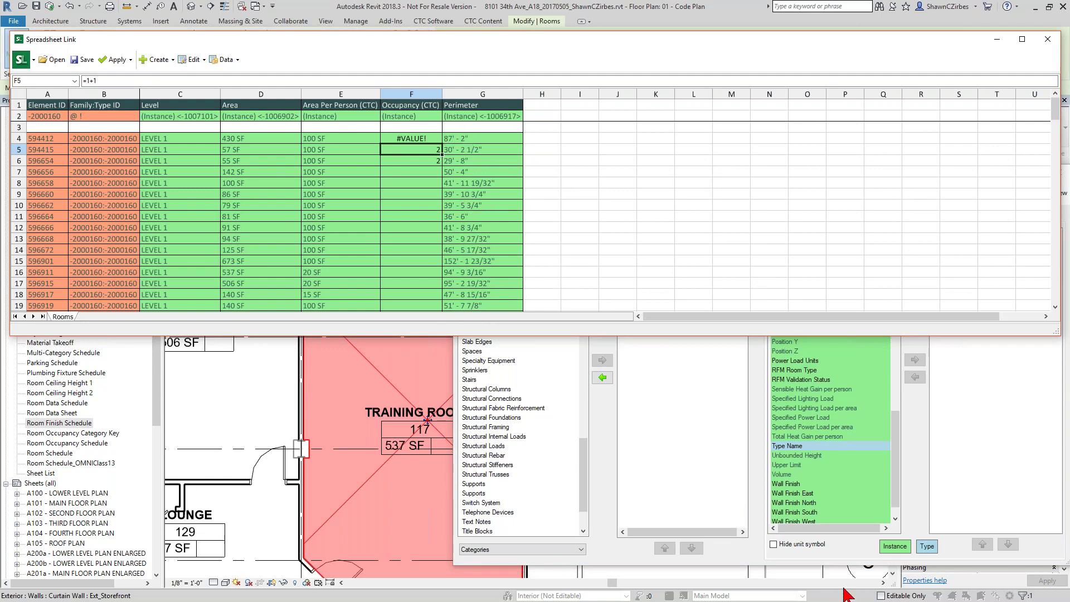
Hide the unit symbols in the Rooms worksheet so areas and lengths appear as plain numbers.
left_click(773, 544)
left_click(575, 326)
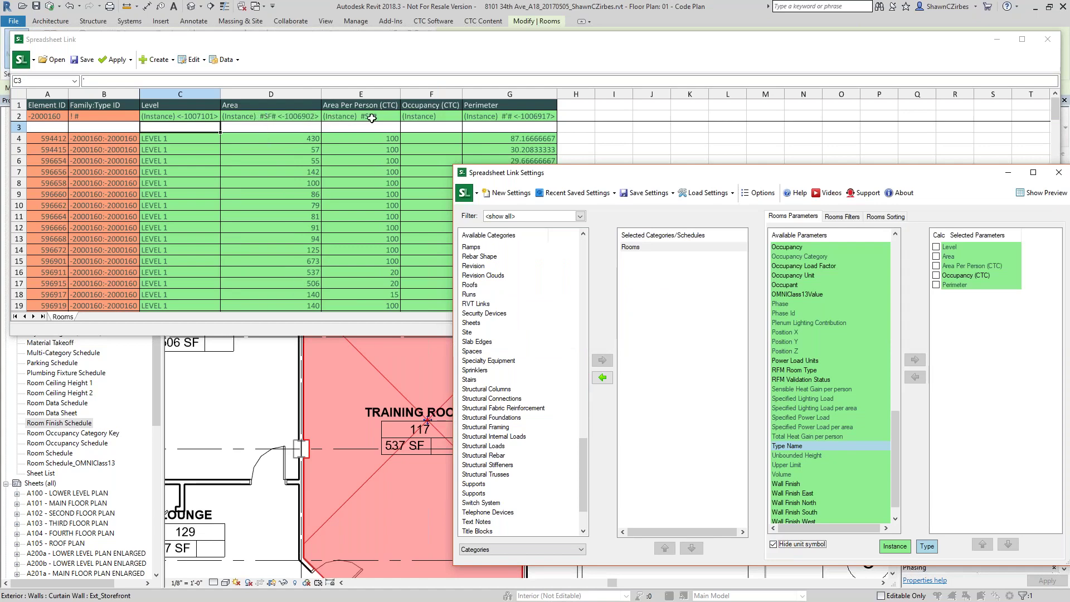
left_click(382, 149)
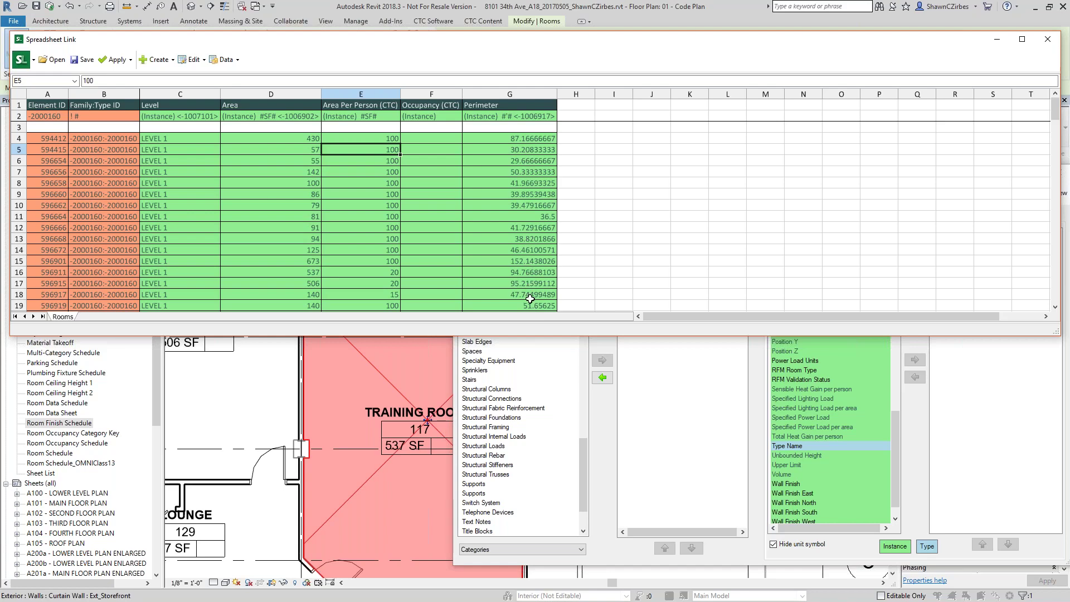
Remove the Perimeter parameter from the selected Rooms parameters.
left_click(657, 401)
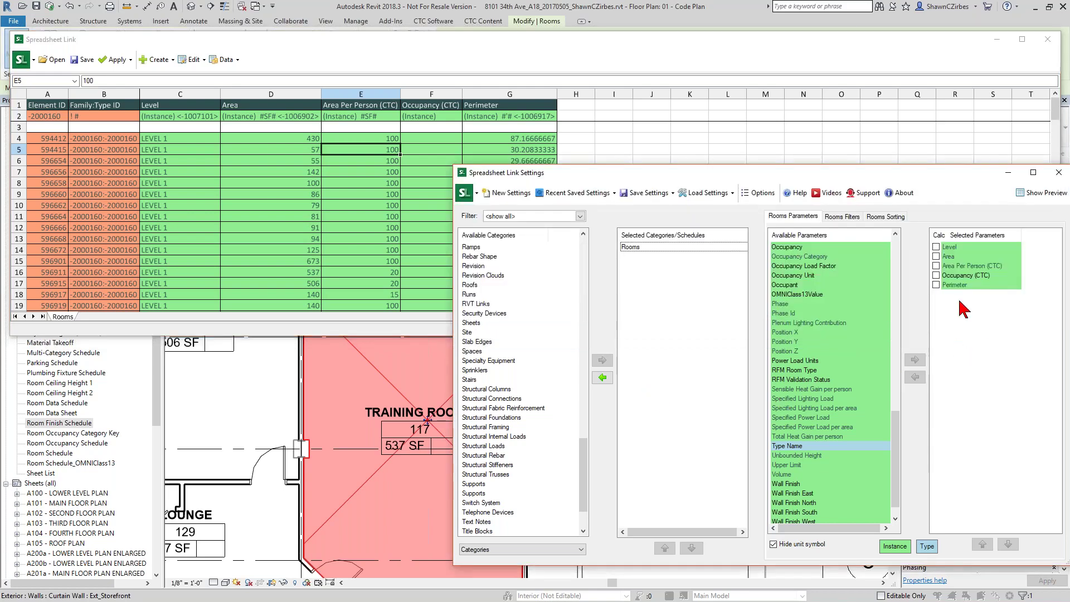
left_click(958, 286)
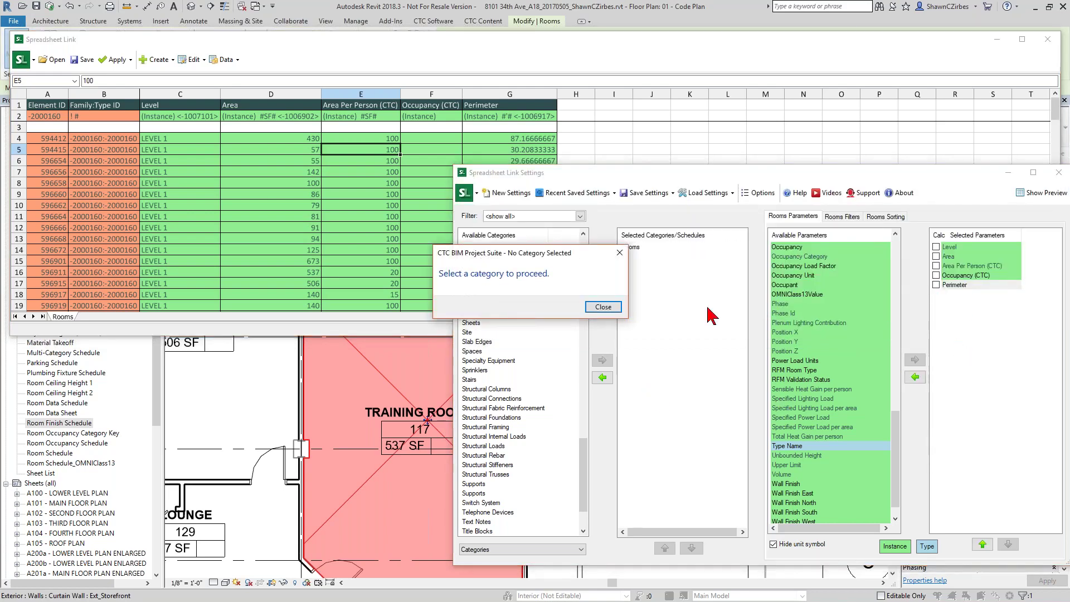
left_click(603, 307)
left_click(636, 247)
left_click(954, 285)
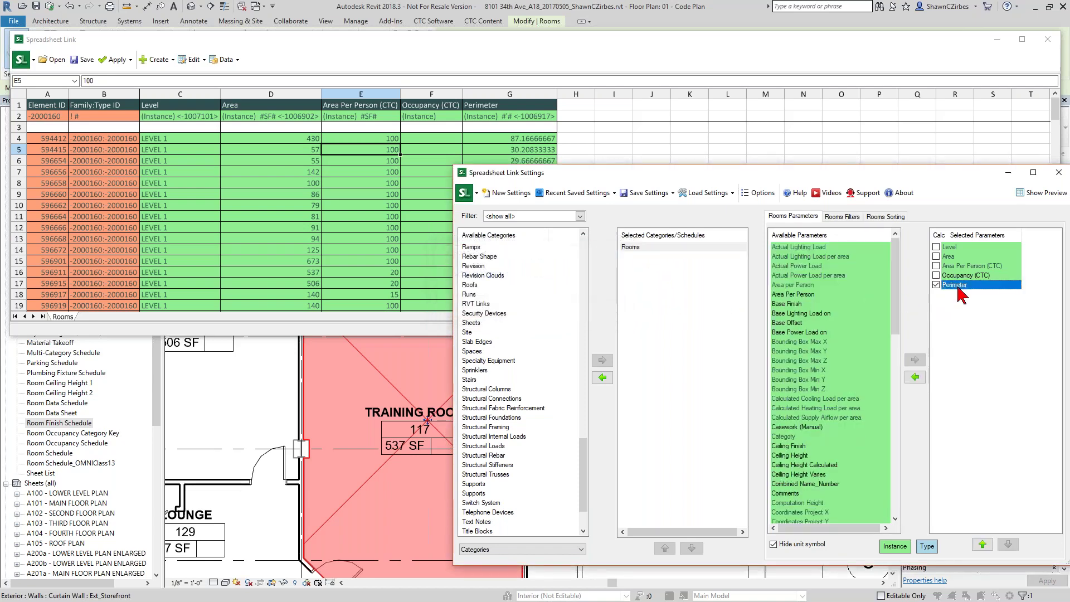
left_click(914, 376)
Calculate the first room's Occupancy (CTC) in F4 with =D4/E4 and fill the formula down to F8.
left_click(432, 139)
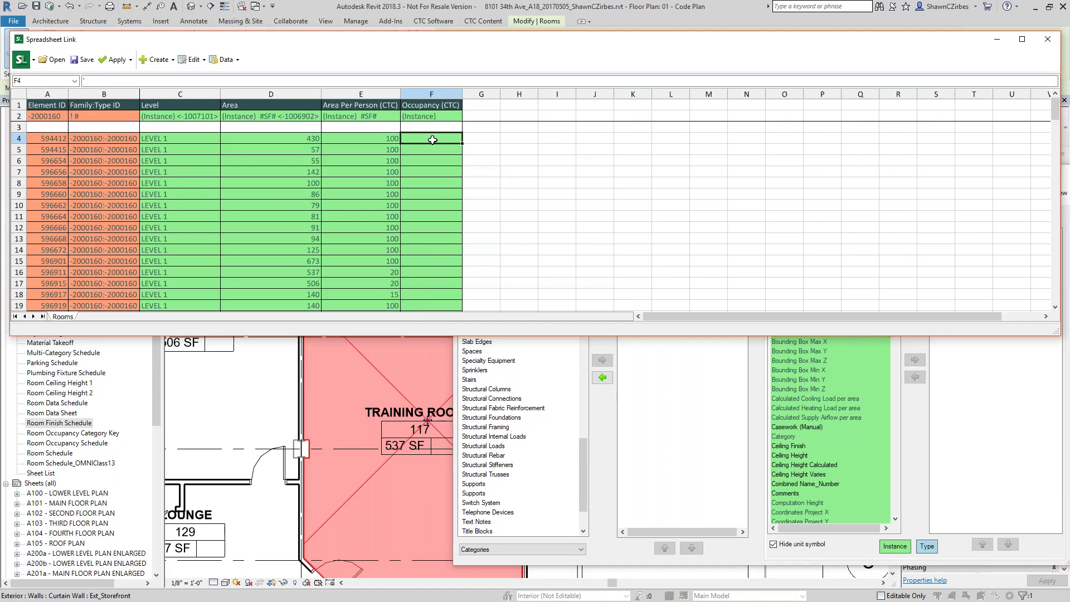
type("=")
left_click(306, 140)
type("/")
left_click(368, 138)
key("Return")
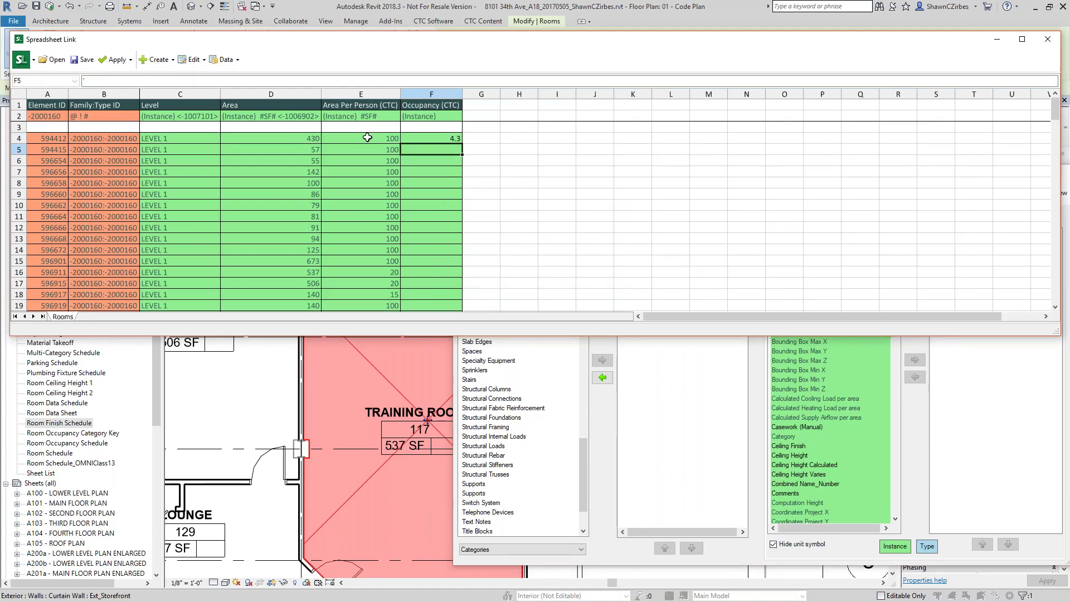
left_click(451, 142)
left_click_drag(462, 144, 463, 187)
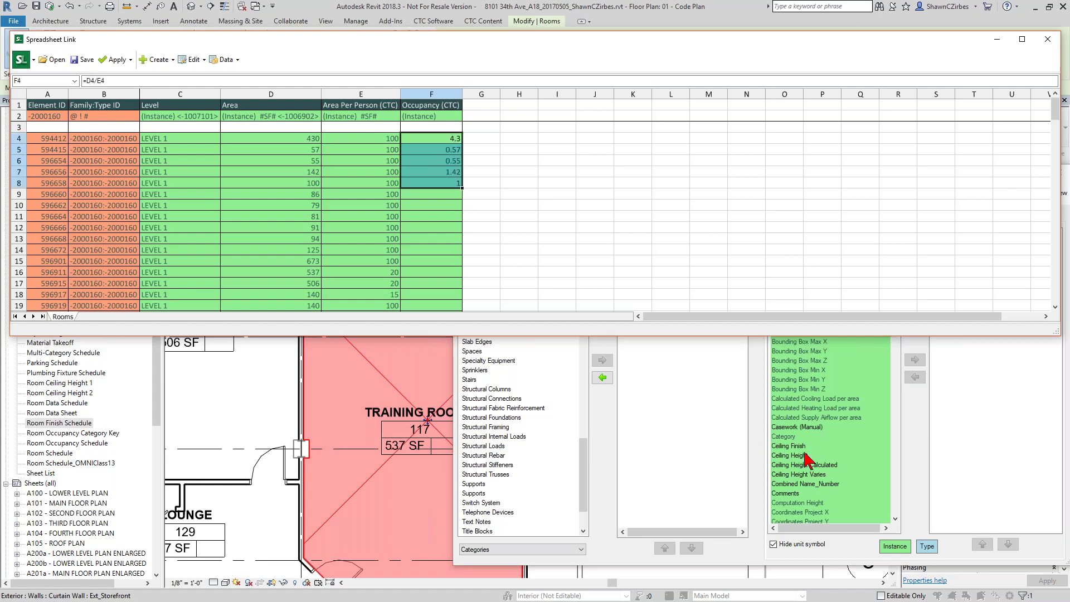
Set Occupancy (CTC) as a calculated parameter so its formula applies to all rooms, and check the column's values.
left_click(917, 509)
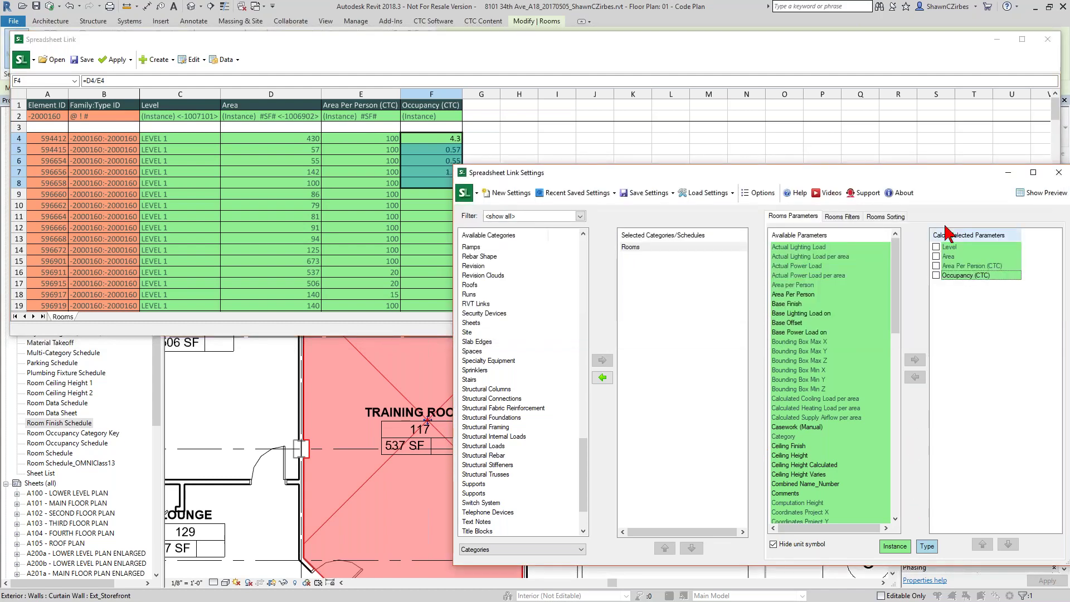
left_click(937, 276)
left_click(504, 65)
scroll(439, 247, "down", 12)
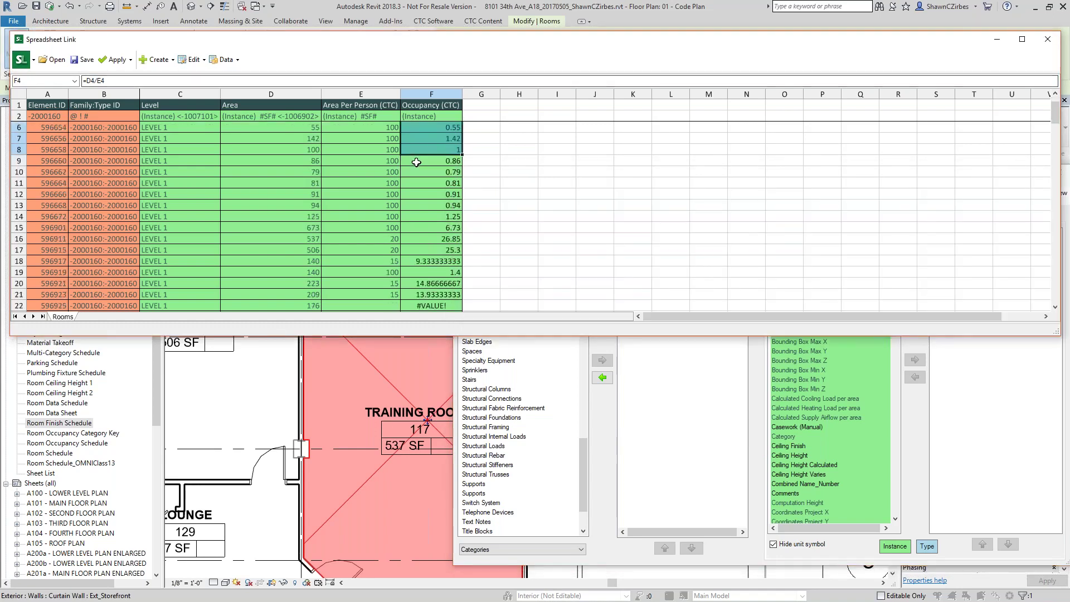
Change the first room's Occupancy (CTC) formula in F4 to =ROUNDUP(D4/E4,0) and check the column's values.
scroll(439, 247, "down", 20)
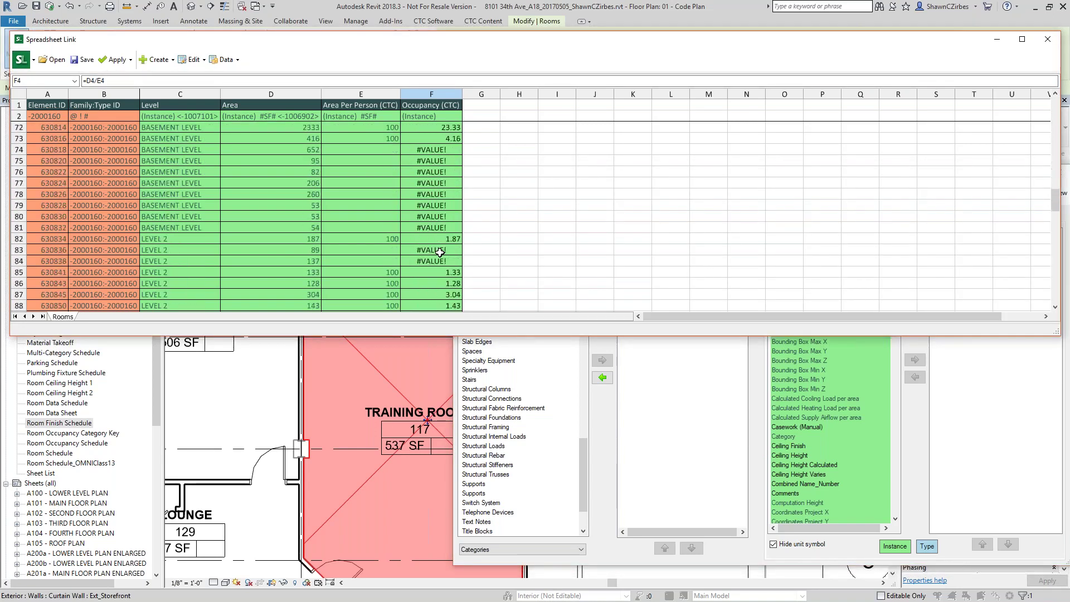
scroll(439, 253, "up", 1)
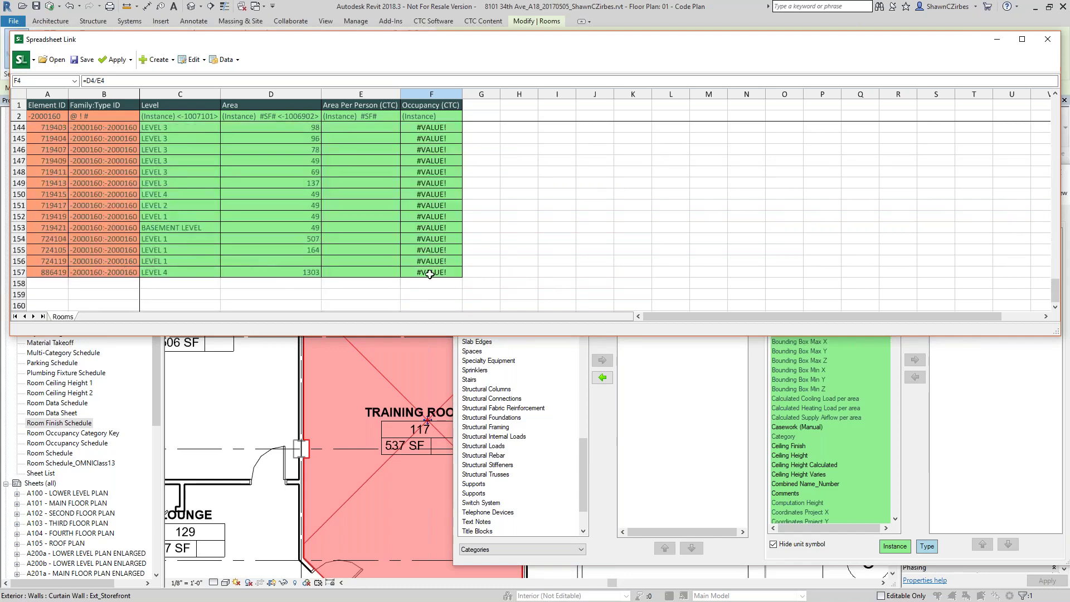
scroll(437, 273, "up", 20)
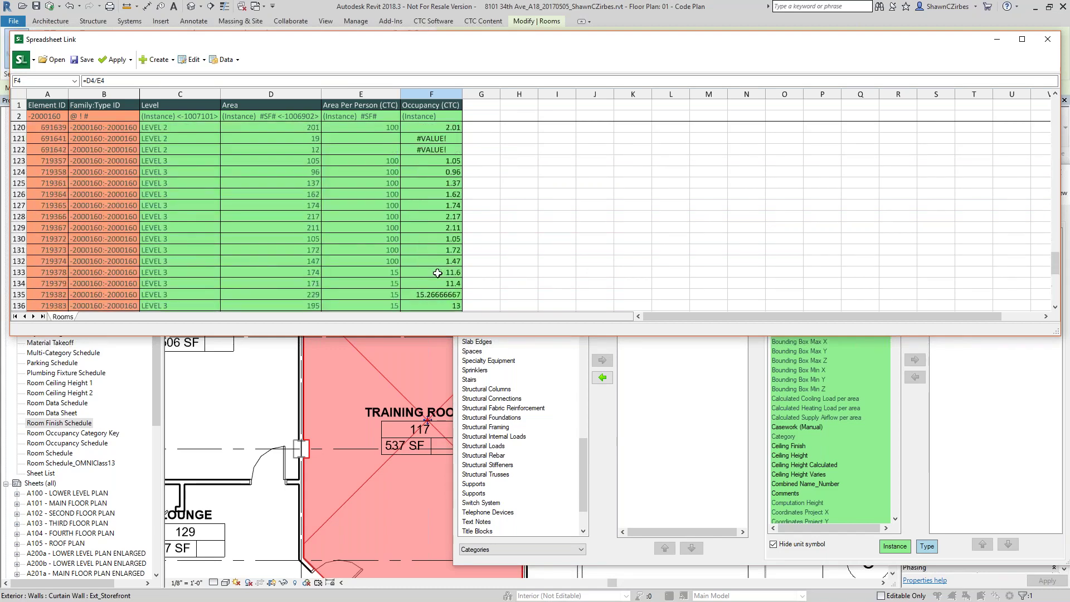
scroll(438, 273, "up", 1)
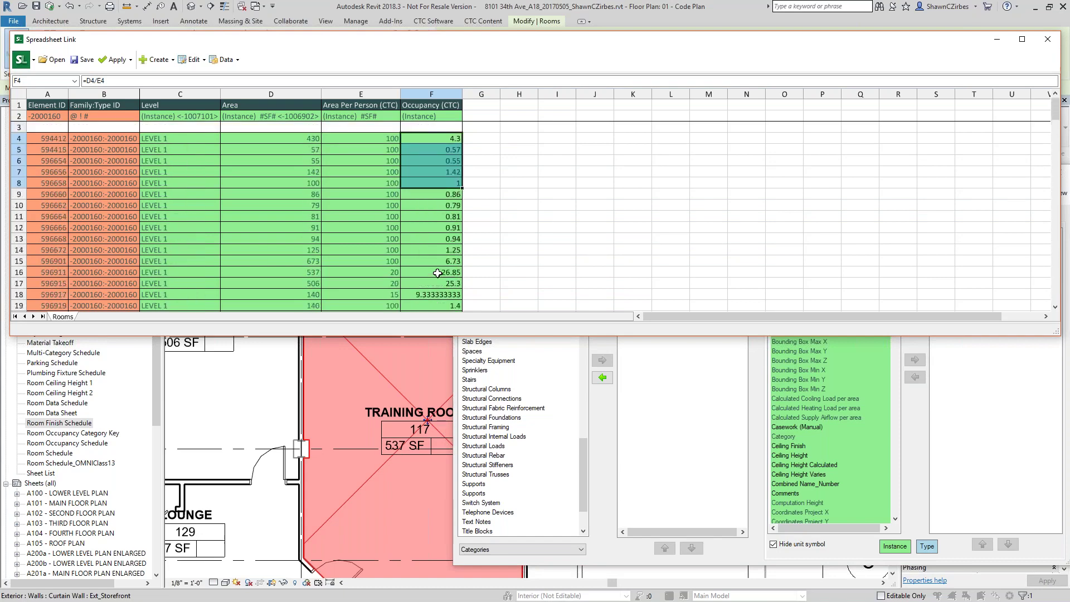
left_click(85, 81)
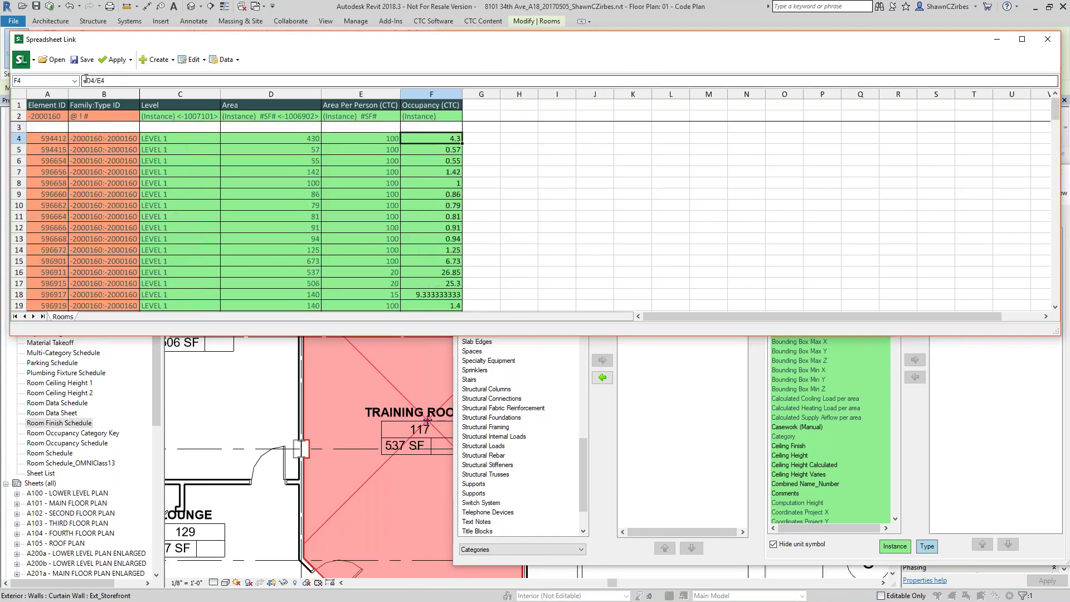
type("roundup(0")
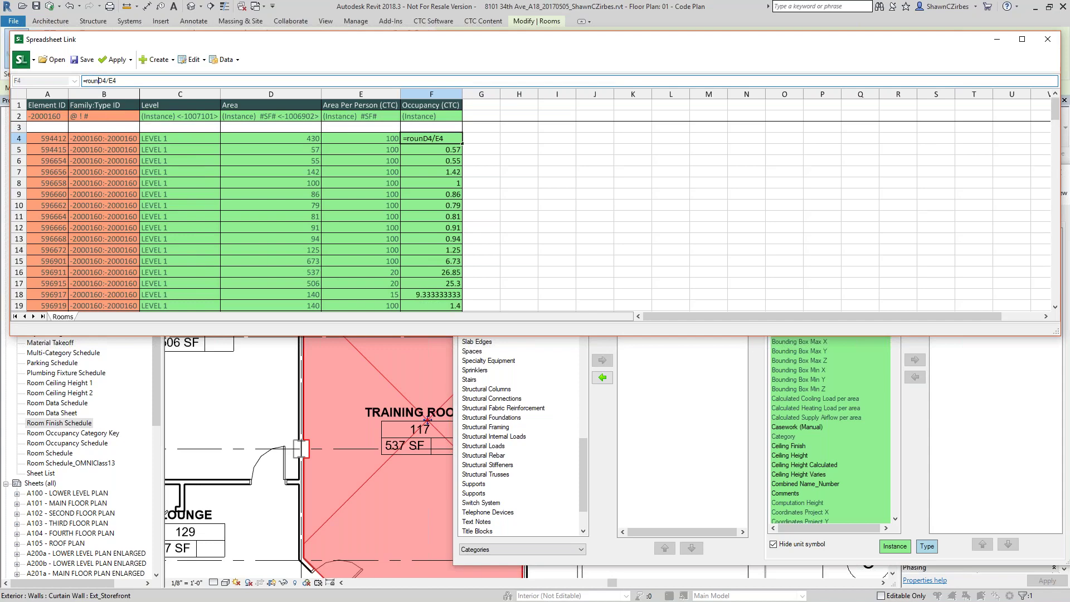
key("BackSpace")
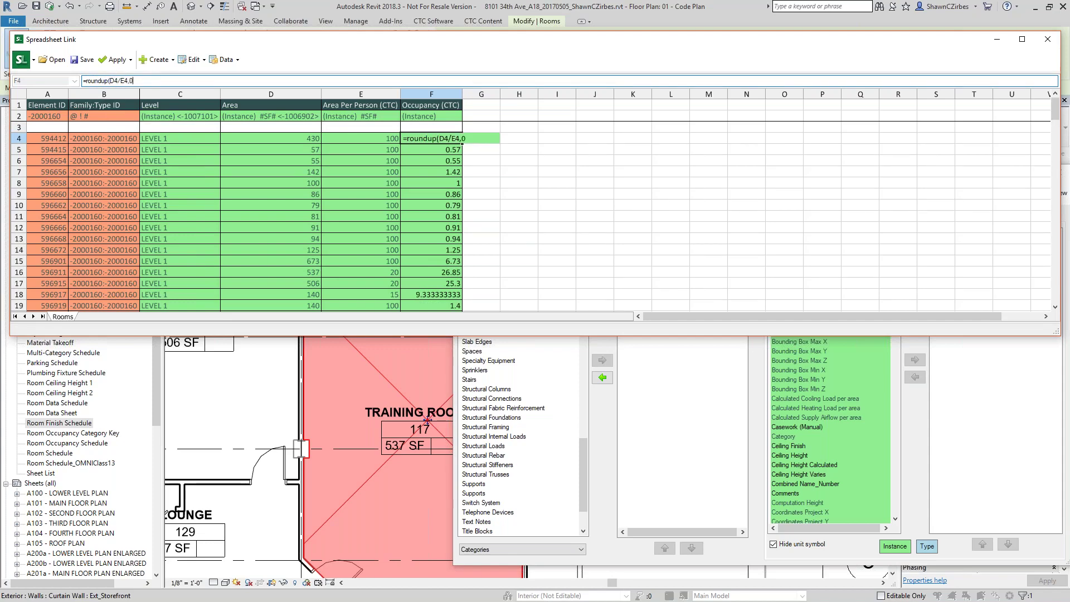
type(",0")
key("Return")
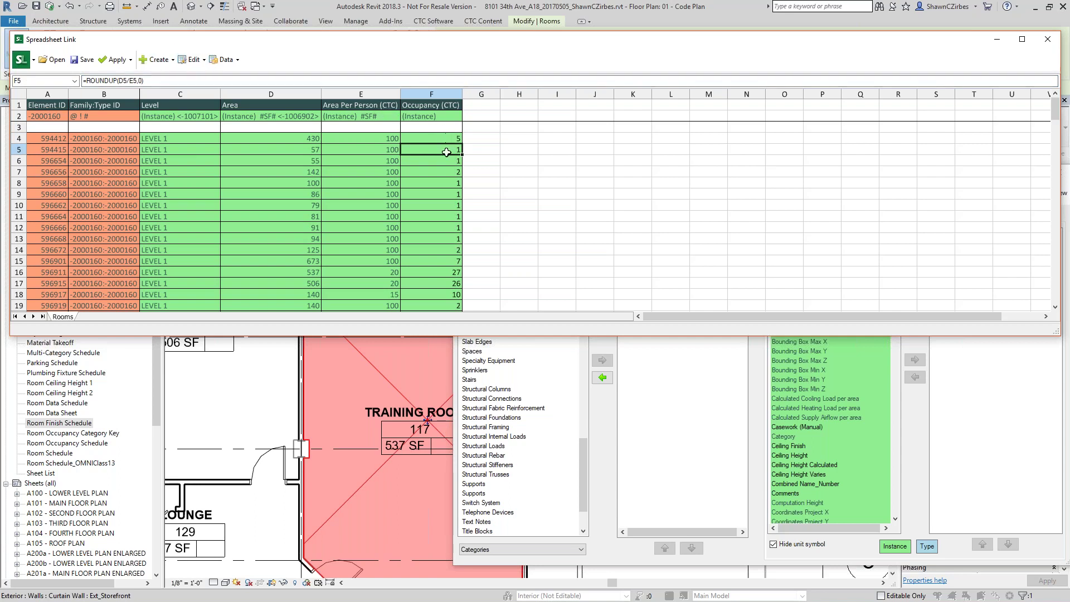
scroll(443, 268, "down", 4)
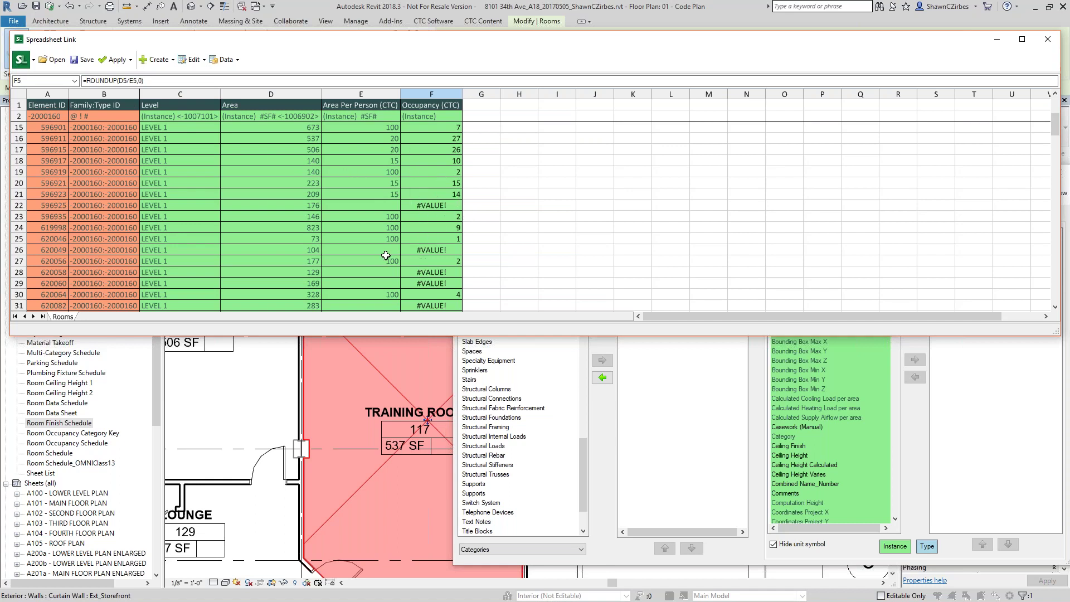
Review the advanced save settings with the template worksheet option enabled, and close them without saving.
left_click(612, 393)
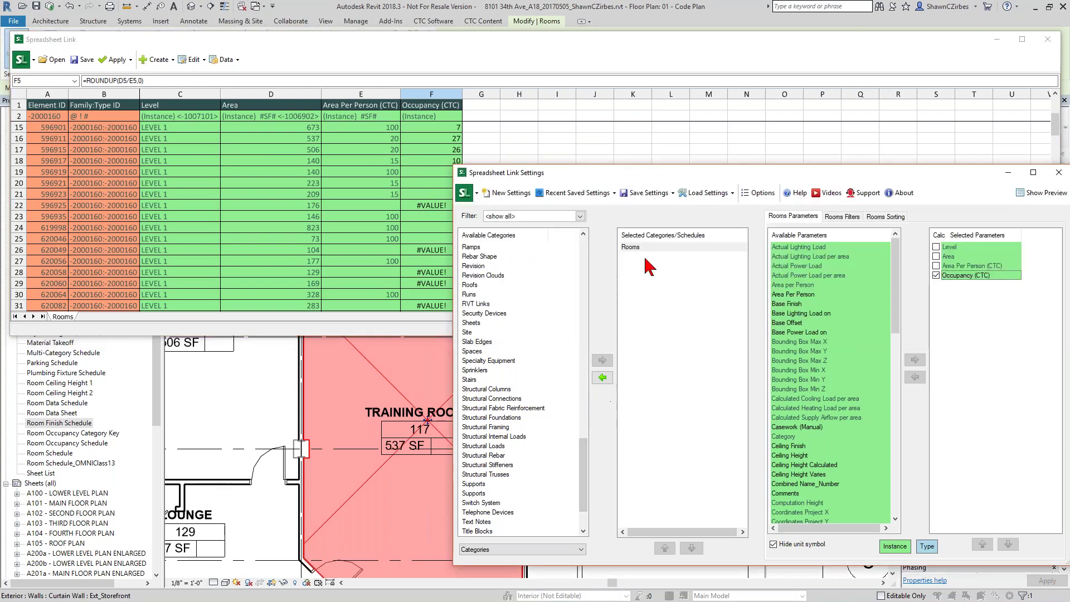
left_click(652, 204)
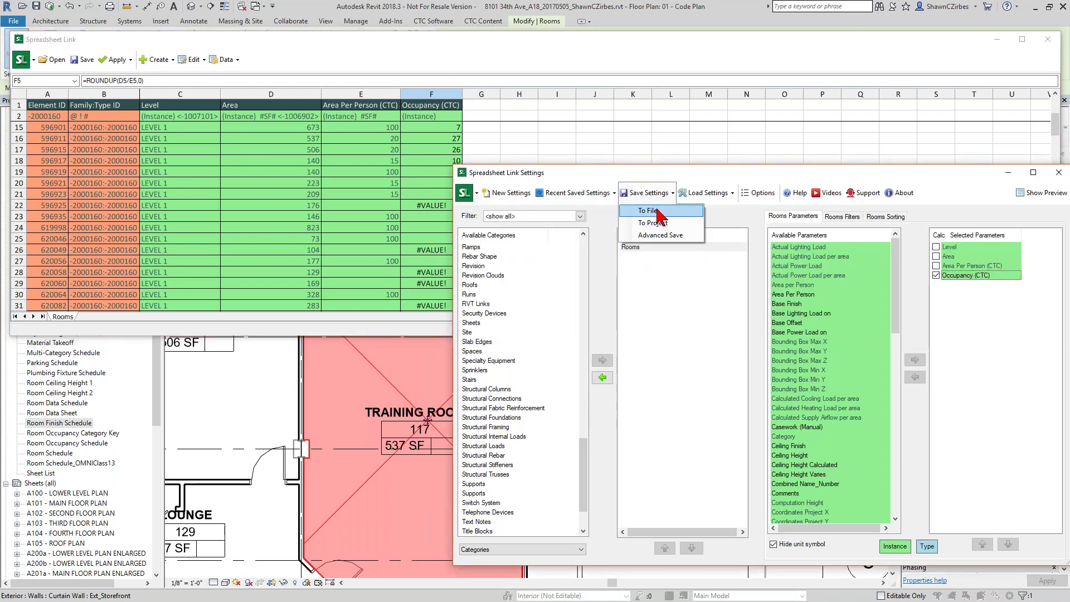
left_click(662, 235)
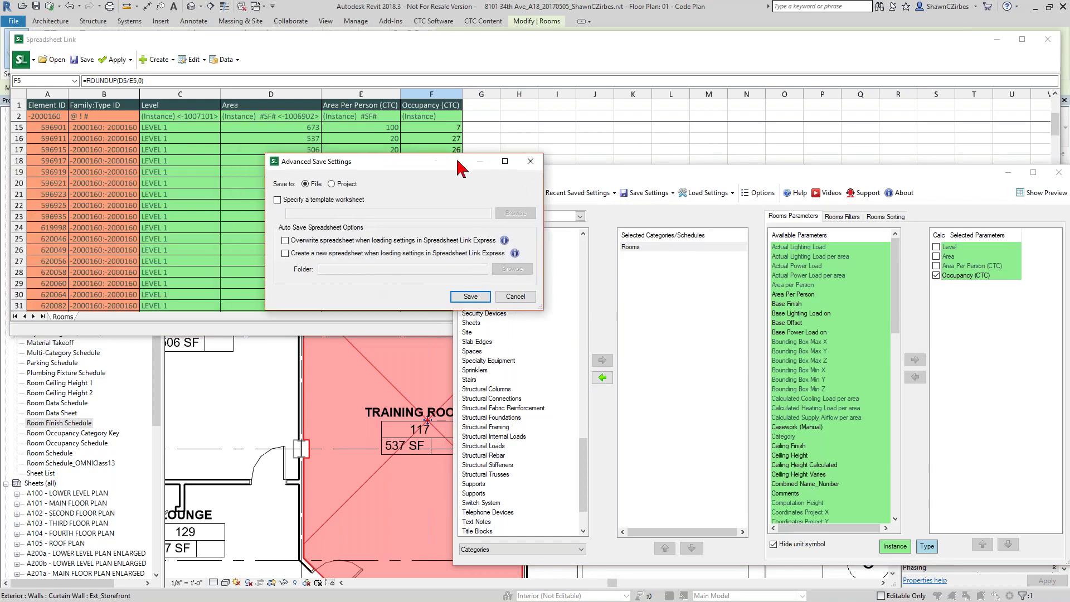
left_click(419, 204)
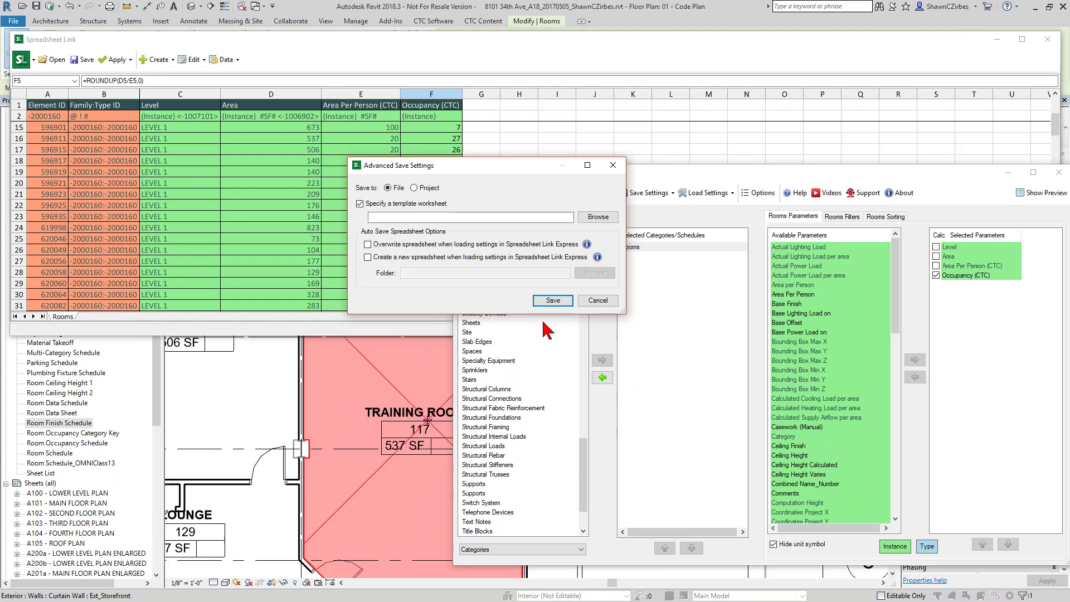
left_click(598, 301)
Load saved Spreadsheet Link settings from a file, replacing the existing settings and overwriting worksheets of the same category.
left_click(703, 204)
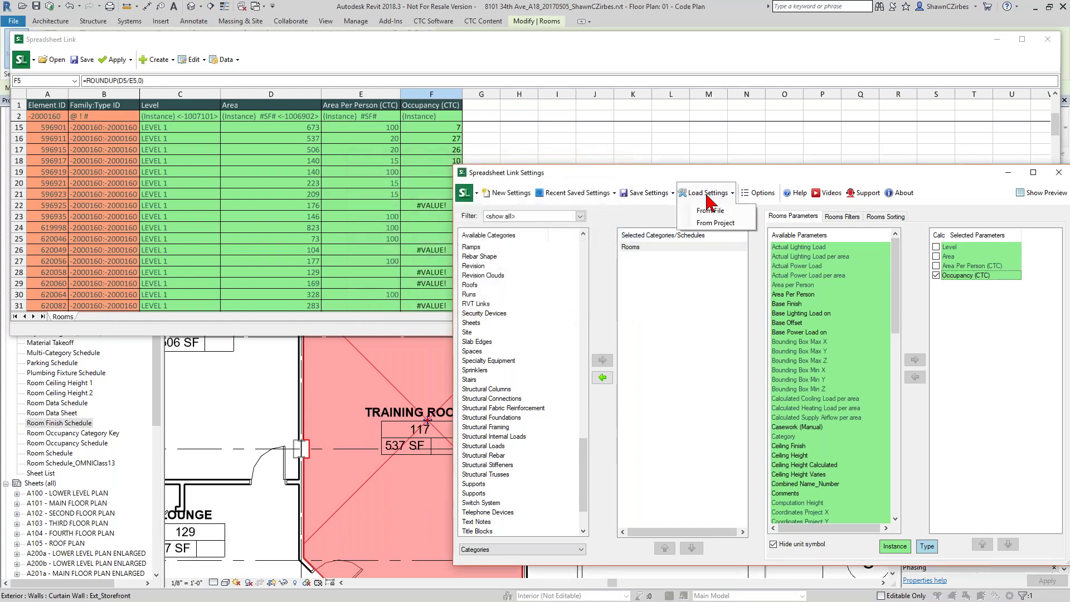
left_click(724, 213)
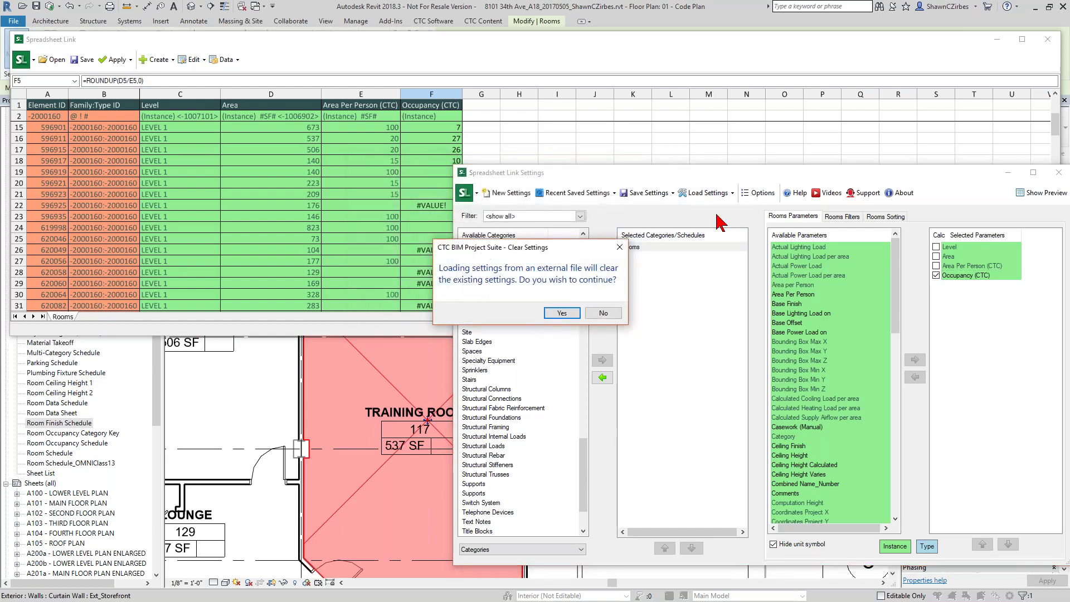
left_click(560, 317)
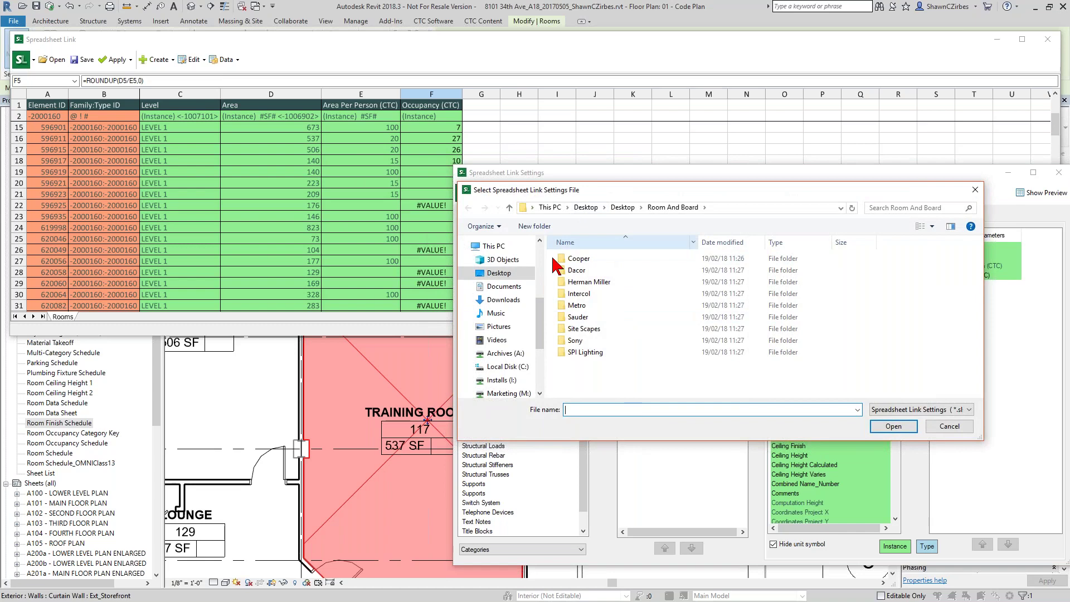
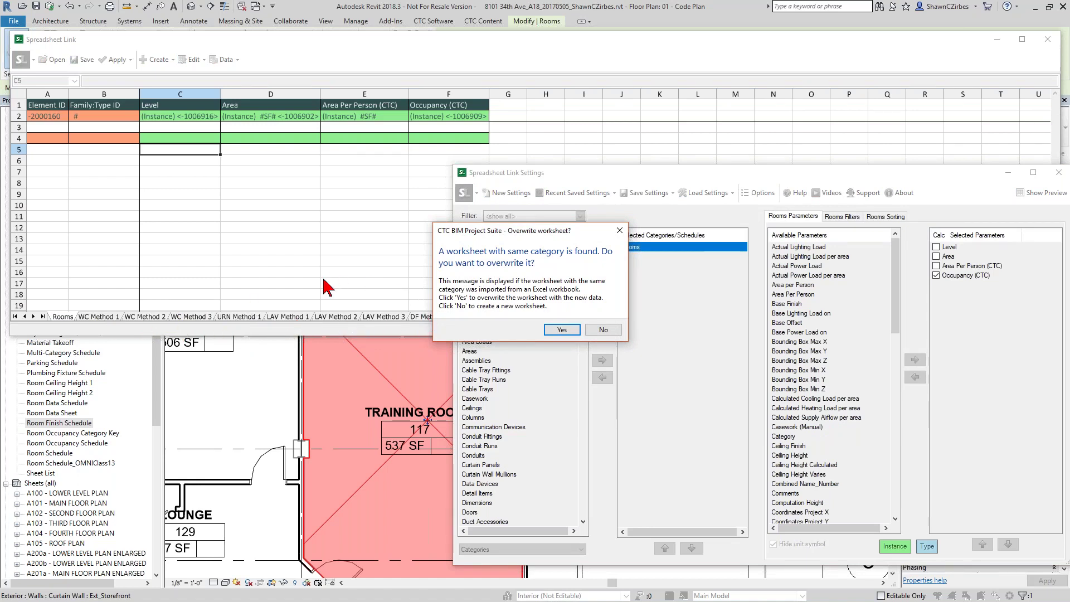
left_click(562, 330)
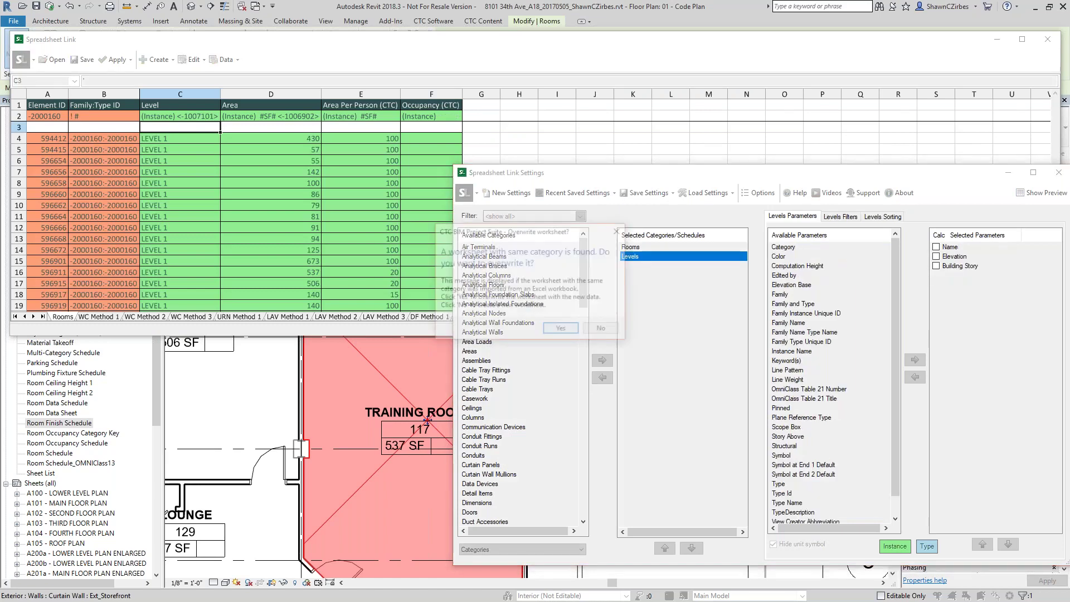
left_click(562, 330)
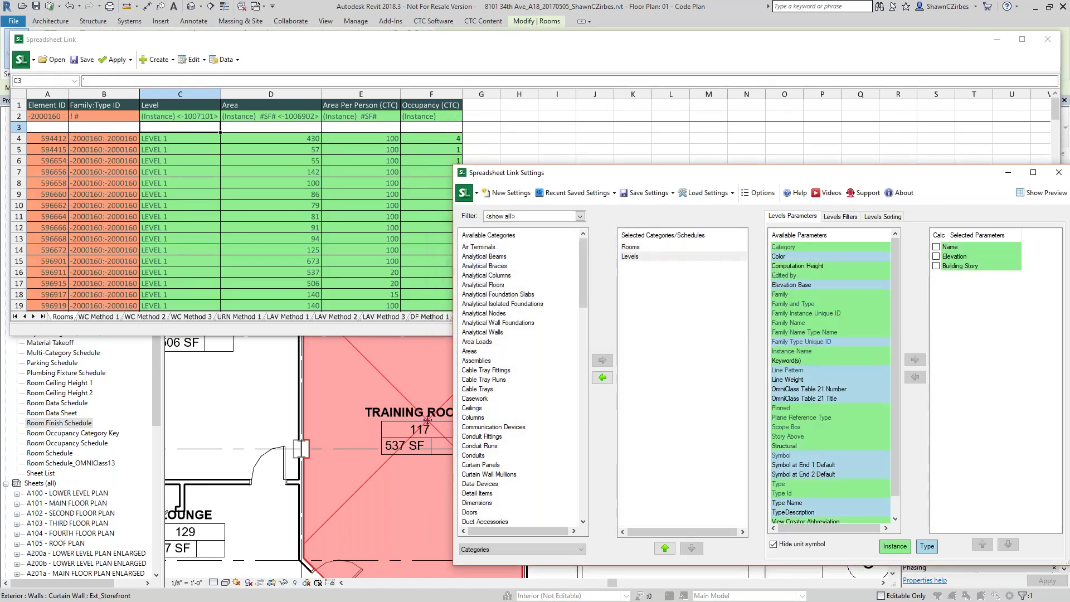
Examine the IFERROR and ROUNDDOWN formula in the Occupancy (CTC) cells F4 and F5, and check the values down the column.
left_click(426, 140)
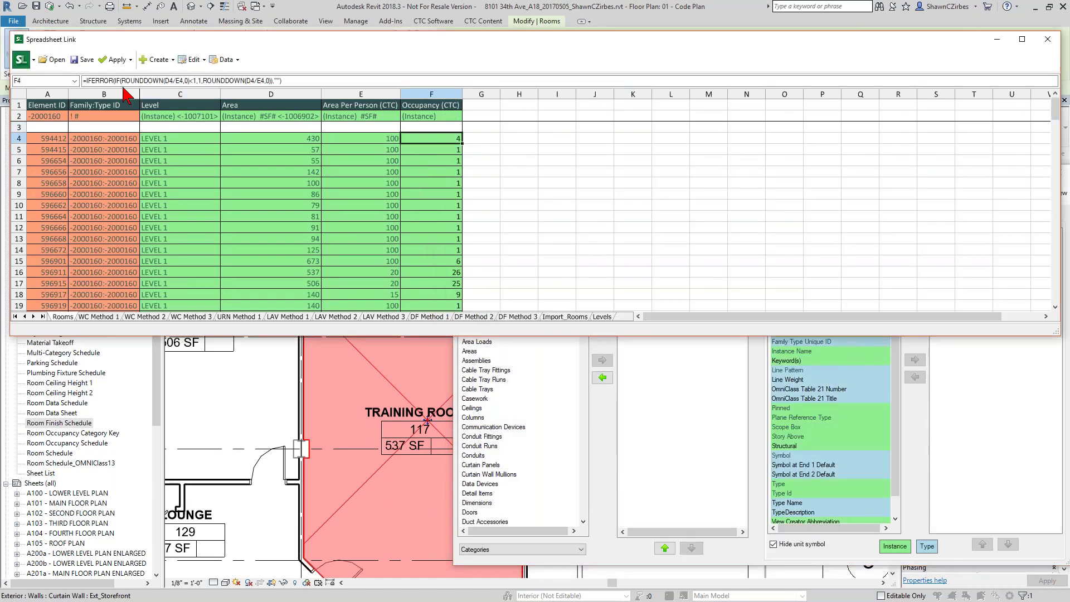
left_click_drag(87, 80, 284, 82)
left_click(297, 82)
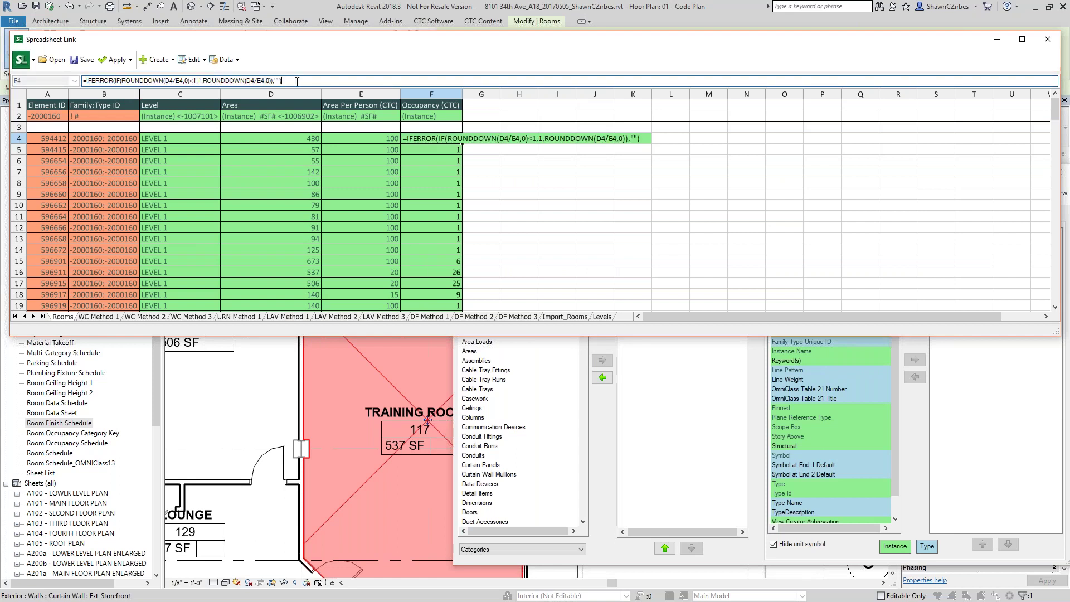
scroll(437, 202, "down", 2)
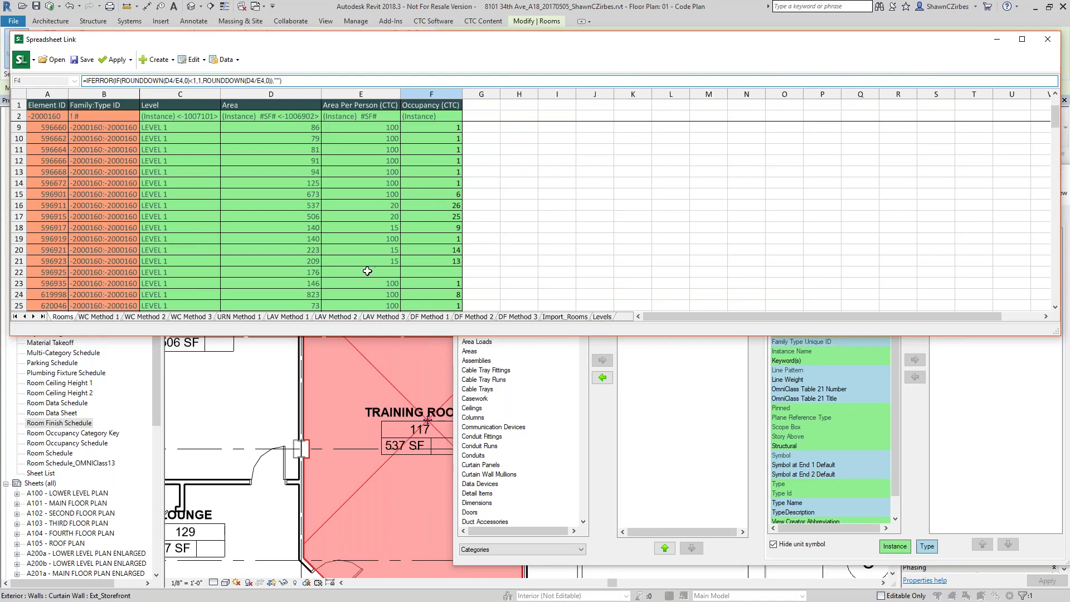
scroll(448, 275, "up", 2)
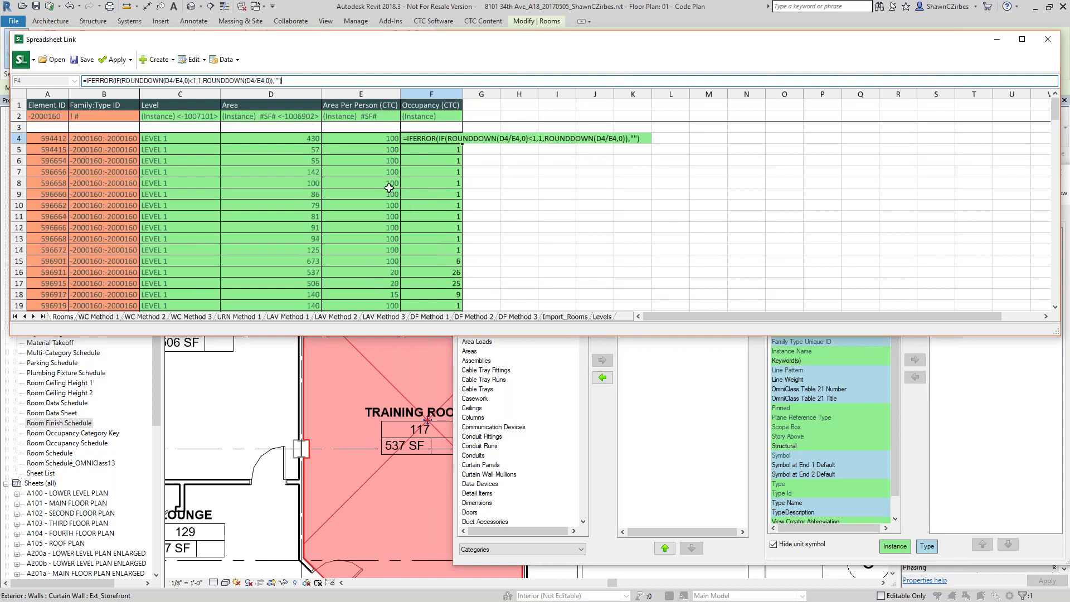
key("Return")
left_click(304, 152)
left_click(421, 149)
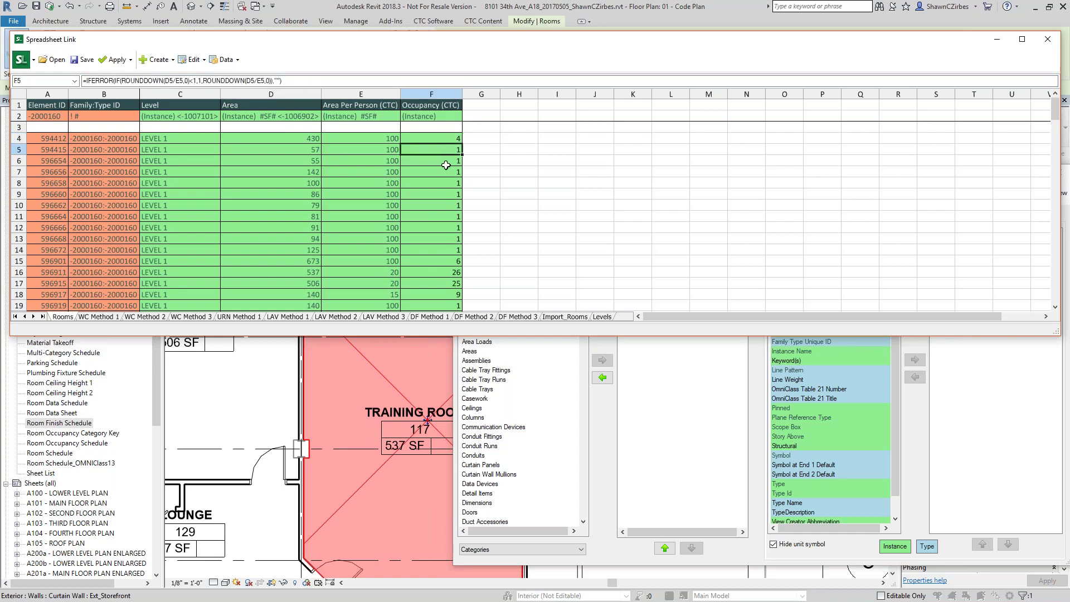
scroll(447, 177, "down", 7)
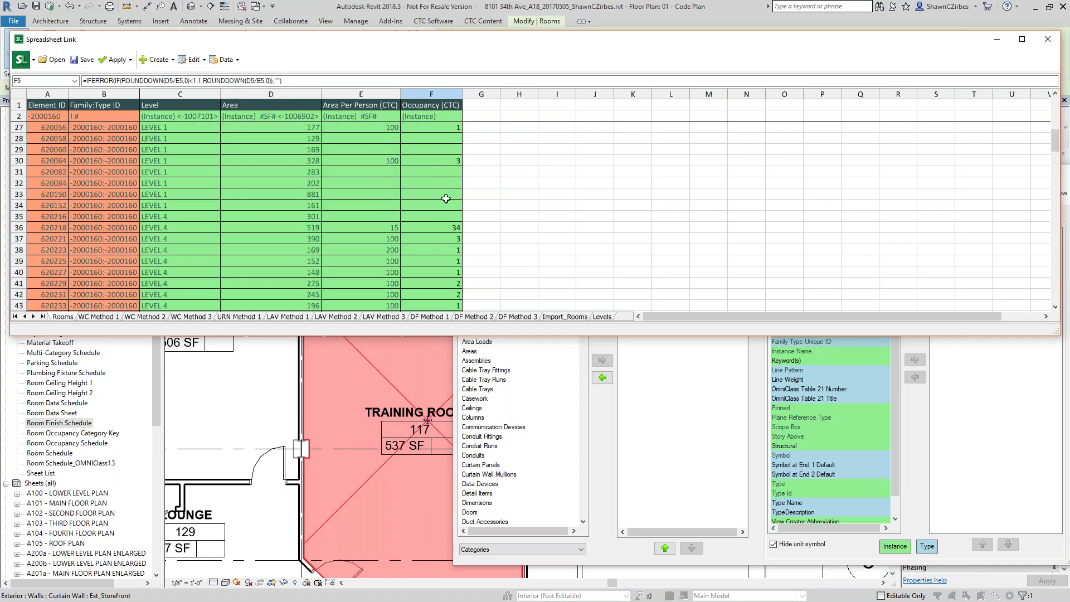
scroll(450, 257, "up", 7)
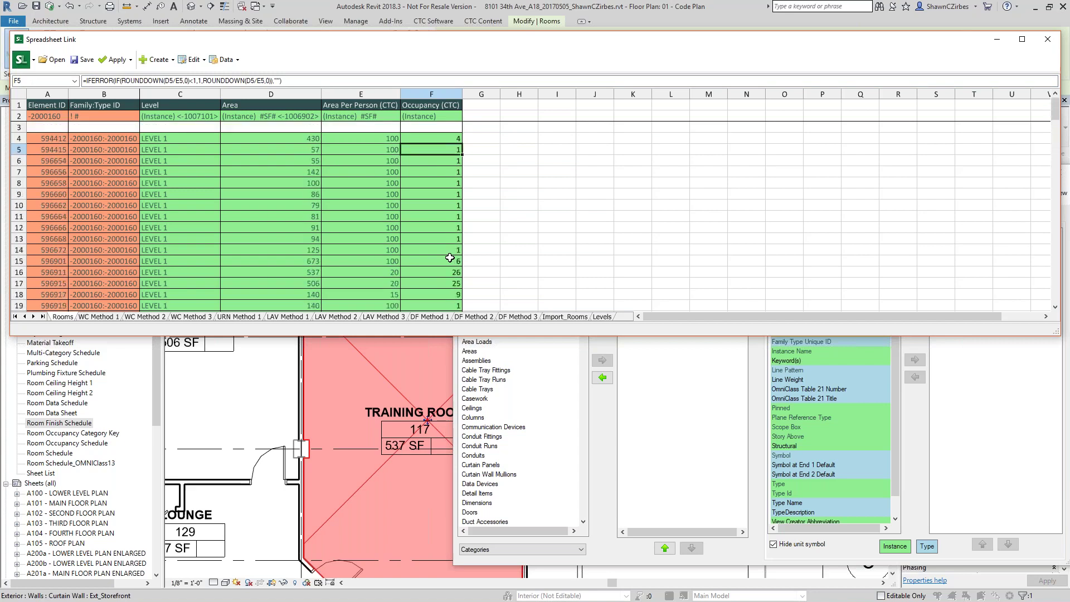
Apply the values of the active Rooms worksheet to the Revit project and dismiss the import result.
left_click(128, 60)
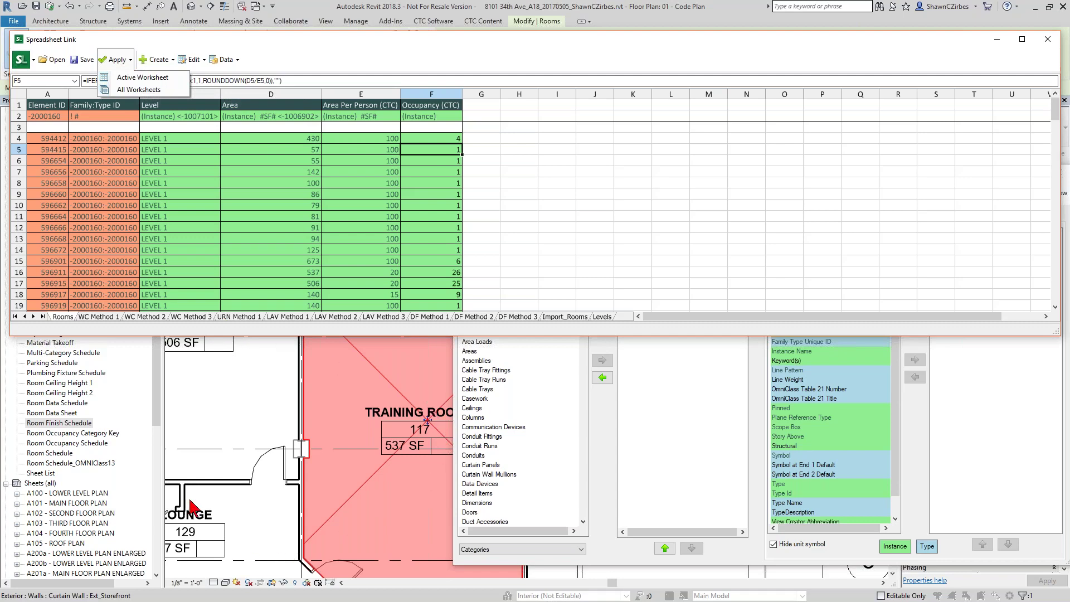
left_click(146, 78)
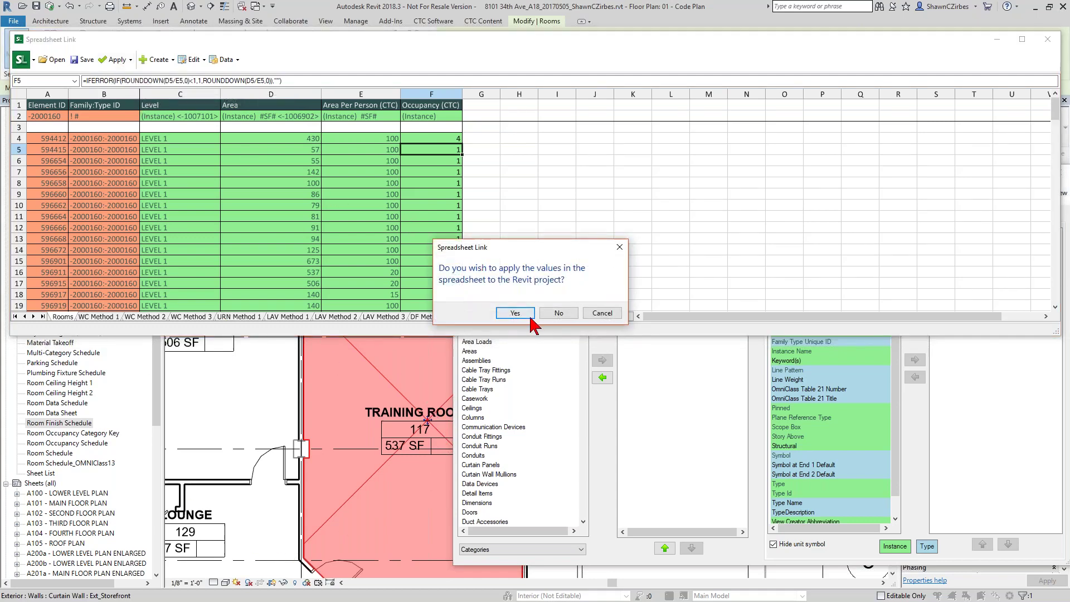
left_click(515, 312)
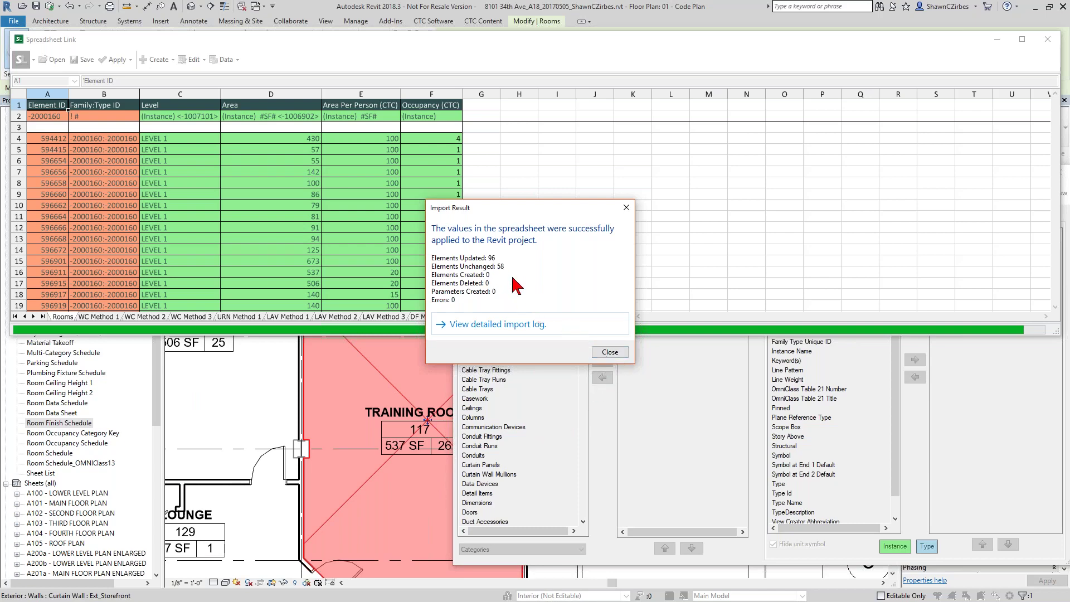
left_click(610, 352)
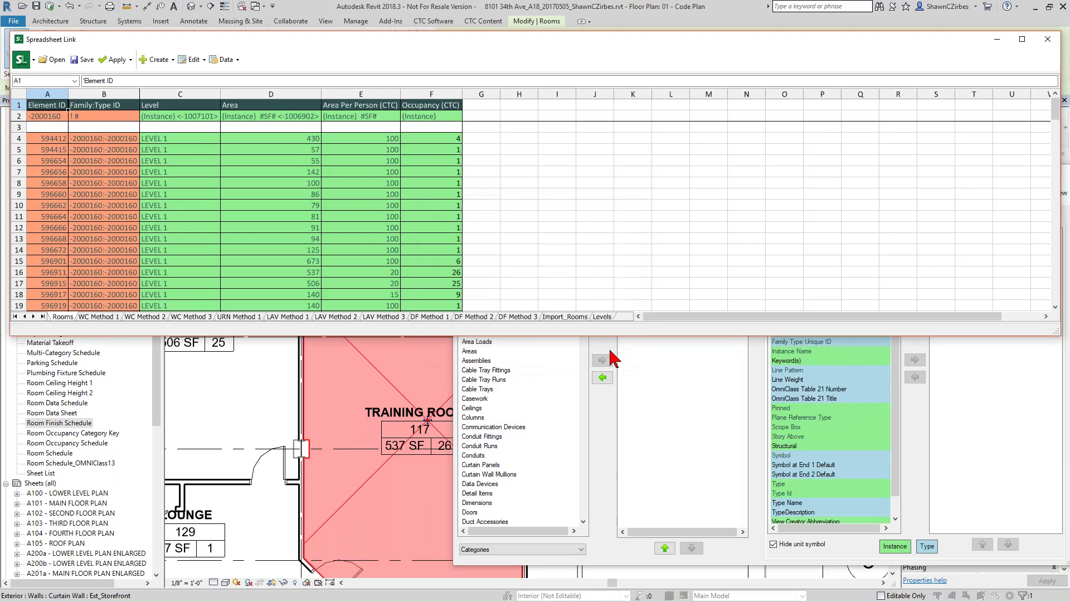
Examine the fixture calculation worksheets from WC Method 1 through DF Method 3, and return to WC Method 1.
left_click(113, 317)
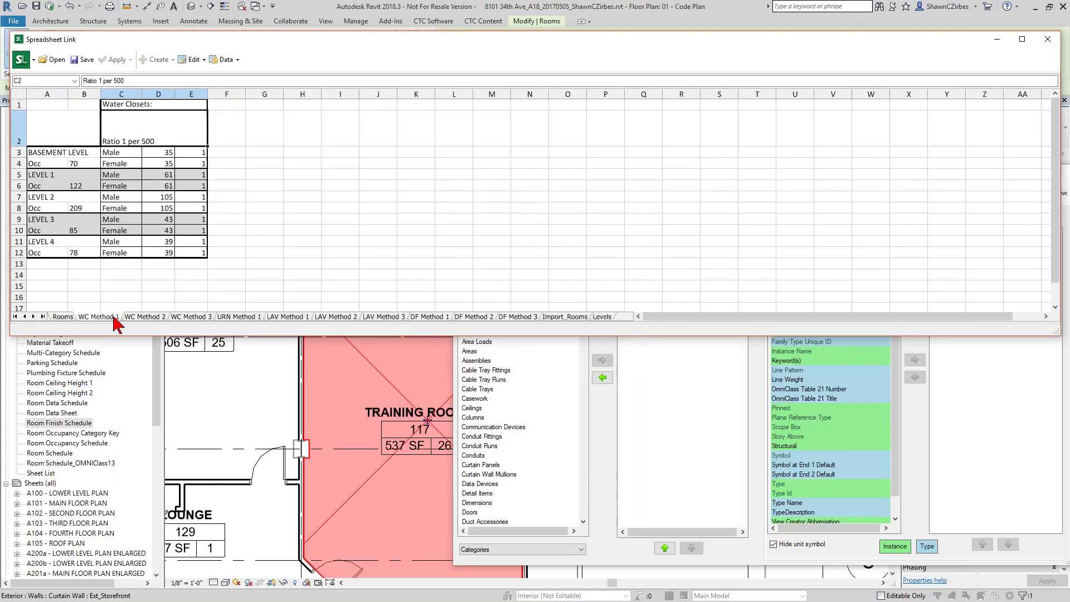
left_click(142, 316)
left_click(191, 318)
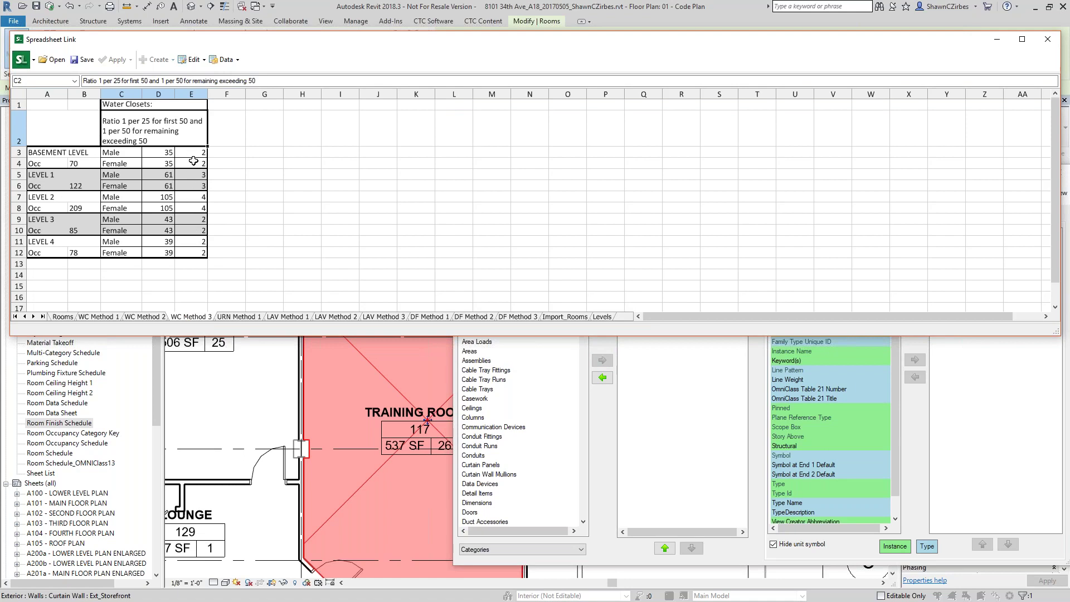
left_click(244, 317)
left_click(288, 317)
left_click(335, 318)
left_click(384, 317)
left_click(430, 317)
left_click(473, 317)
left_click(518, 317)
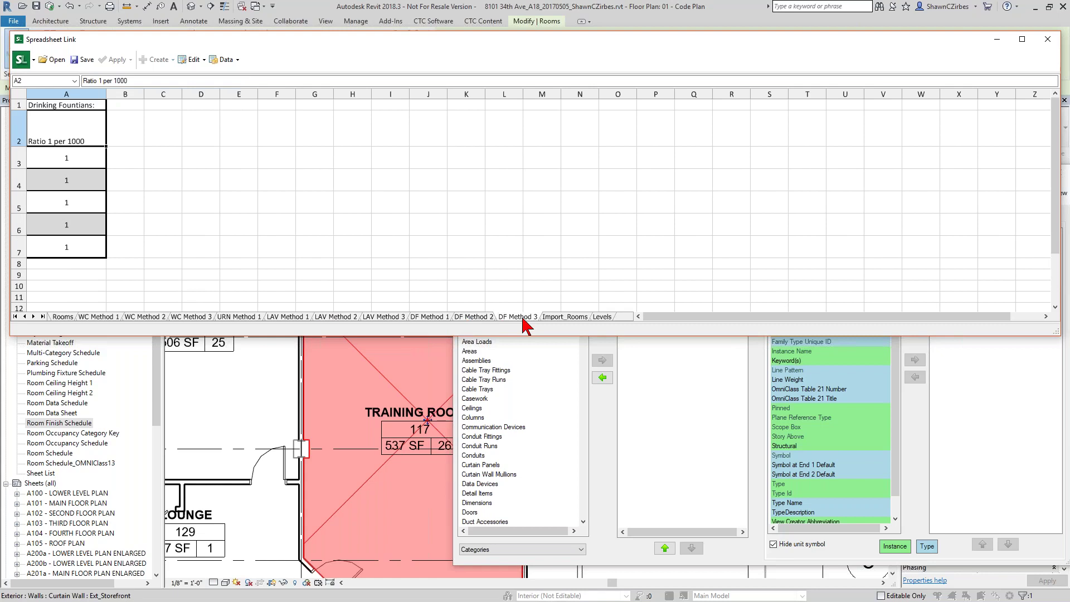
left_click(430, 318)
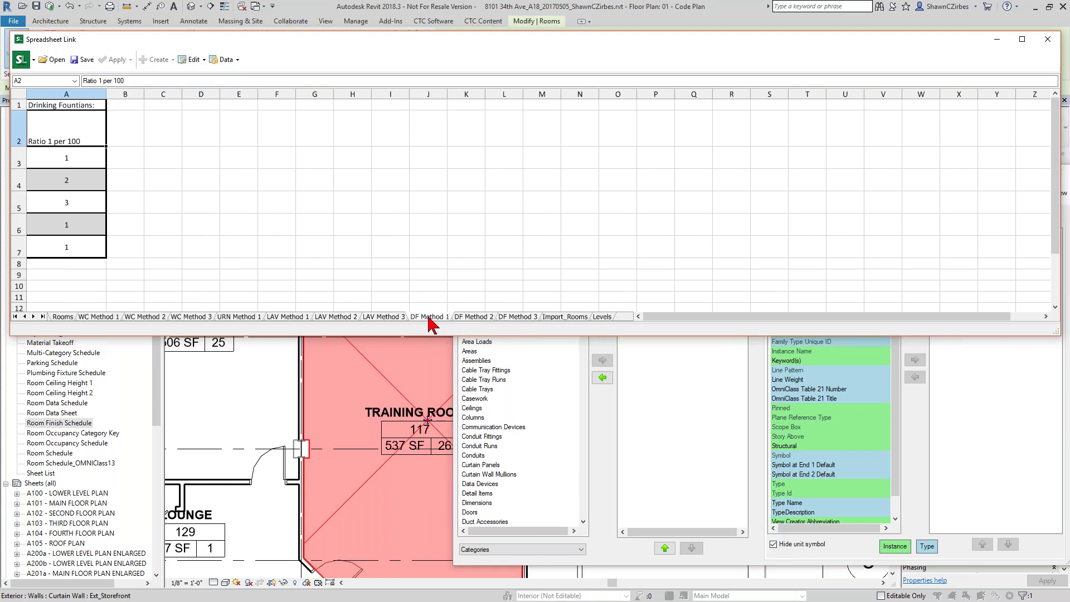
left_click(100, 317)
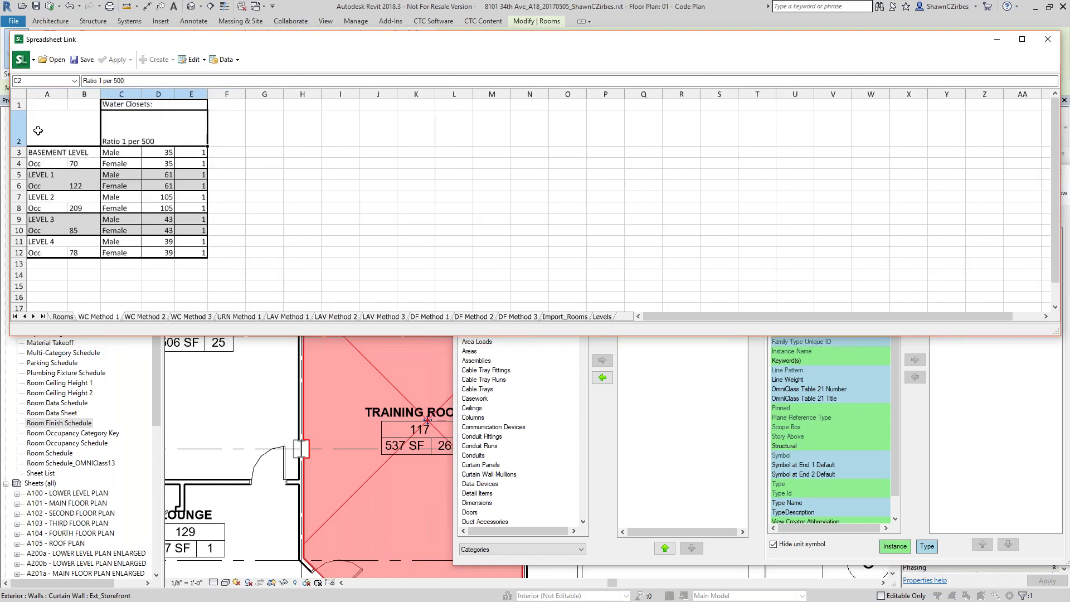
Compare the full fixture table on WC Method 1 with the Rooms worksheet, and return to WC Method 1.
left_click_drag(44, 103, 192, 252)
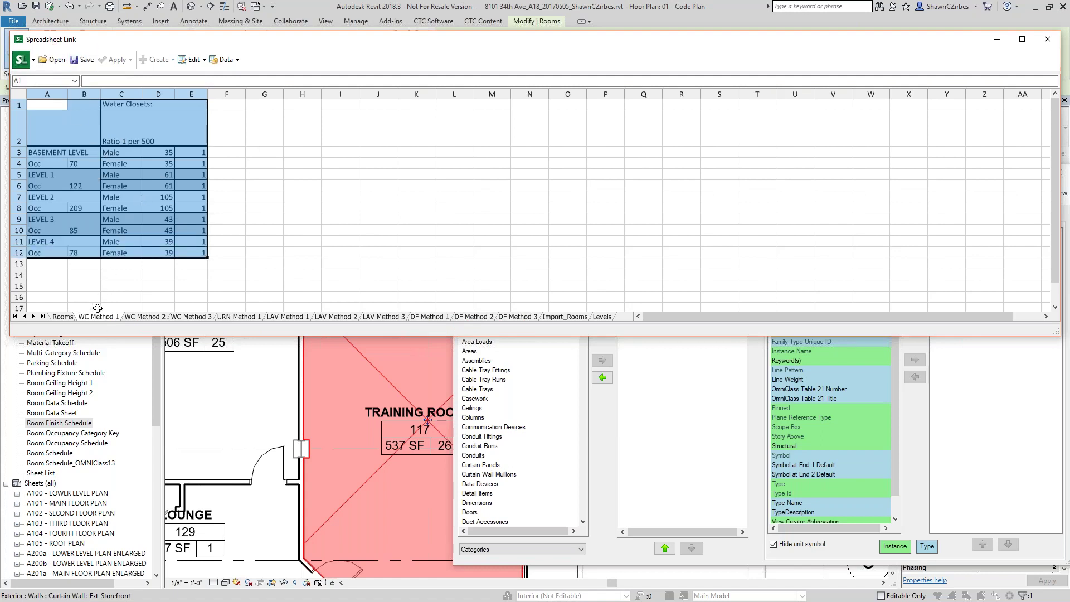
left_click(62, 317)
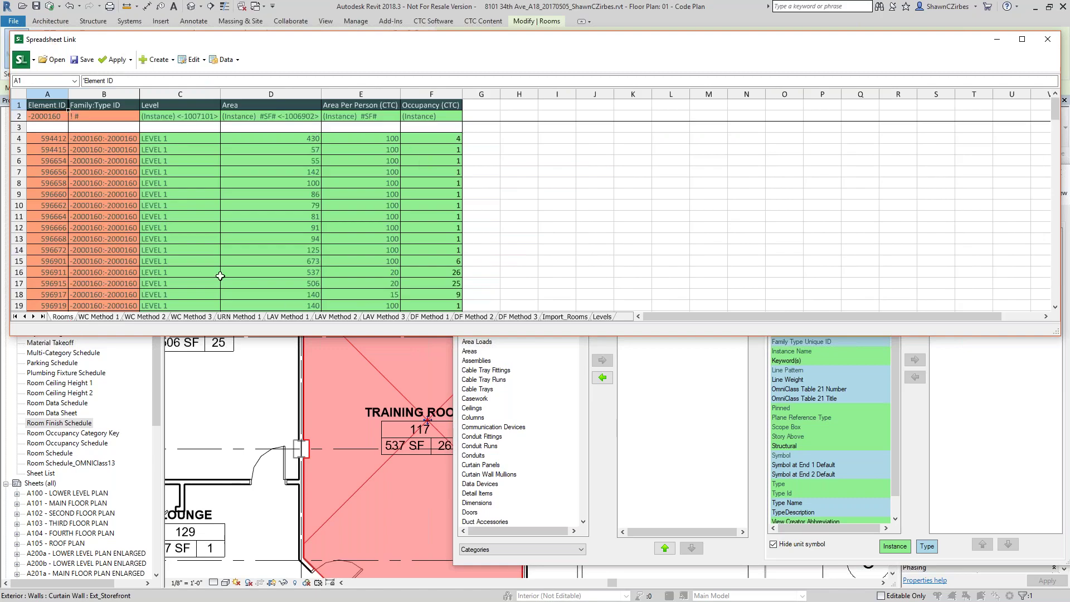
left_click(111, 316)
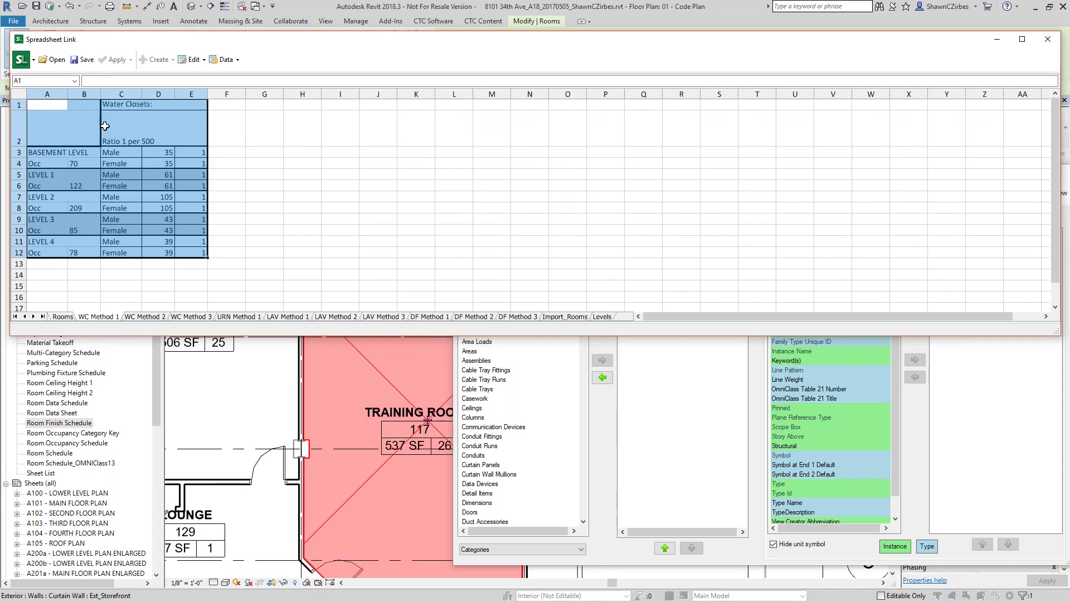
Save the workbook to the Desktop as "SolidCAD Rooms Example" and decline opening it in the default spreadsheet application.
left_click(84, 60)
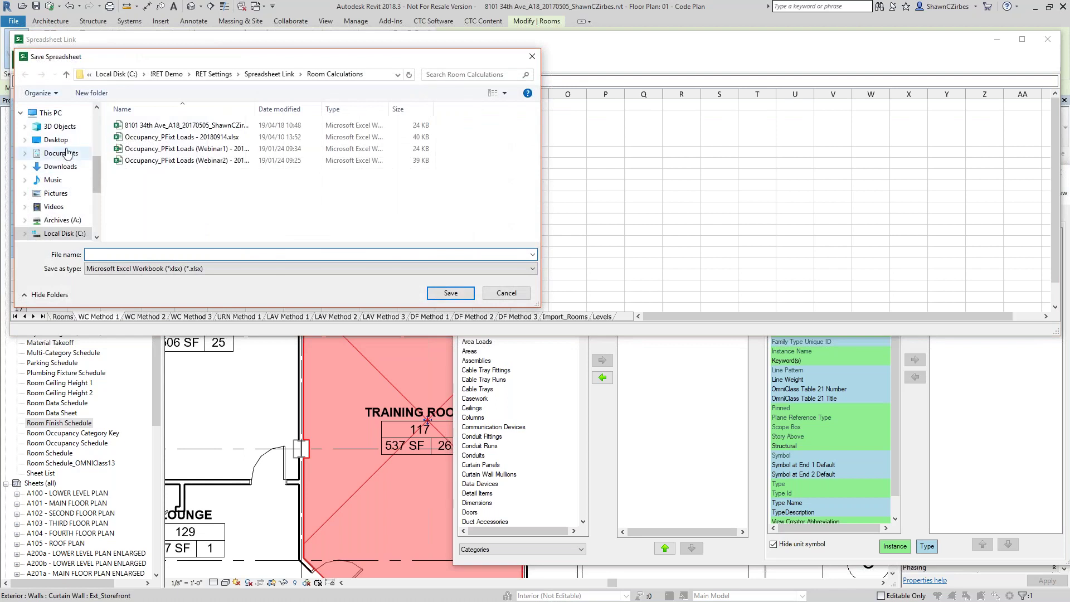
left_click(56, 140)
left_click(154, 255)
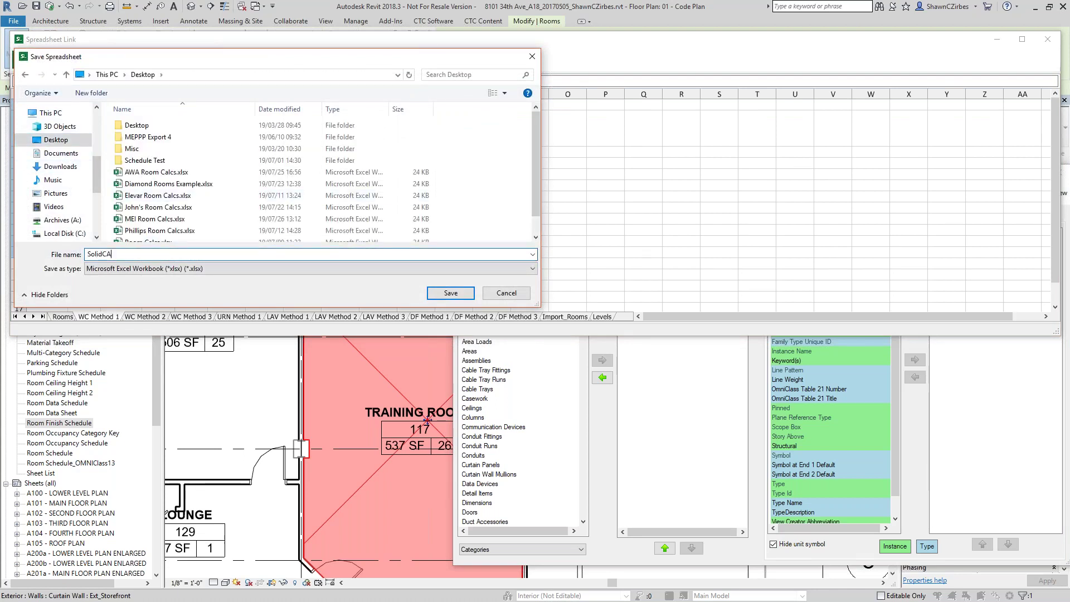
type("SolidCAD Rooms Example")
key("Return")
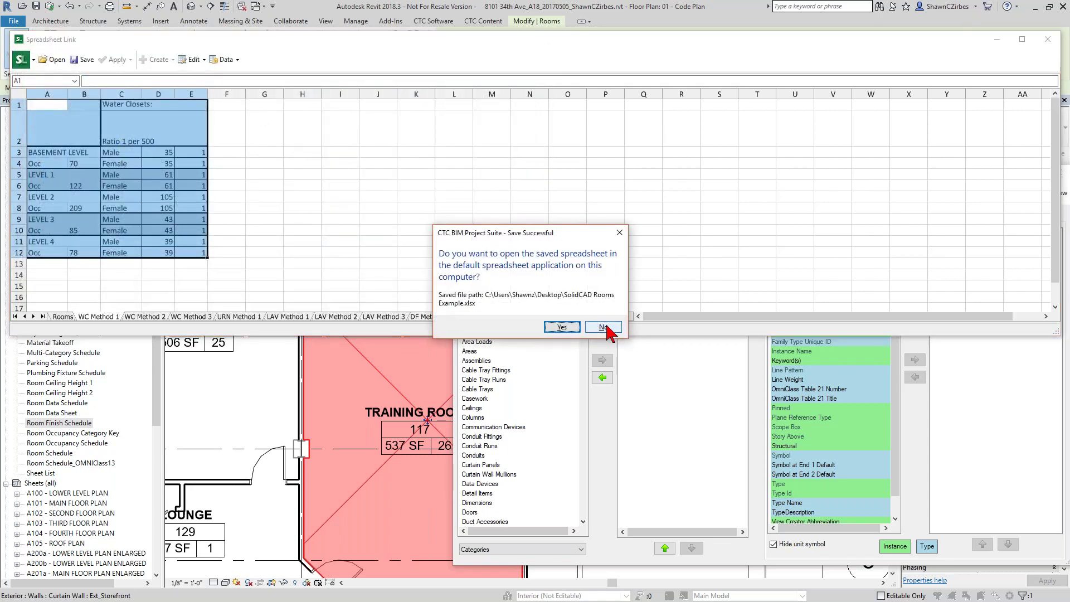
left_click(604, 328)
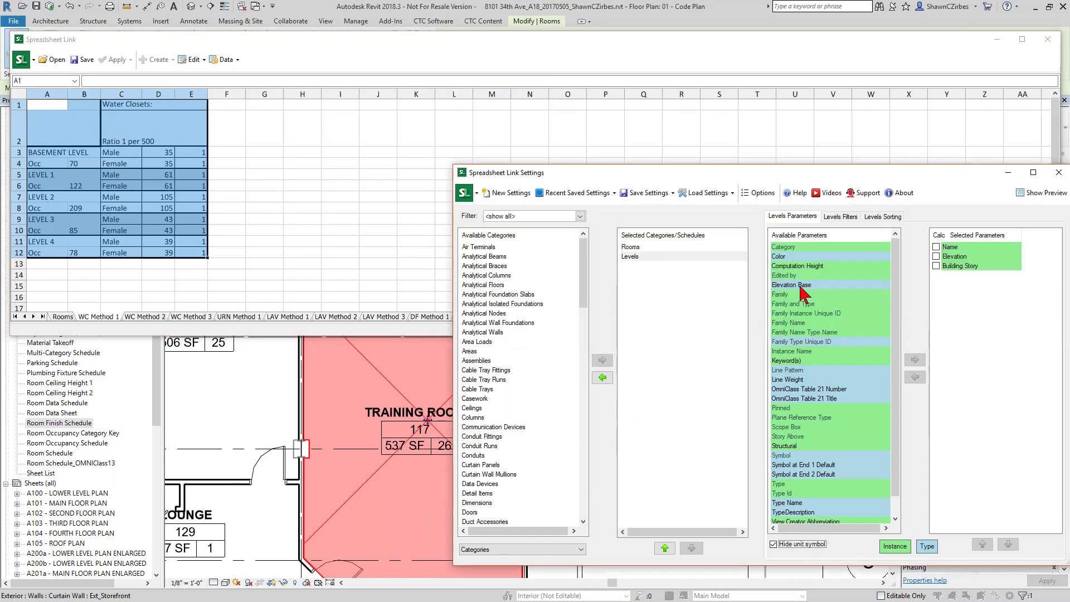
Close Spreadsheet Link and its settings, cancelling the saving of a settings file.
left_click(1059, 172)
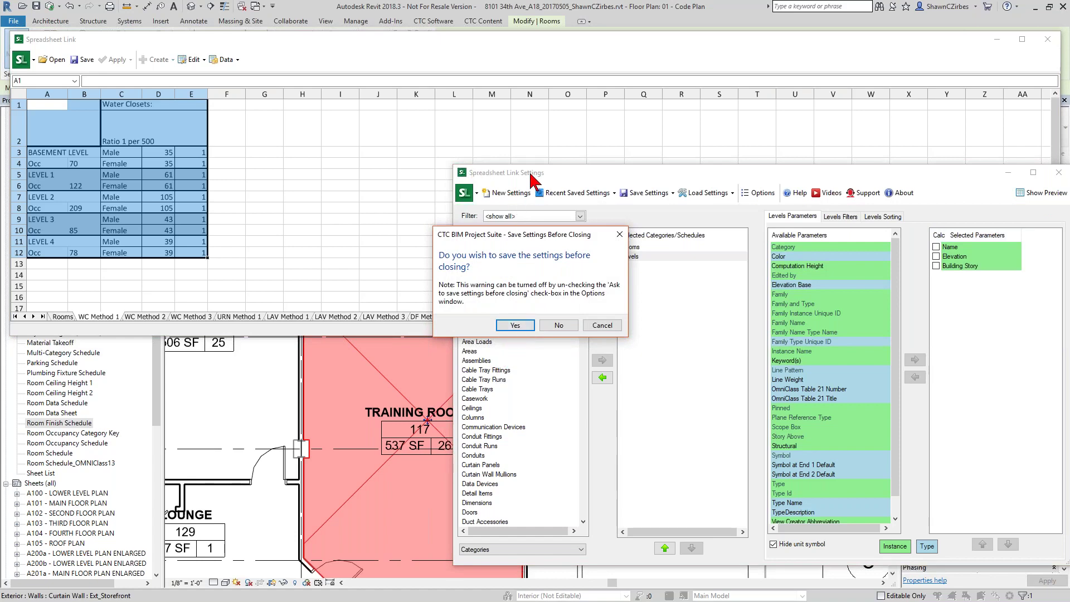
left_click(515, 326)
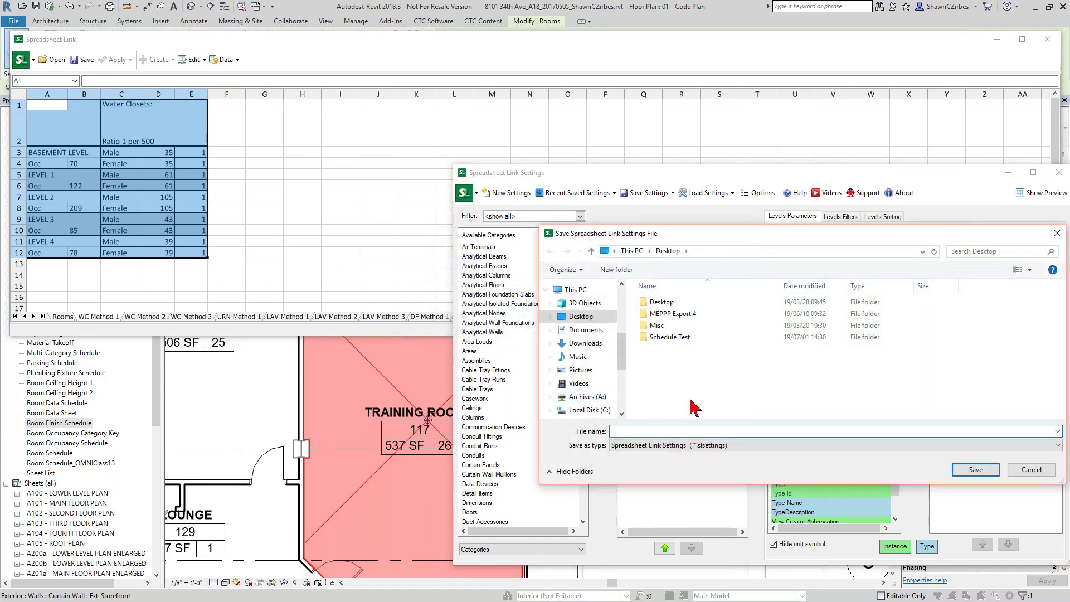
left_click(1030, 470)
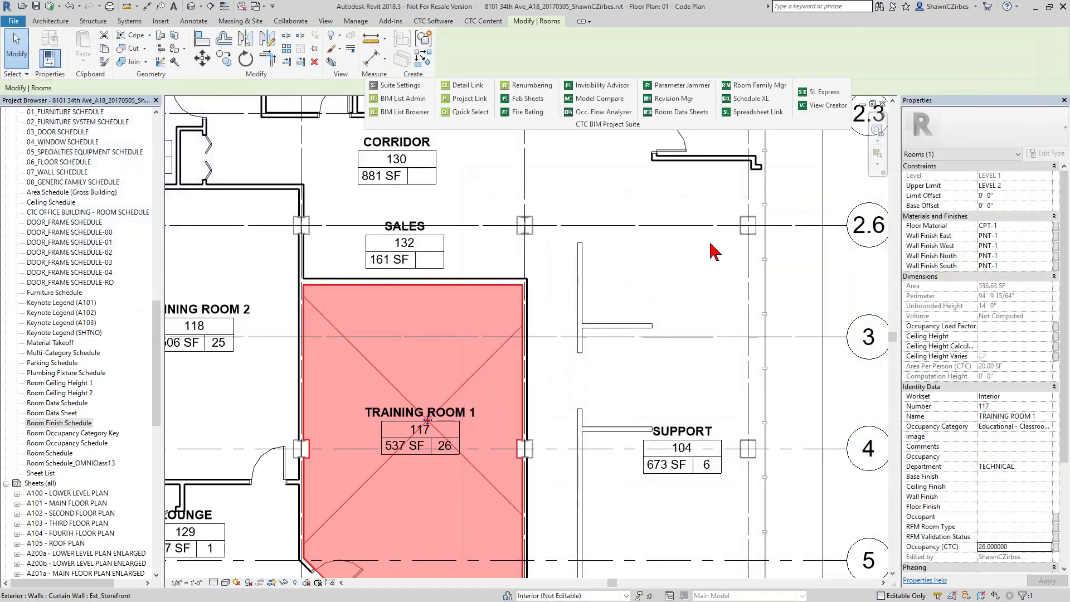
Start Schedule XL and load SolidCAD Rooms Example.xlsx from the Desktop as a new spreadsheet link.
left_click(752, 99)
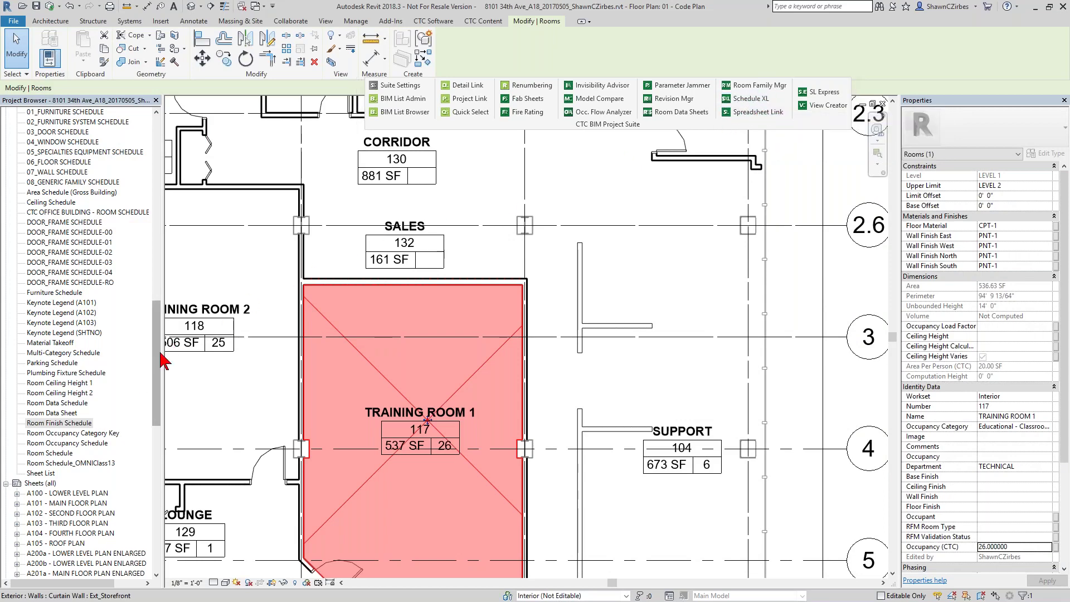
left_click_drag(158, 355, 158, 350)
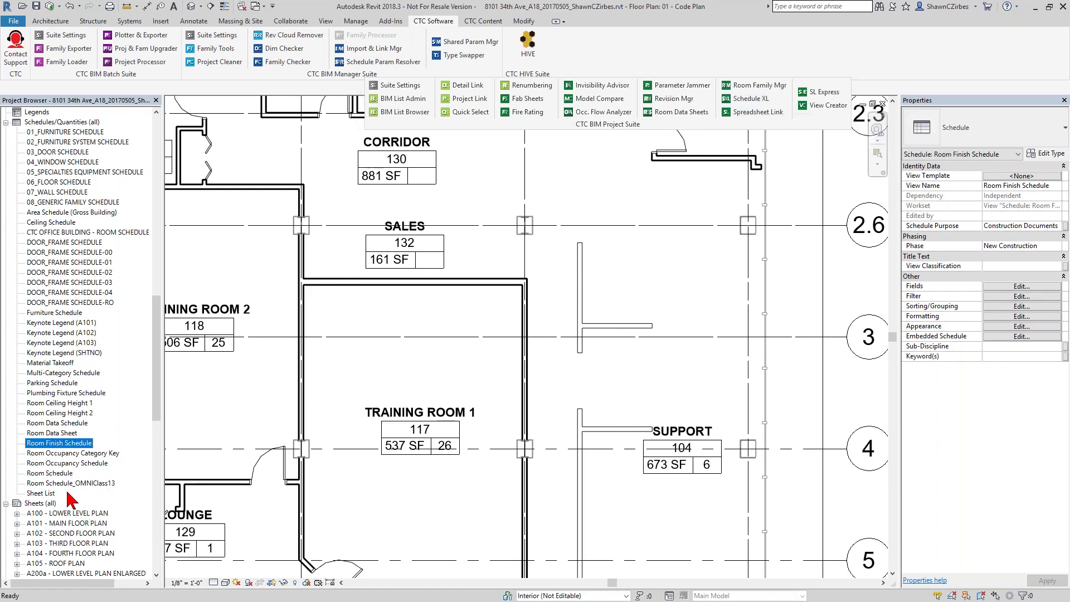
left_click(761, 104)
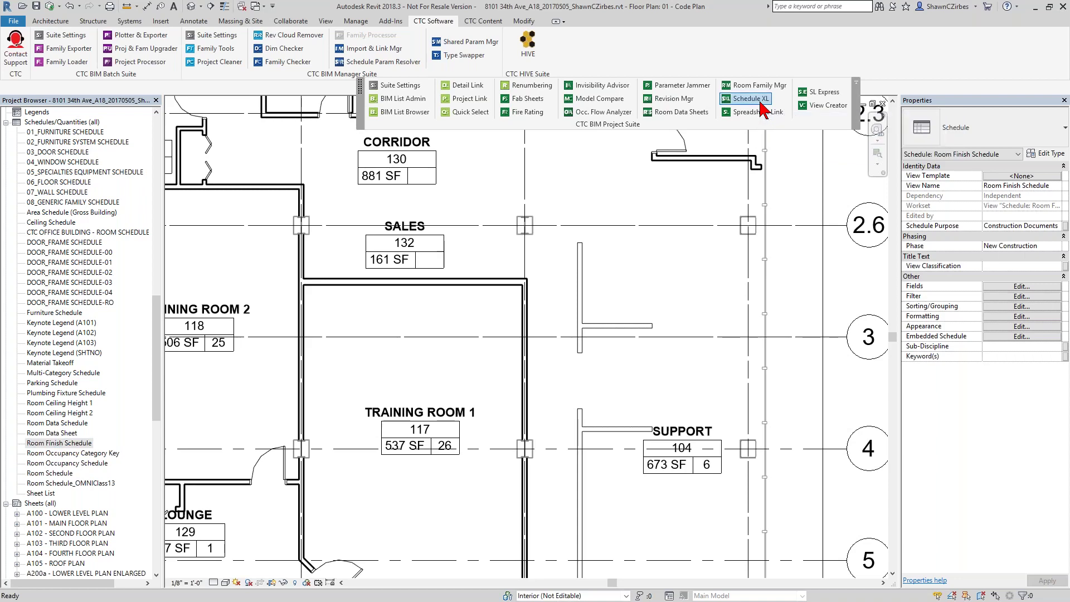
left_click(331, 85)
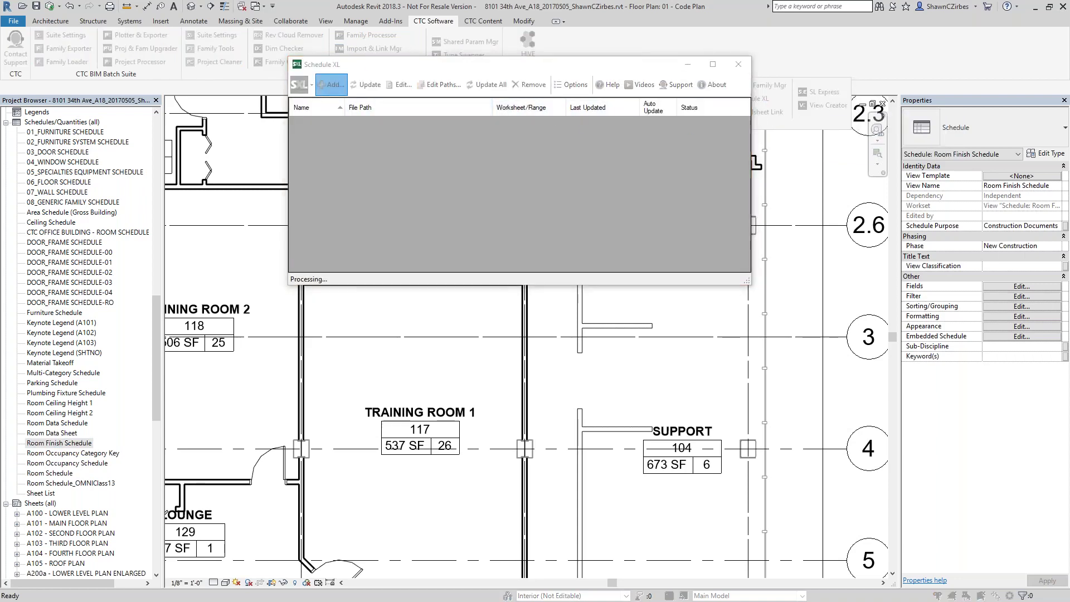
left_click(165, 144)
scroll(296, 329, "down", 2)
left_click(294, 331)
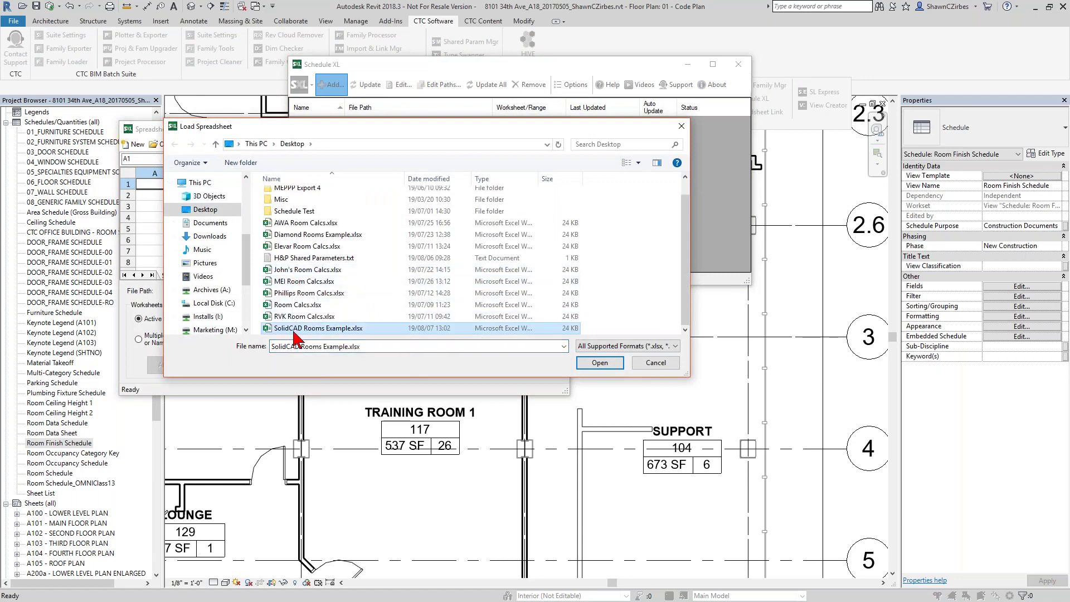
double_click(341, 329)
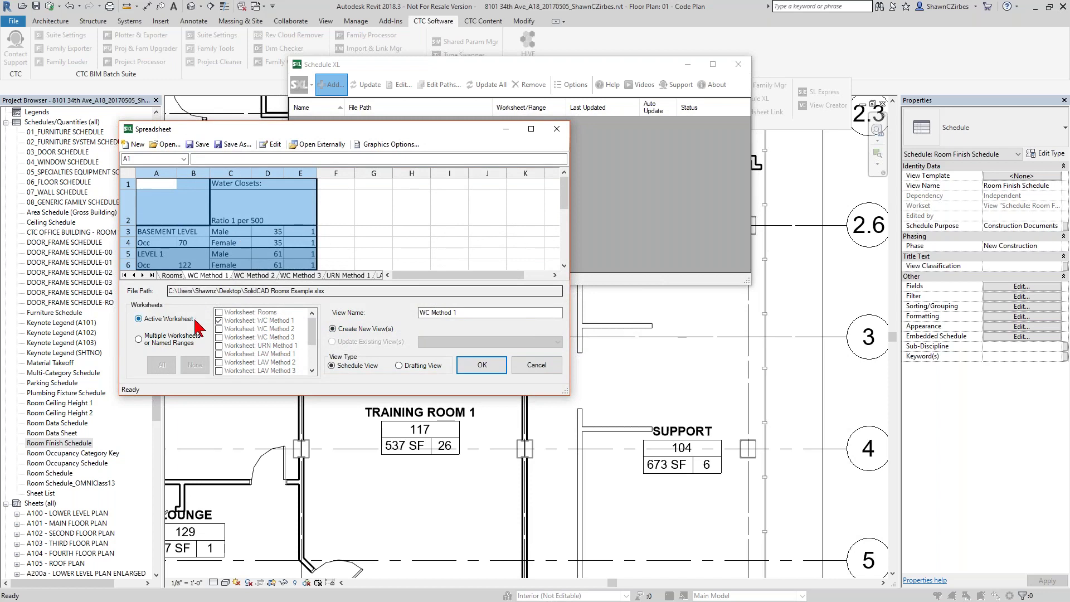
Create schedule views from the WC, URN, LAV and DF Method worksheets, excluding Rooms, Import_Rooms, Levels and the IFERROR range.
left_click(172, 347)
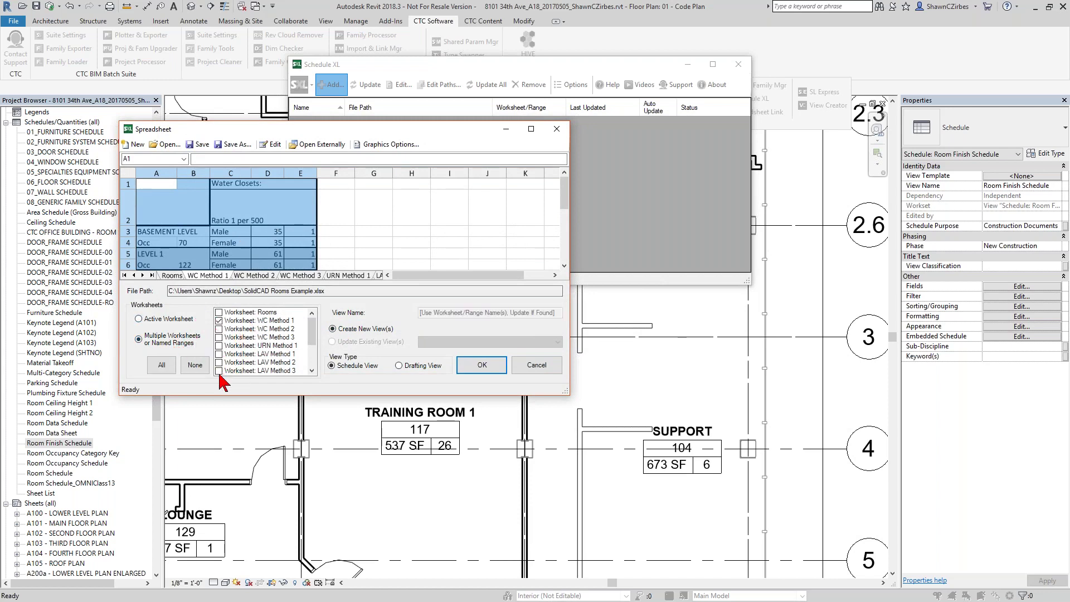
left_click(169, 369)
scroll(236, 339, "down", 2)
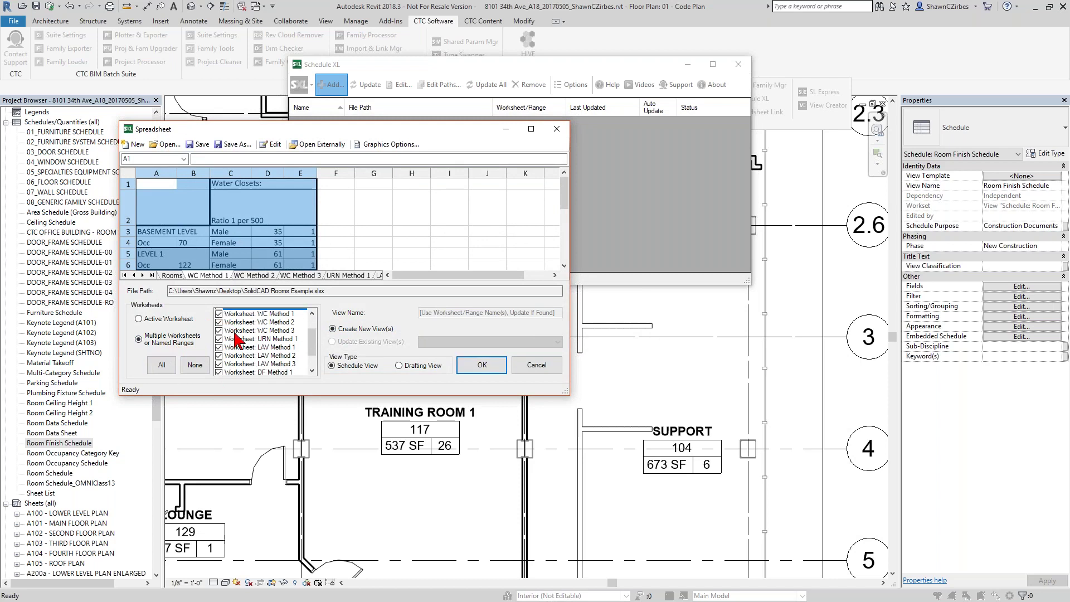
scroll(227, 359, "down", 1)
left_click(220, 362)
left_click(220, 370)
left_click(220, 371)
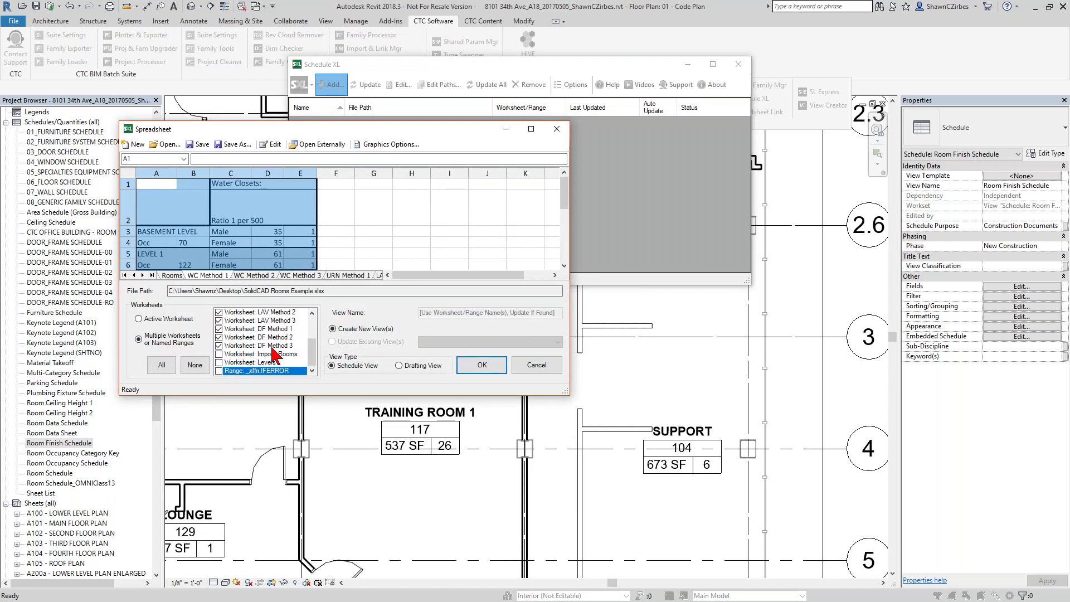
scroll(282, 340, "up", 2)
scroll(280, 345, "up", 2)
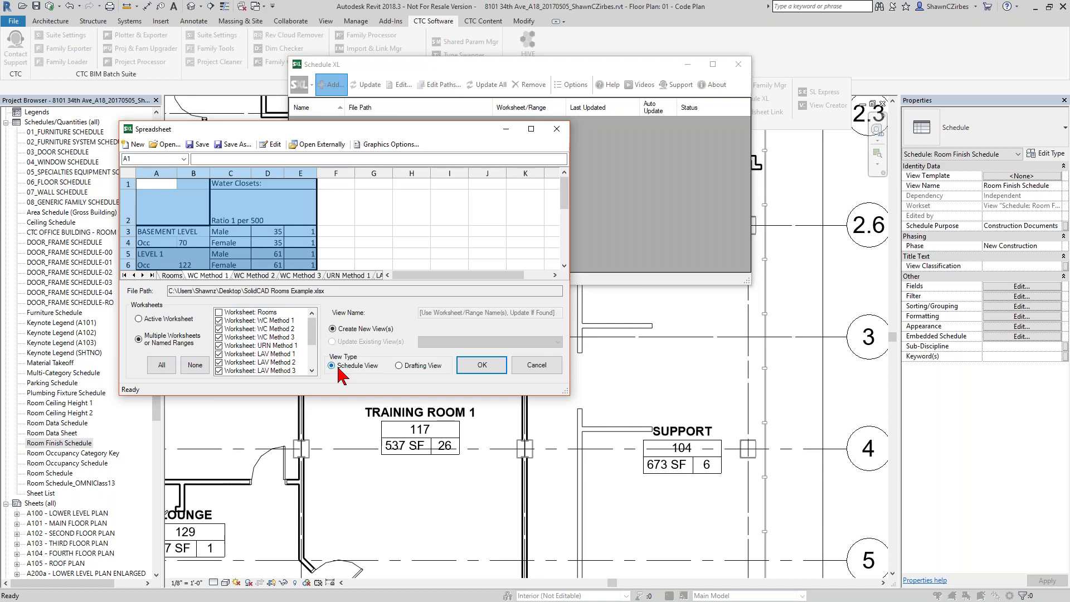
left_click(481, 366)
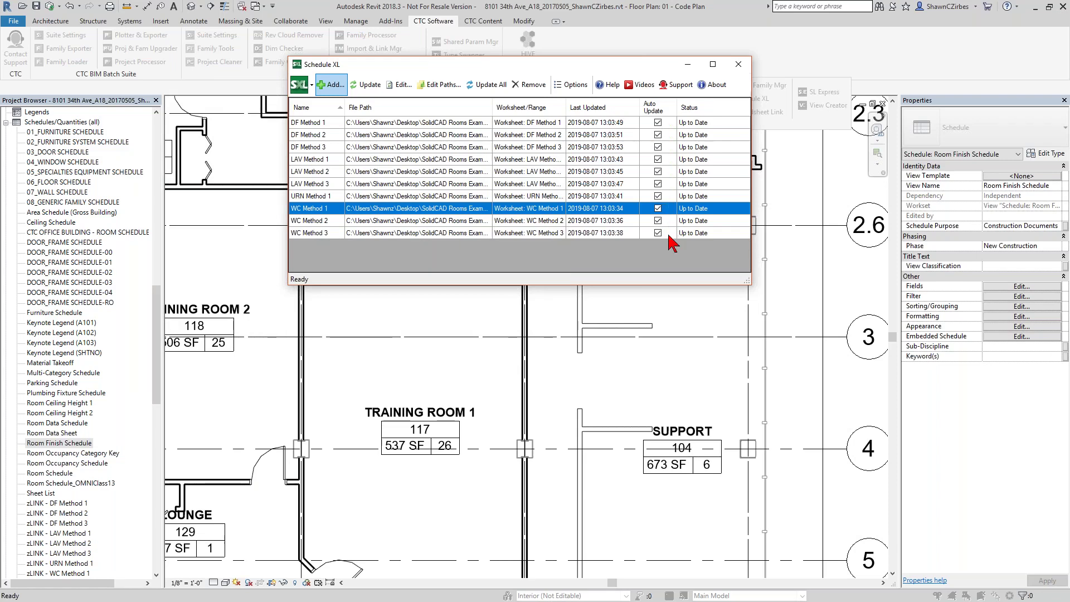
Review the Auto Update settings and status of the linked worksheets, and close Schedule XL.
left_click_drag(527, 68, 543, 110)
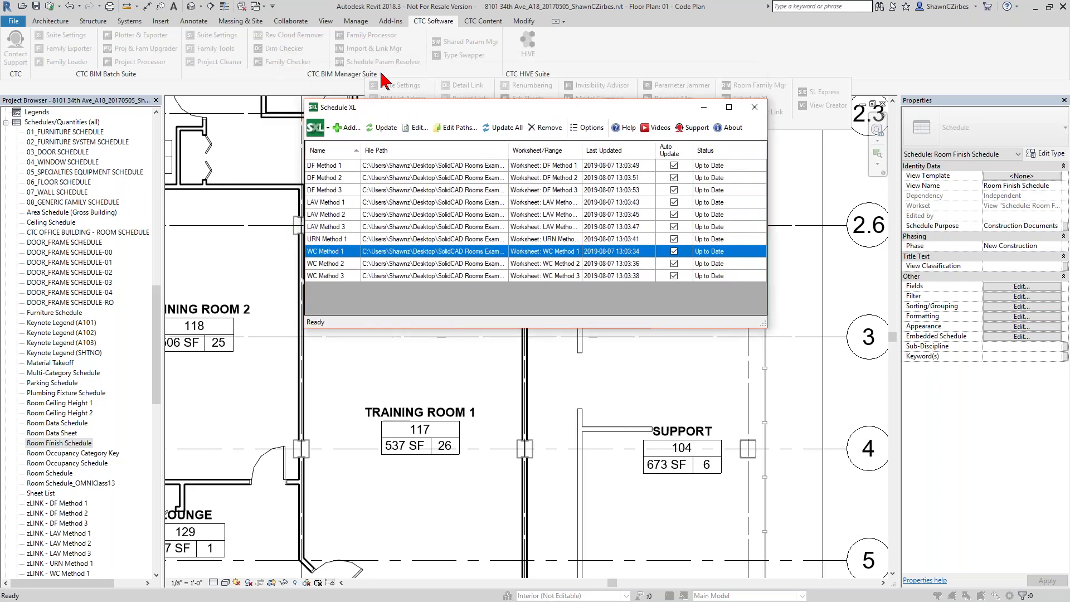
left_click_drag(659, 107, 656, 163)
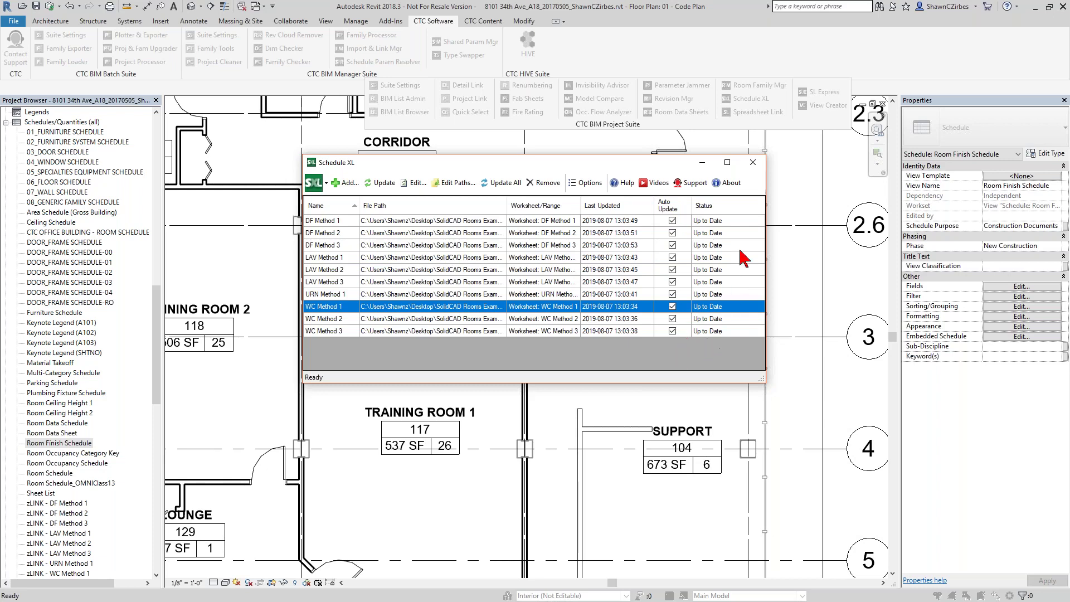
left_click(753, 162)
Open the sheet G000 - TITLE SHEET.
left_click_drag(155, 354, 159, 472)
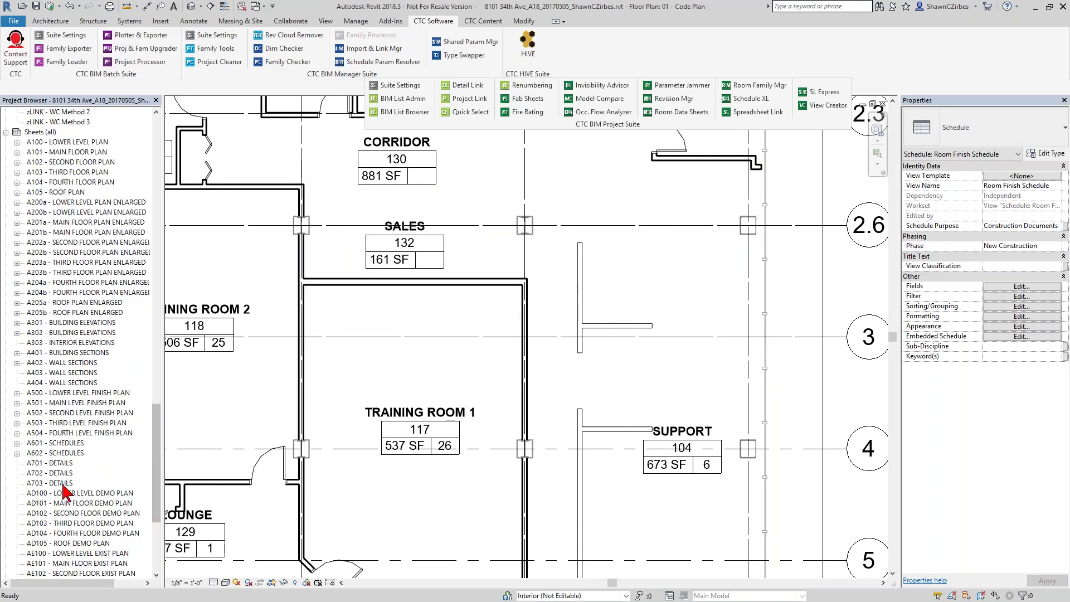
scroll(71, 481, "down", 5)
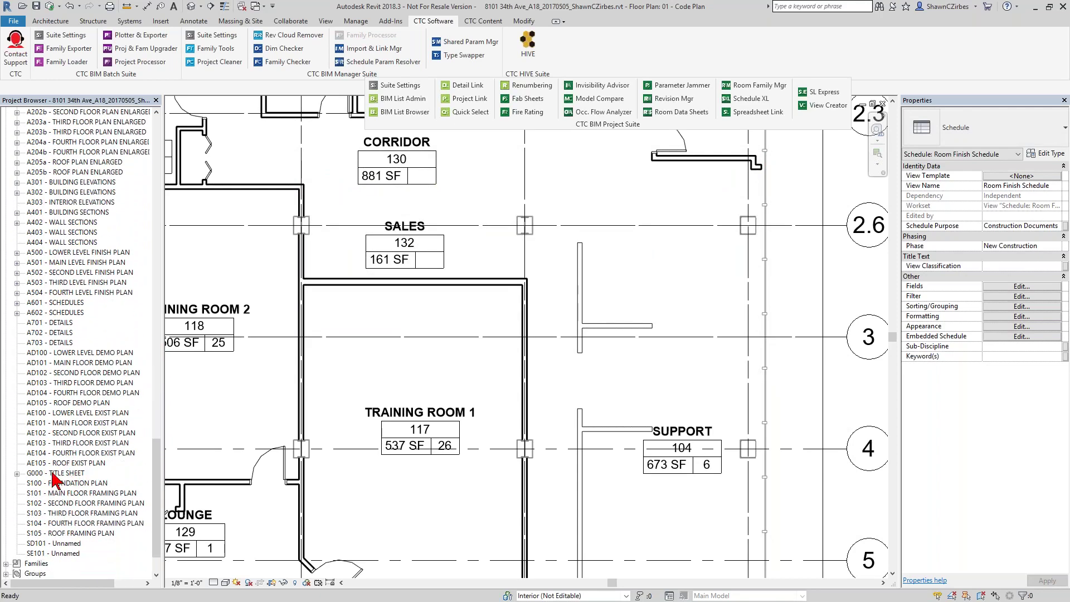
double_click(72, 475)
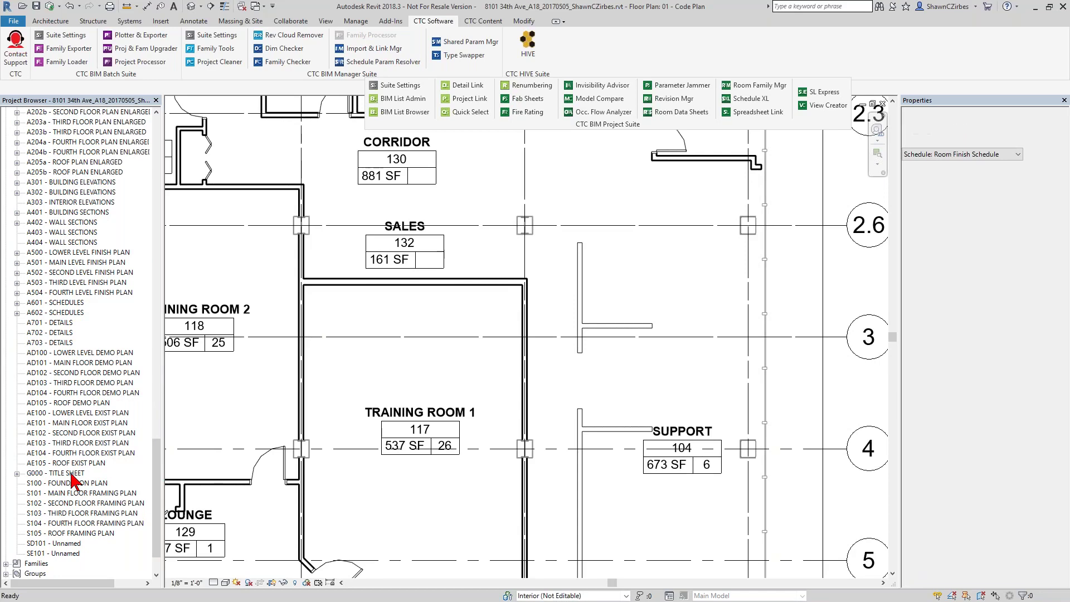
Place the zLINK - WC Method 3 schedule on the title sheet, left of the sheet list and level with its upper edge.
left_click_drag(157, 490, 157, 374)
left_click(54, 355)
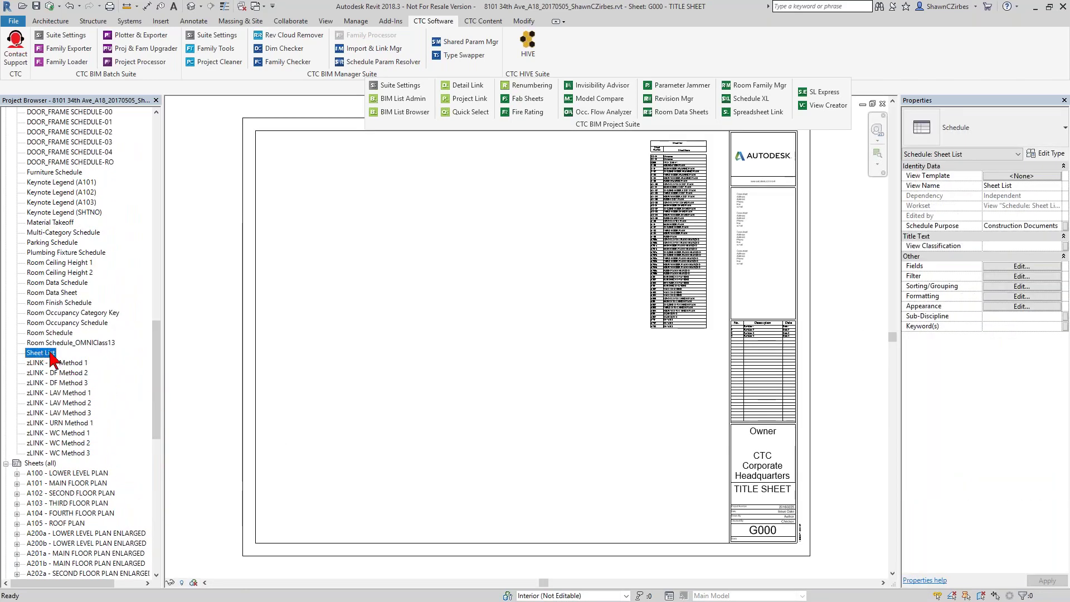
scroll(610, 268, "up", 5)
scroll(613, 357, "up", 2)
scroll(552, 385, "down", 3)
scroll(745, 262, "up", 4)
middle_click_drag(684, 274, 691, 350)
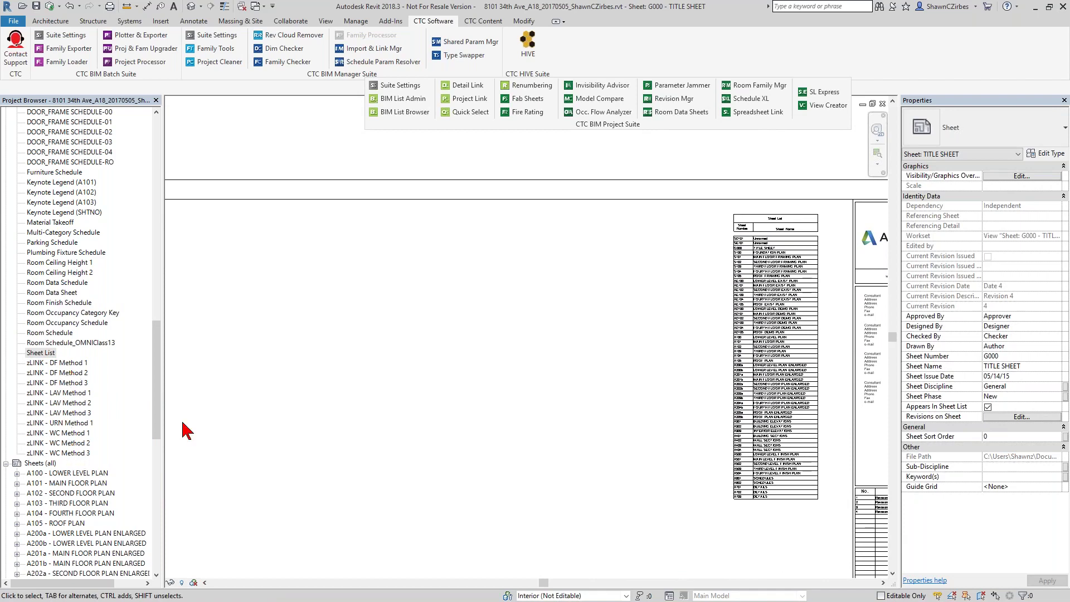
left_click(60, 453)
left_click_drag(474, 396, 476, 404)
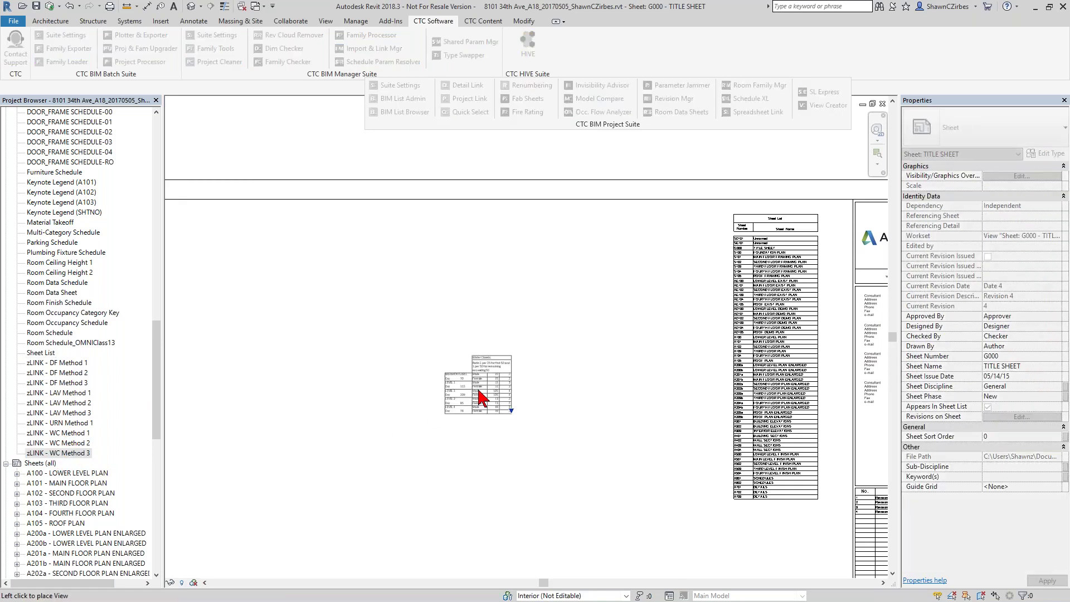
left_click(455, 260)
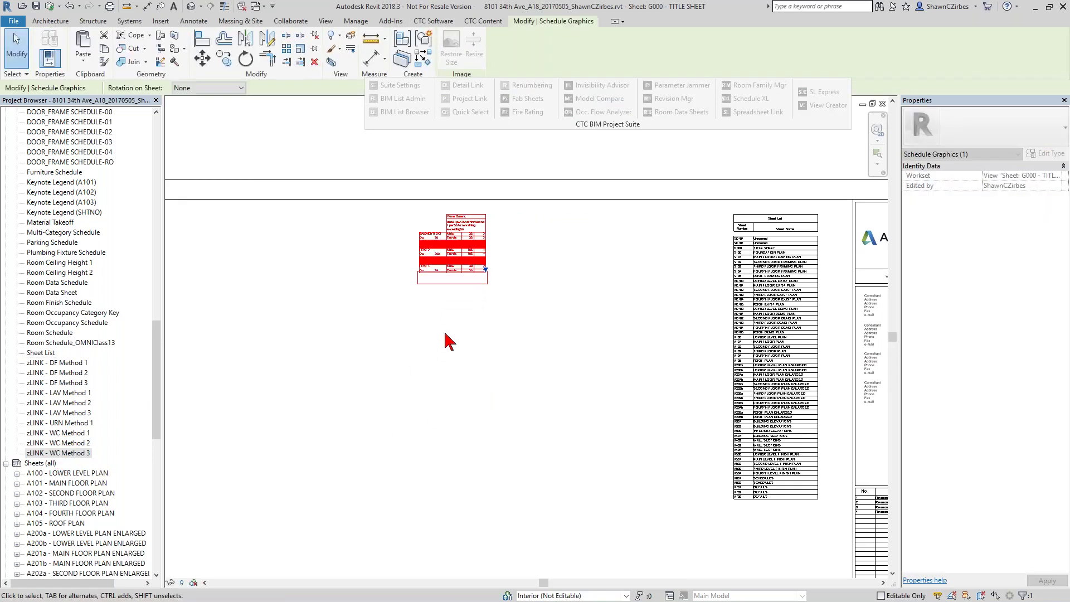
left_click(524, 284)
Examine the placed WC Method 3 schedule's ratio text, shading, borders and fixture counts on the title sheet.
scroll(494, 216, "up", 3)
scroll(493, 217, "up", 5)
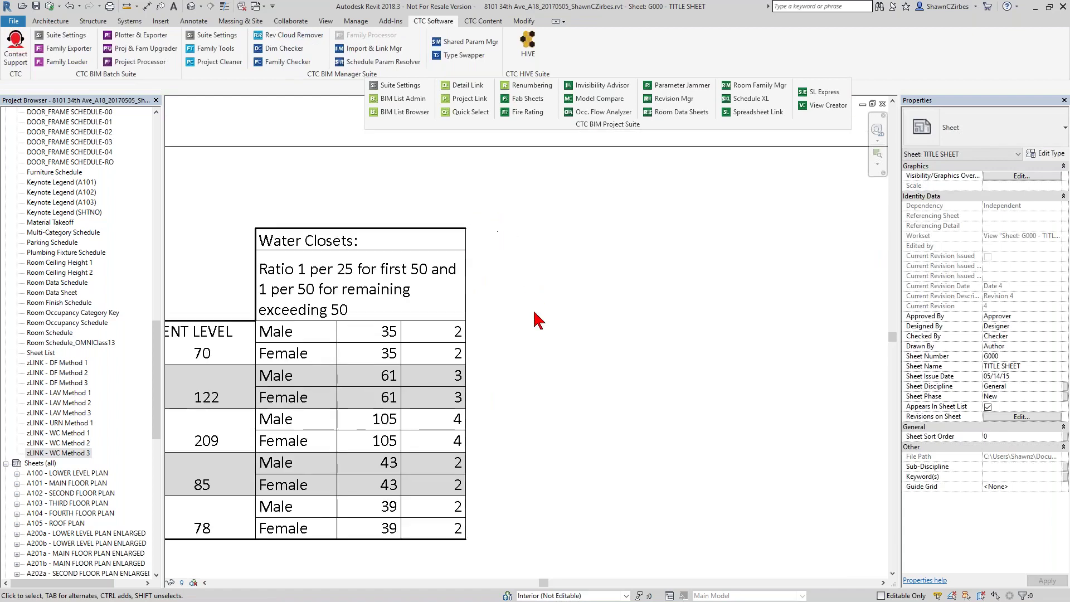
scroll(791, 354, "up", 2)
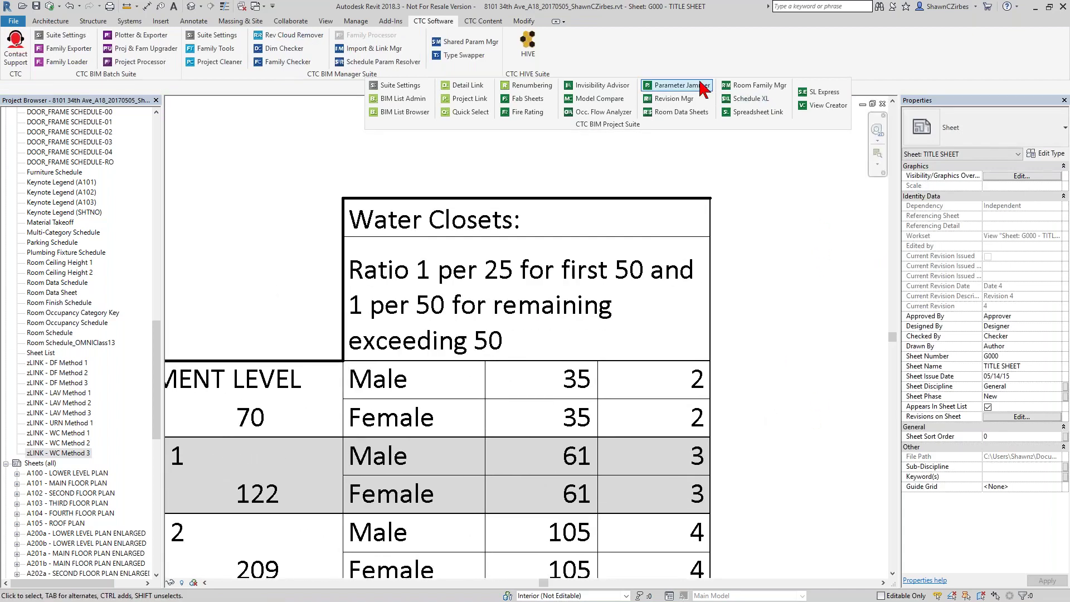
scroll(353, 399, "up", 2)
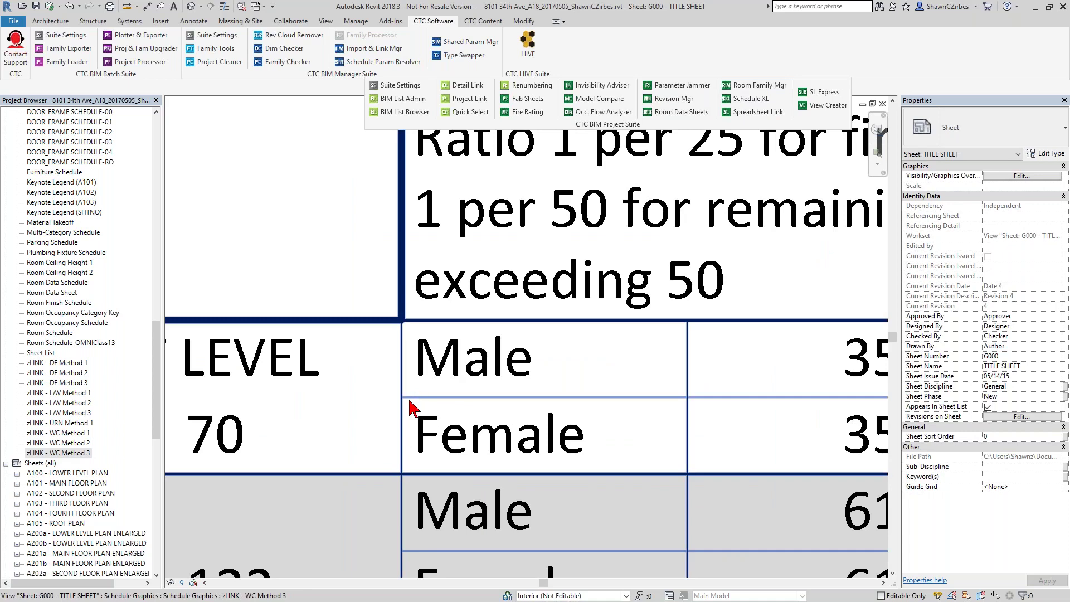
scroll(354, 444, "down", 2)
middle_click_drag(357, 443, 364, 389)
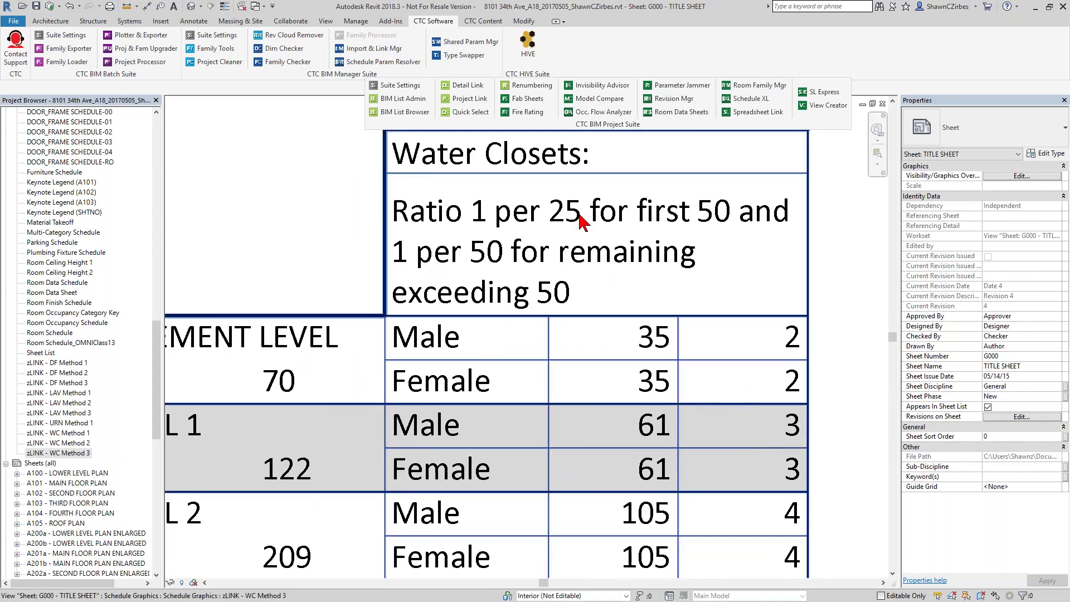
scroll(580, 218, "down", 5)
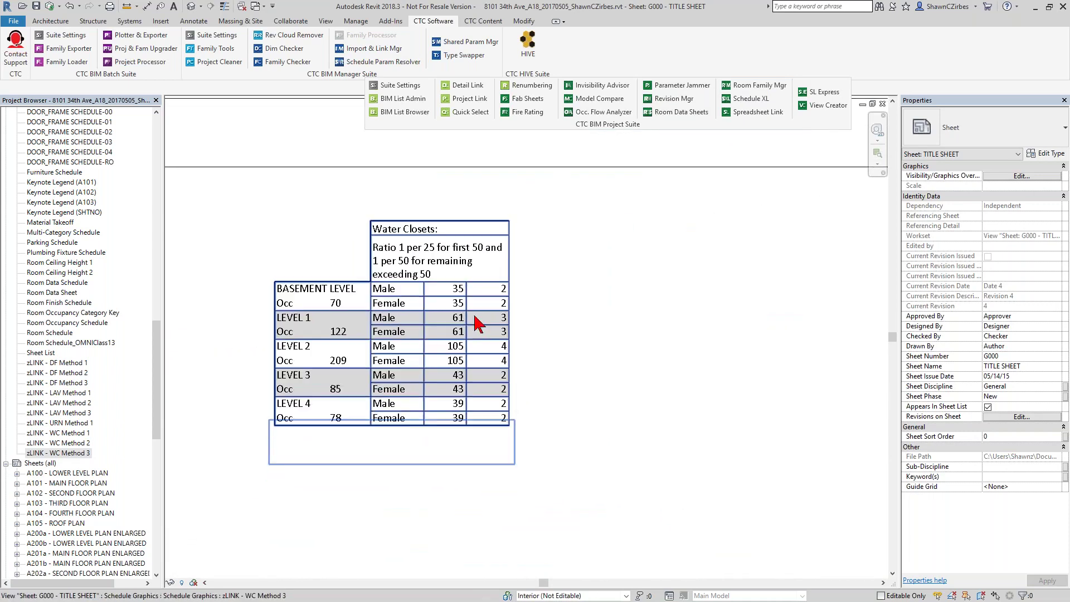
Reposition the WC Method 3 schedule on the title sheet, keeping its top aligned with the sheet list's upper edge.
scroll(390, 390, "up", 3)
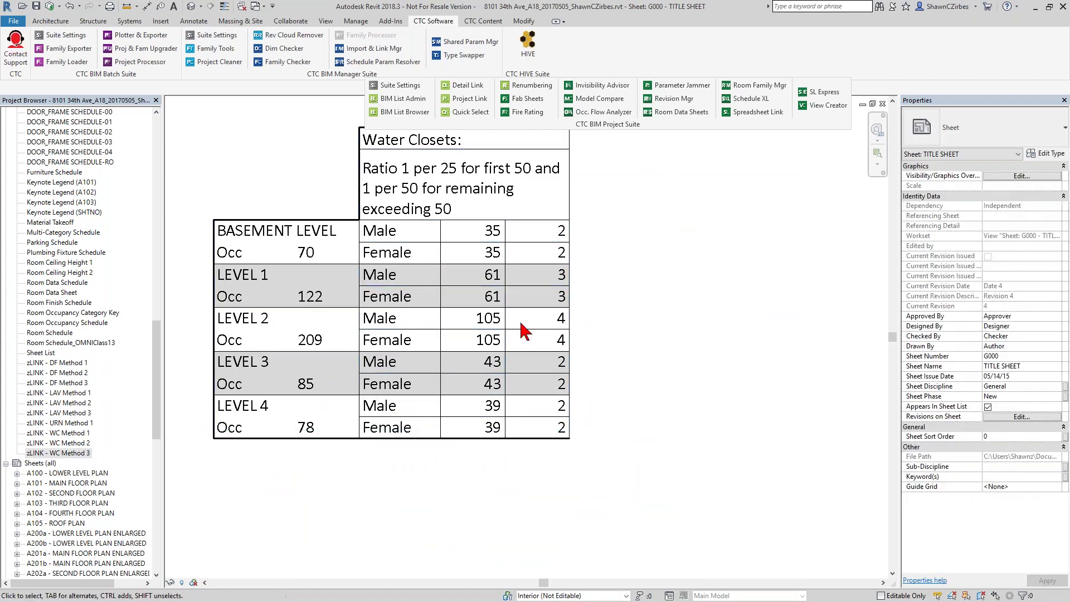
scroll(585, 334, "down", 4)
scroll(444, 363, "down", 5)
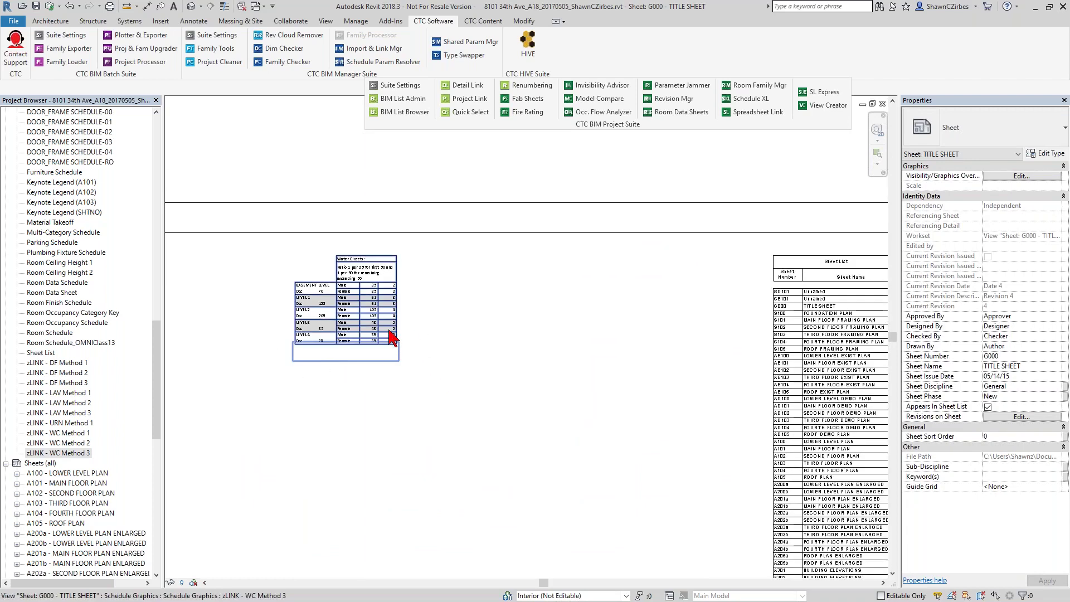
left_click(375, 326)
mouse_move(363, 304)
left_mouse_down()
mouse_move(394, 444)
mouse_move(383, 325)
mouse_move(367, 322)
left_mouse_up()
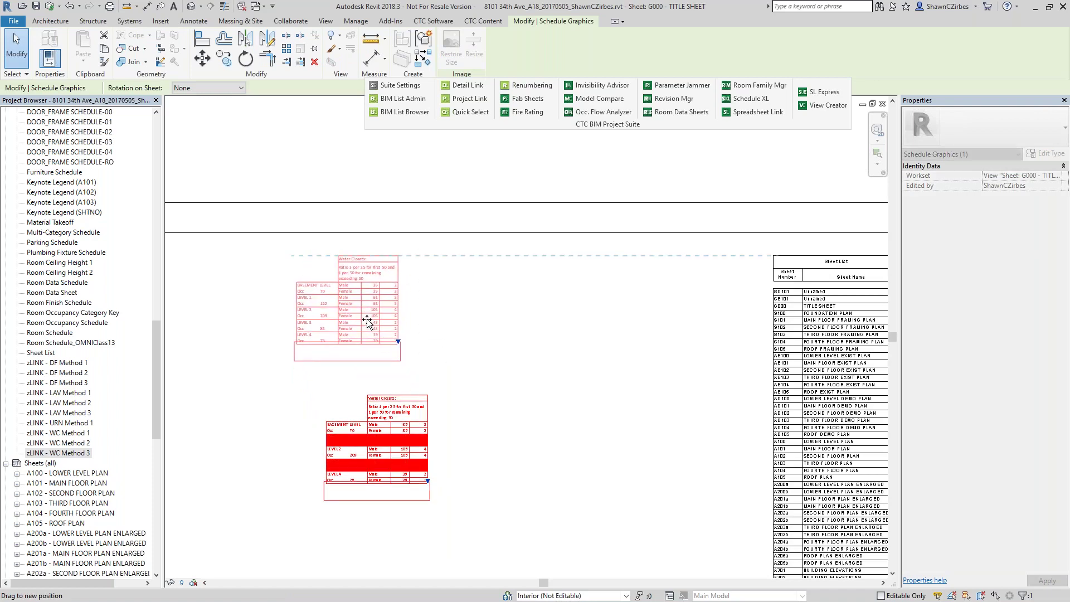
left_click_drag(368, 322, 368, 324)
left_click(463, 337)
Place the zLINK - URN Method 1 schedule directly against the right edge of the Water Closets schedule.
scroll(511, 342, "up", 5)
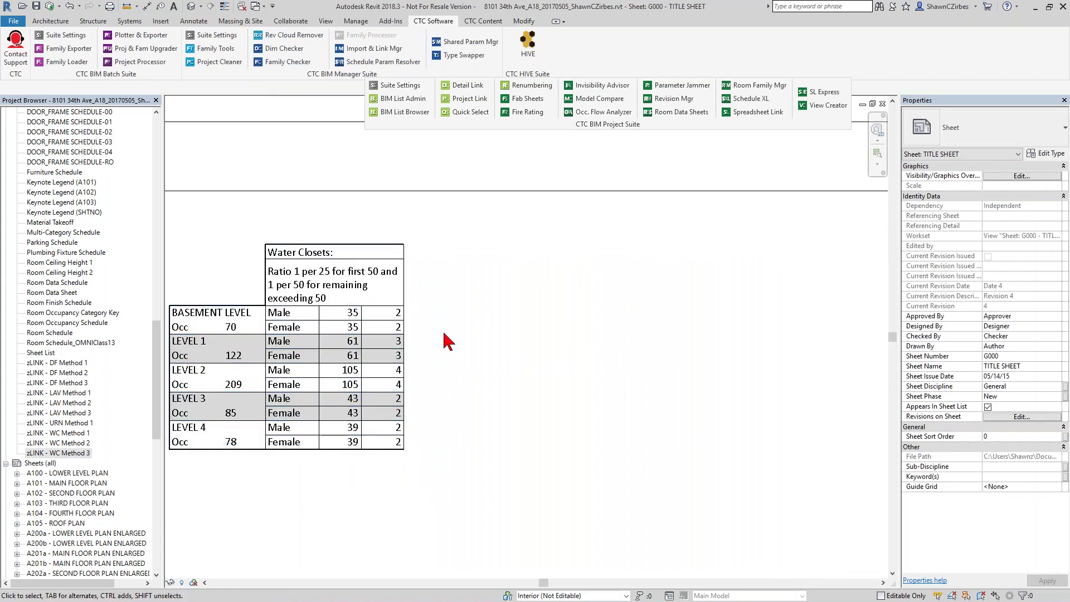
middle_click_drag(453, 334, 557, 499)
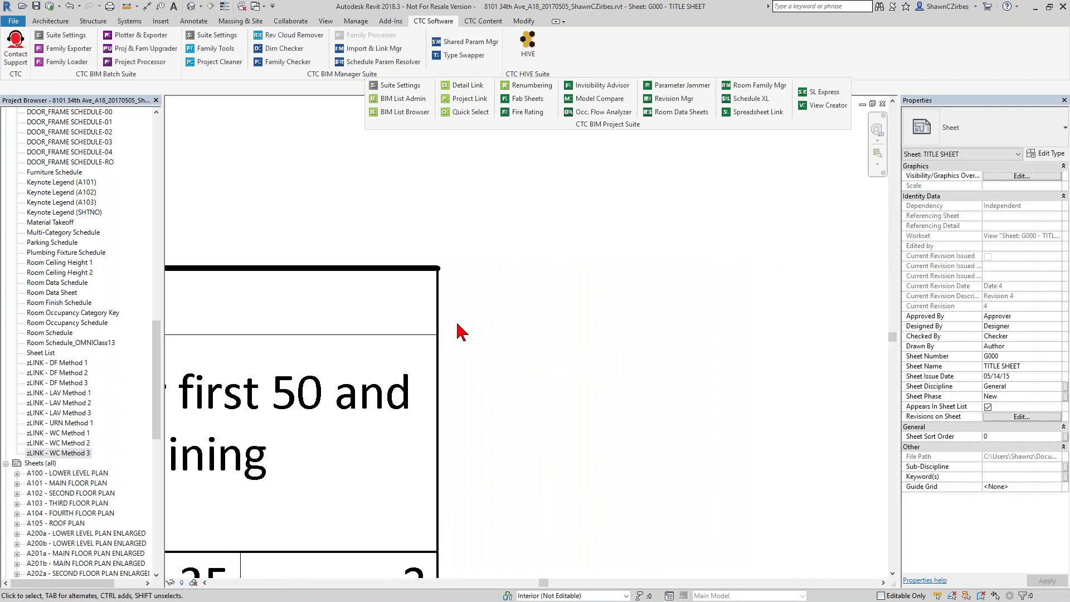
scroll(474, 412, "up", 3)
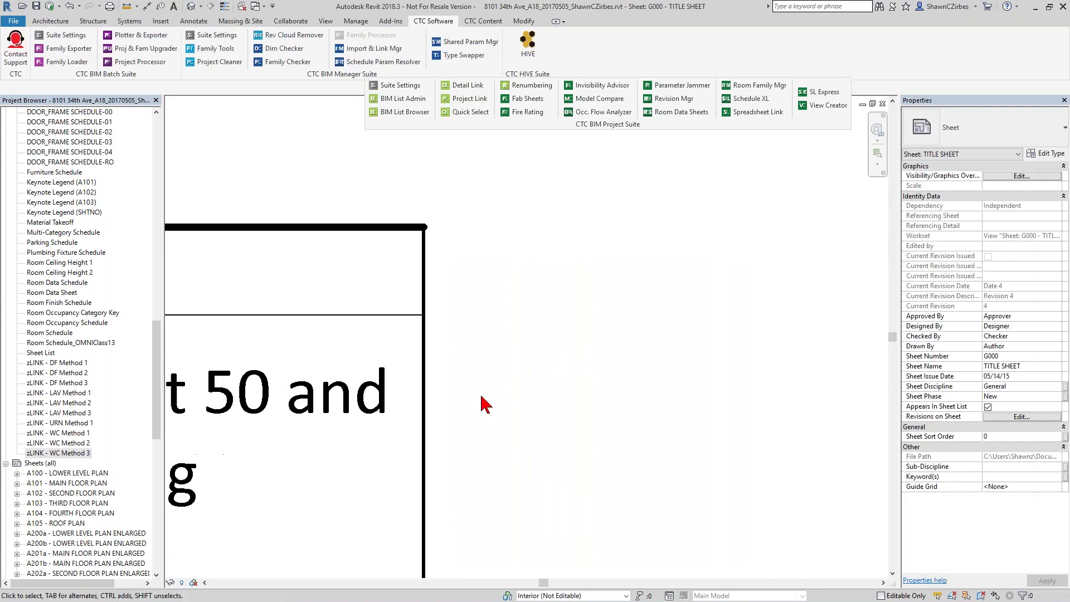
scroll(502, 471, "down", 5)
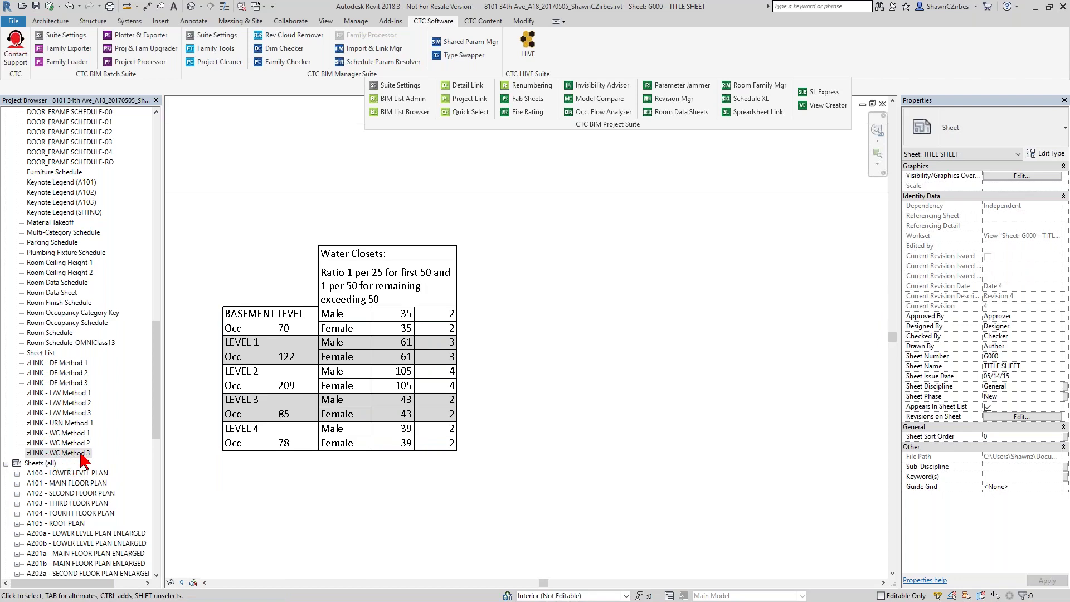
left_click(56, 424)
left_click_drag(533, 427, 506, 356)
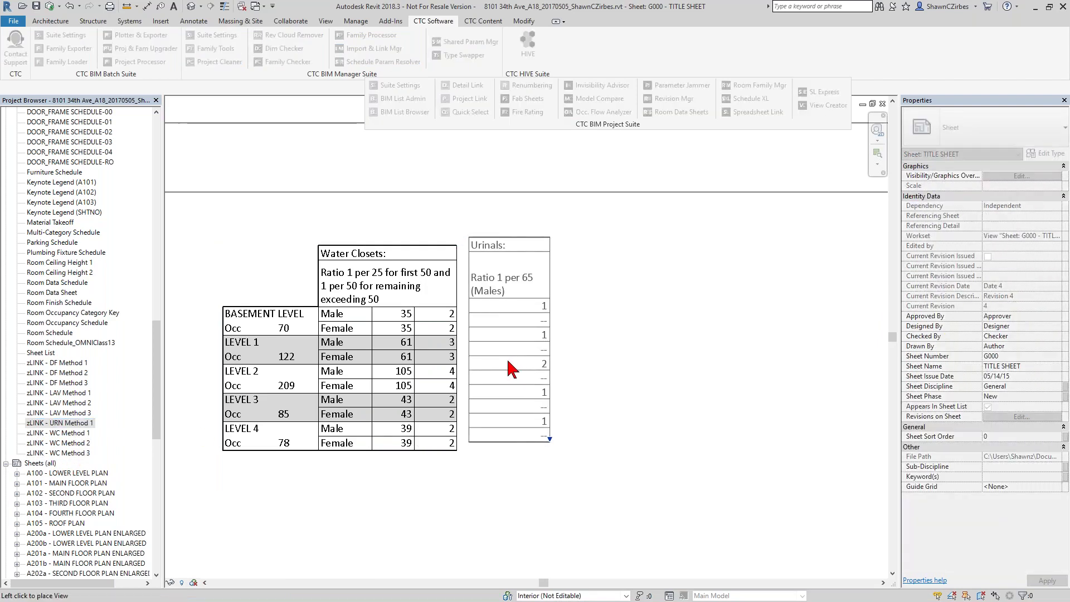
left_click(501, 373)
Place the zLINK - LAV Method 3 and zLINK - DF Method 1 schedules in a row to the right of the Urinals schedule.
left_click_drag(73, 413, 597, 365)
left_click(610, 370)
left_click_drag(56, 363, 734, 379)
left_click(736, 376)
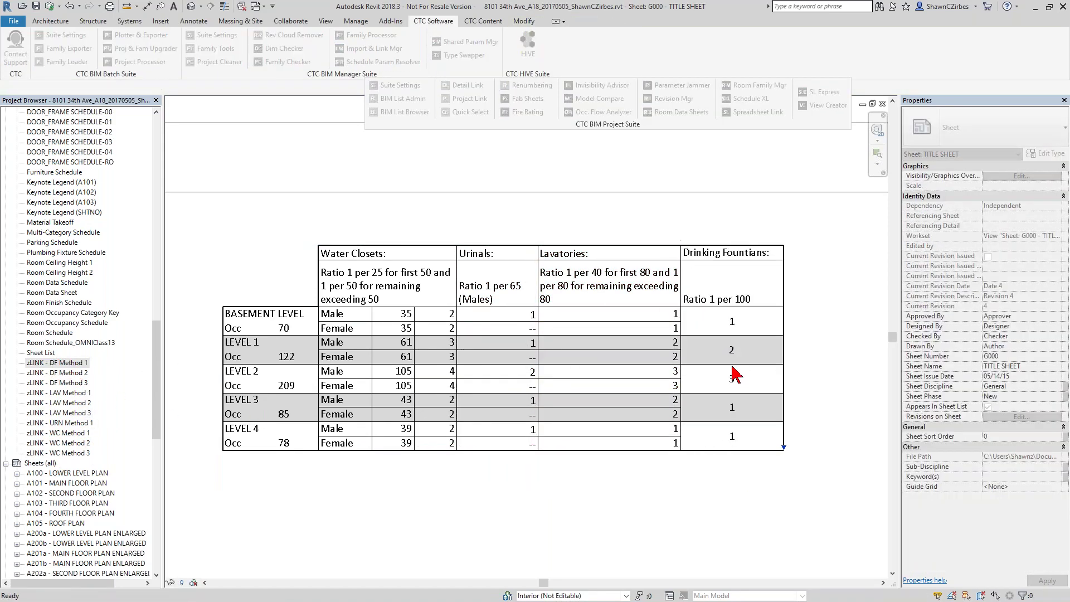
left_click(633, 518)
Examine the combined fixture schedules on the title sheet, checking the headings, ratio text, borders and alignment of their rows.
scroll(630, 519, "down", 1)
middle_click_drag(630, 519, 593, 494)
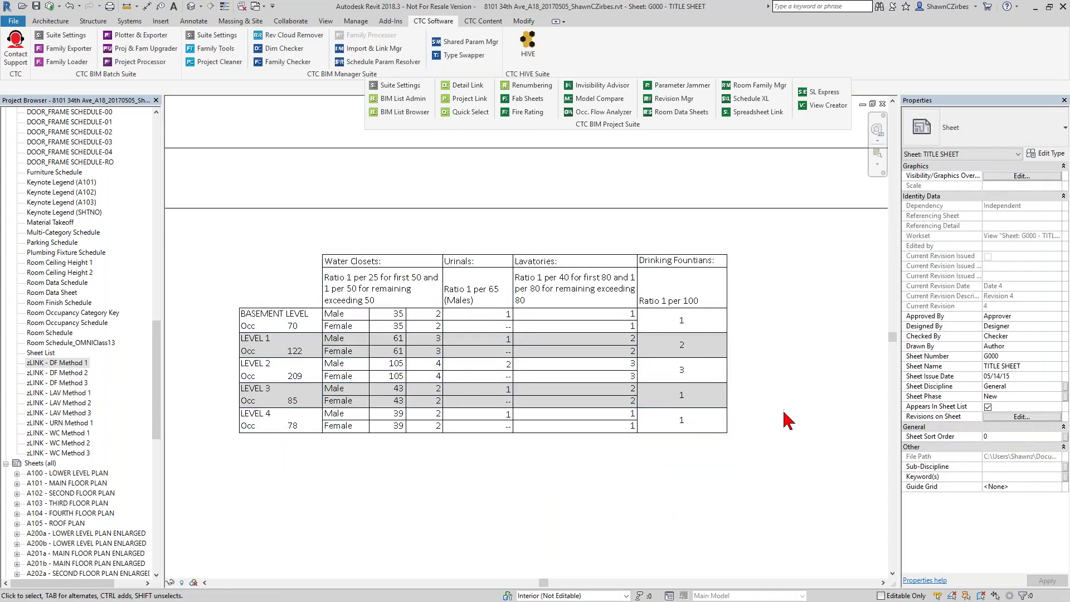
scroll(580, 312, "up", 4)
middle_click_drag(428, 303, 444, 227)
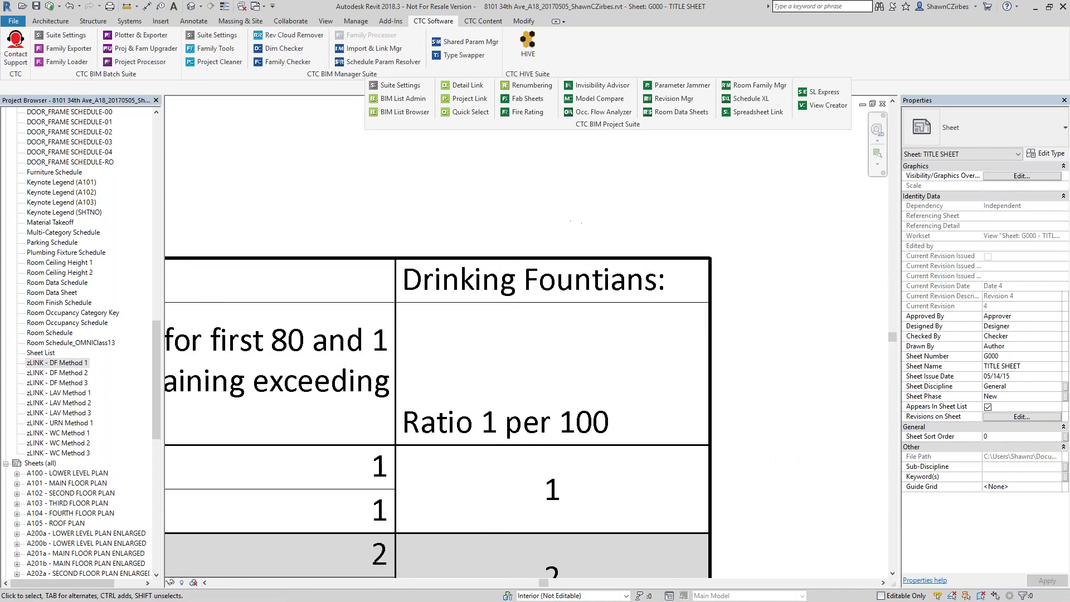
scroll(445, 227, "down", 2)
scroll(626, 223, "down", 4)
middle_click_drag(604, 223, 626, 222)
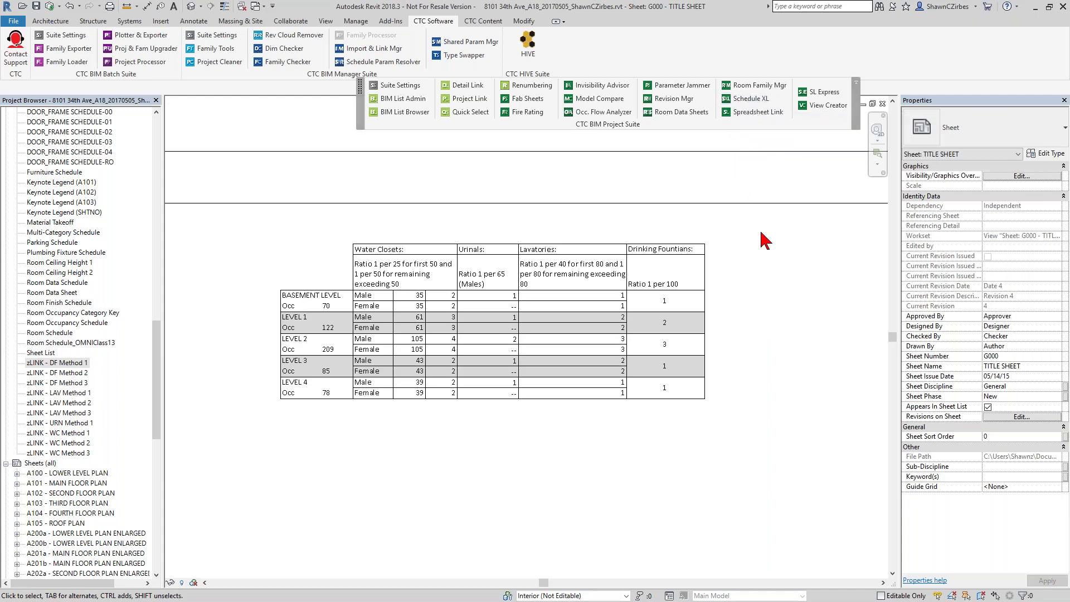
scroll(770, 285, "down", 5)
middle_click_drag(769, 282, 579, 183)
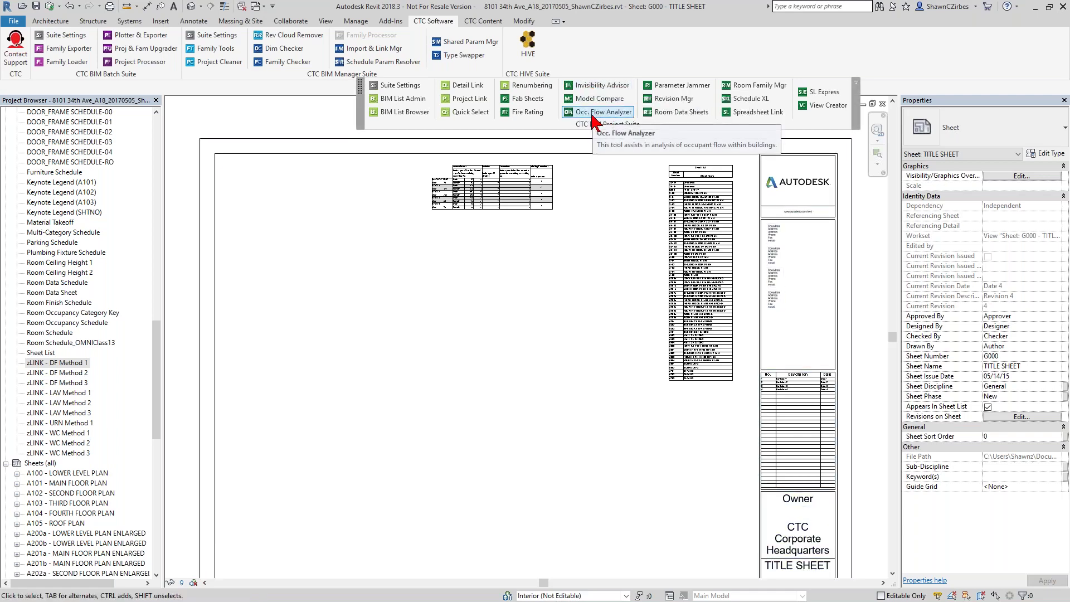
Go to the 01 - Code Plan floor plan and examine the room tags' areas and occupant counts around the training and conference rooms.
left_click(596, 112)
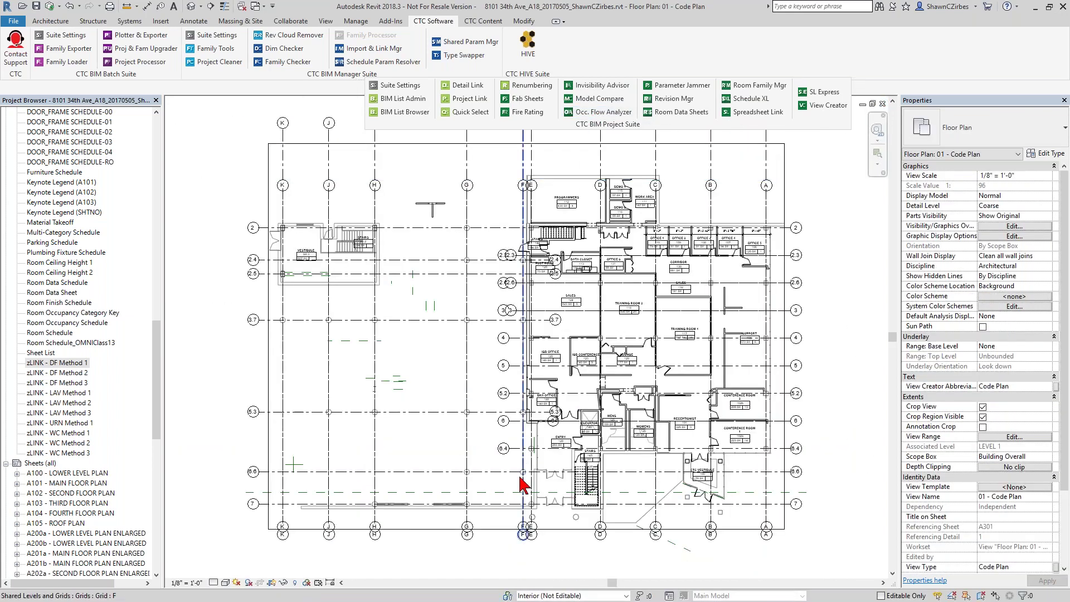
scroll(748, 389, "up", 4)
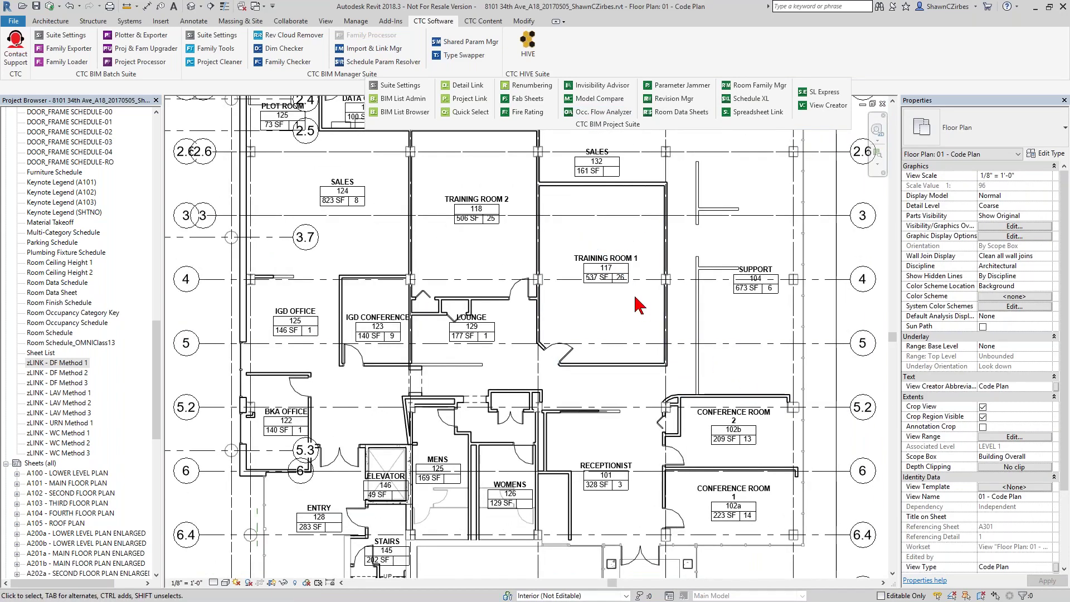
scroll(639, 305, "up", 2)
middle_click_drag(639, 305, 554, 407)
scroll(541, 396, "down", 3)
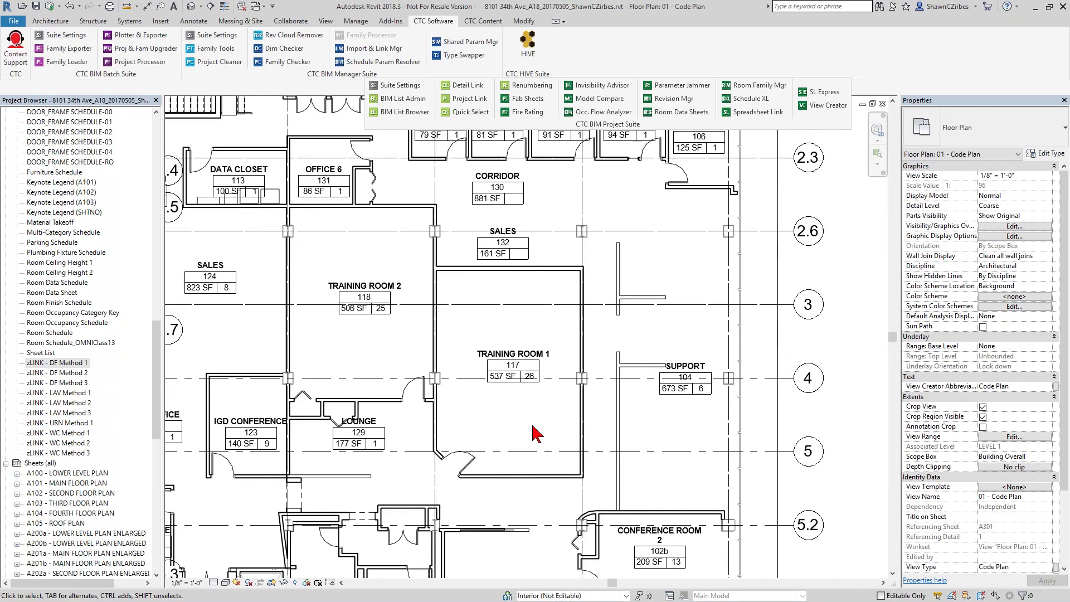
scroll(558, 290, "down", 2)
scroll(557, 290, "down", 1)
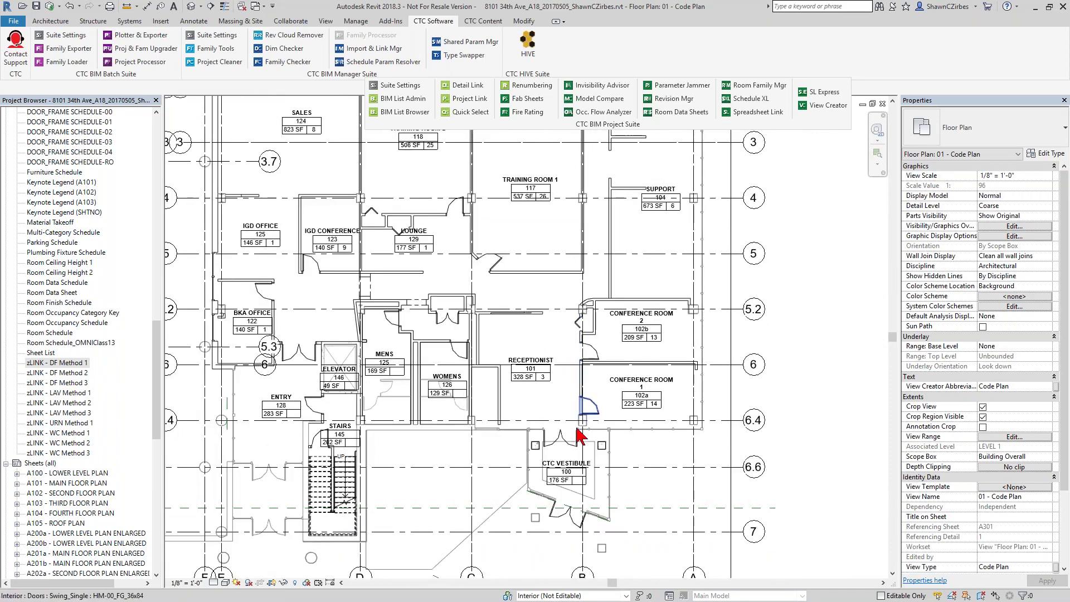
scroll(502, 341, "up", 3)
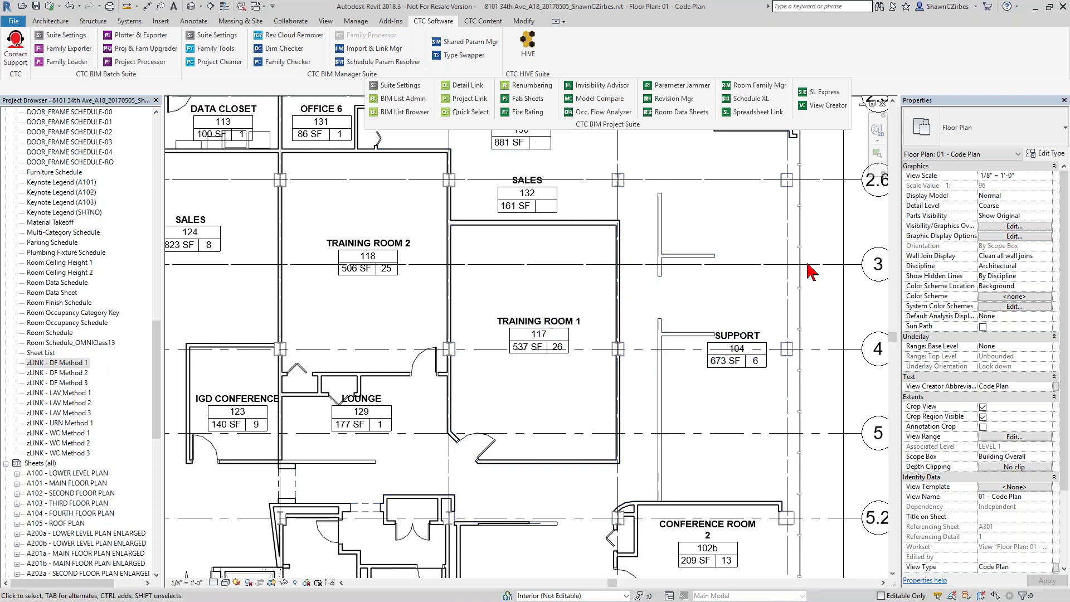
Turn on the Furniture category in the code plan's Visibility/Graphic Overrides and check the plan for hidden elements with Reveal Hidden Elements.
left_click(1010, 227)
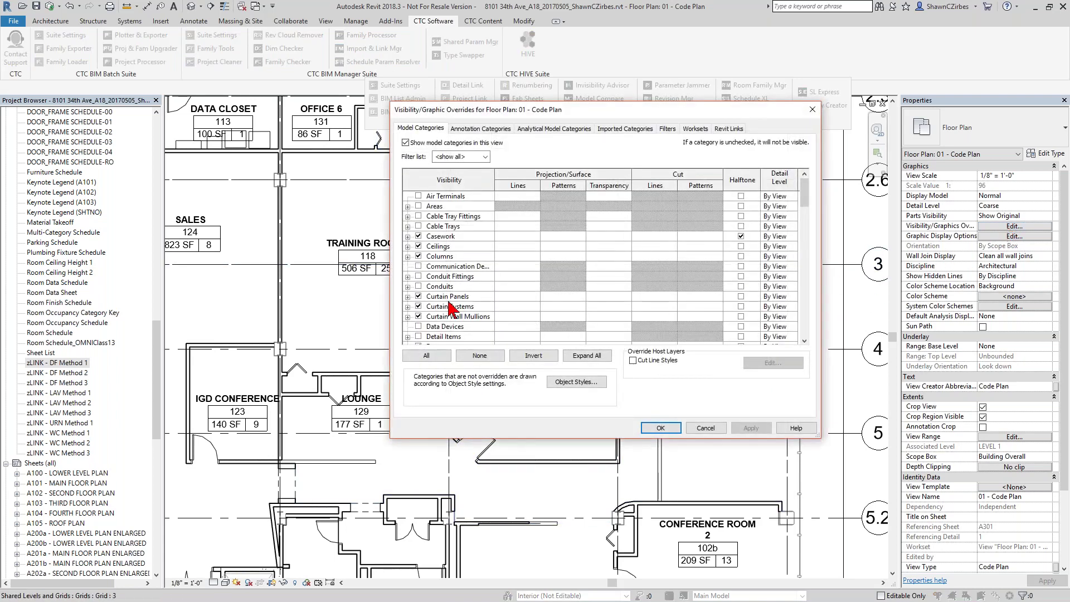
scroll(451, 308, "down", 5)
scroll(452, 307, "down", 1)
left_click(422, 278)
left_click(419, 276)
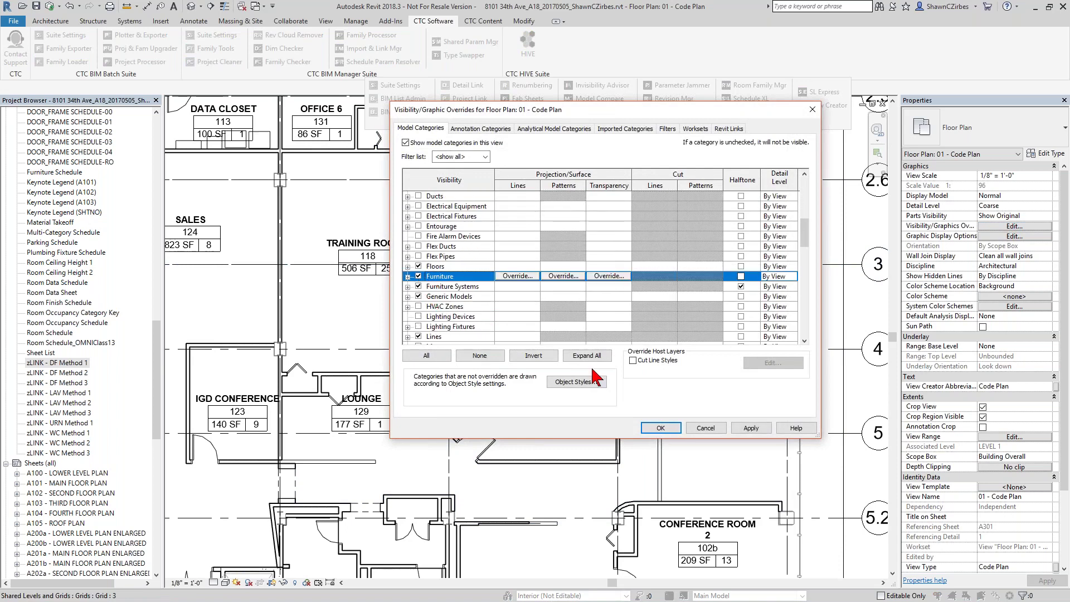
left_click(660, 429)
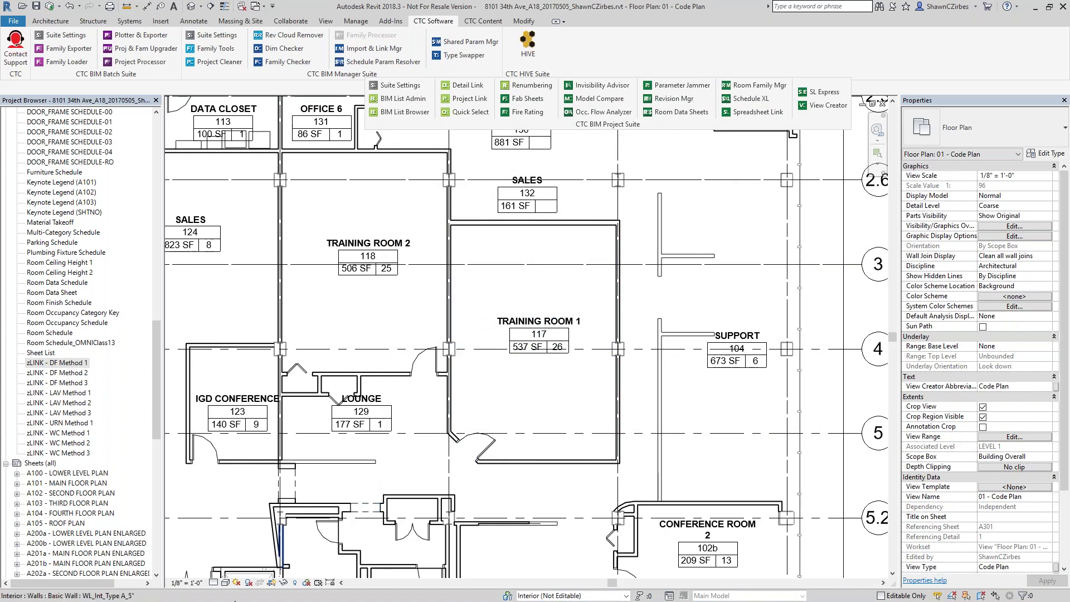
left_click(294, 584)
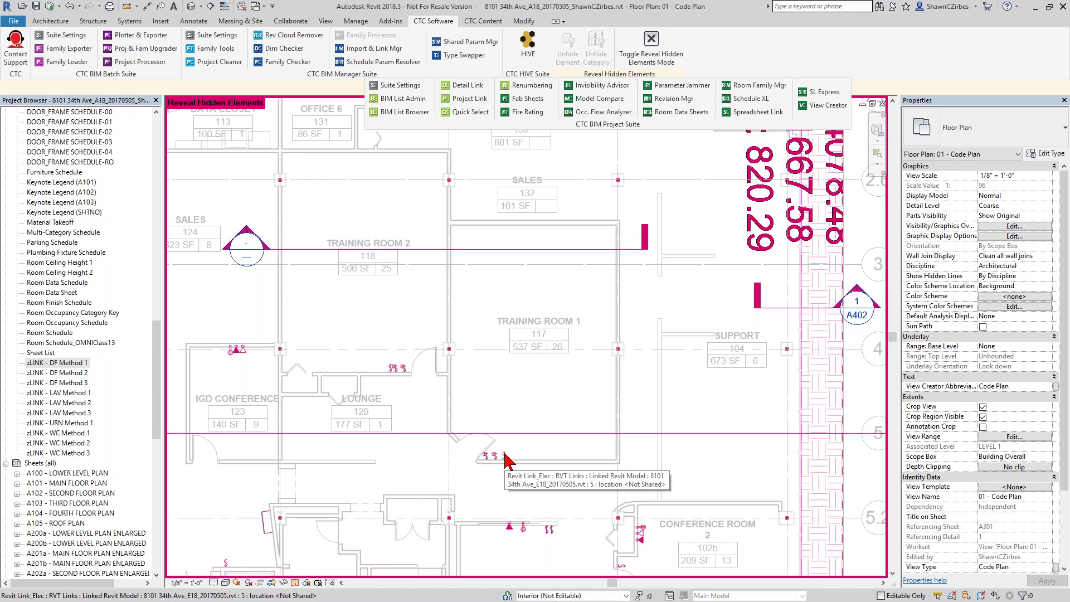
left_click(293, 583)
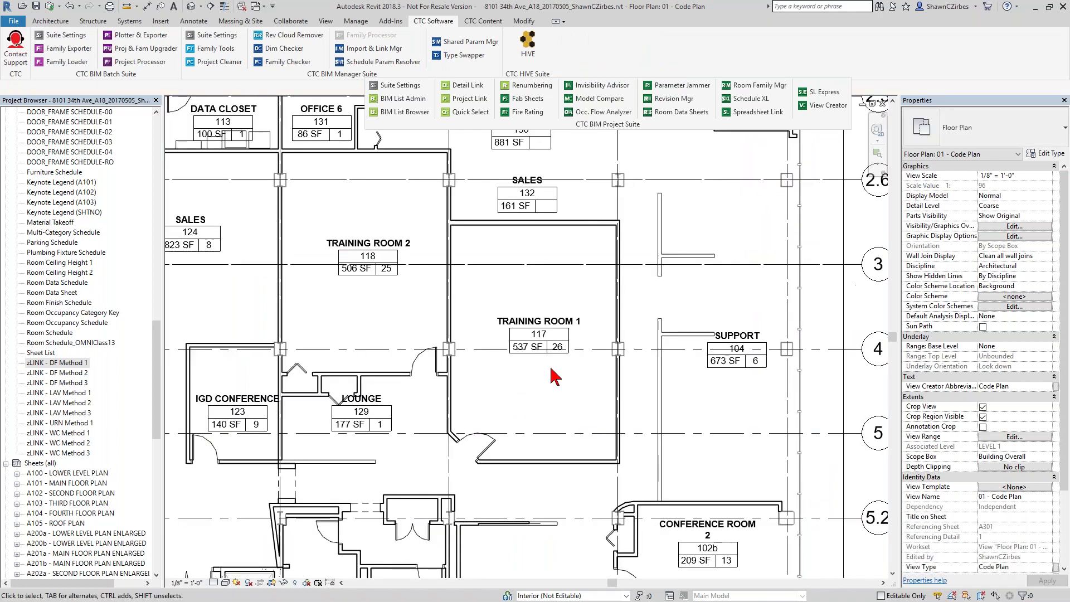
Open the Main Floor - Finish Plan and inspect the desks and chairs in the training rooms and Training Room 1's properties.
left_click_drag(162, 421, 156, 277)
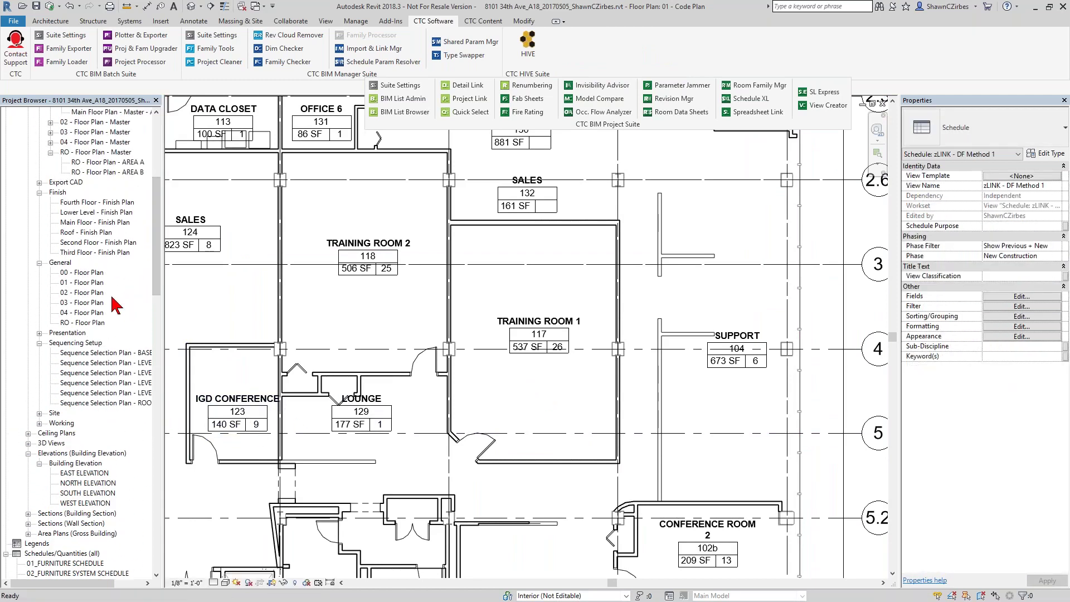
left_click(85, 223)
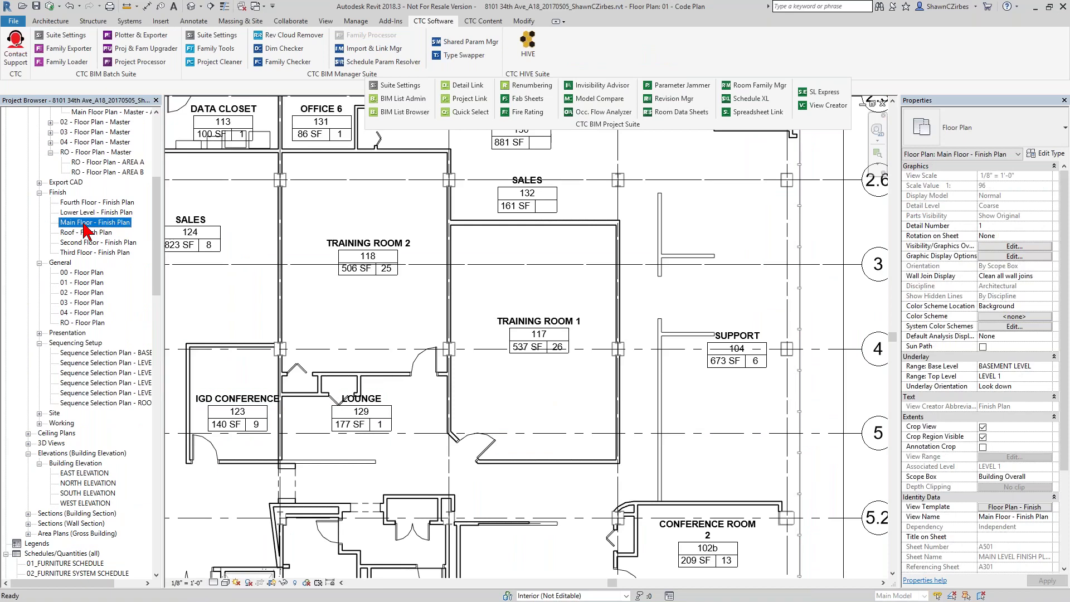
double_click(83, 225)
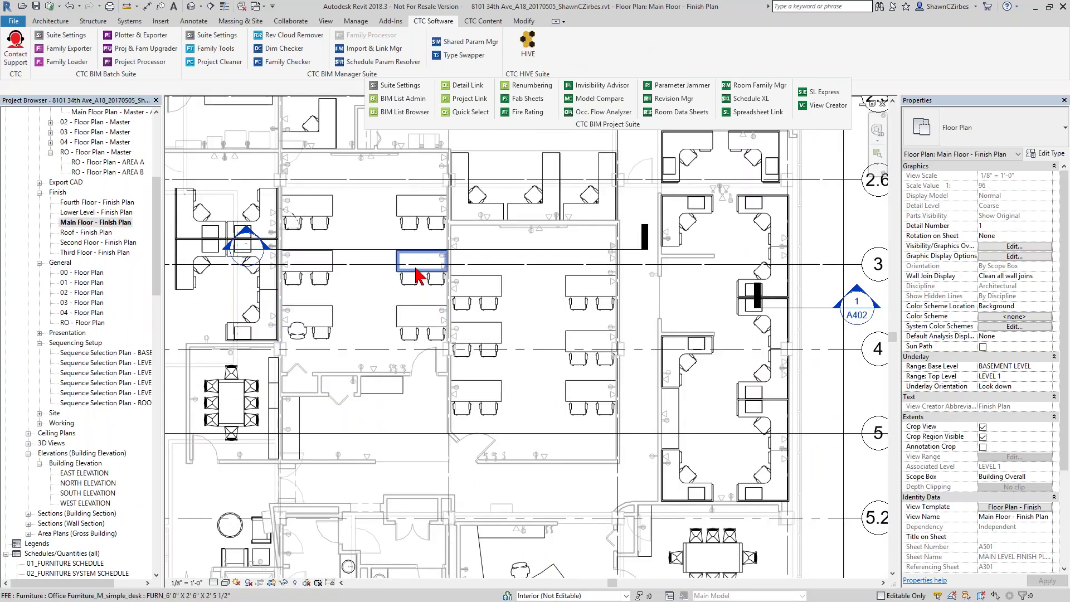
left_click(415, 267)
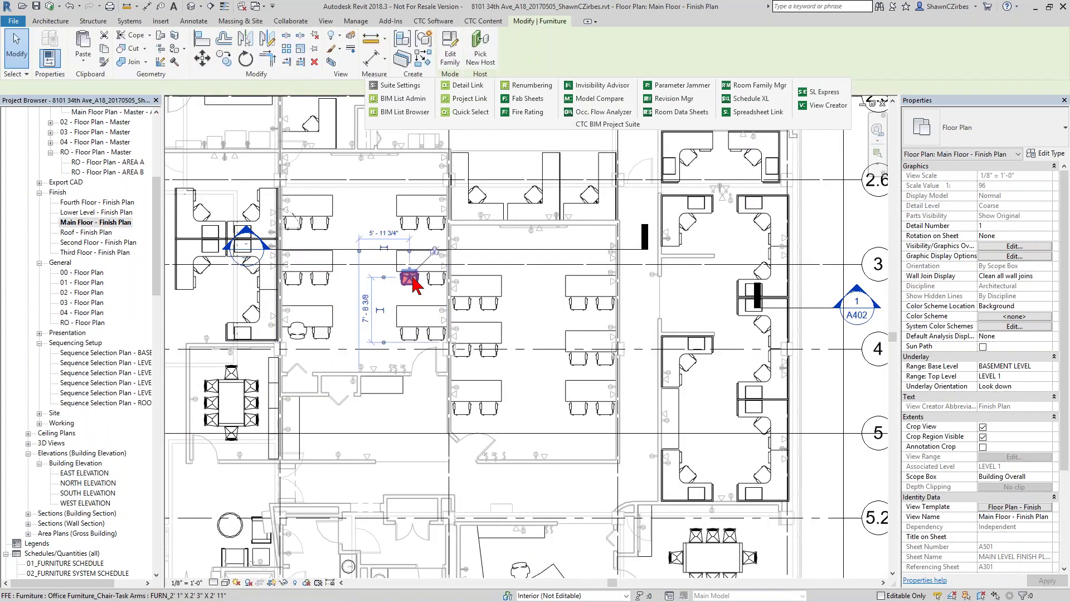
left_click(477, 286)
left_click(591, 286)
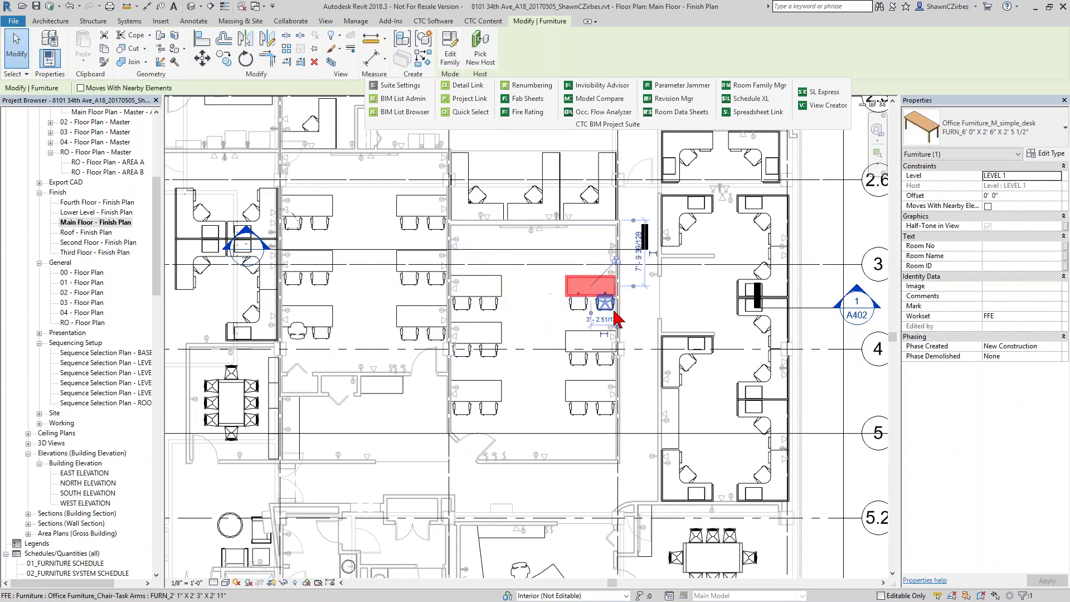
left_click(536, 325)
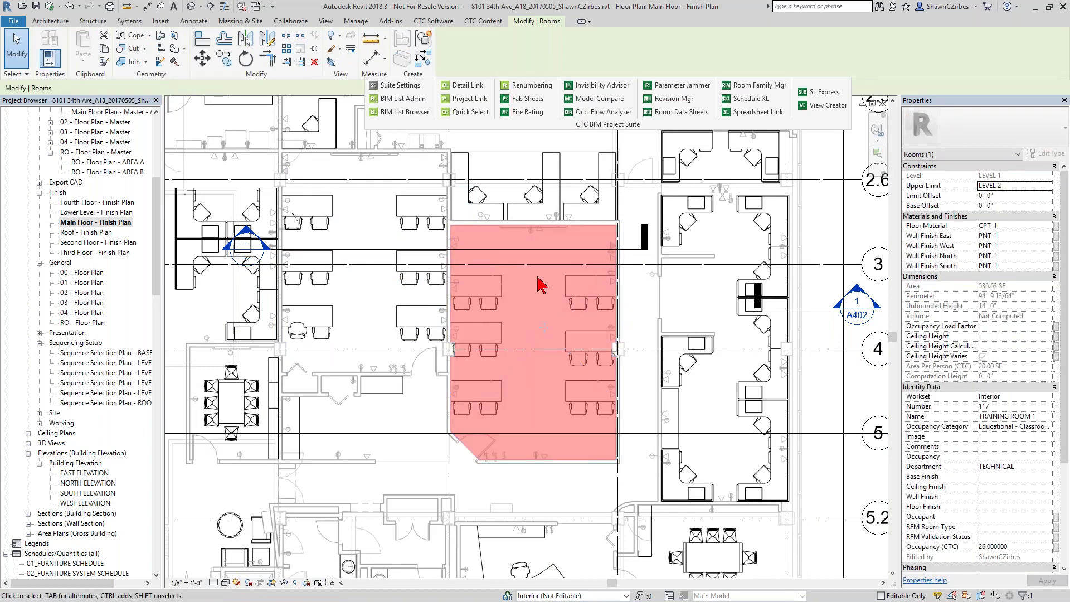
Switch back to the 01 - Code Plan to check Training Room 1's occupancy, and clear the room selection.
key("ctrl+Tab")
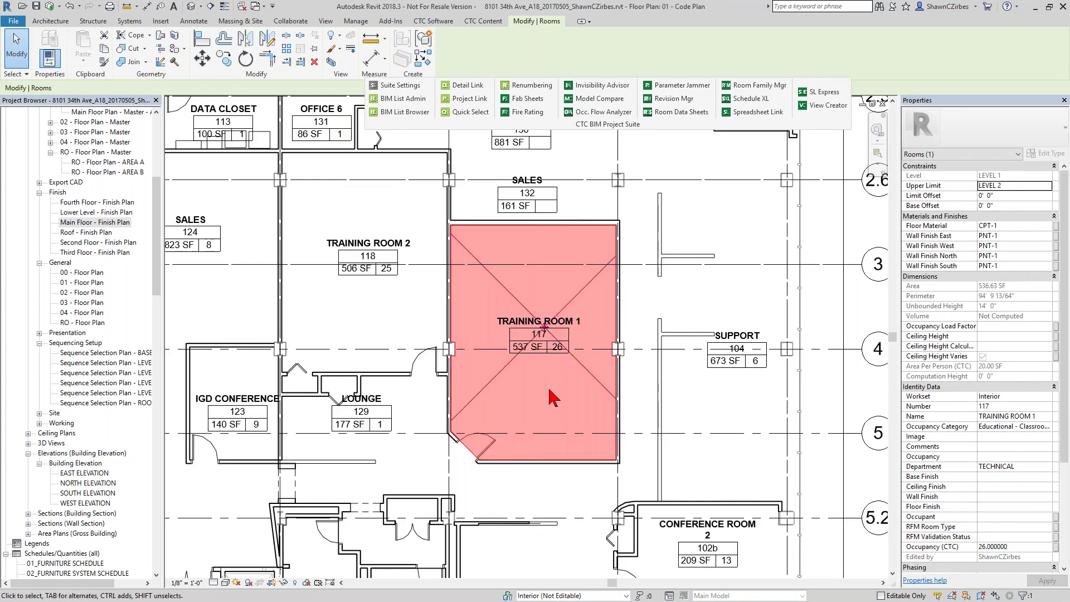
middle_click_drag(516, 389, 501, 379)
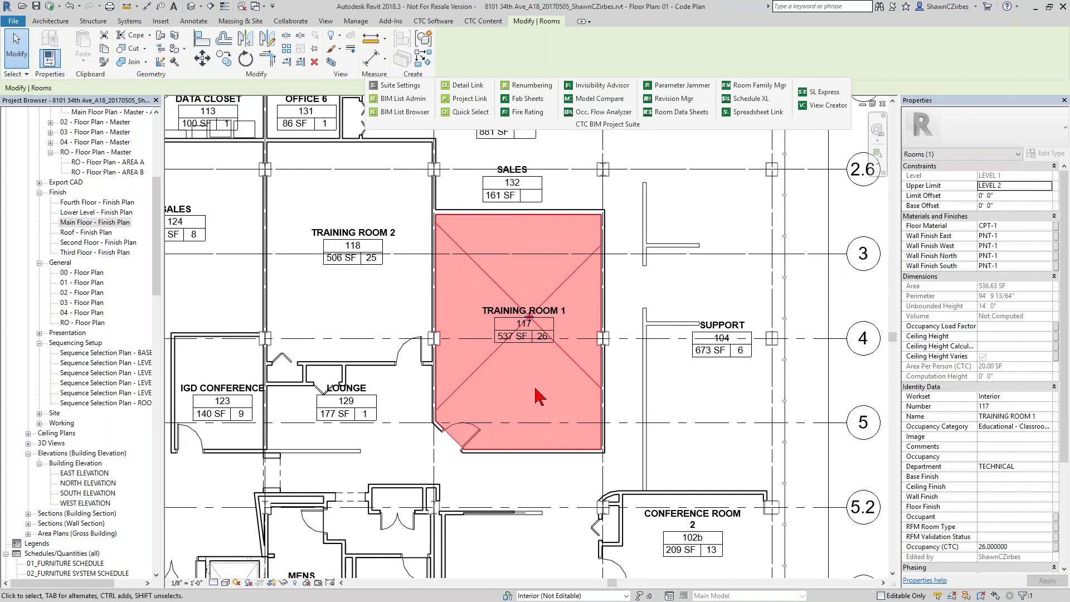
key("Escape")
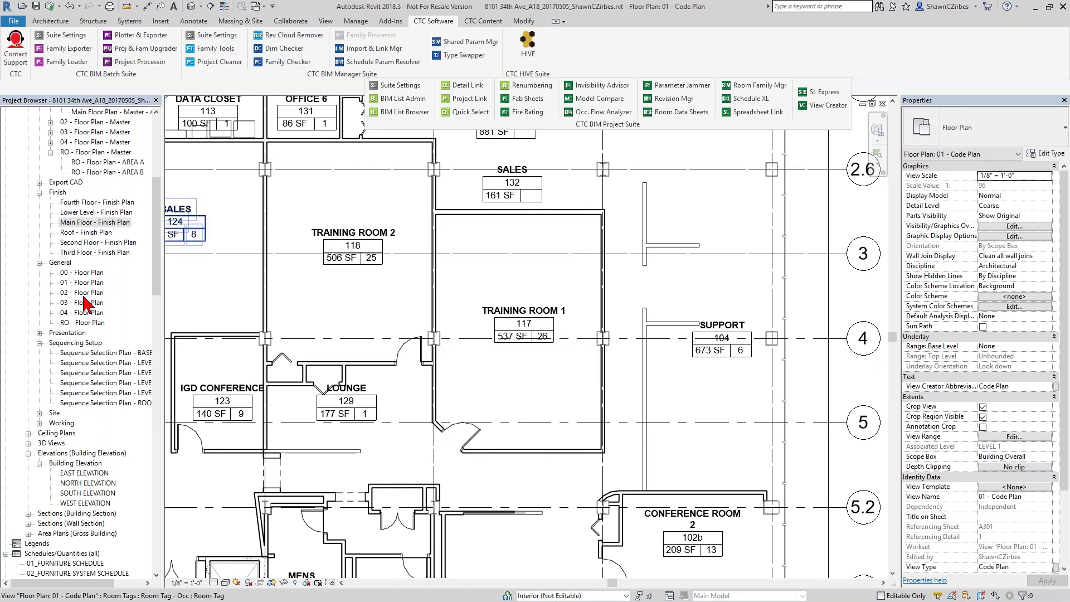
Tile the Main Floor - Finish Plan and 01 - Code Plan views side by side, with the remaining title sheet window minimized.
double_click(89, 222)
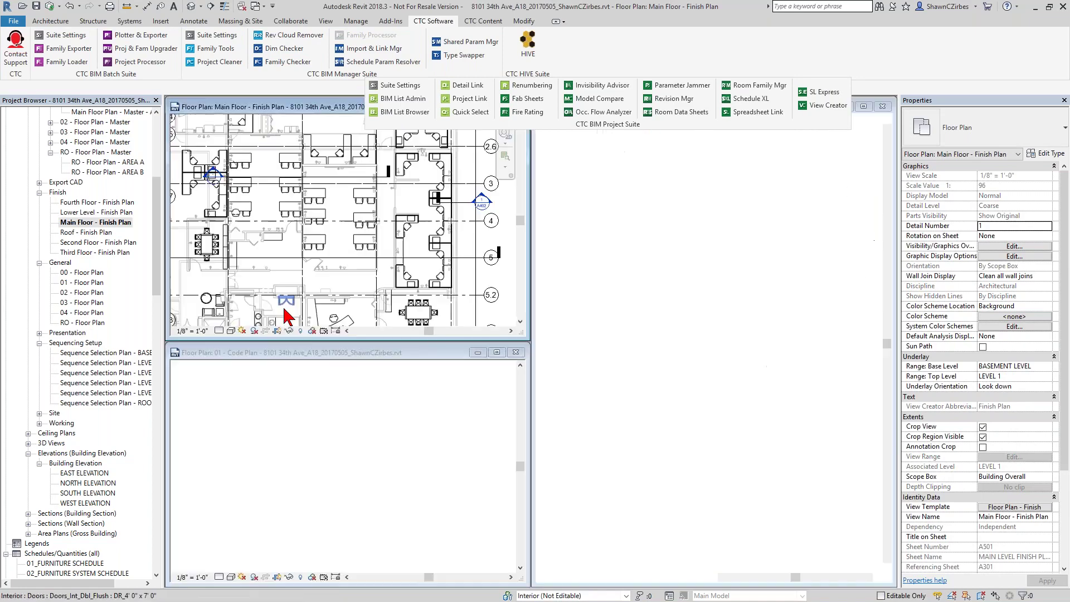
left_click(864, 109)
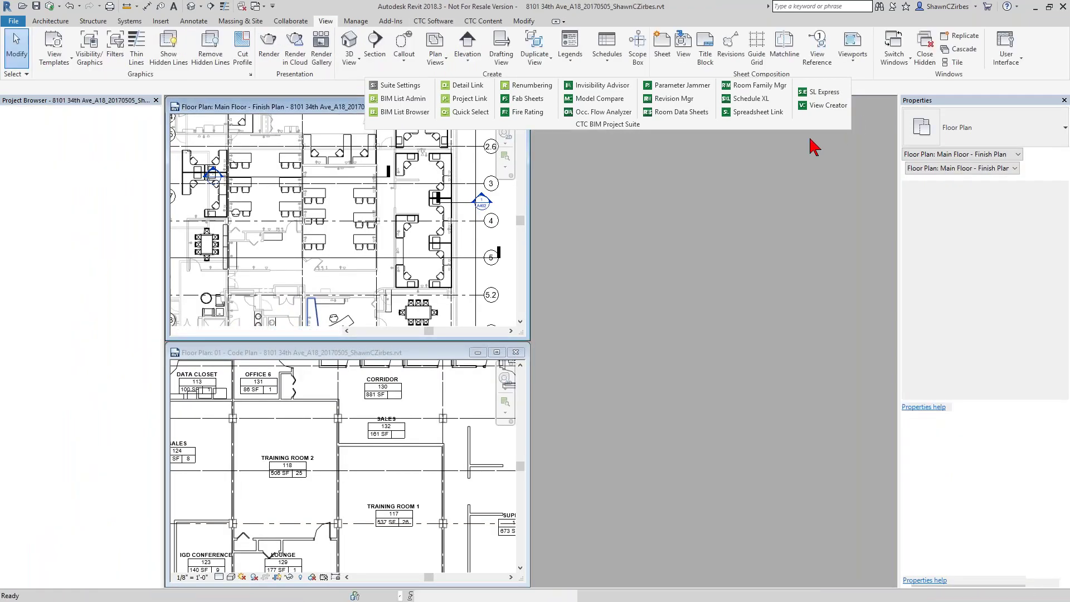
key("w")
key("t")
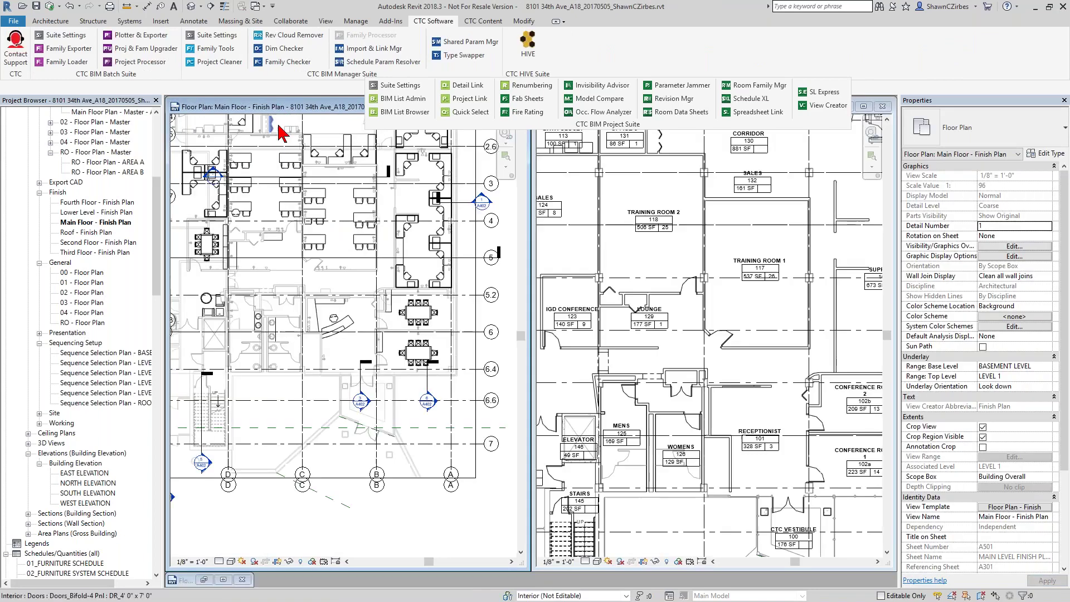
Select a task chair at a desk in Training Room 1 of the Main Floor - Finish Plan.
scroll(334, 282, "up", 3)
middle_click_drag(334, 282, 439, 226)
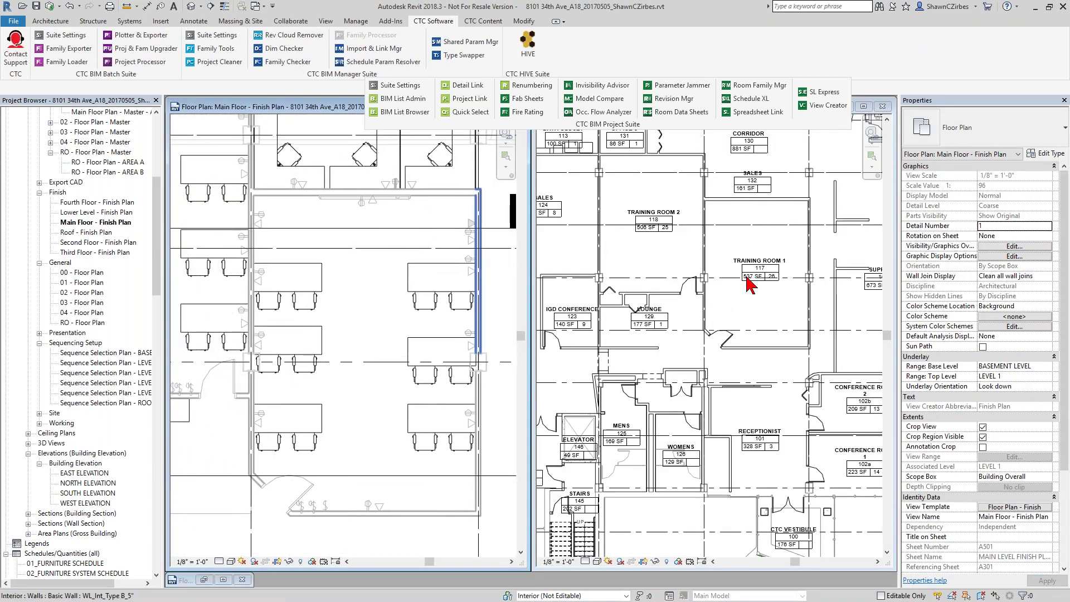
scroll(735, 293, "up", 5)
middle_click_drag(688, 330, 726, 381)
left_click(428, 310)
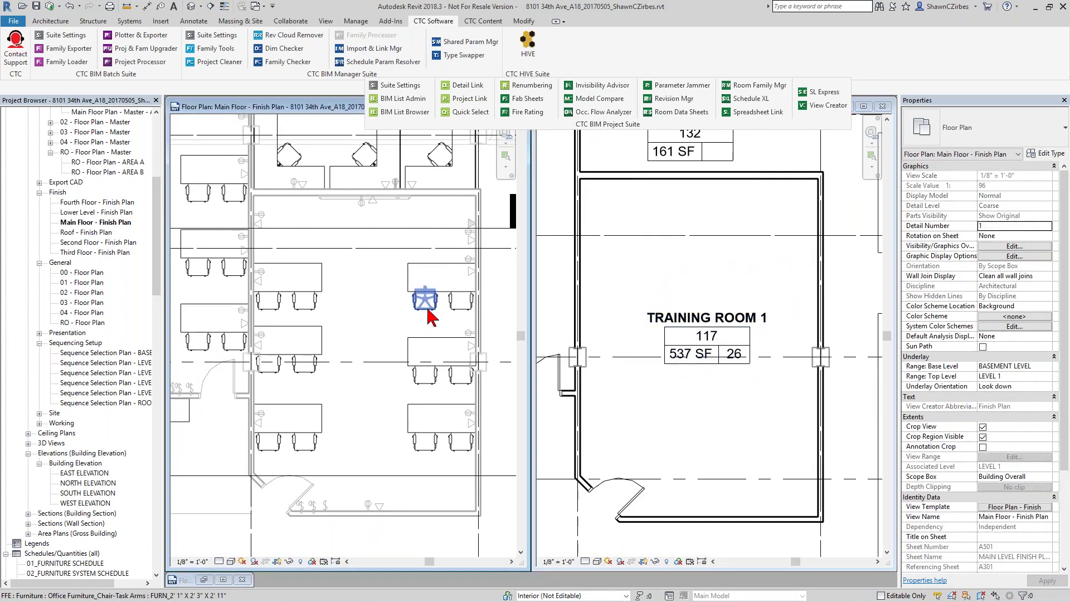
left_click(479, 310)
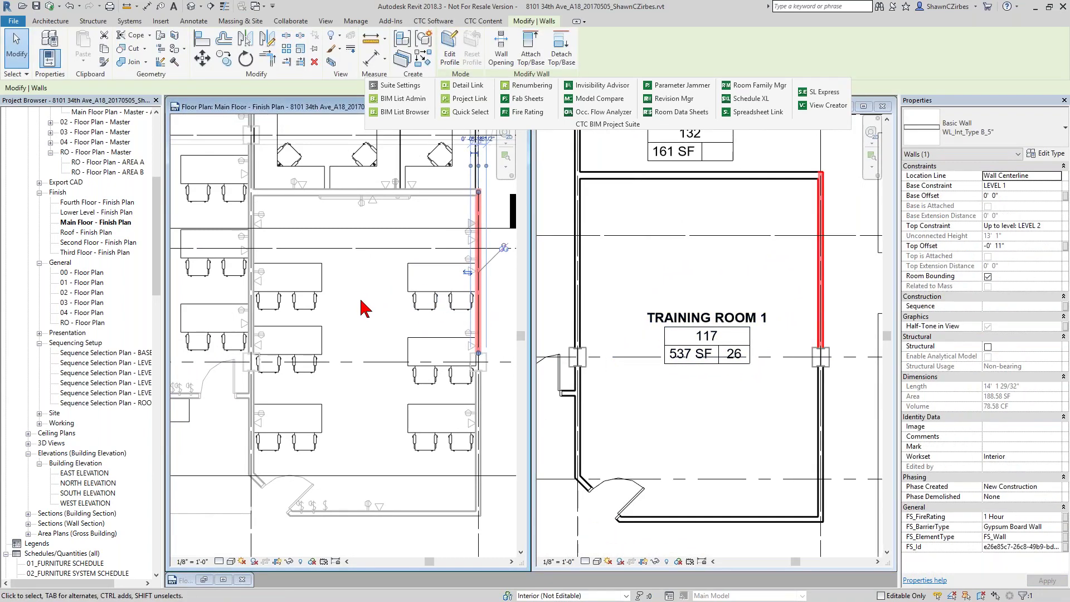
left_click(363, 326)
left_click(424, 310)
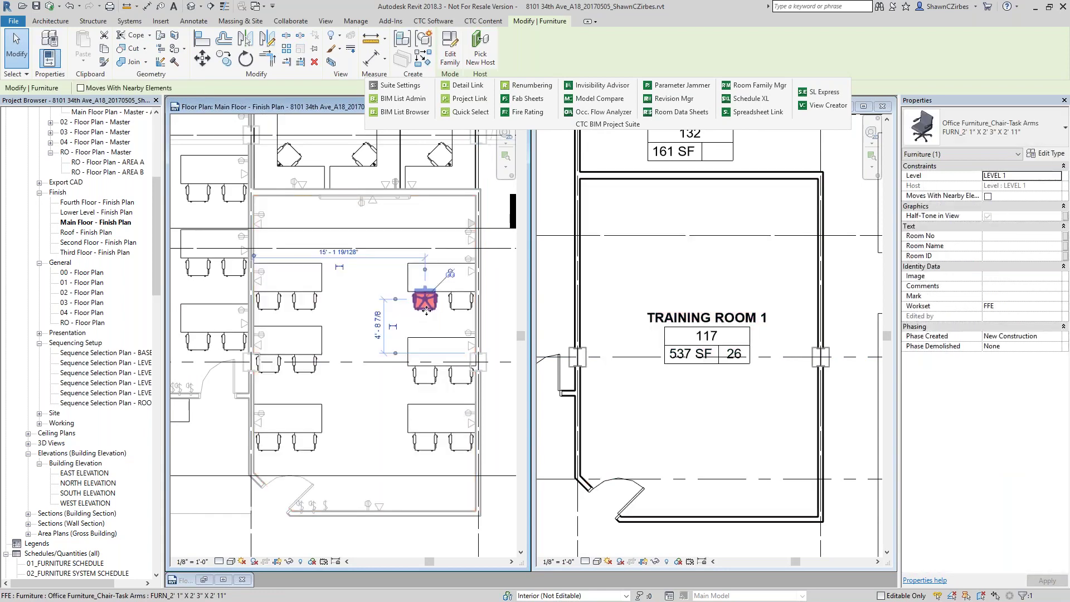
Clear the selection, reselect the same task chair in the finish plan, and make 01 - Code Plan the active view.
left_click(764, 289)
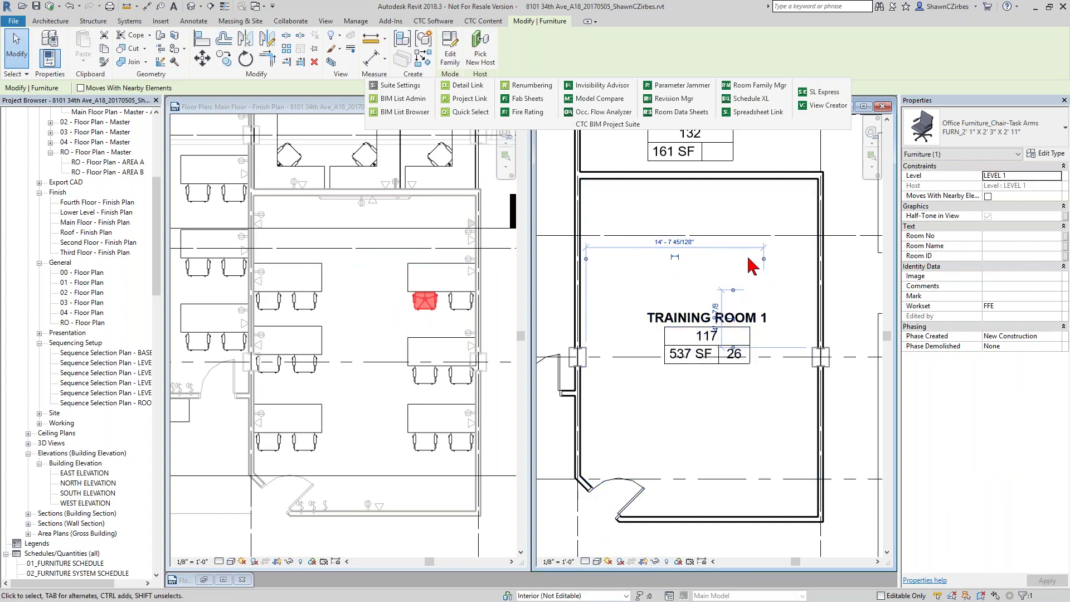
left_click(790, 277)
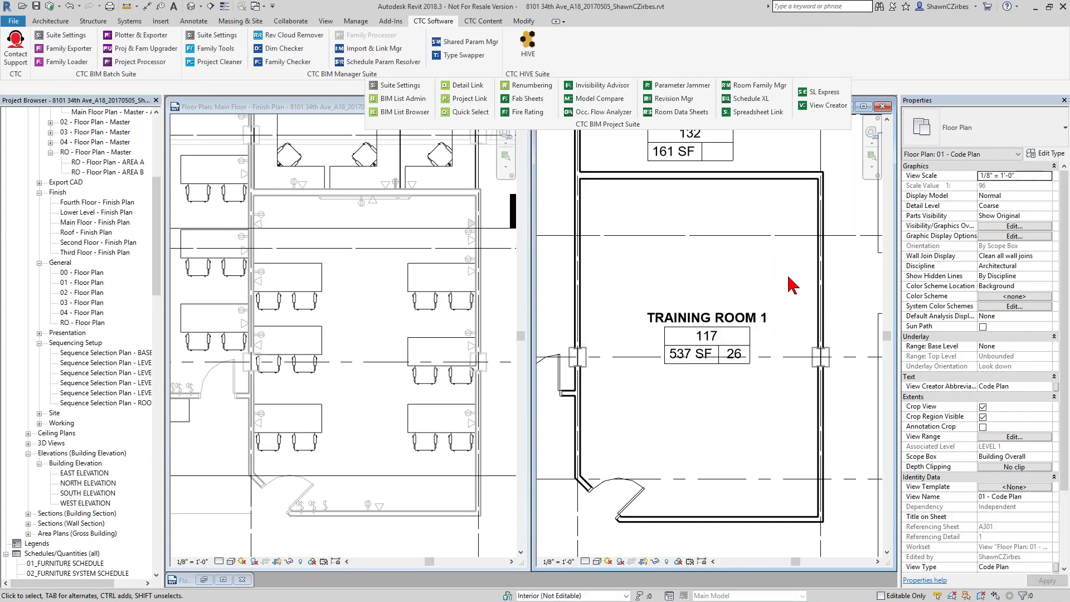
left_click(430, 313)
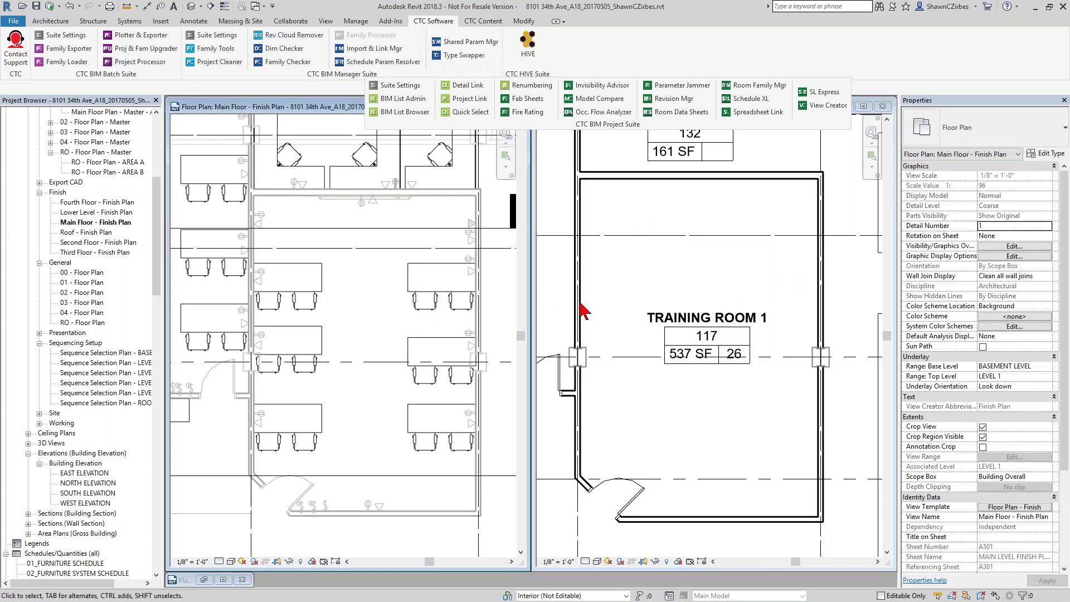
left_click(431, 306)
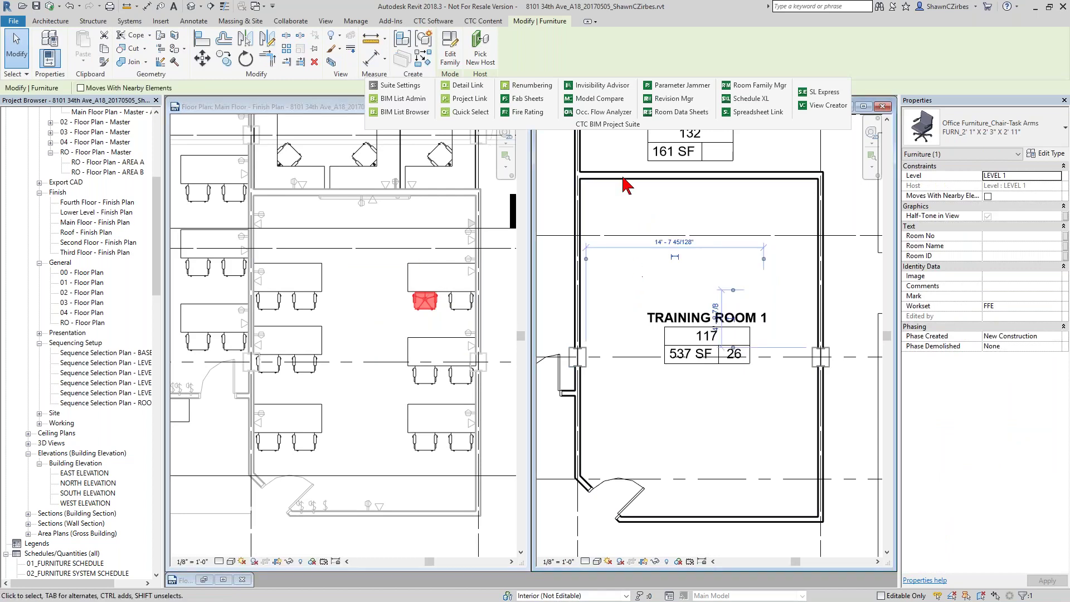
Run Invisibility Advisor on the selected task chair with Floor Plan: 01 - Code Plan as the target view.
left_click(601, 89)
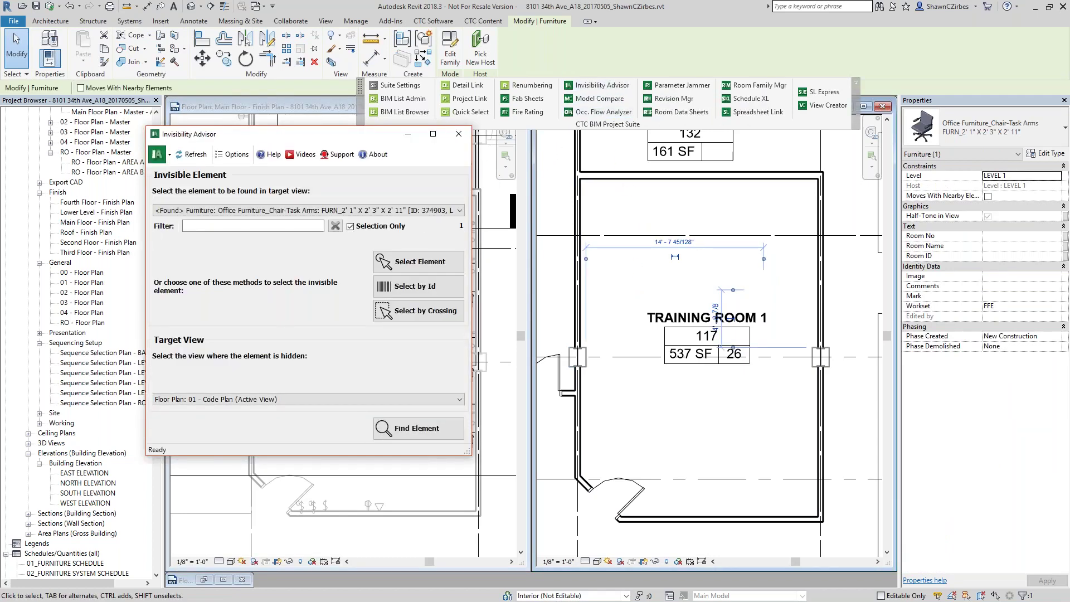
left_click_drag(331, 135, 263, 142)
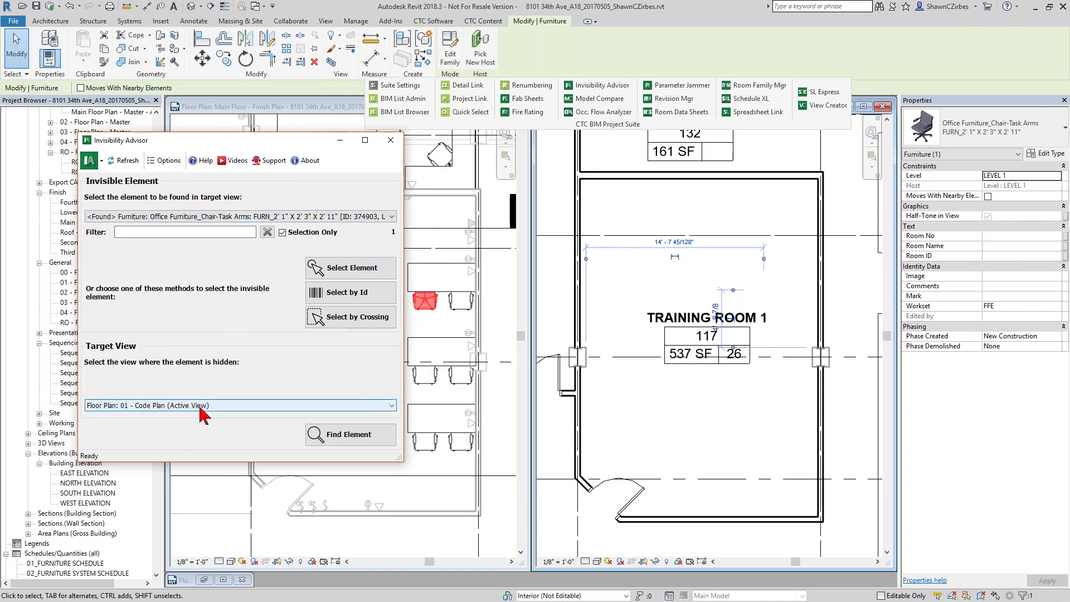
left_click(371, 406)
left_click(206, 435)
left_click(333, 440)
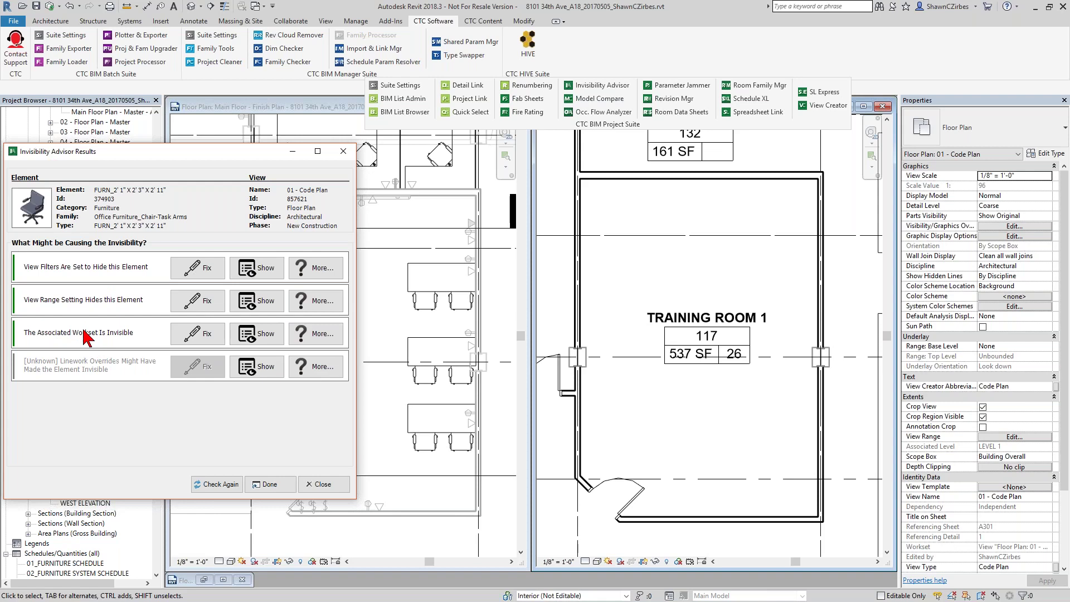
Check the FFE workset's visibility setting in the code plan's Visibility/Graphic Overrides and close them without changes.
left_click(1014, 226)
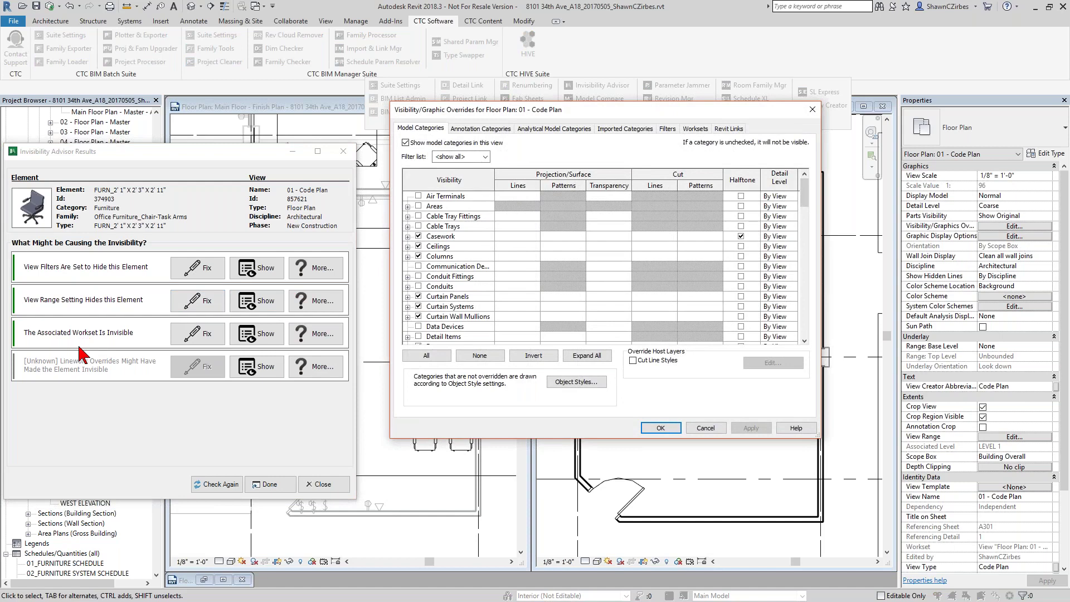
left_click(693, 128)
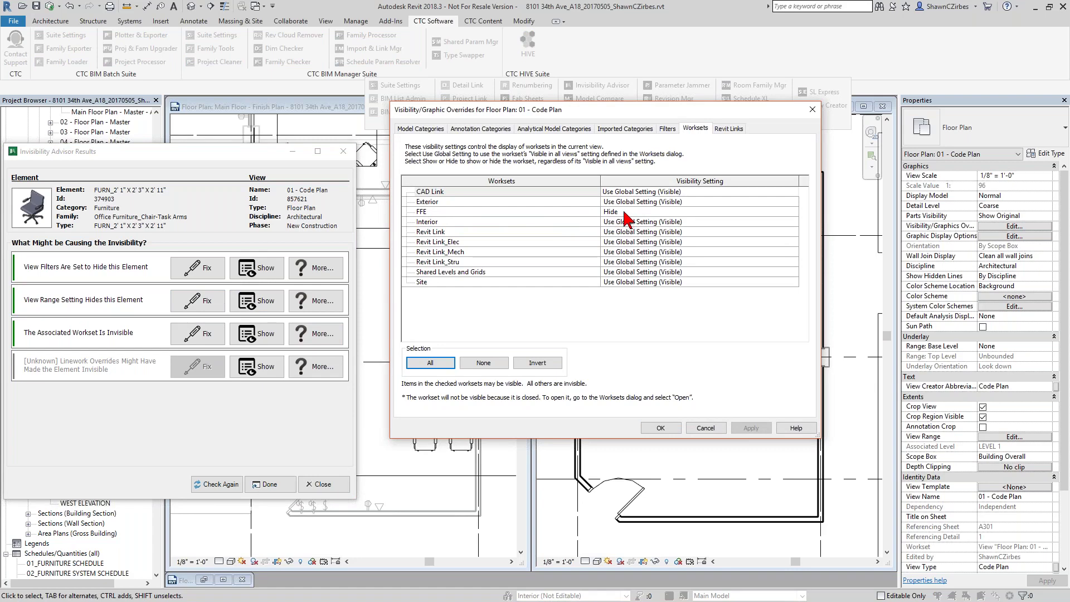
left_click(701, 428)
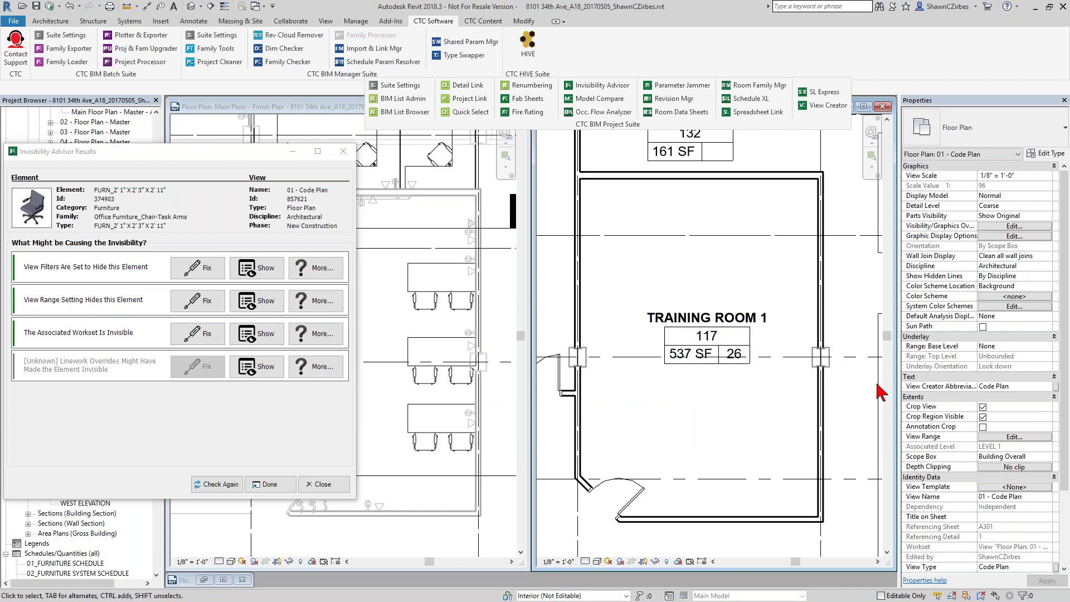
Check the code plan's View Range offsets for the bottom and view depth, and close the settings.
left_click(1014, 438)
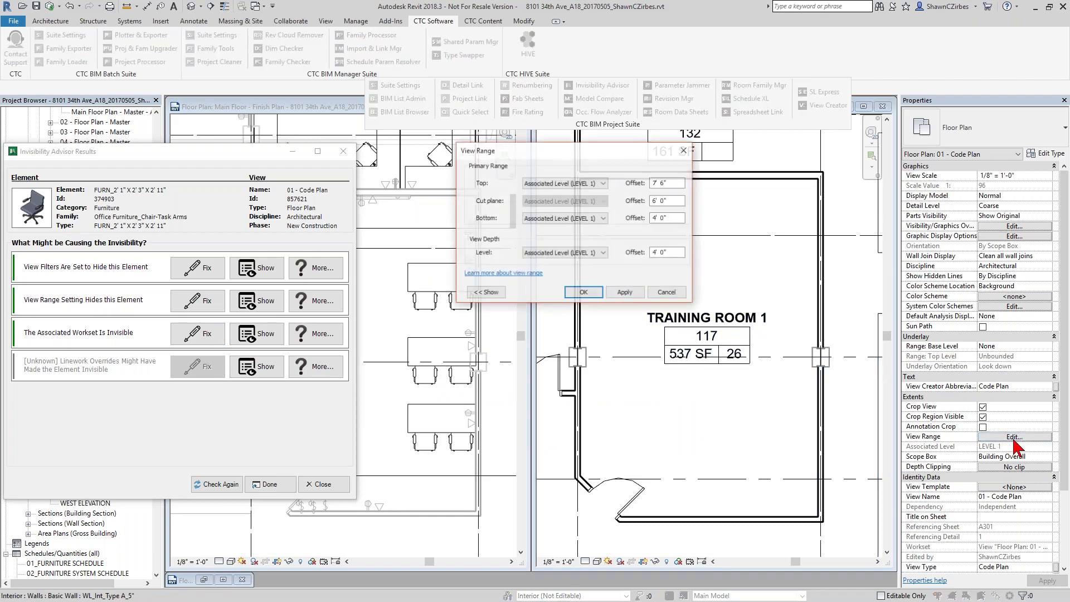
left_click(625, 293)
left_click(684, 150)
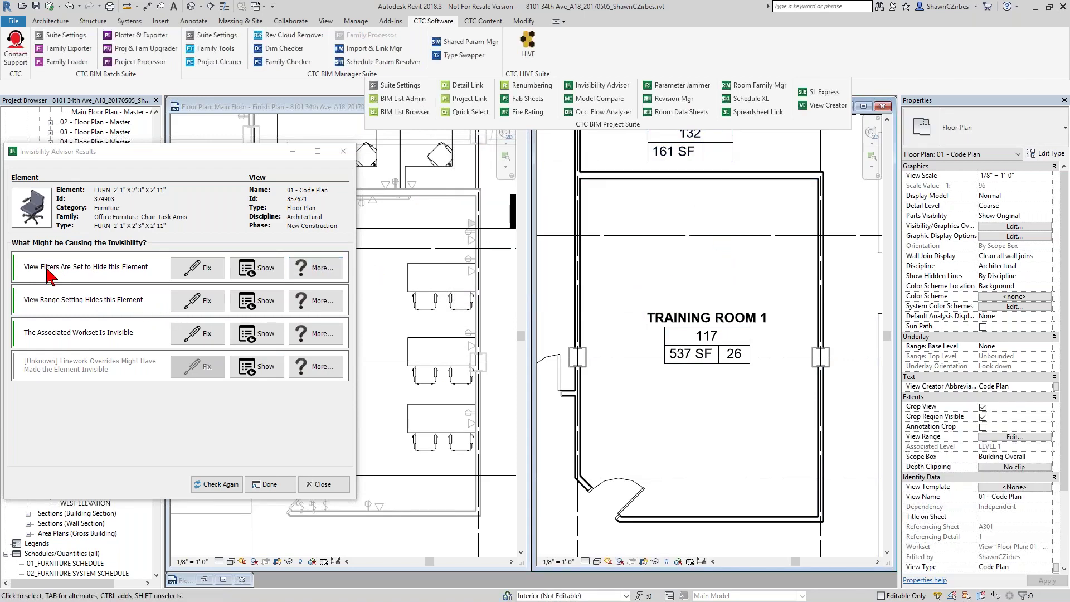
Check the Furniture filter's visibility in the code plan's Visibility/Graphic Overrides and close them without changes.
left_click(1003, 227)
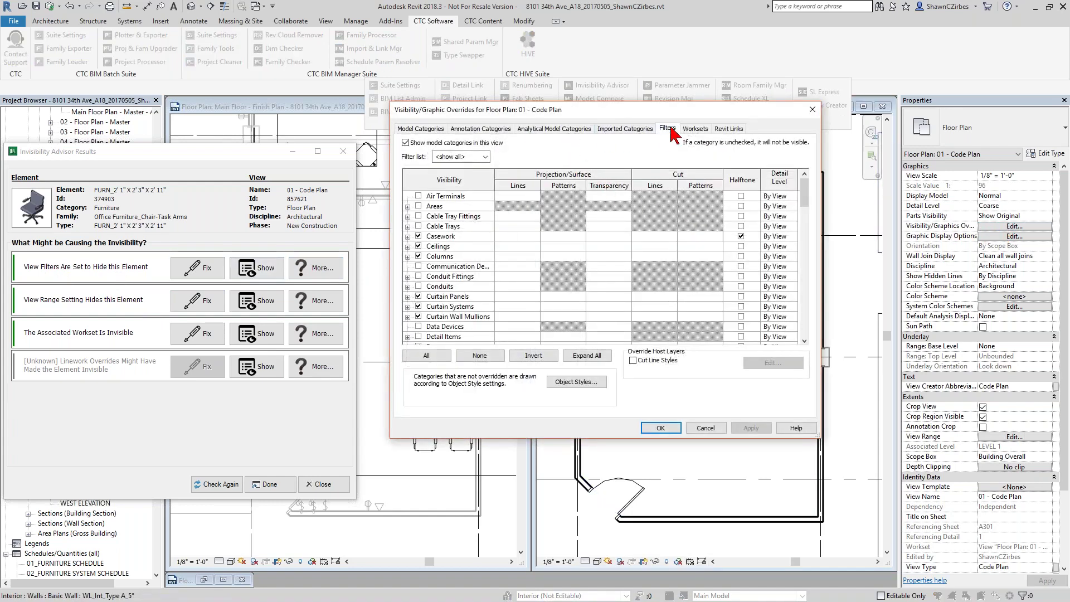
left_click(668, 129)
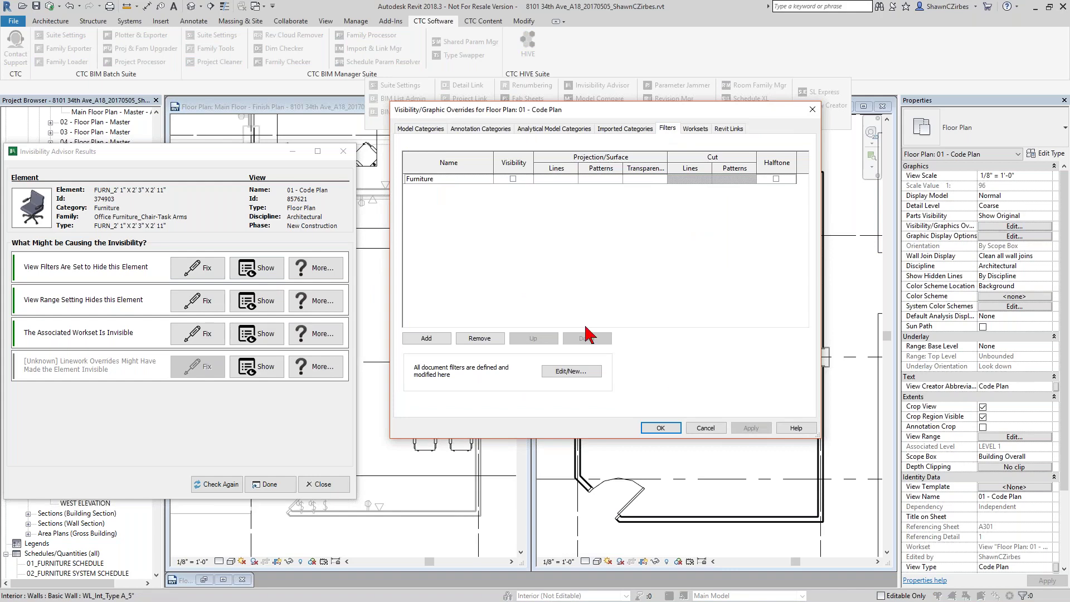
left_click(704, 428)
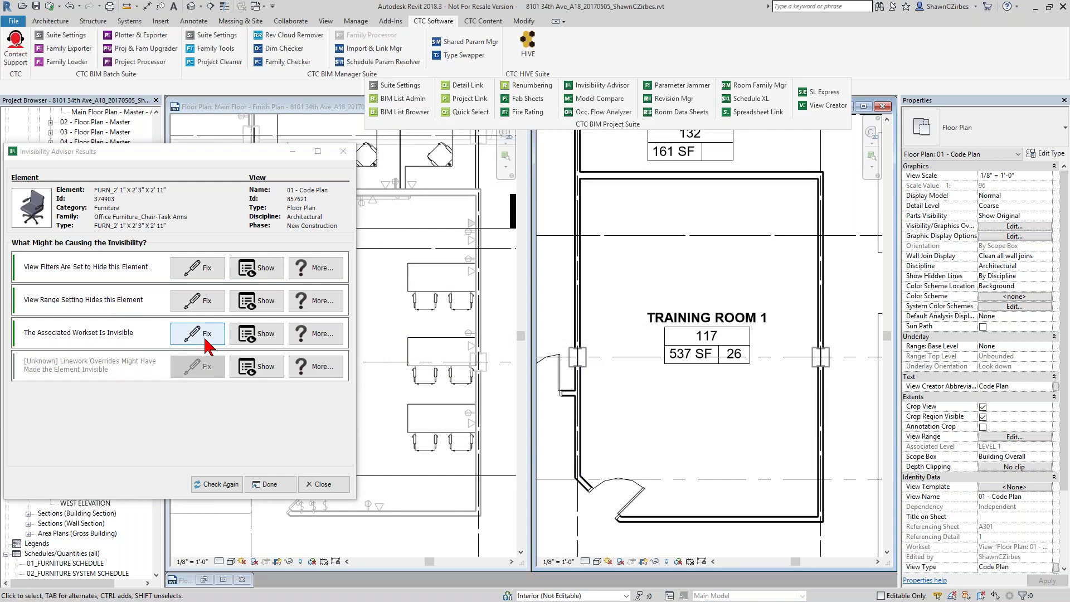
Apply the Invisibility Advisor fix for the invisible workset and check the FFE workset's setting in the code plan's overrides.
left_click(207, 343)
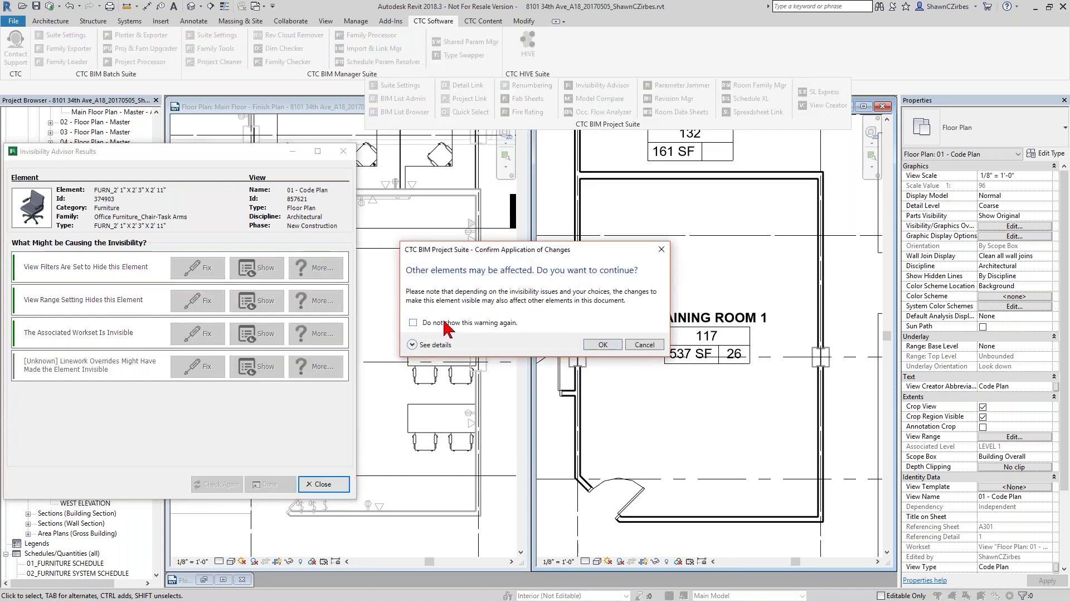
left_click(603, 345)
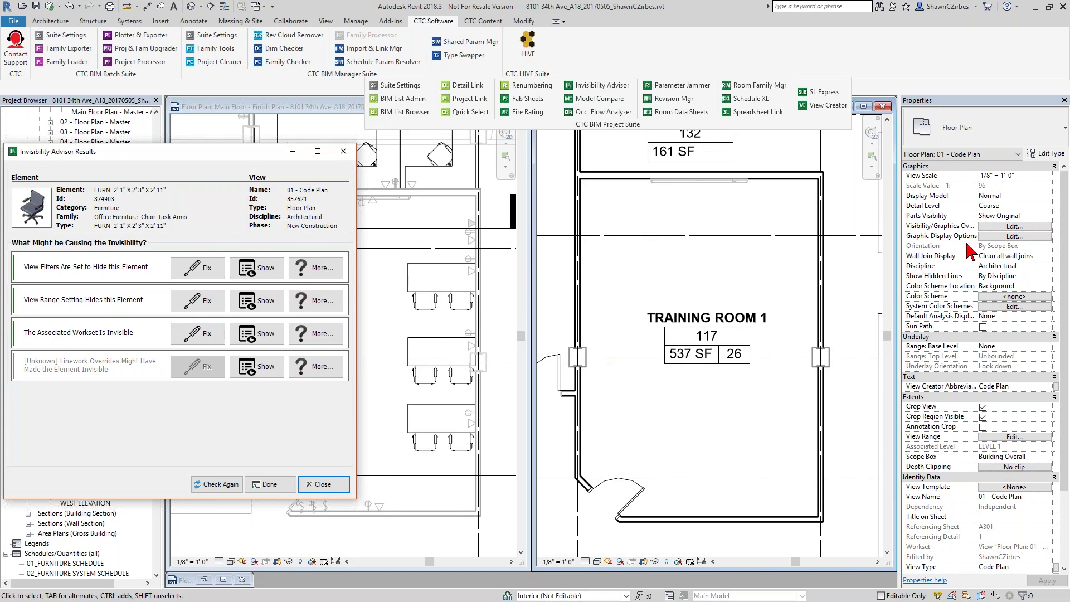
left_click(1006, 227)
left_click(668, 129)
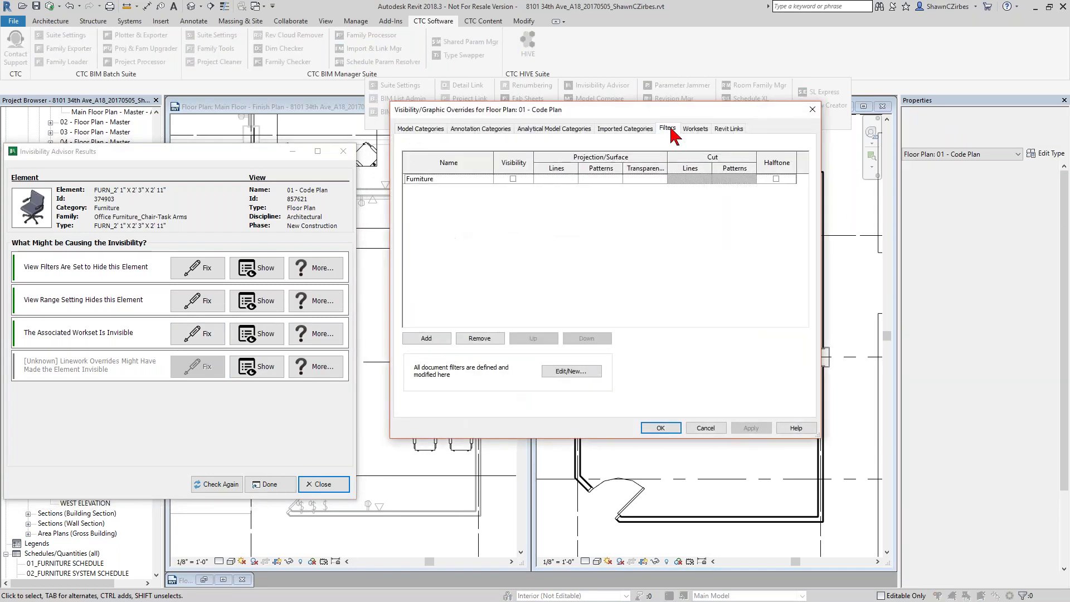
left_click(696, 128)
left_click(451, 213)
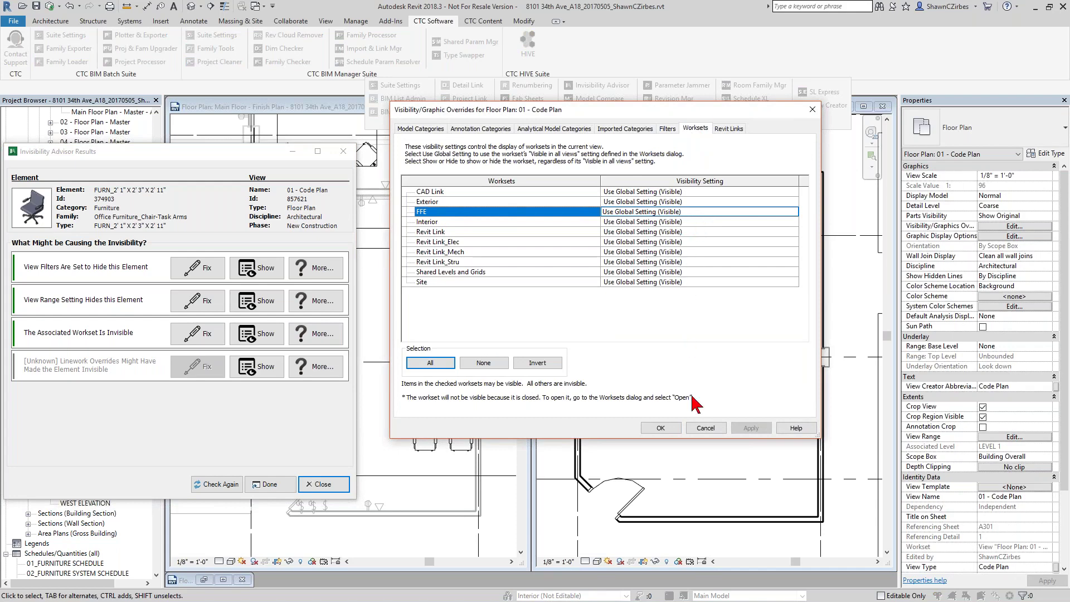
left_click(706, 428)
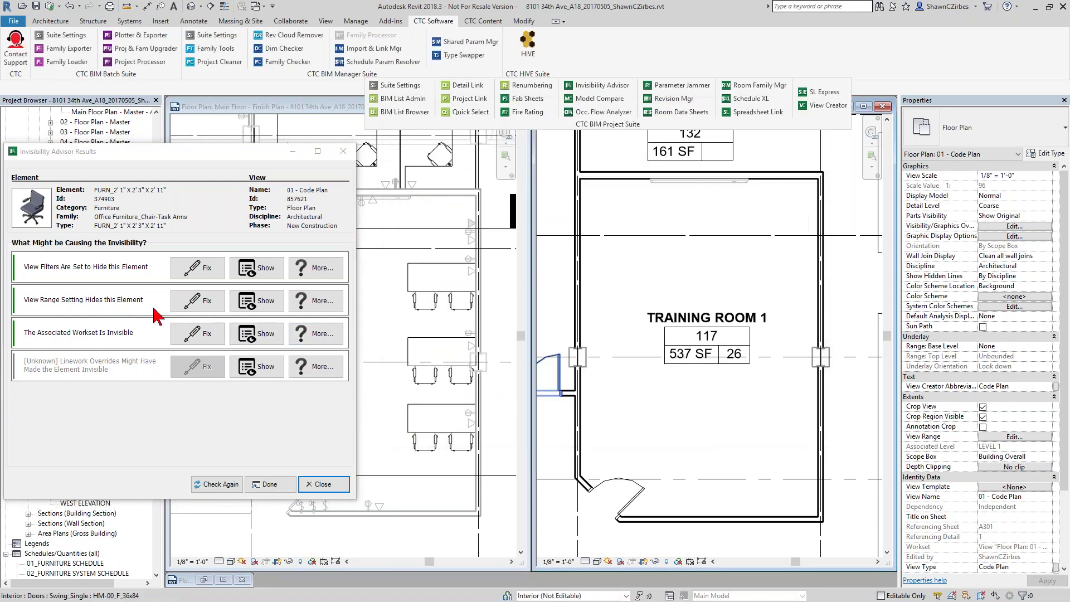
Apply the Invisibility Advisor fix for the View Range setting and check the bottom and view depth offsets in the code plan.
left_click(198, 300)
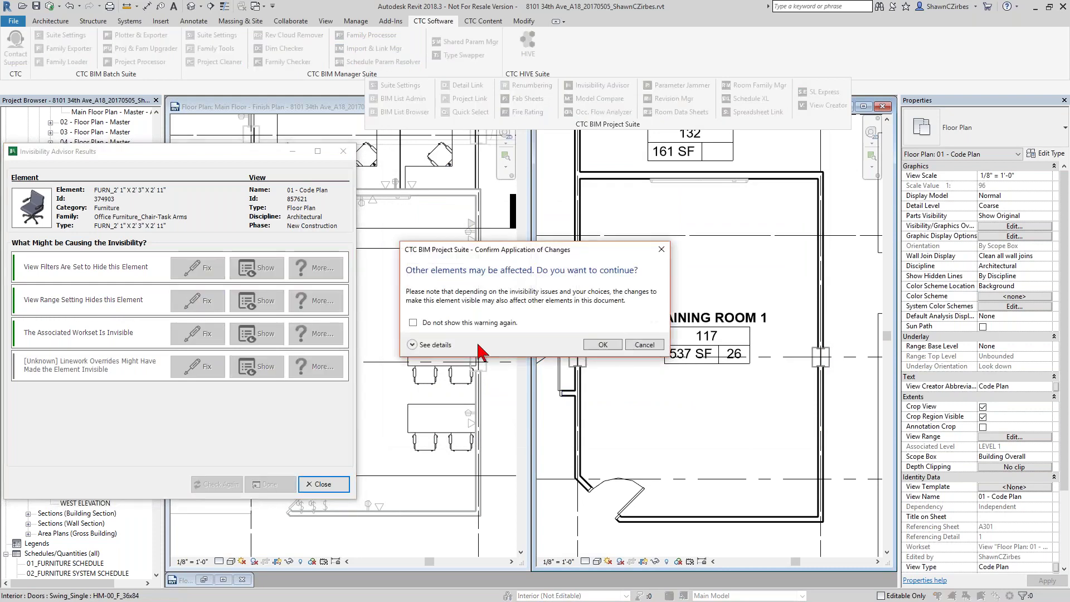
left_click(613, 349)
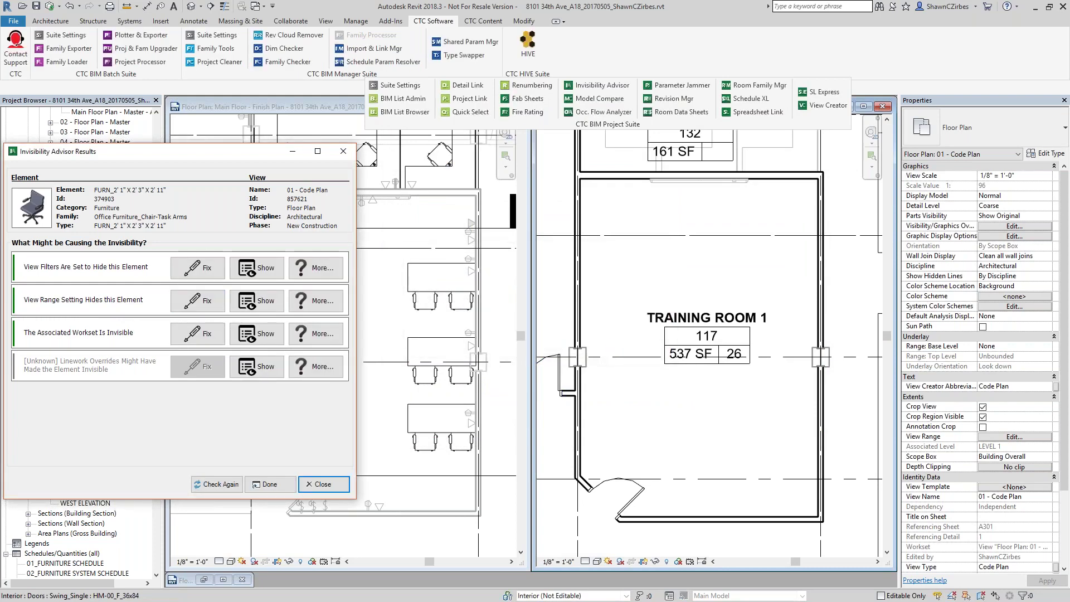
left_click(1003, 438)
left_click_drag(663, 217, 688, 218)
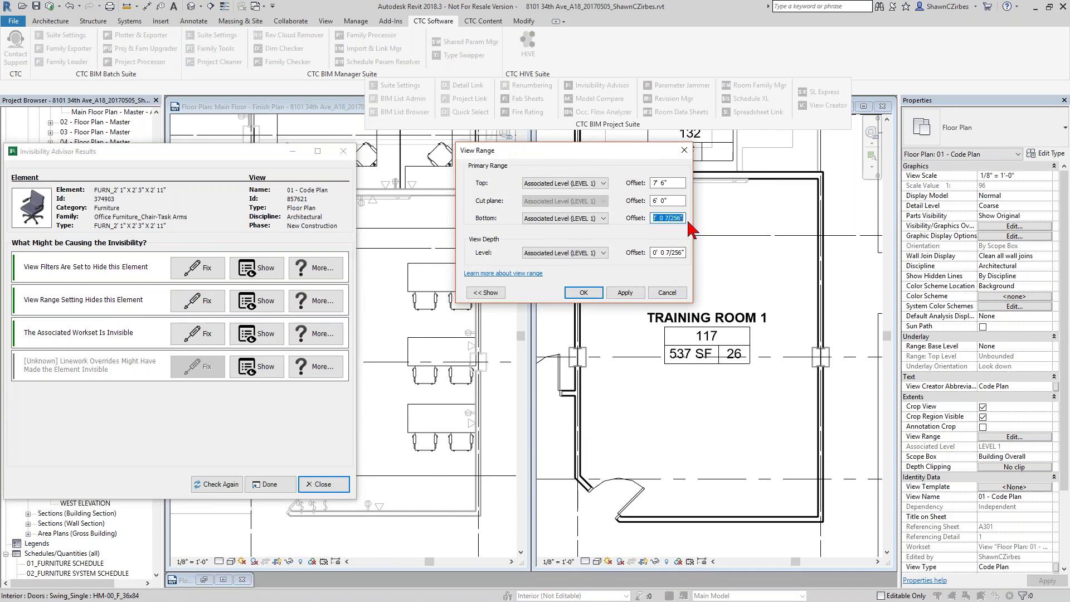
left_click(665, 219)
left_click_drag(664, 253, 690, 252)
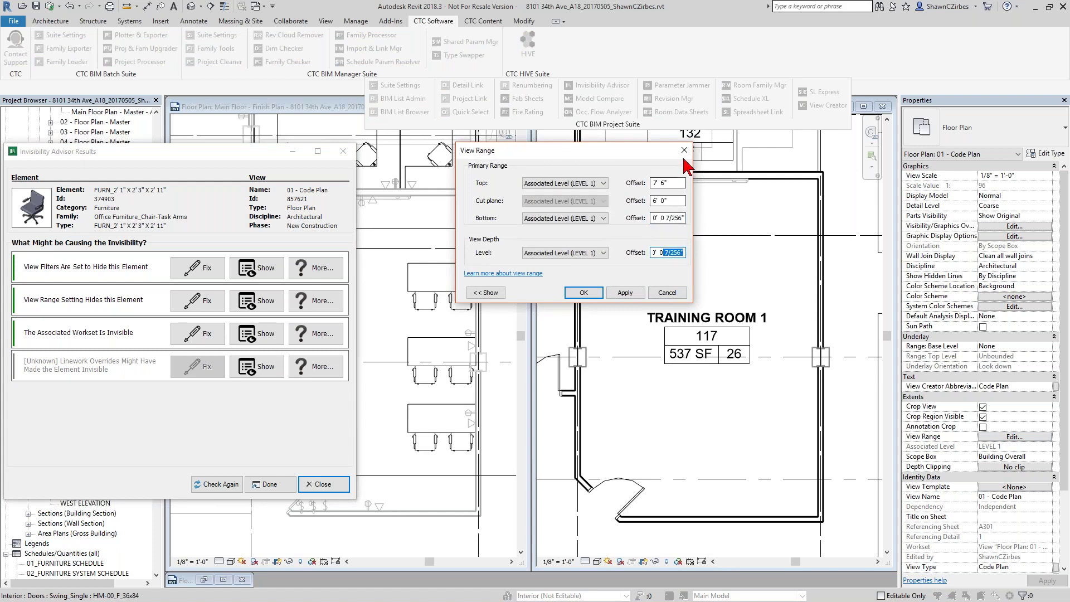
left_click(684, 150)
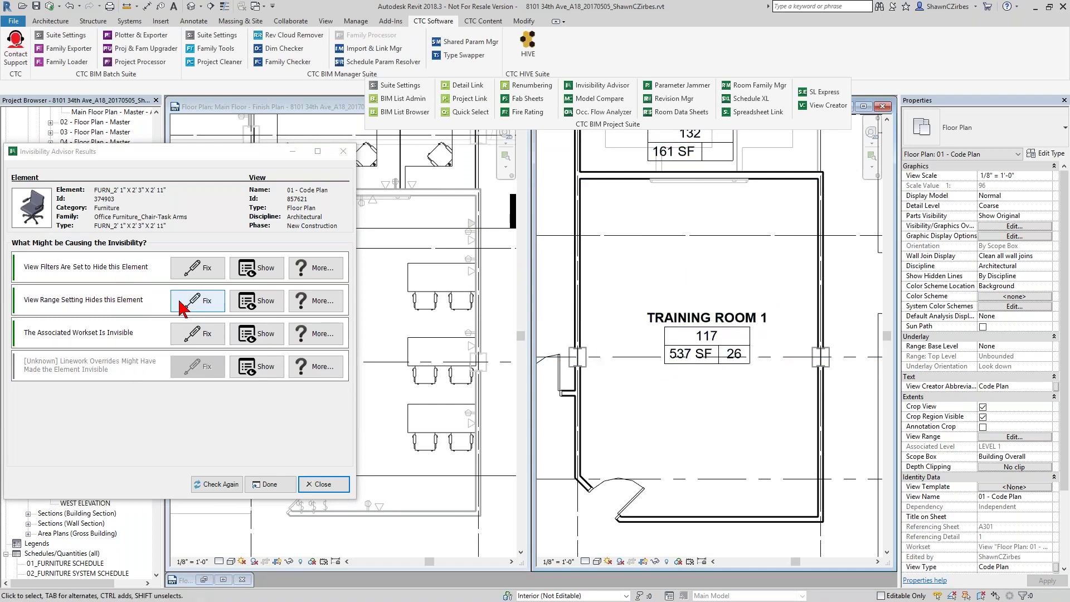
From the advisor's view filter issue, open the code plan's filter overrides and turn on Visibility and Halftone for the Furniture filter.
left_click(273, 269)
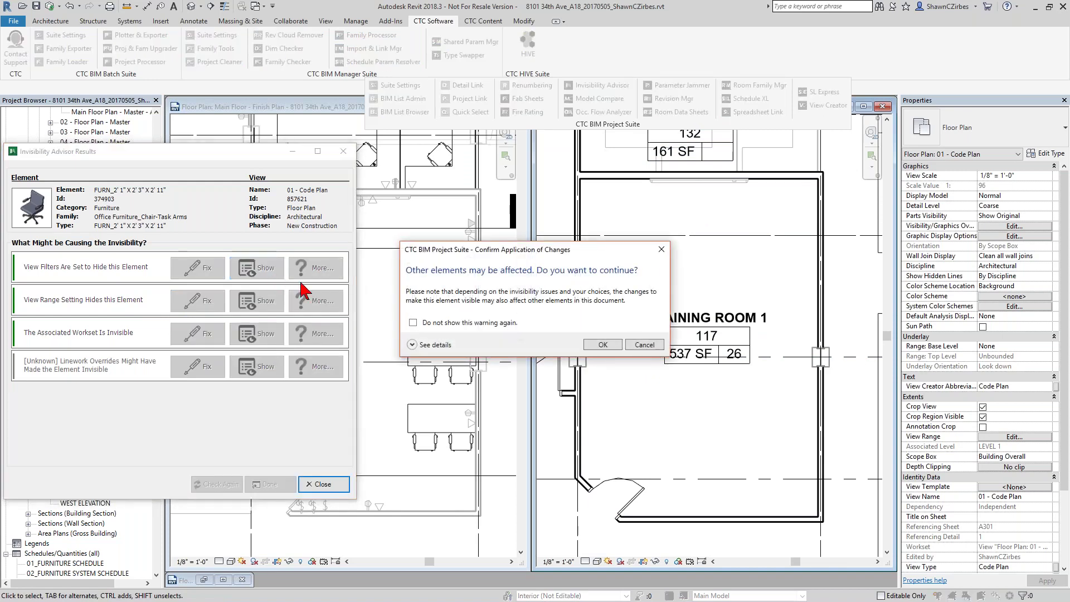
left_click(609, 346)
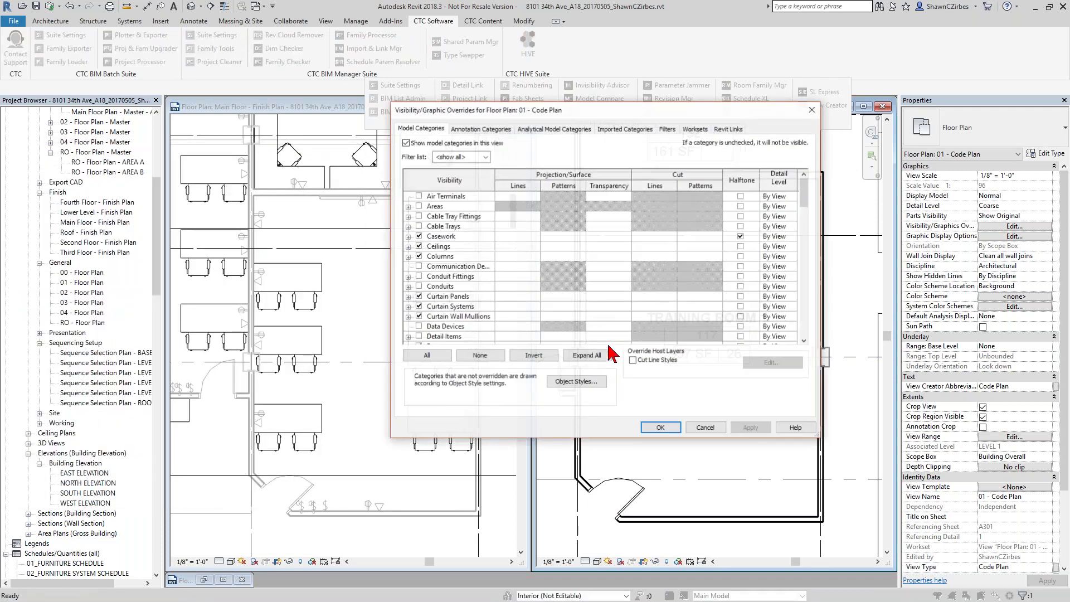
left_click(668, 130)
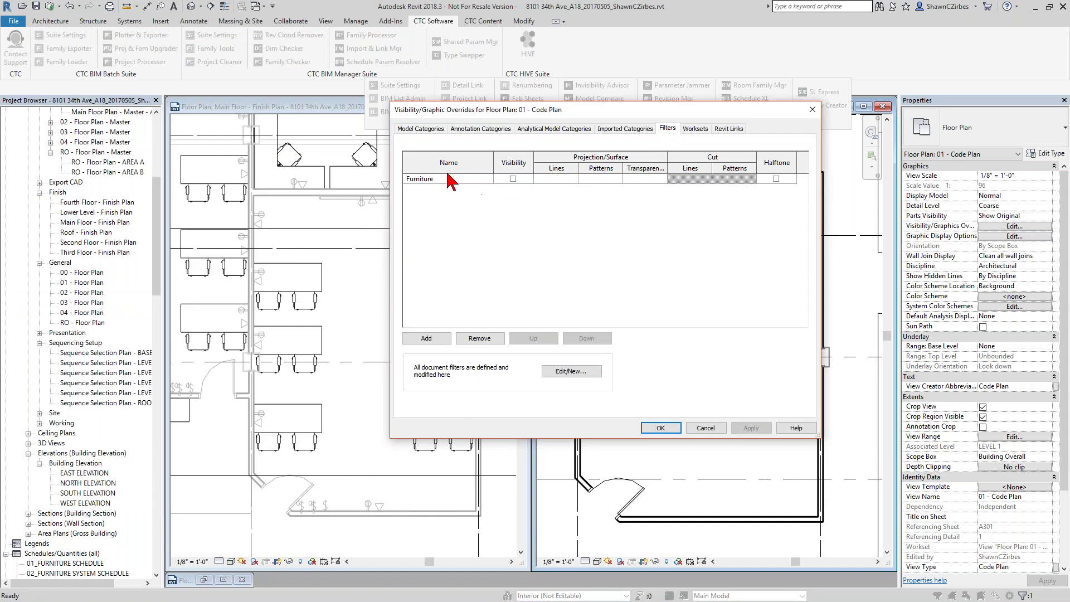
left_click(513, 178)
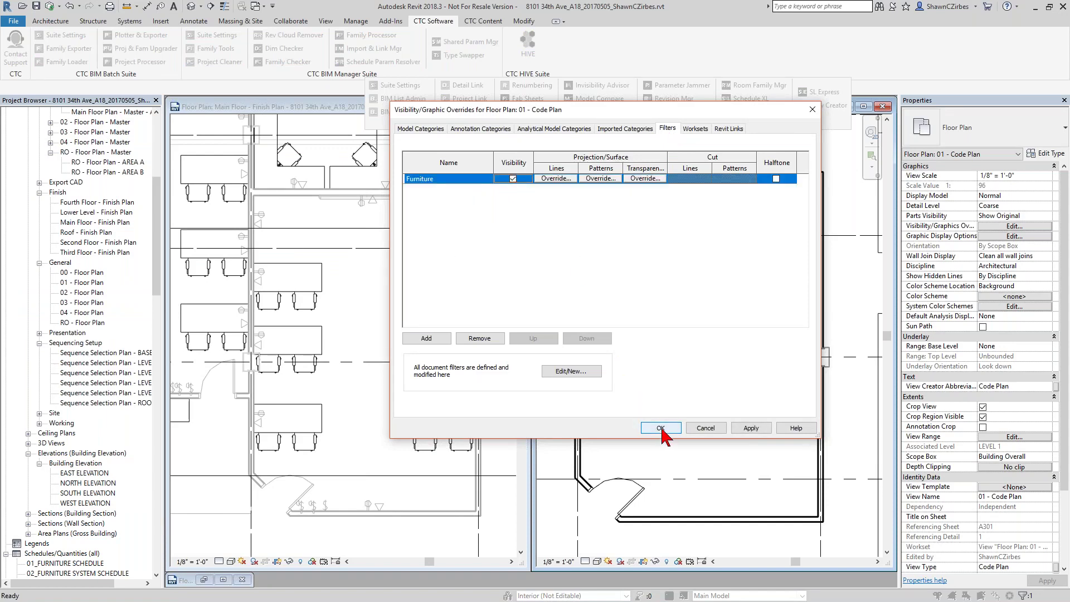
left_click(776, 178)
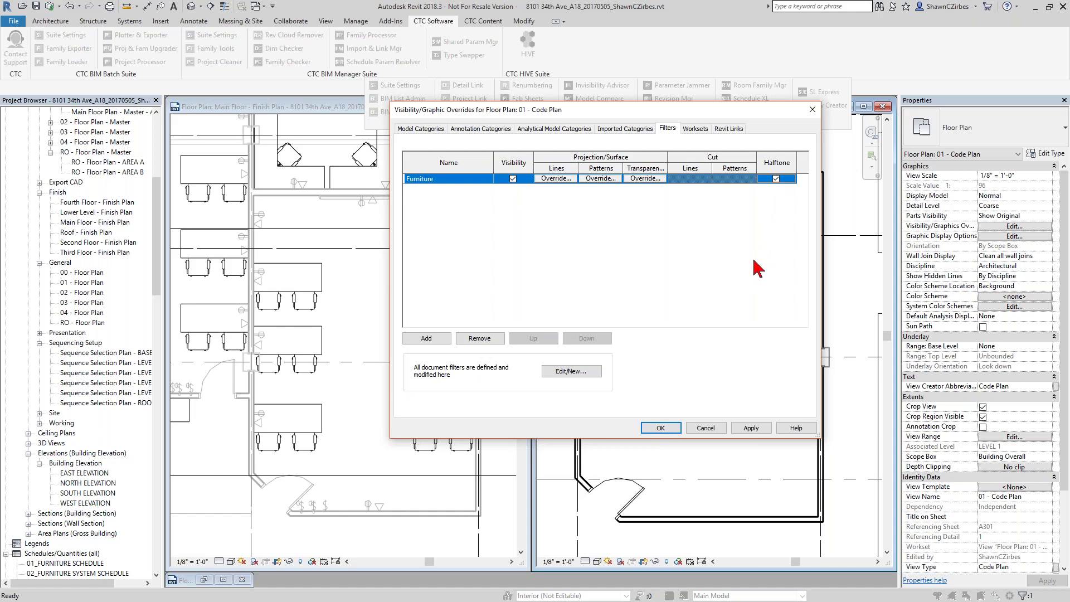
left_click(664, 428)
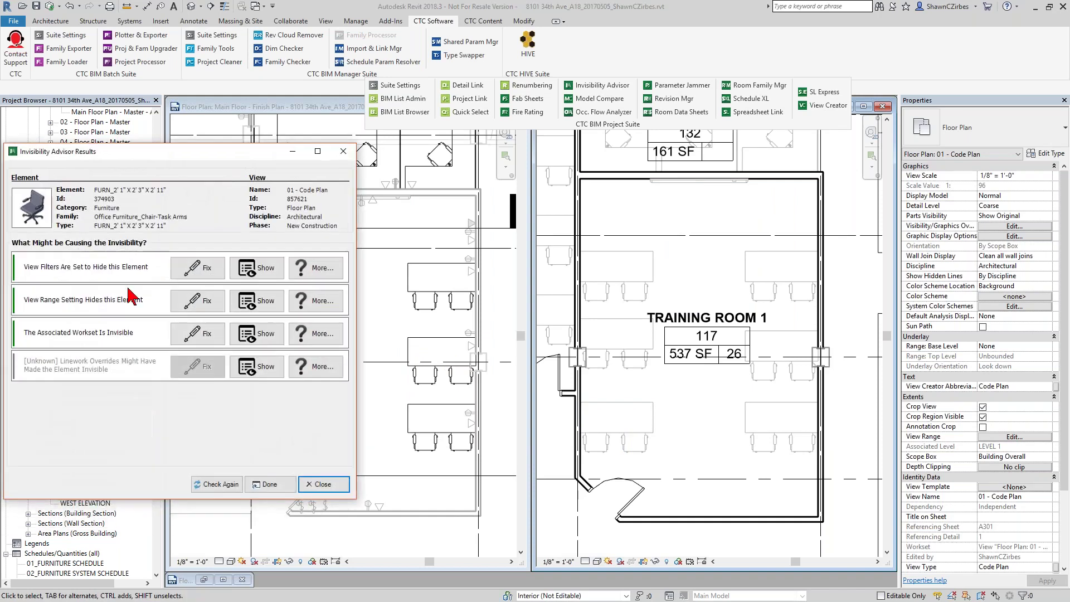
Set the code plan's View Range bottom and view depth offsets to 0, and recheck the chair in Invisibility Advisor.
left_click_drag(220, 159, 265, 174)
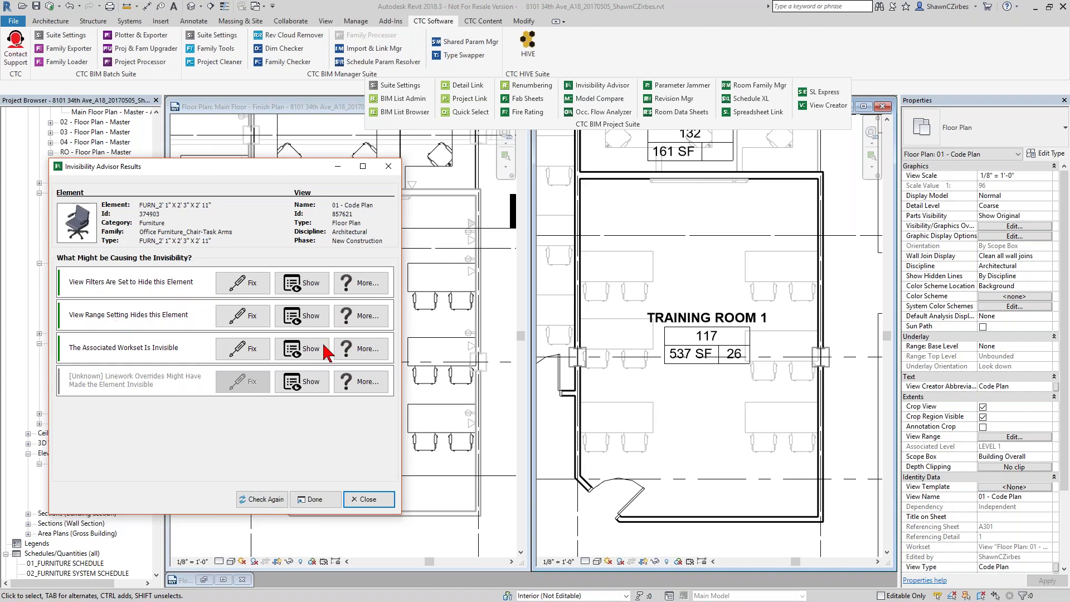
left_click(1010, 437)
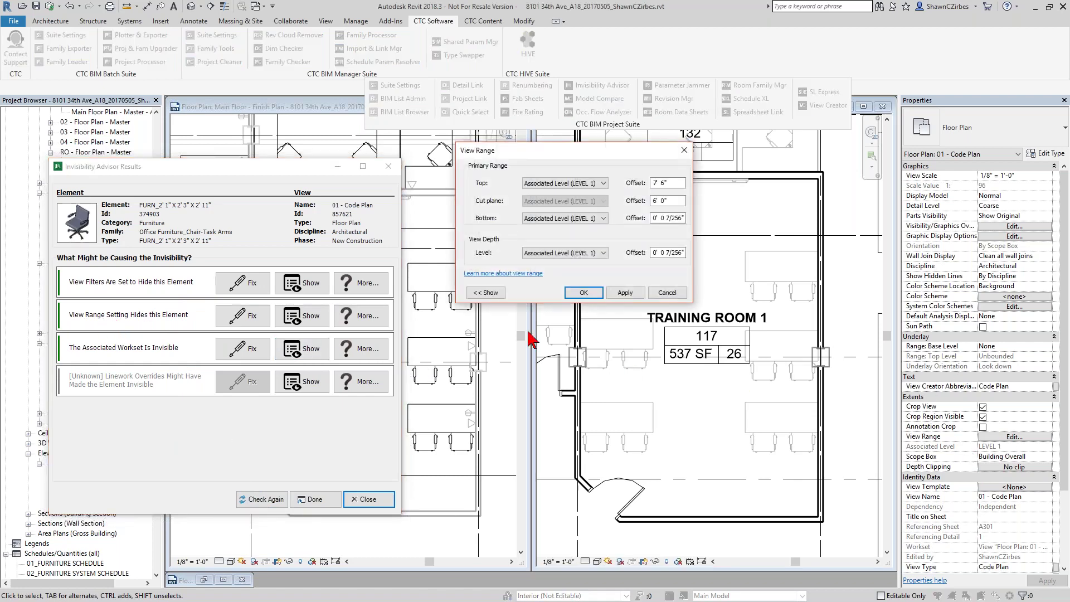
left_click_drag(653, 219, 682, 261)
type("00")
left_click(584, 293)
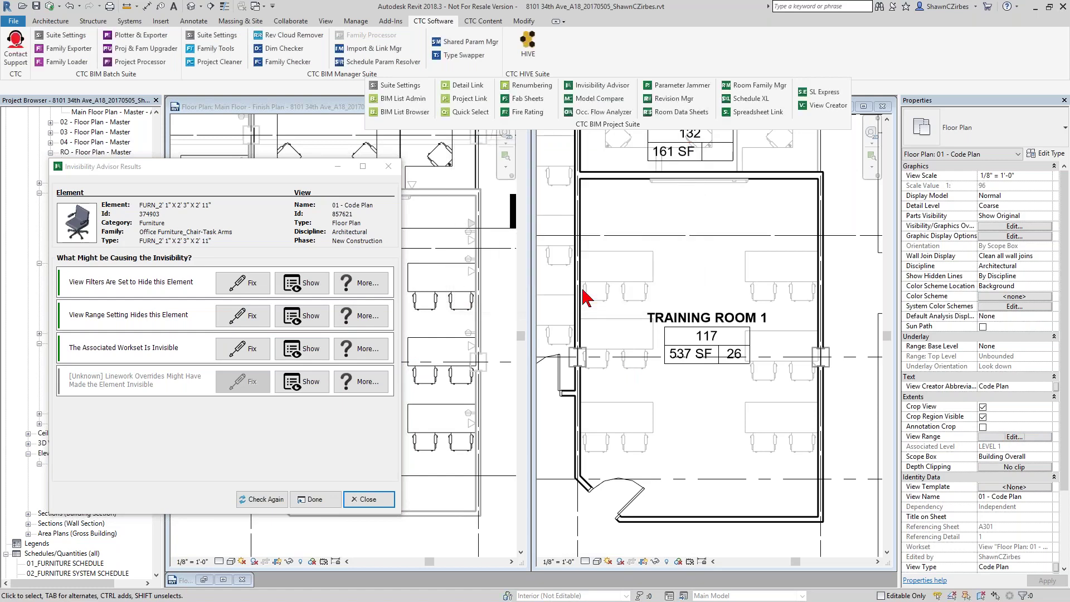
left_click(262, 499)
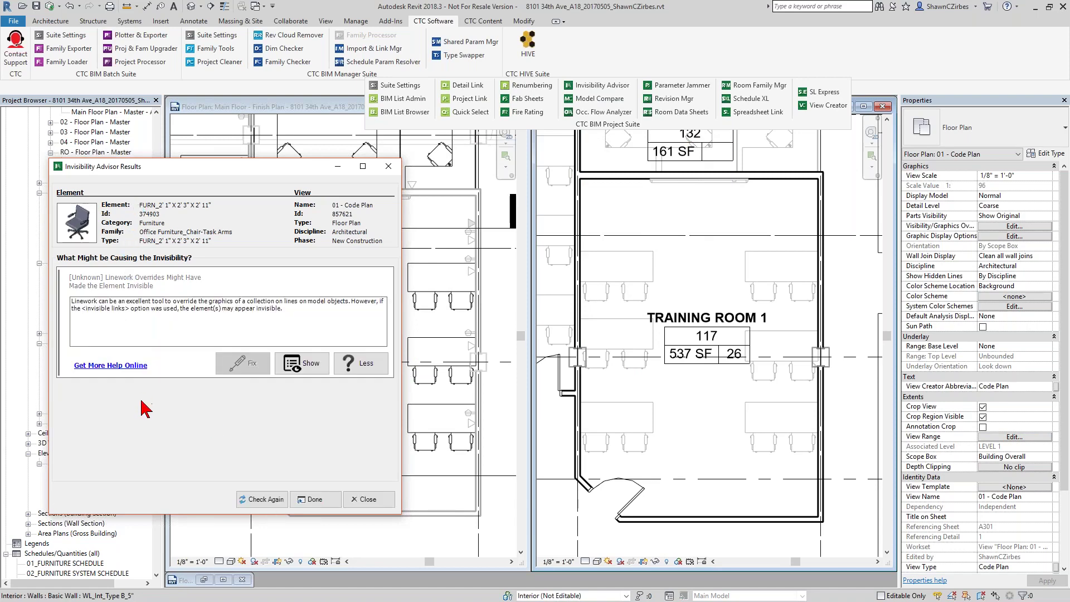
left_click(389, 166)
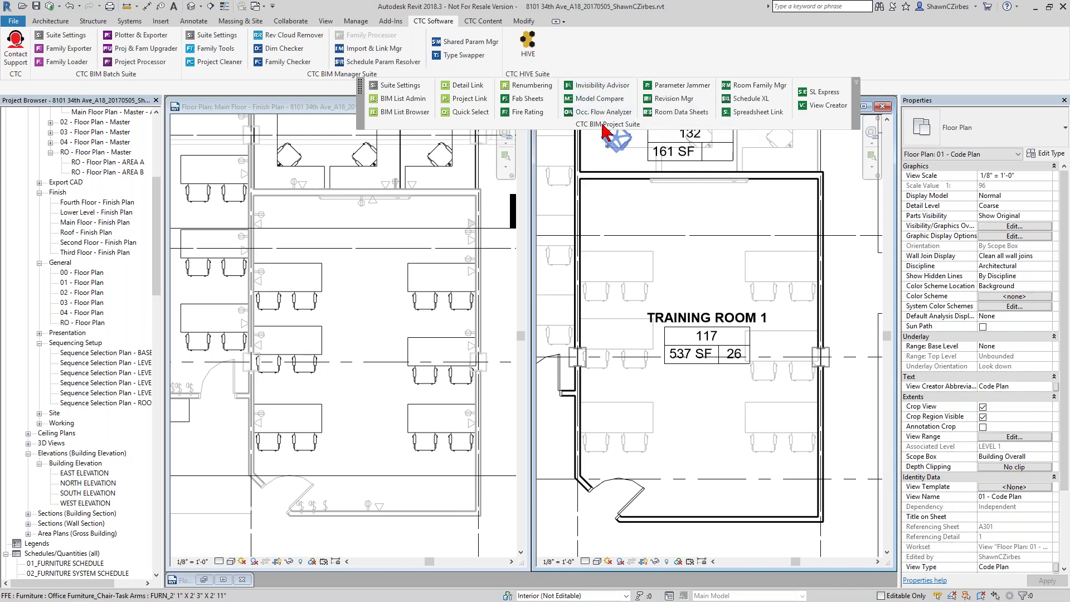
Close the Main Floor finish plan and maximize the 01 - Code Plan view, moving the floating CTC BIM Project Suite aside.
left_click_drag(316, 107, 282, 239)
left_click(479, 239)
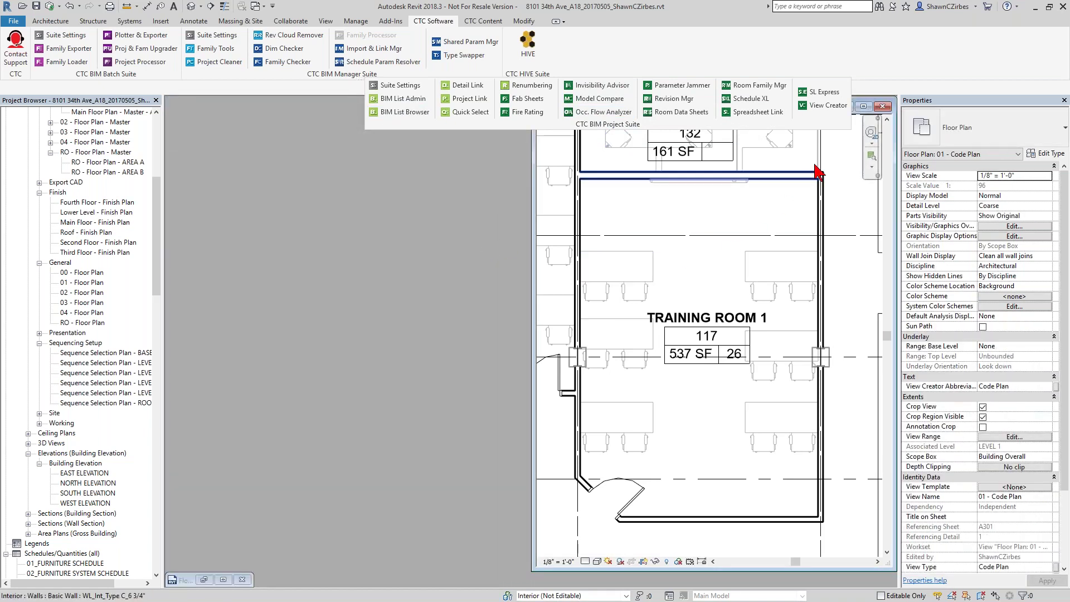
left_click_drag(714, 124, 602, 96)
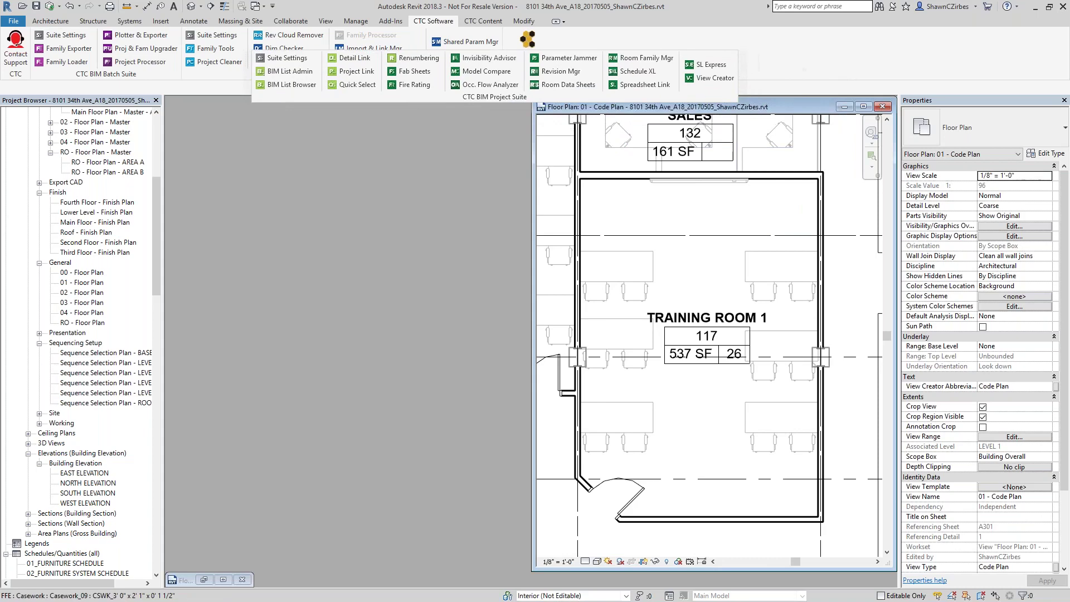
double_click(781, 108)
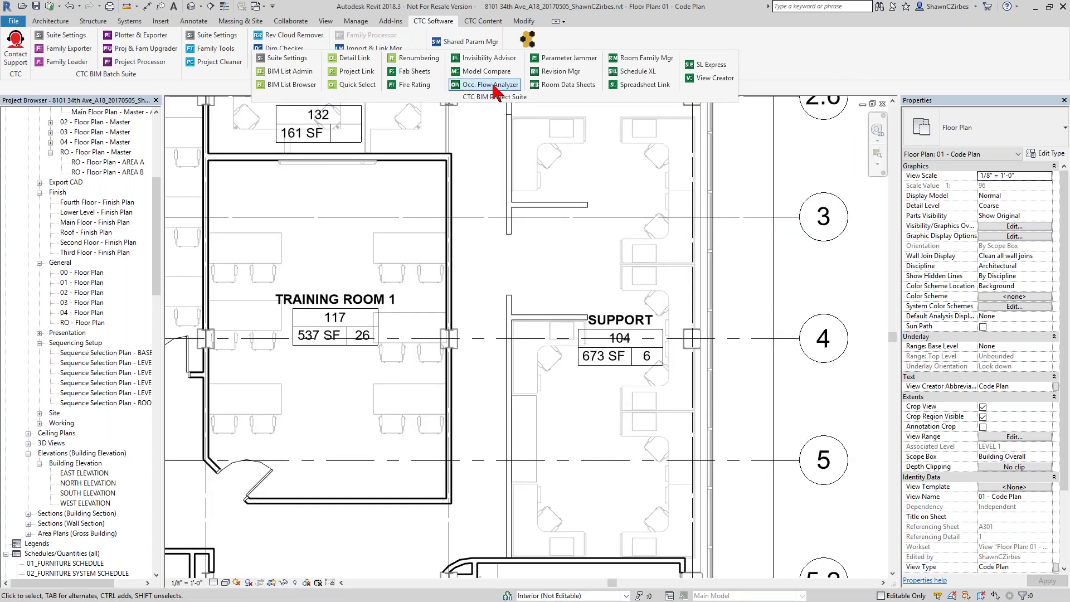
left_click_drag(493, 95, 505, 113)
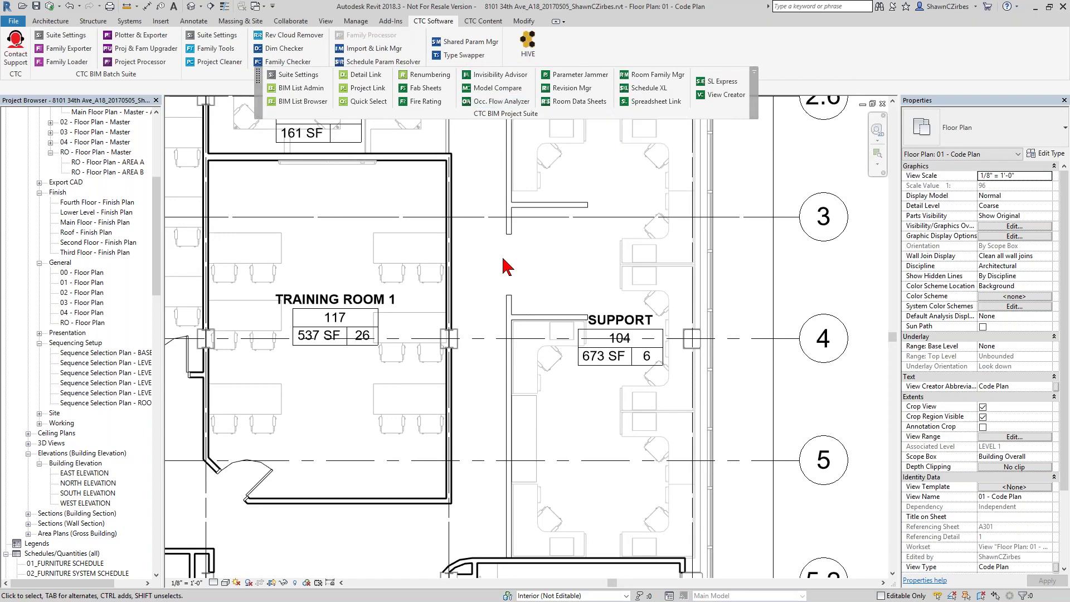
Open the Occupant Flow Analyzer and review its occupant load calculation and occupant path settings.
scroll(521, 292, "down", 6)
middle_click_drag(617, 296, 629, 342)
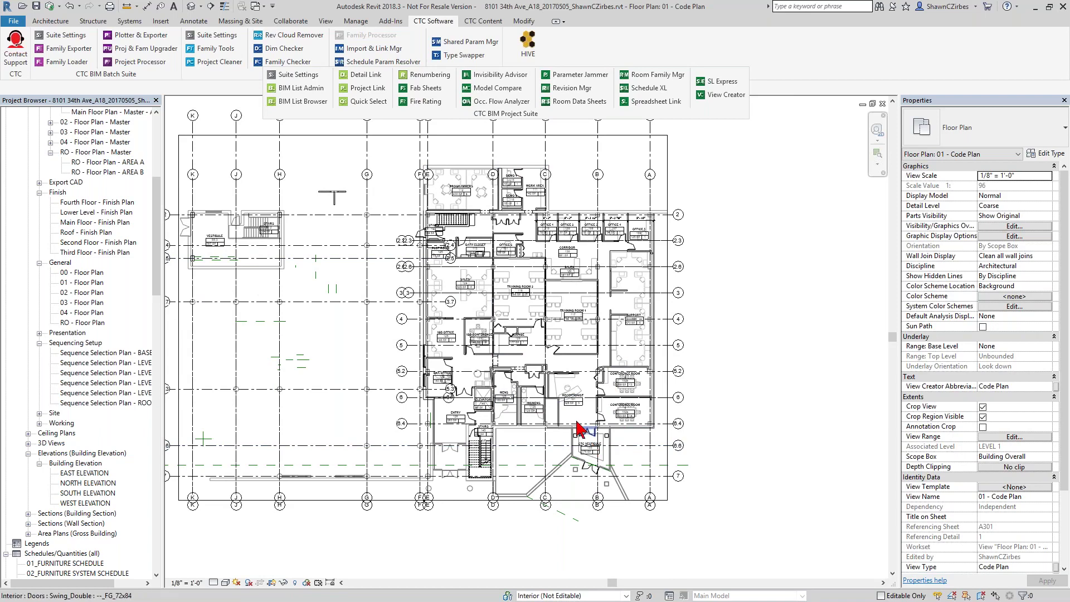
scroll(519, 286, "up", 5)
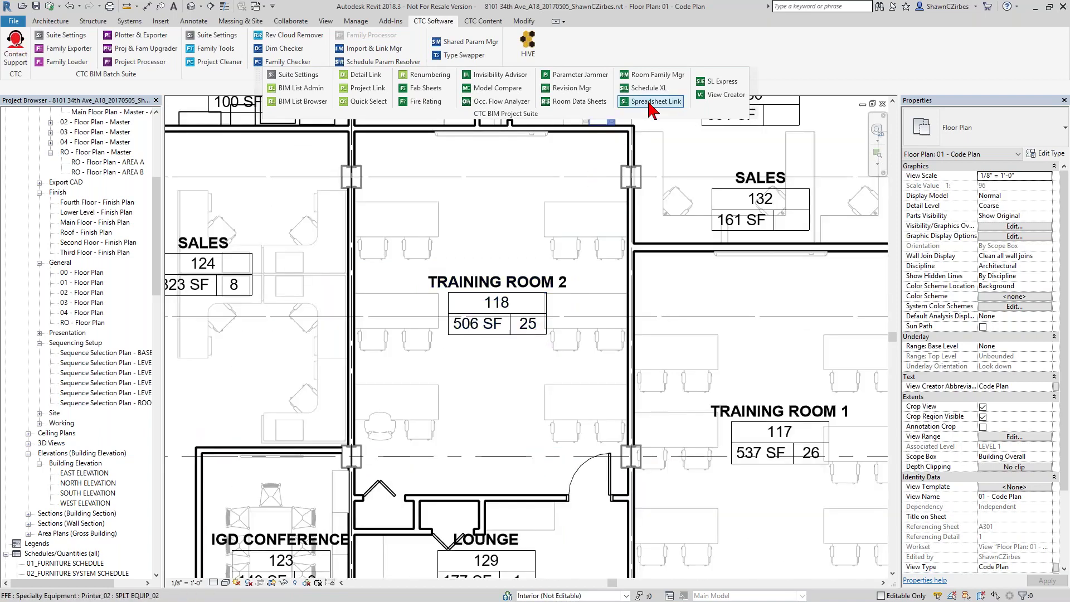
left_click(501, 101)
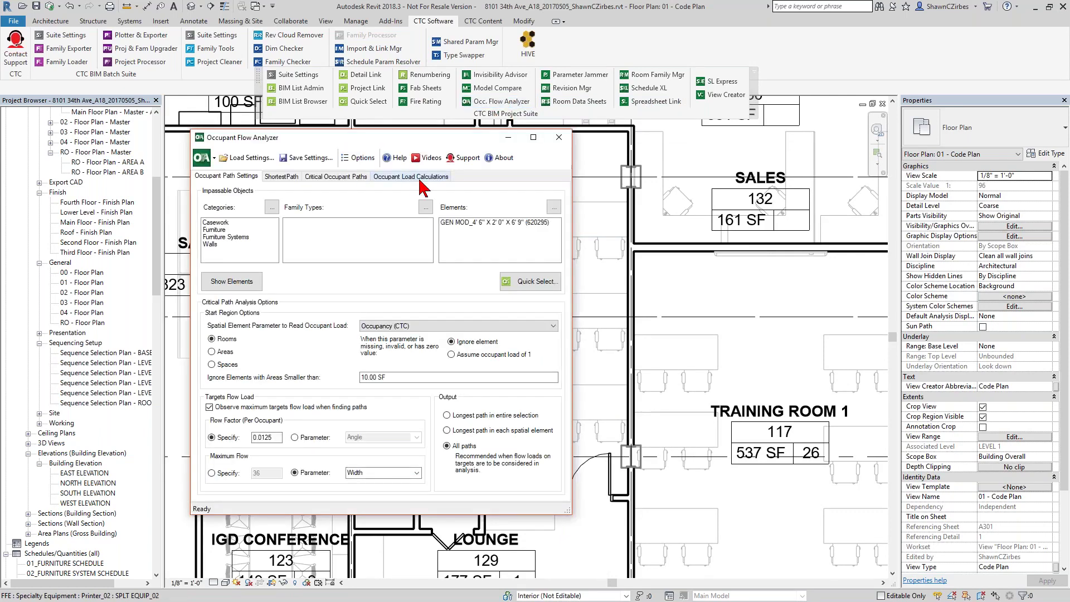
left_click(419, 177)
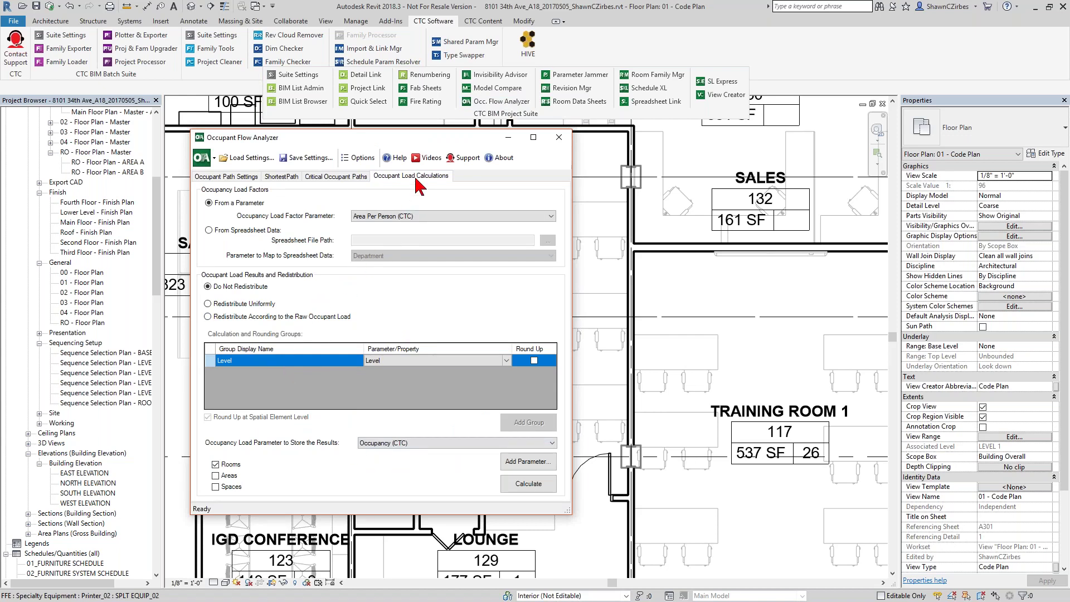
left_click(237, 178)
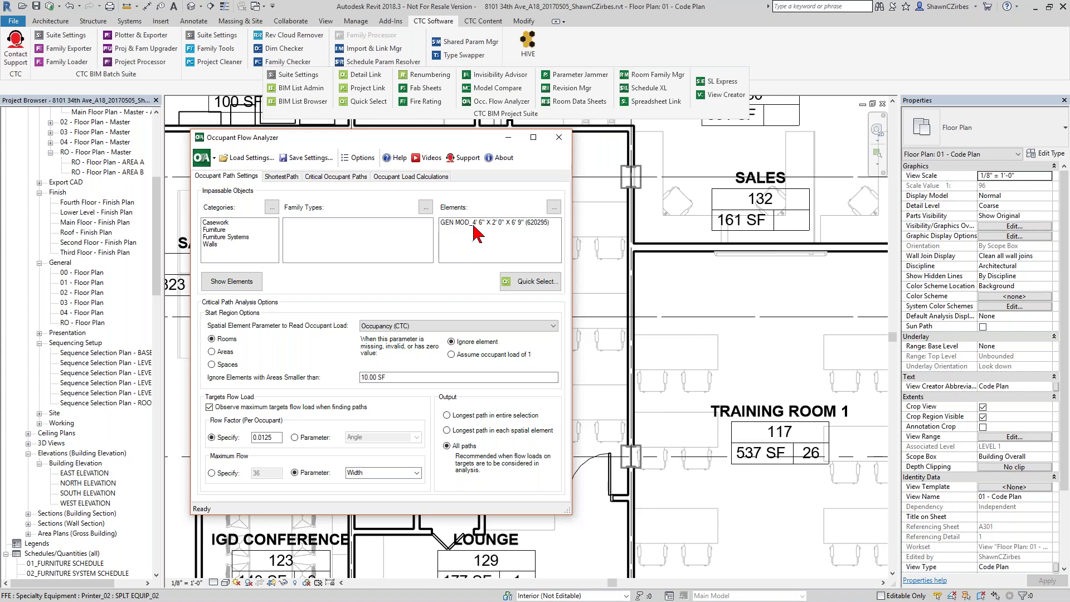
Examine the stair and CTC Vestibule exit doors in the code plan alongside the analyzer's flow factor, maximum flow and output settings.
left_click_drag(456, 148, 284, 217)
middle_click_drag(401, 168, 535, 320)
scroll(535, 320, "down", 1)
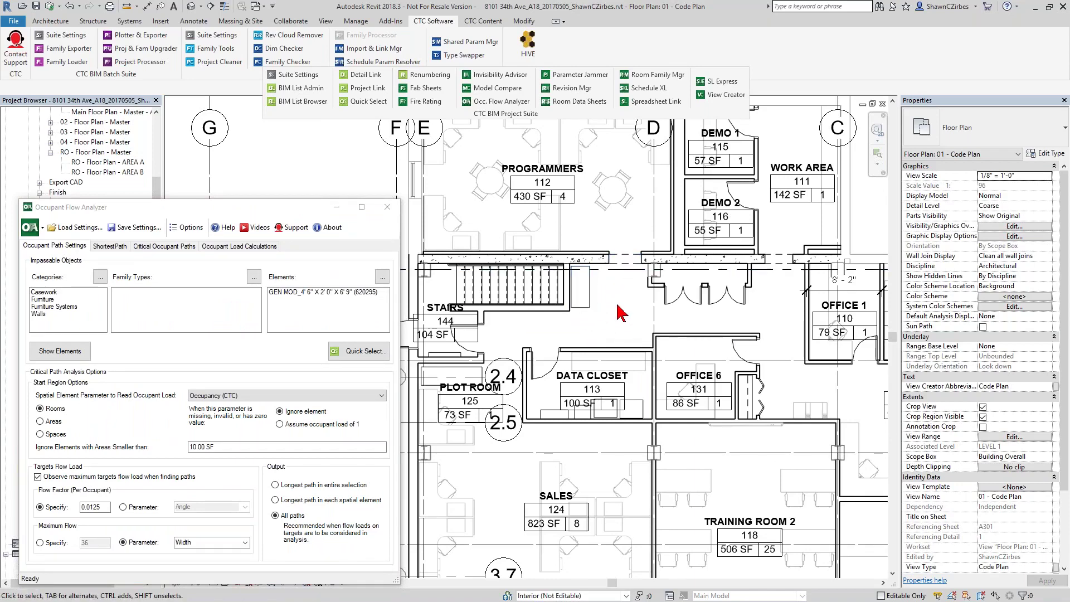
left_click_drag(313, 206, 497, 141)
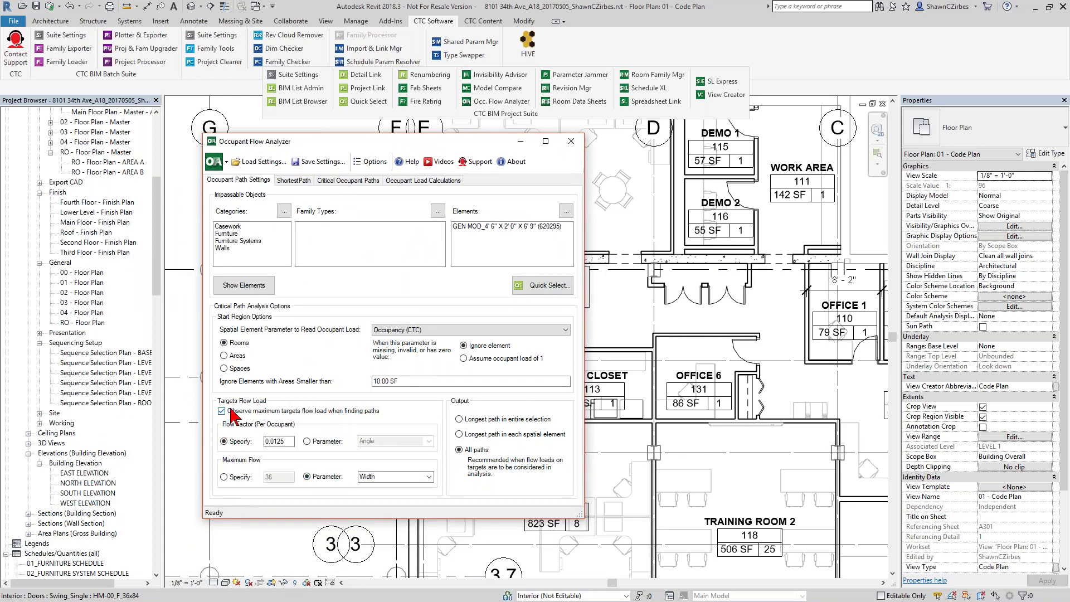
left_click_drag(428, 147, 279, 121)
middle_click_drag(508, 397, 635, 371)
scroll(636, 370, "down", 1)
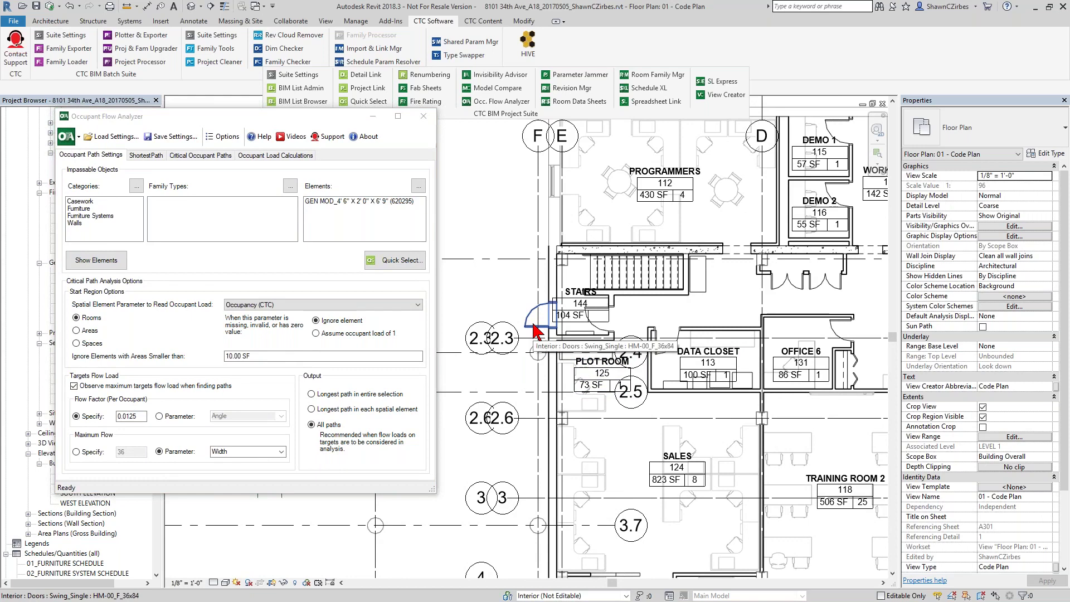
left_click_drag(138, 416, 113, 418)
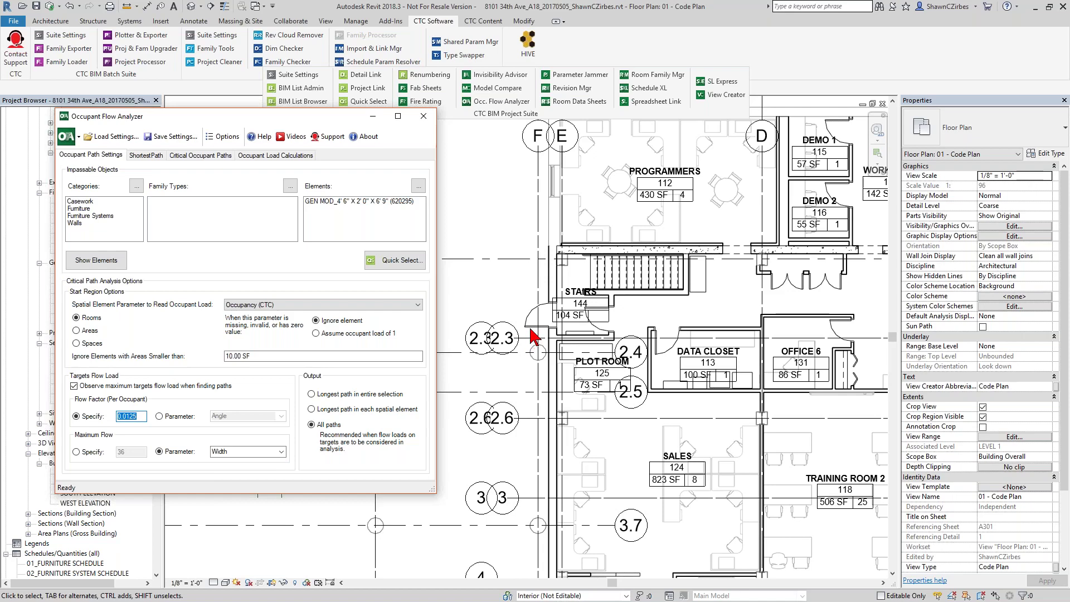
scroll(532, 337, "down", 3)
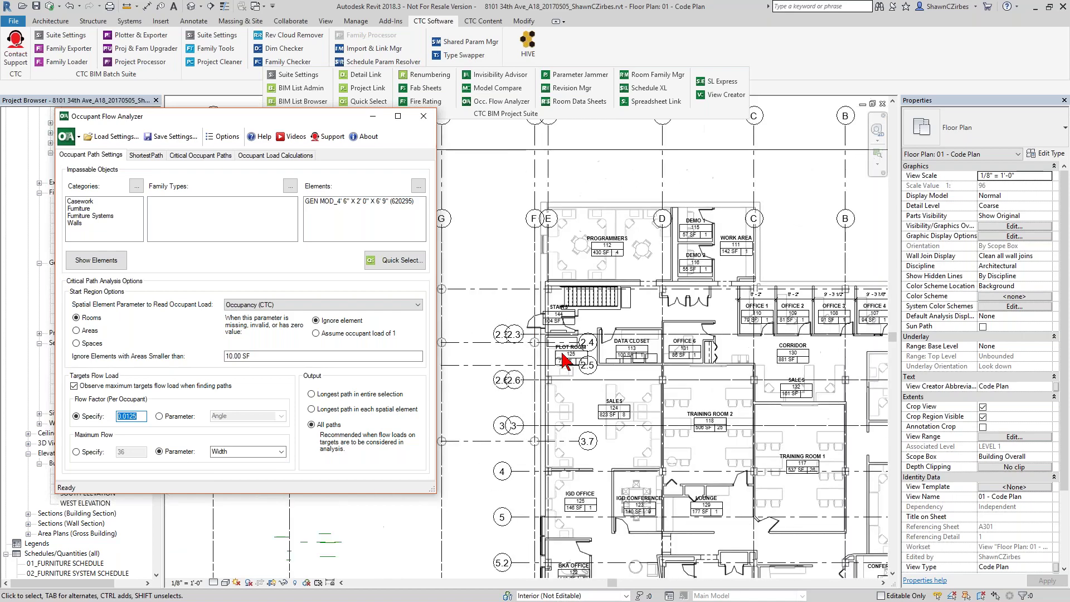
scroll(635, 474, "up", 4)
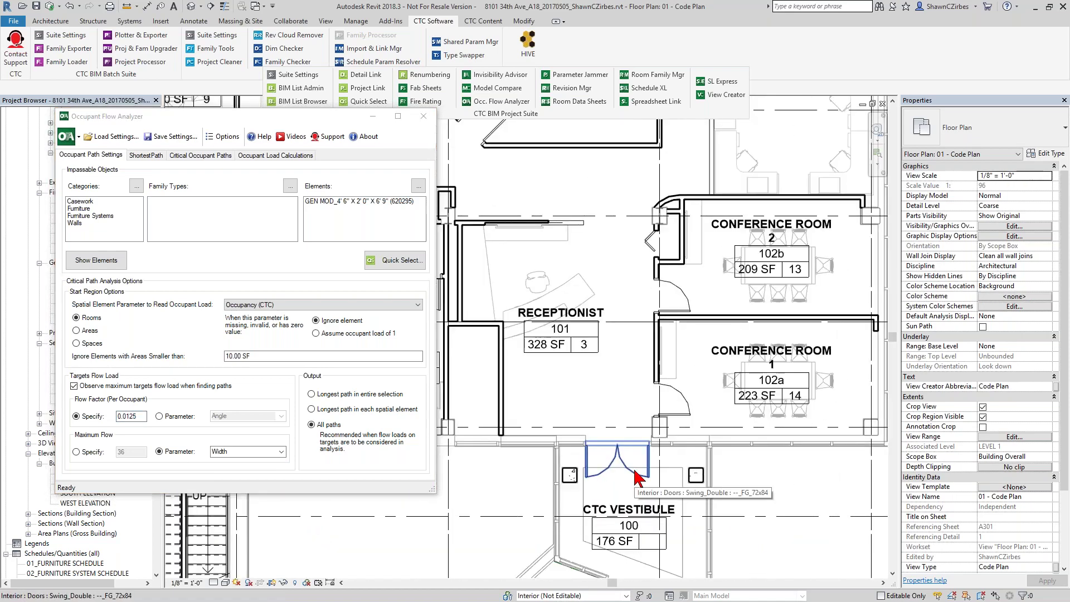
scroll(677, 478, "down", 2)
scroll(678, 478, "down", 2)
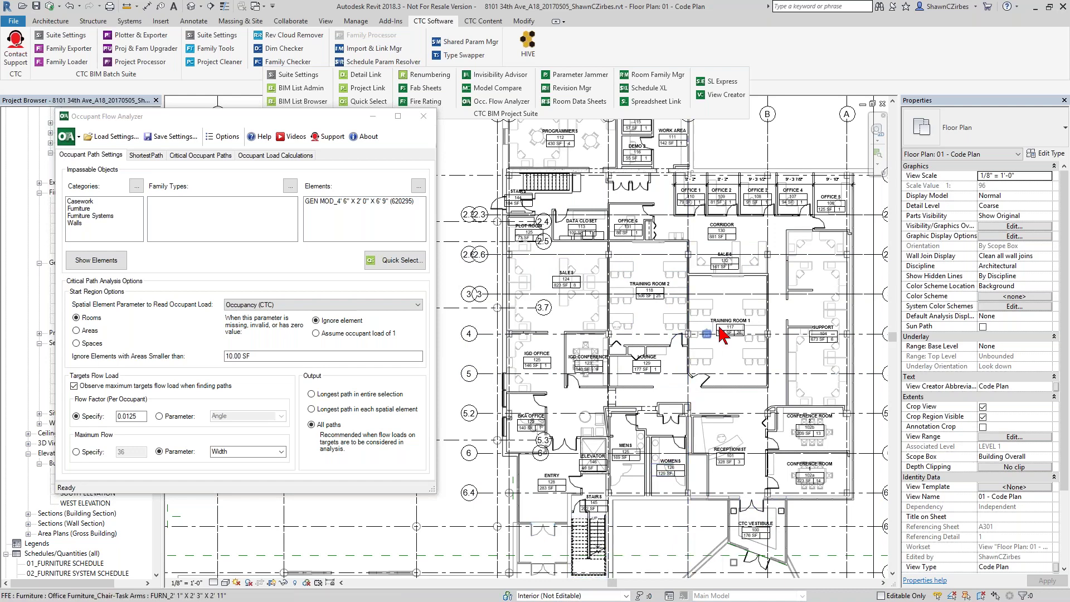
left_click(393, 410)
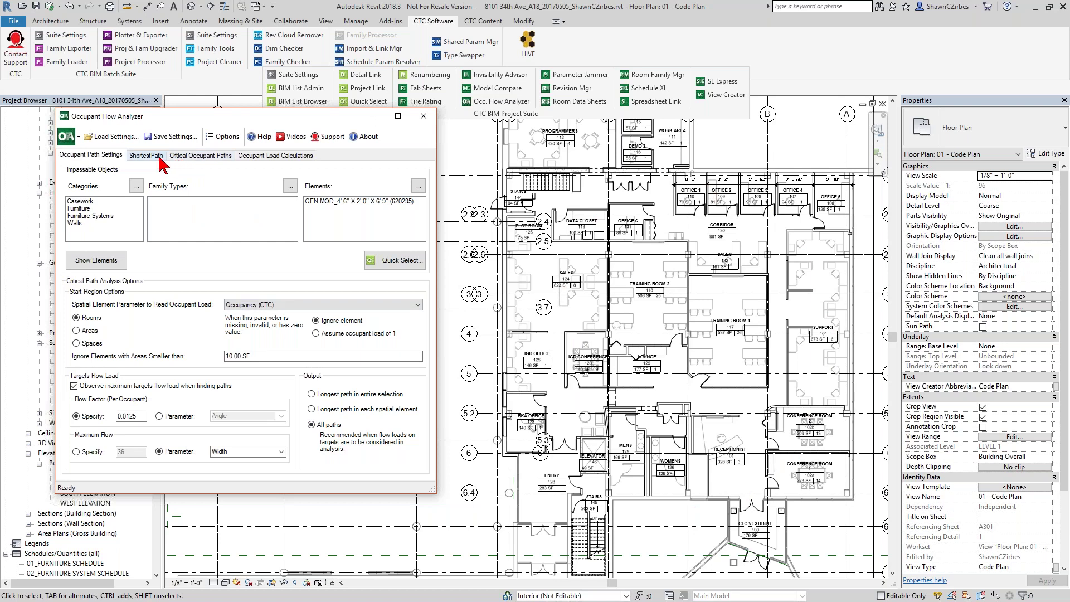
Find the critical occupant paths for all spatial elements at LEVEL 1.
left_click(195, 156)
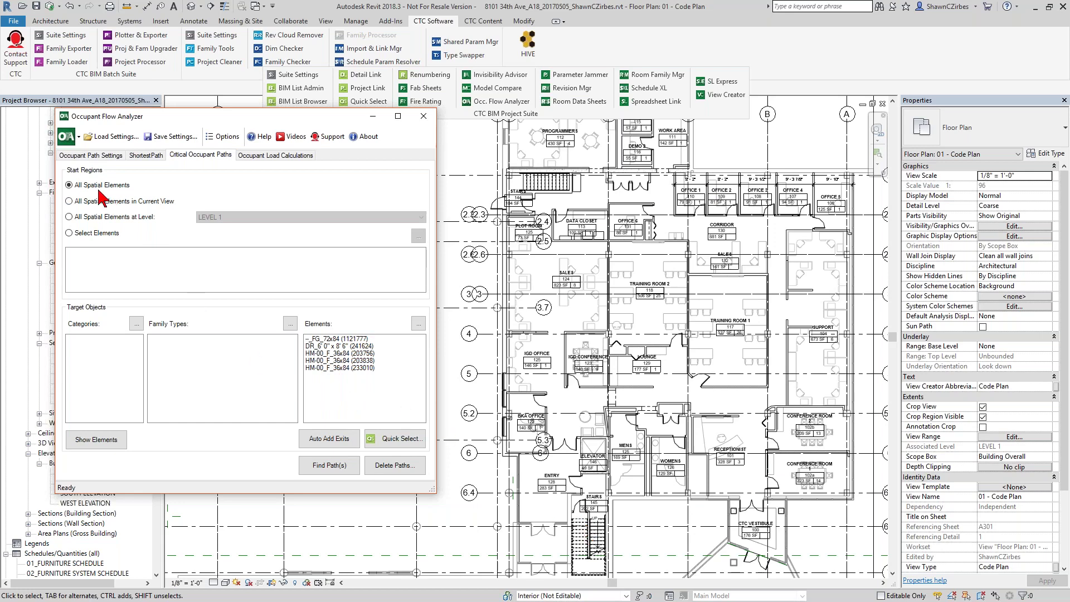
left_click(95, 217)
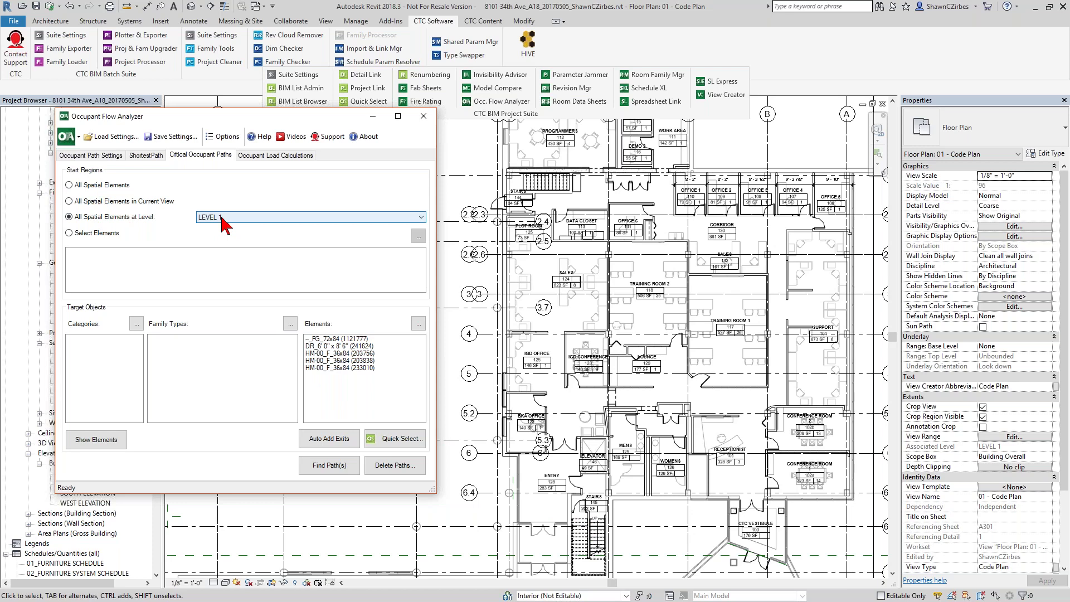
left_click(338, 471)
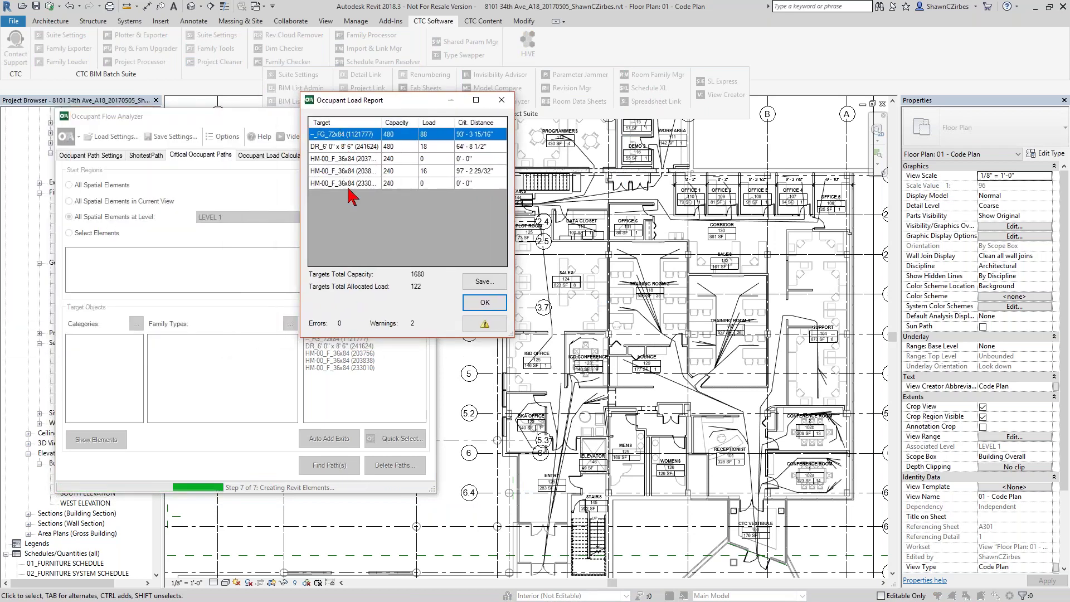
Review the HM-00_F_36x84 and _FG_72x84 door targets in the Occupant Load Report, and close the report and the analyzer.
left_click(357, 160)
left_click(361, 185)
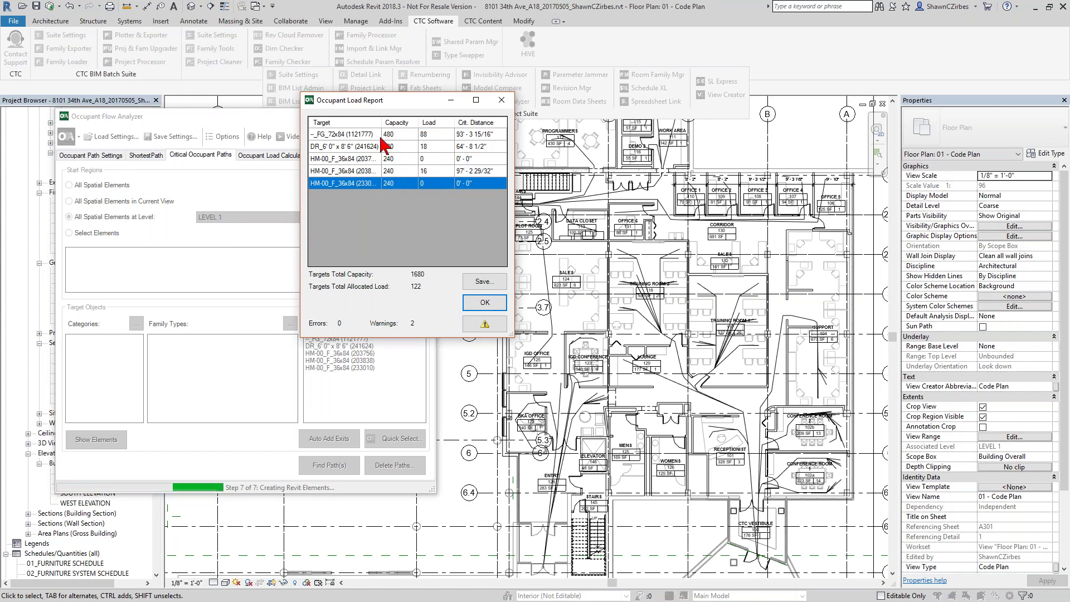
left_click(357, 136)
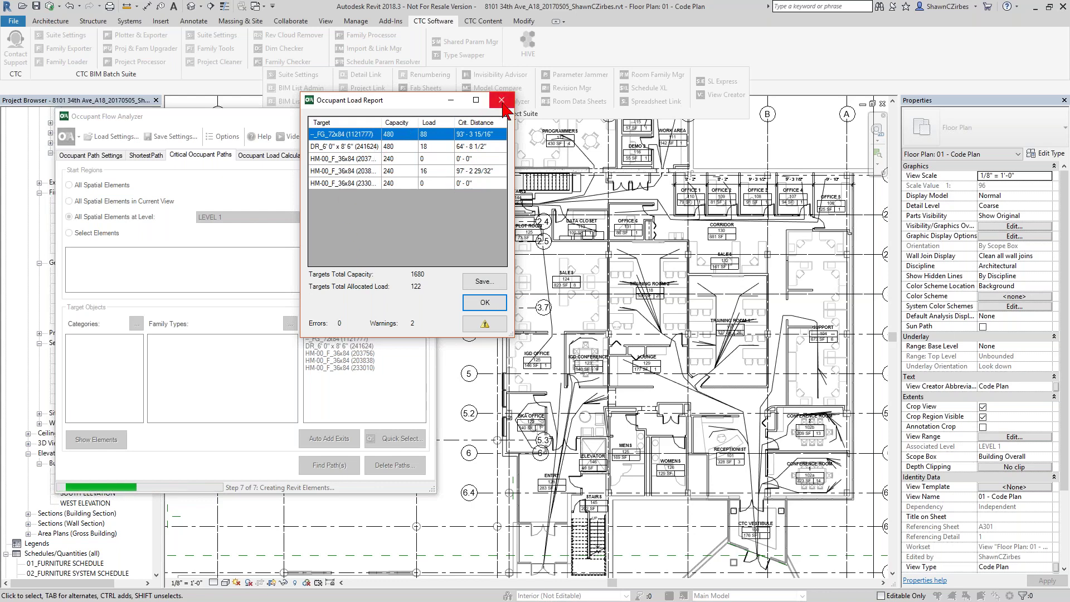
left_click(487, 305)
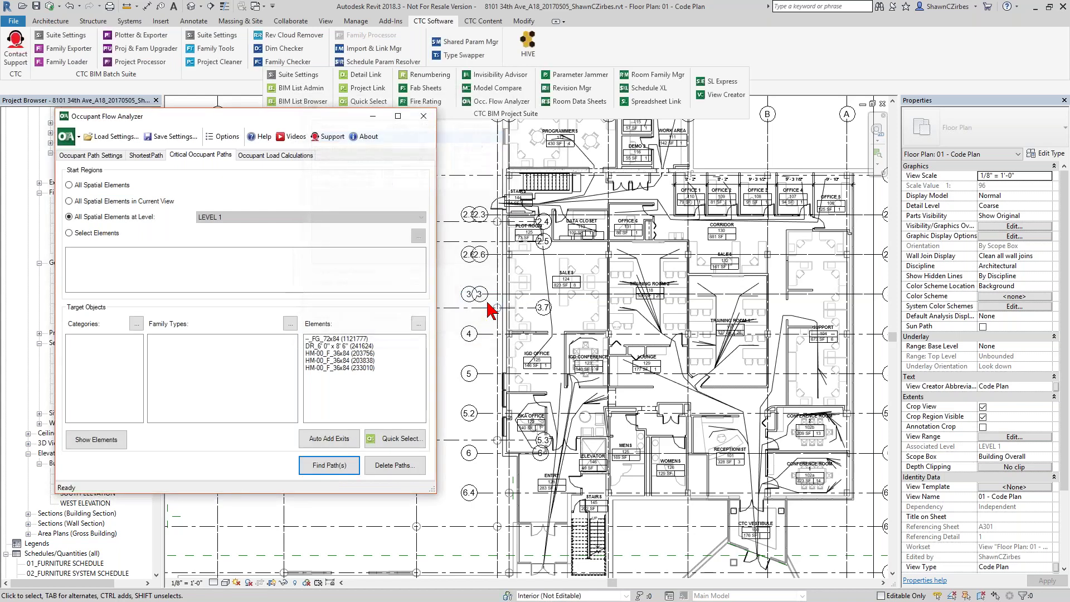
left_click(423, 116)
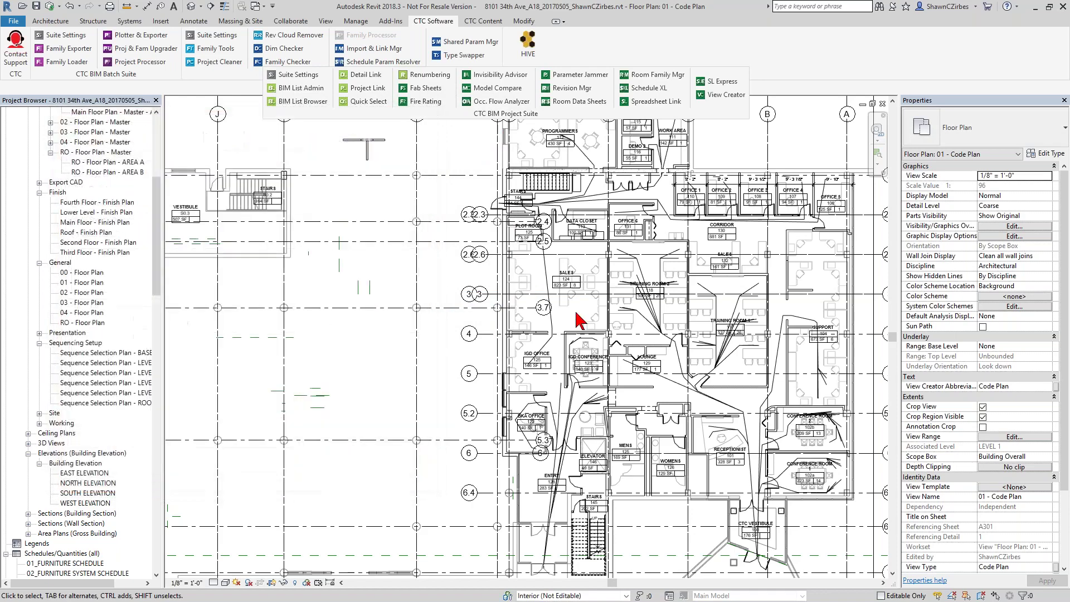
Select the occupant path leading to the CTC Vestibule, examine it through Training Rooms 1 and 2, and inspect the convergence point in Training Room 2.
left_click(717, 402)
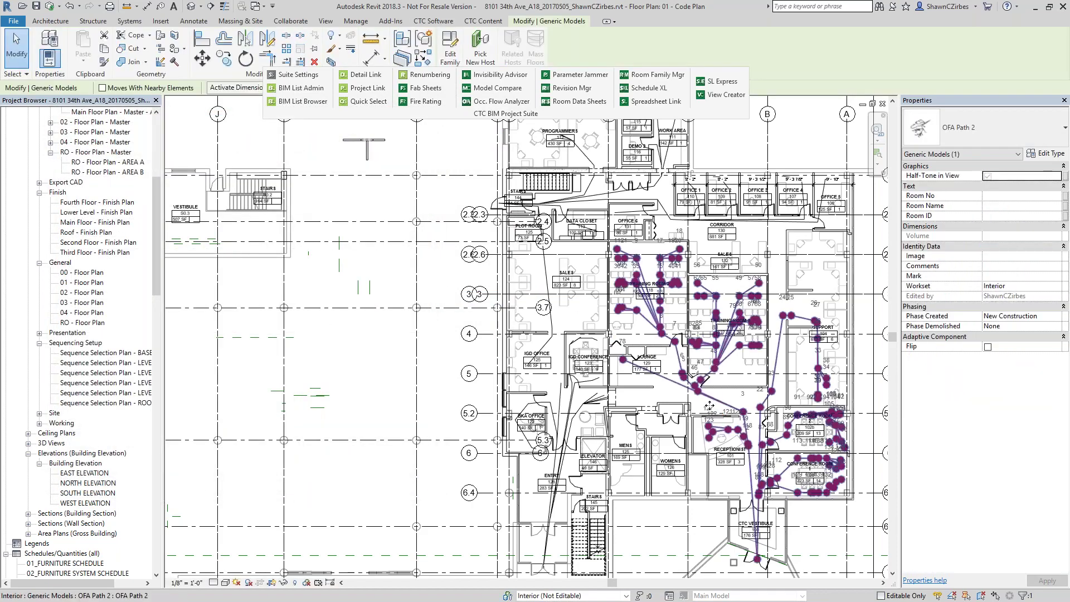
scroll(717, 402, "up", 2)
middle_click_drag(717, 401, 557, 426)
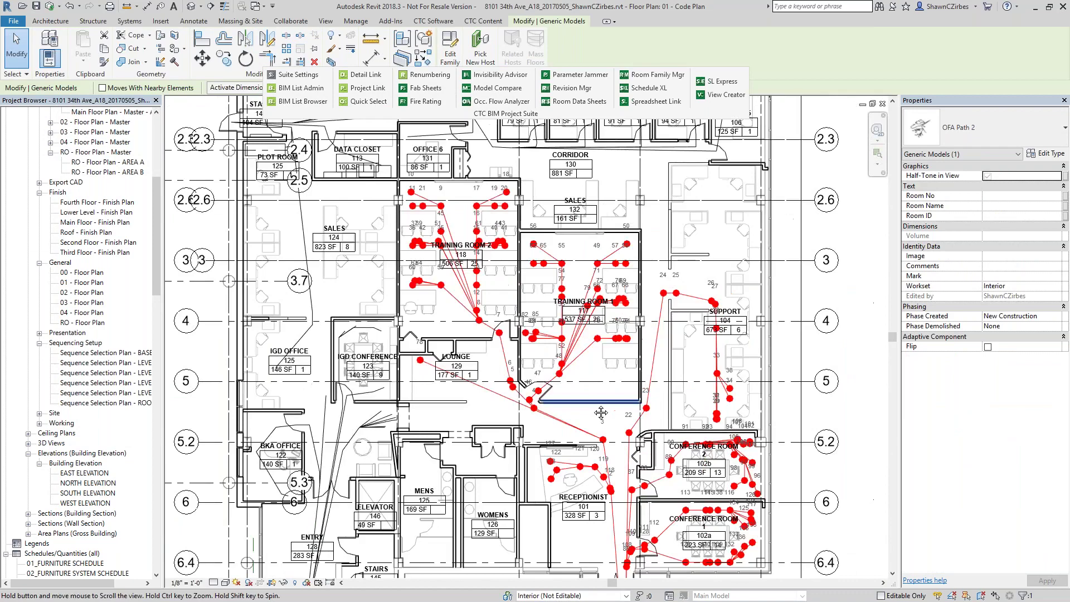
scroll(530, 278, "up", 3)
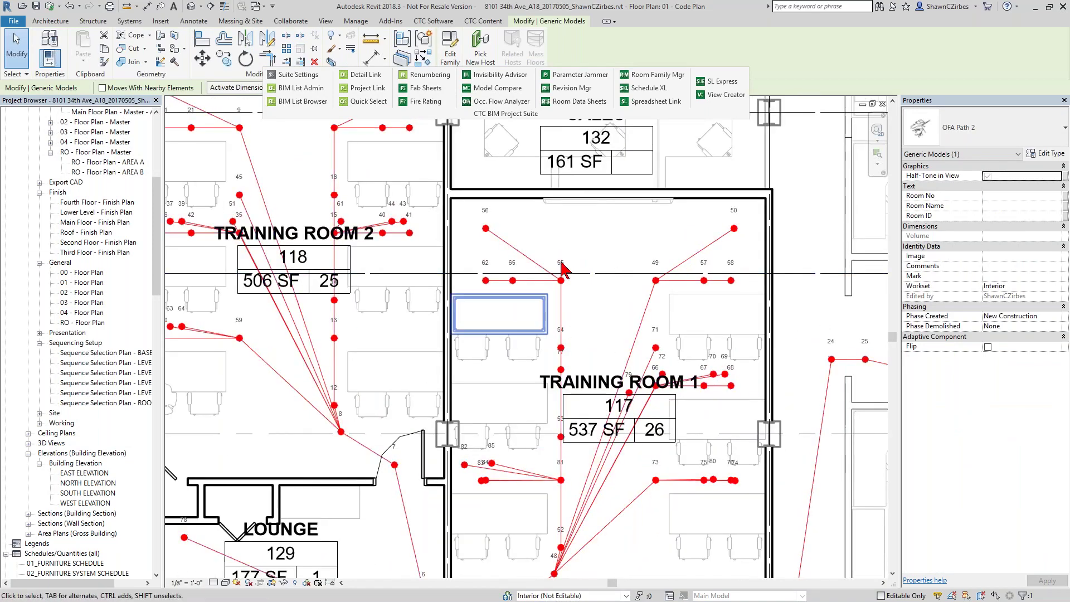
scroll(401, 440, "down", 2)
middle_click_drag(246, 242, 410, 216)
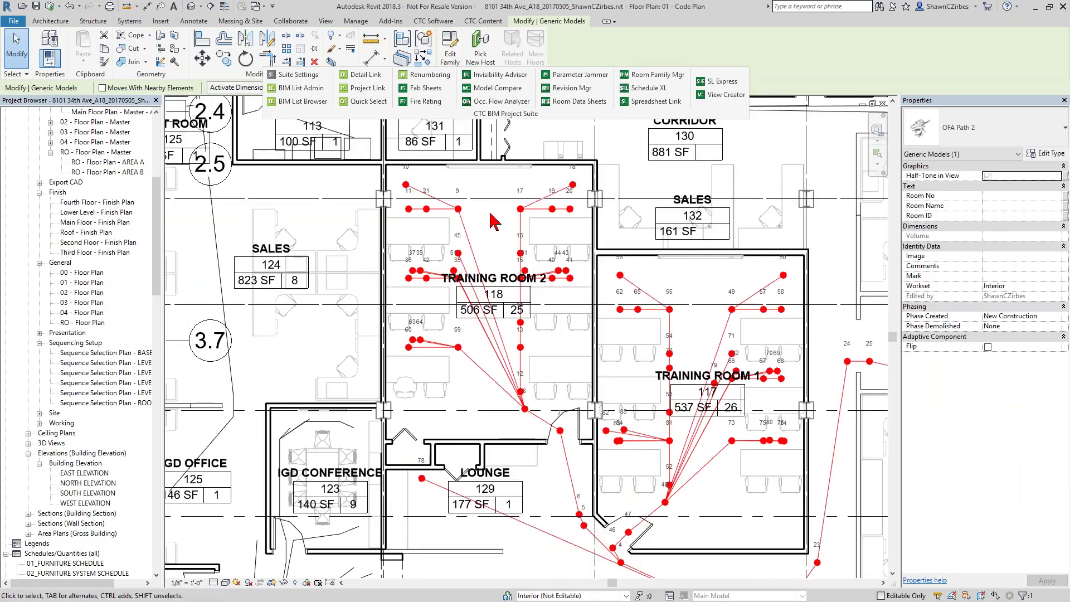
scroll(504, 226, "down", 2)
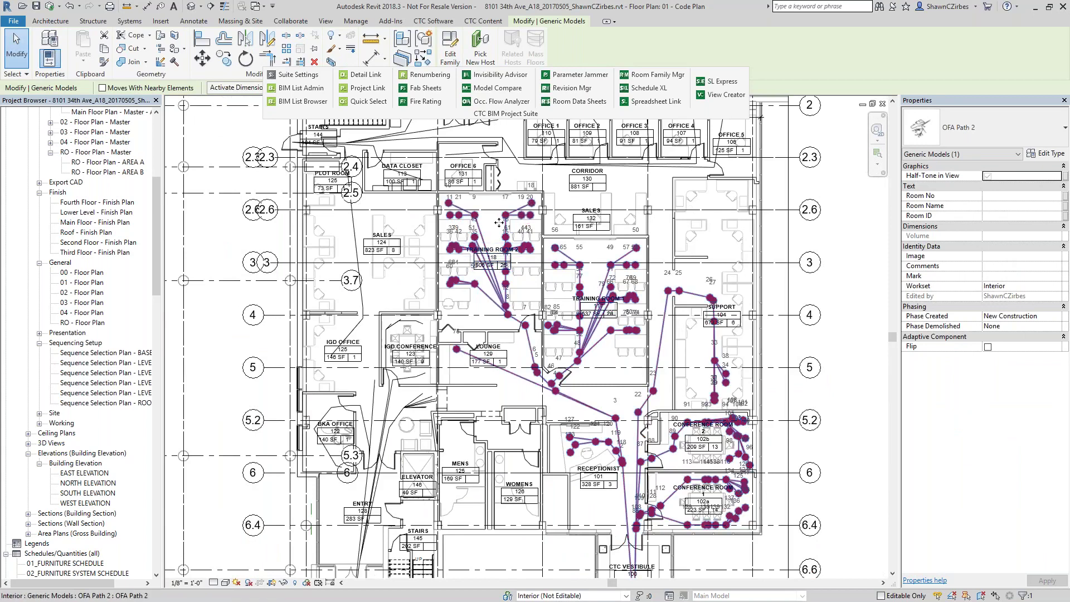
left_click(508, 315)
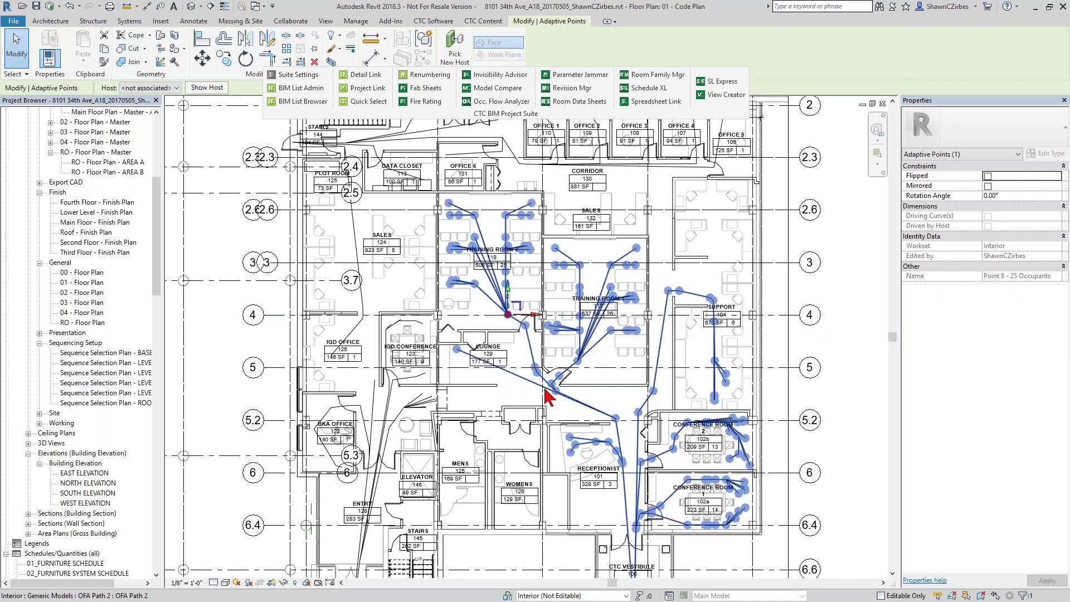
Inspect the path's convergence point in front of Reception, and select the whole occupant path leading to the CTC Vestibule.
left_click(615, 419)
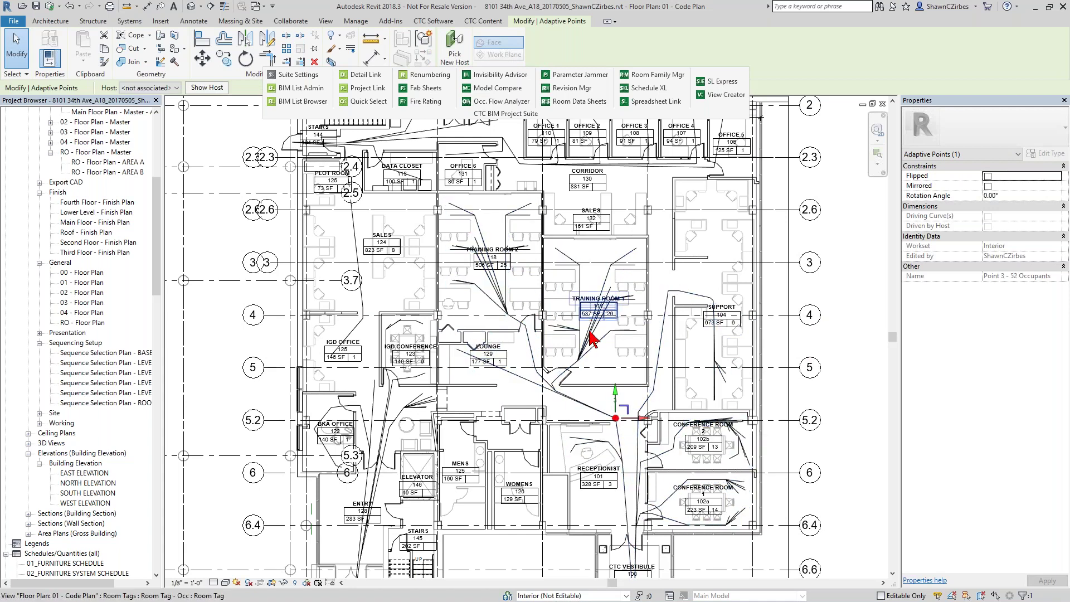
scroll(627, 480, "down", 1)
left_click(627, 506)
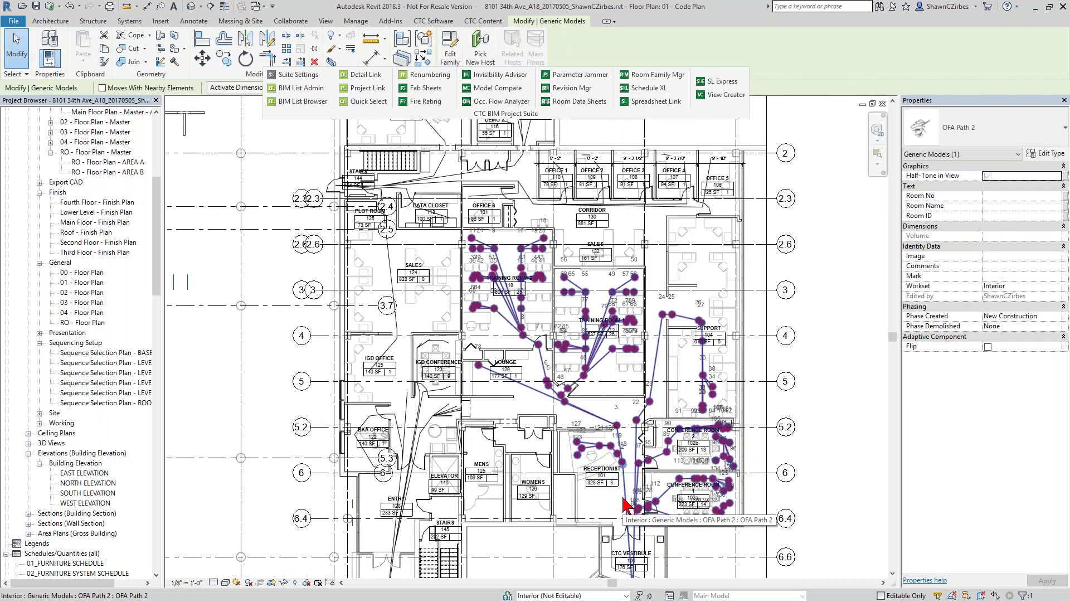
Examine the occupant path leading out through Entry, and select the path linking the offices and Programmers to the stair near grid line 2.3.
scroll(595, 496, "down", 1)
middle_click_drag(594, 485, 596, 348)
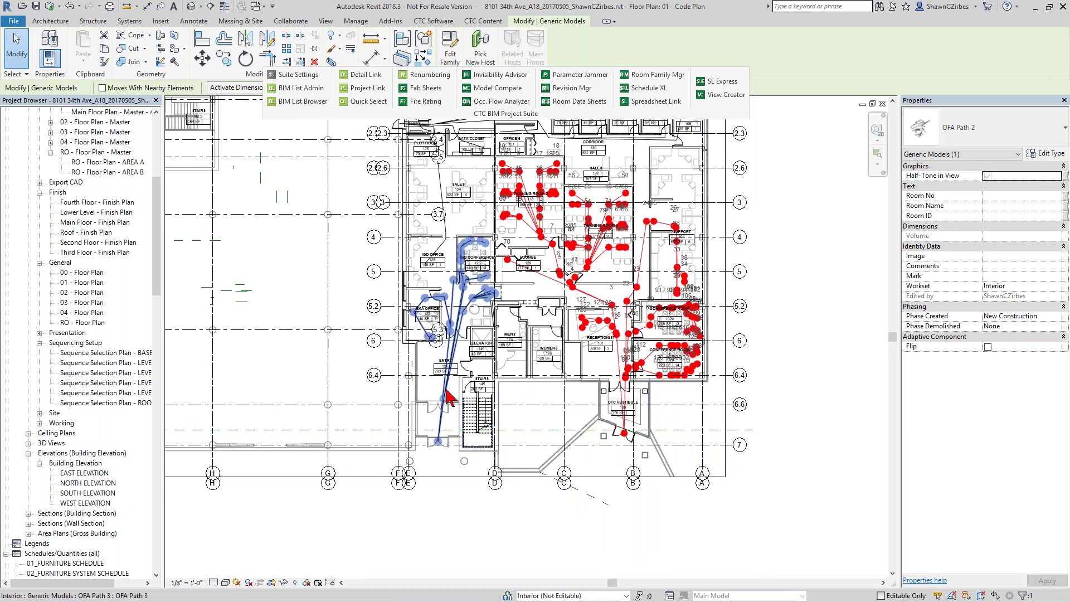
left_click(443, 299)
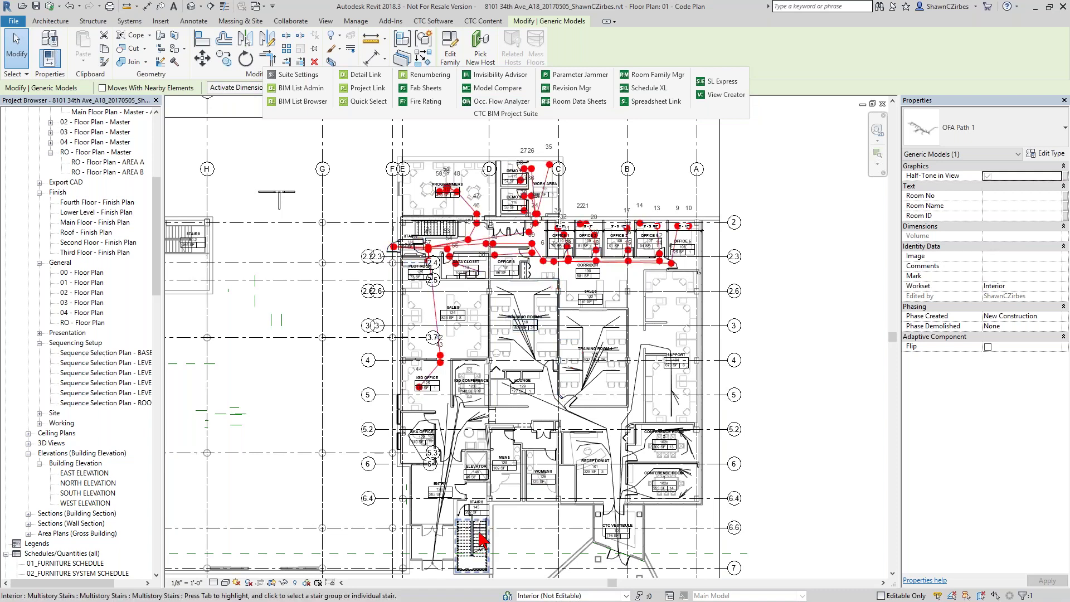
left_click_drag(482, 539, 466, 510)
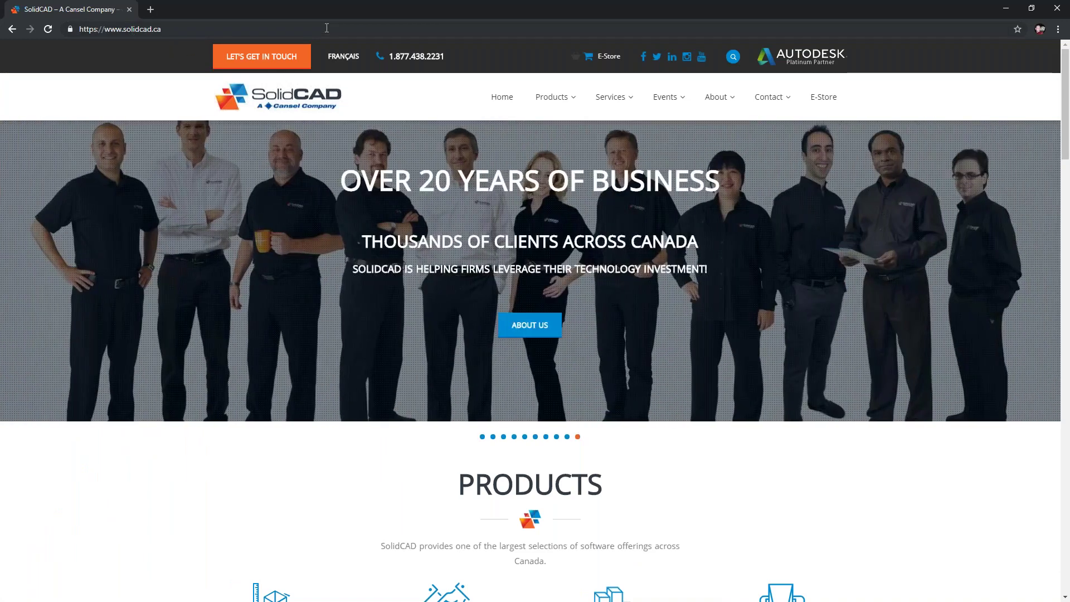
Switch to the SolidCAD website in the browser, open the CTC Software partner product page, and view its BIM Project Suite 2019 section.
mouse_move(555, 99)
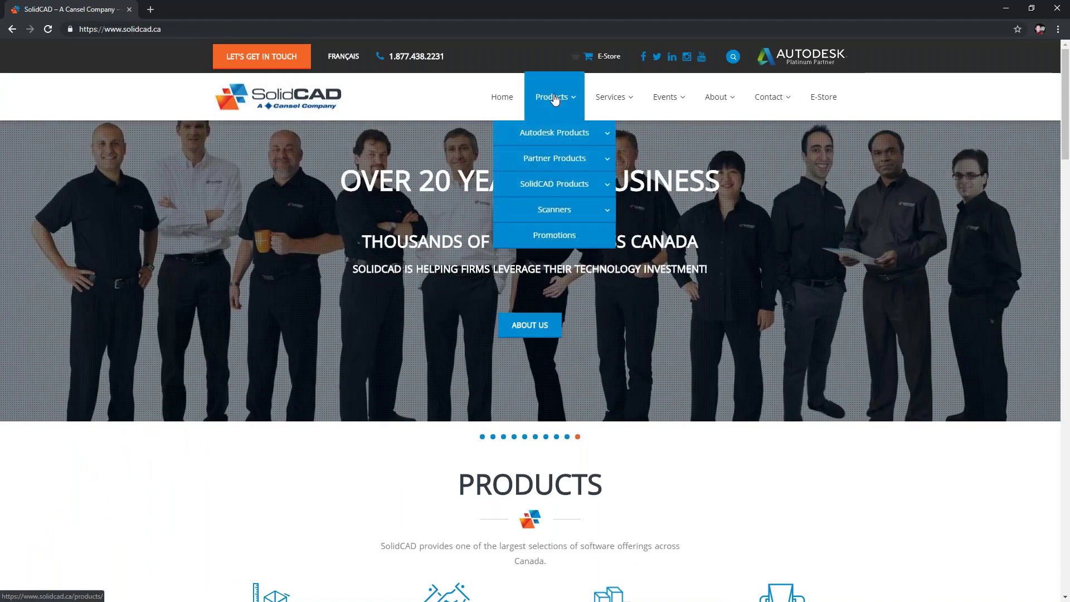
mouse_move(557, 162)
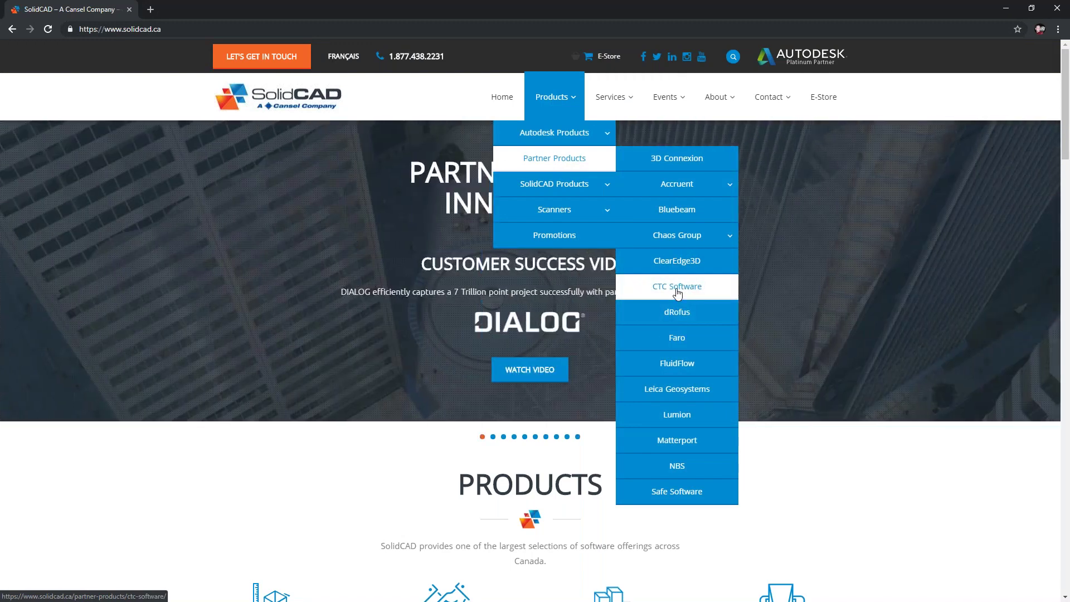
left_click(677, 291)
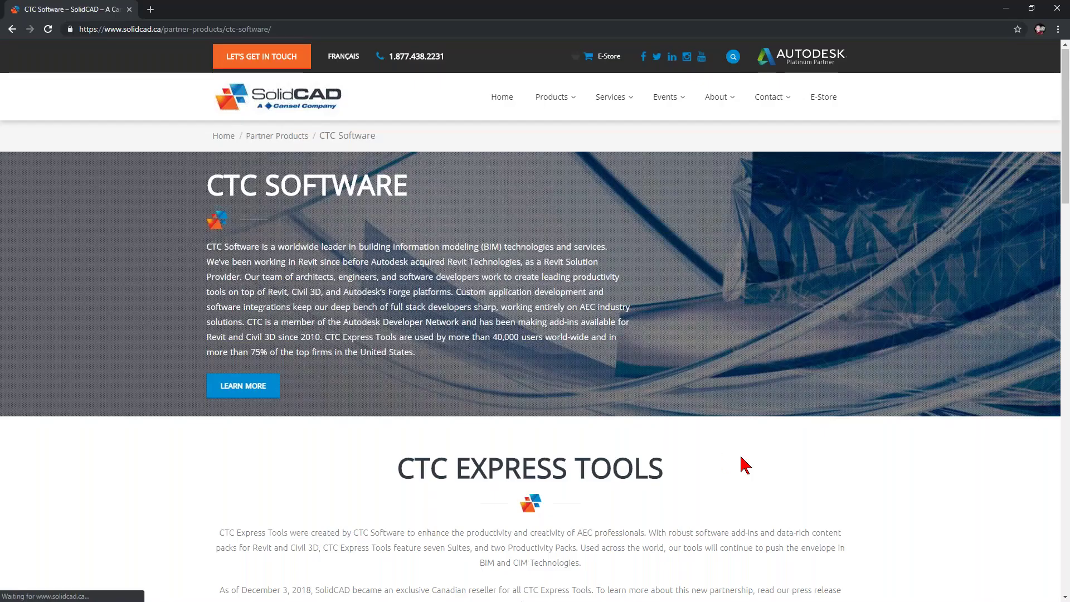
scroll(624, 454, "down", 8)
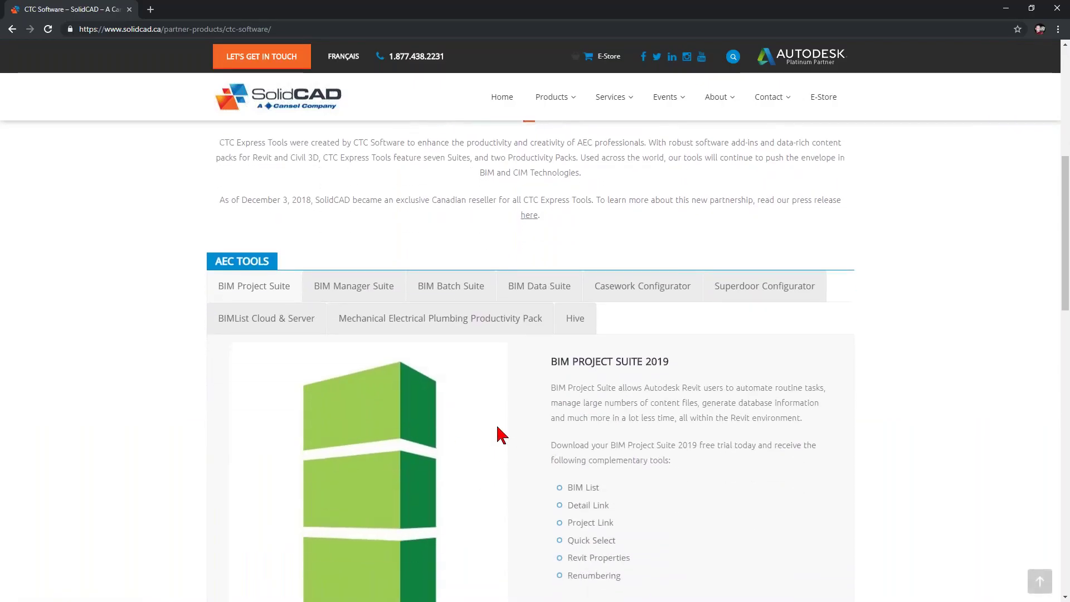
scroll(497, 431, "down", 2)
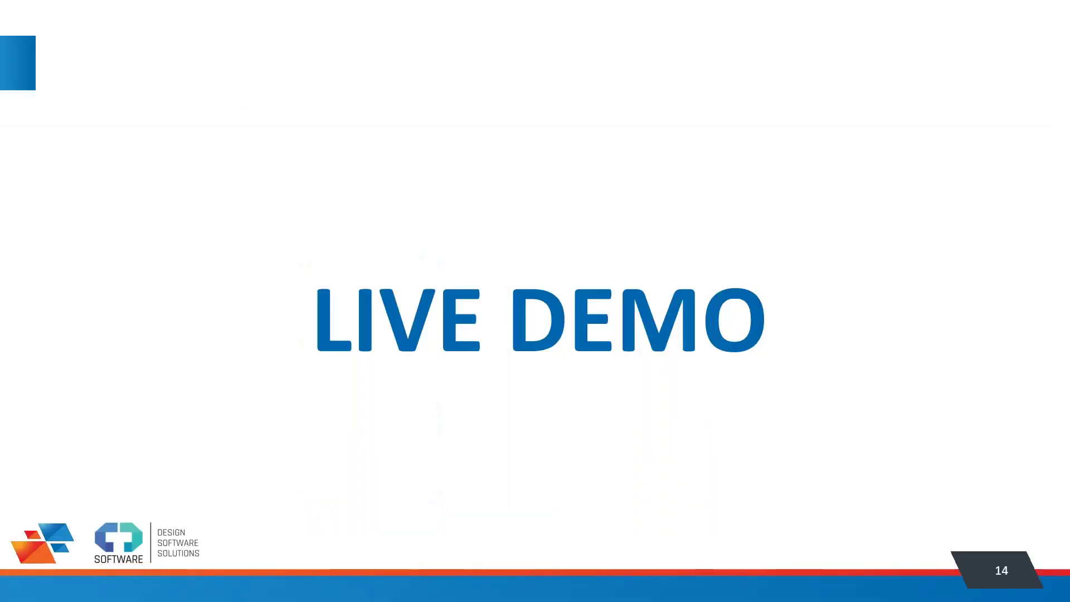
Return to Revit, reopen the Occupant Flow Analyzer to view its critical occupant path settings, and close it.
key("Right")
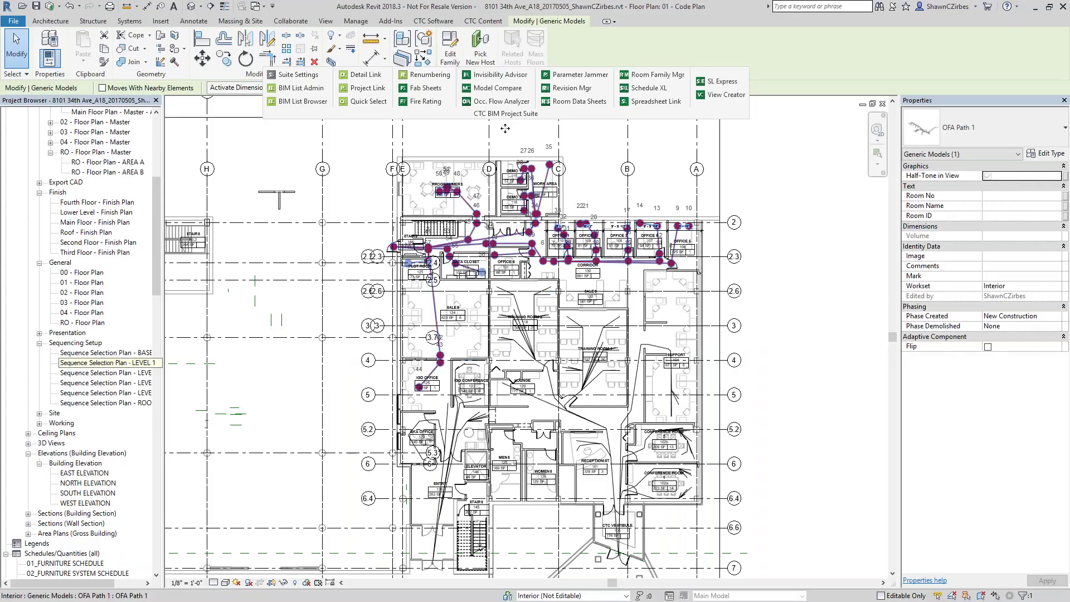
left_click(496, 102)
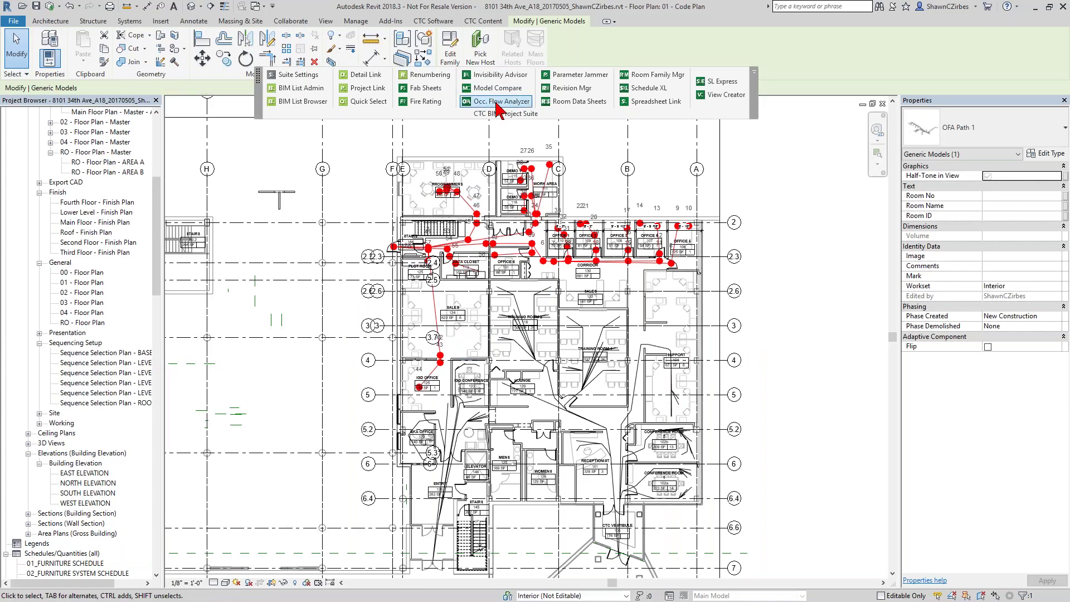
left_click_drag(259, 121, 390, 143)
left_click(342, 177)
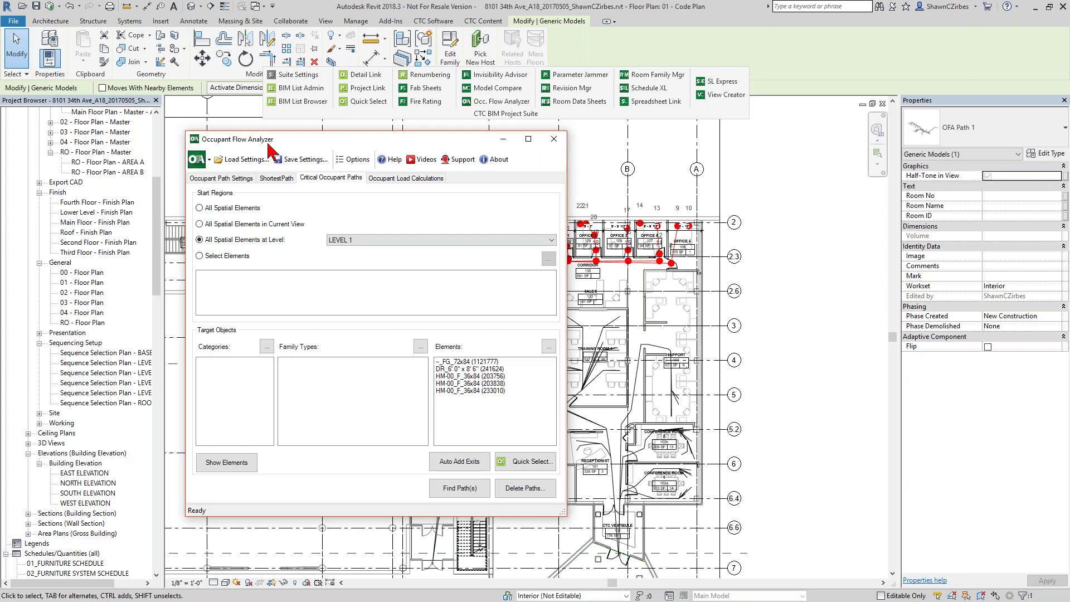
left_click(558, 141)
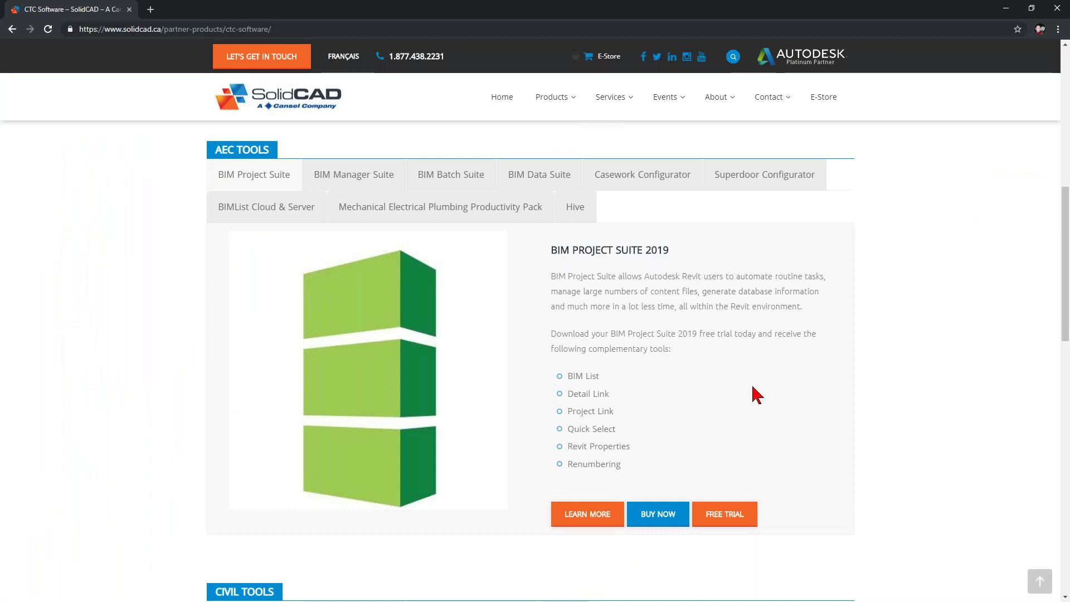
Switch to the browser and review the BIM Project Suite 2019 description, complementary tools and trial options on the CTC Software page.
scroll(756, 395, "down", 1)
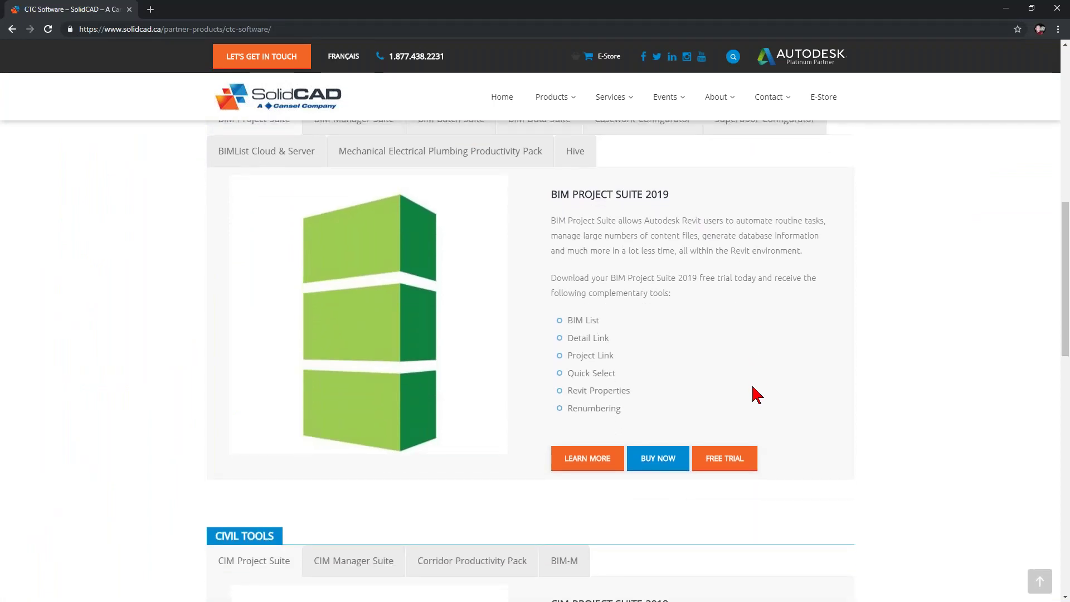
scroll(756, 394, "up", 1)
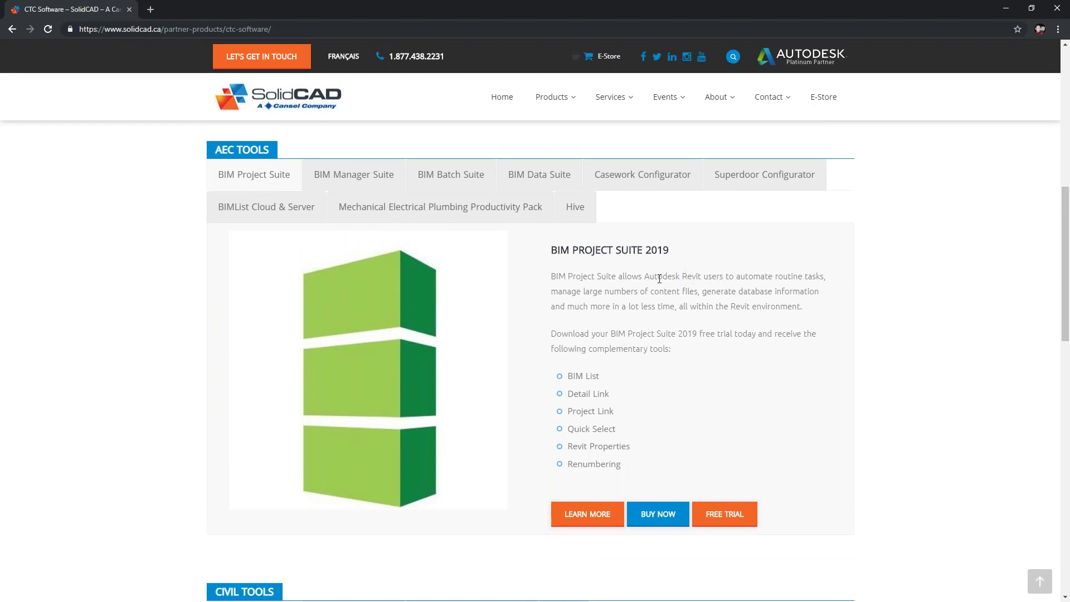
left_click_drag(644, 251, 688, 257)
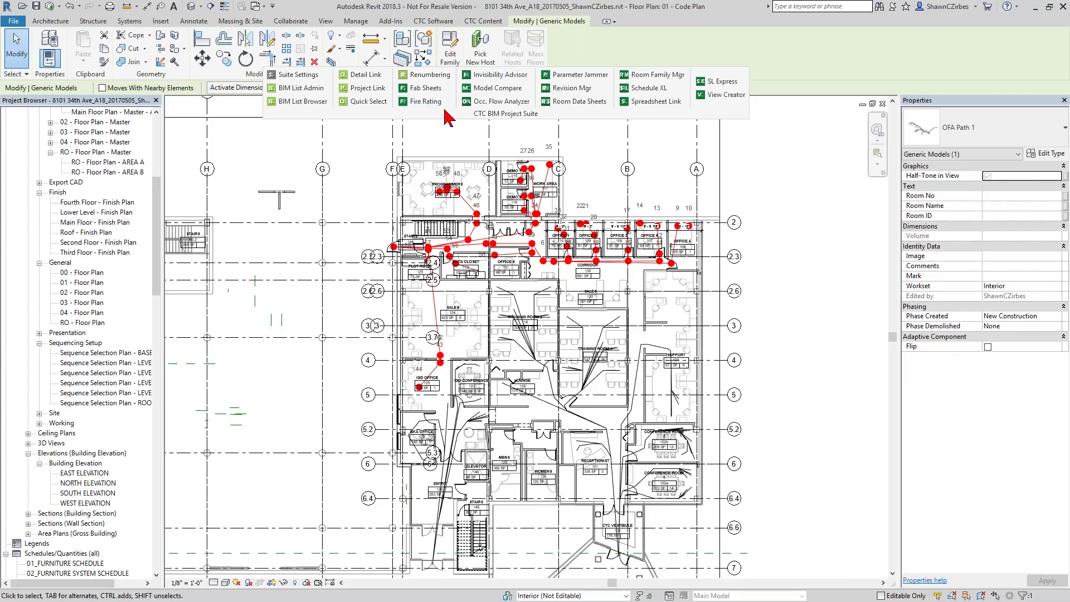
Switch to Revit, clear the occupant path selection, and display the full set of CTC Software tools.
left_click(452, 129)
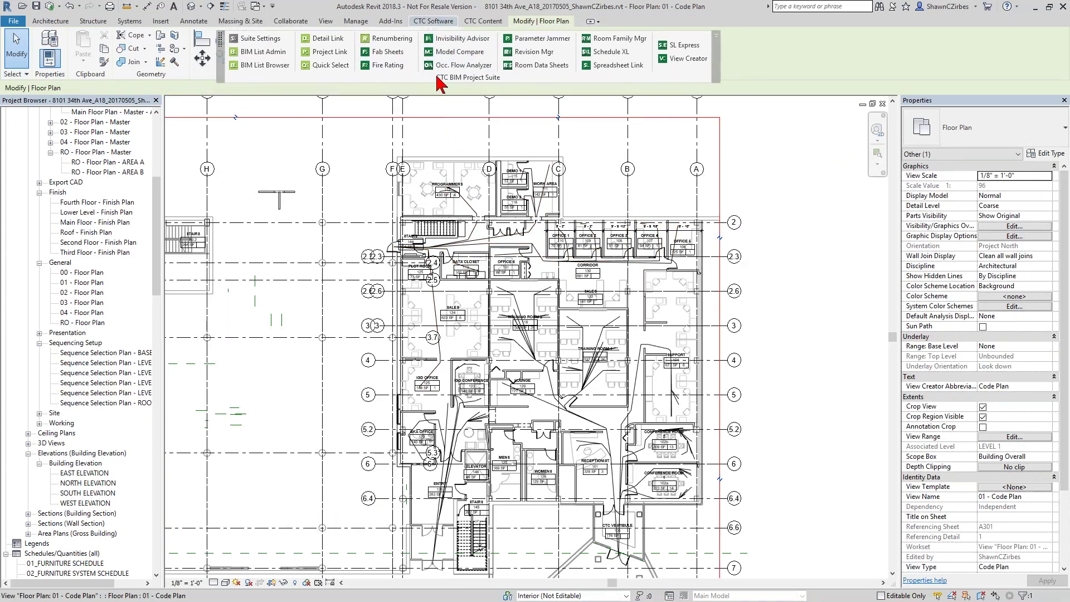
left_click(433, 21)
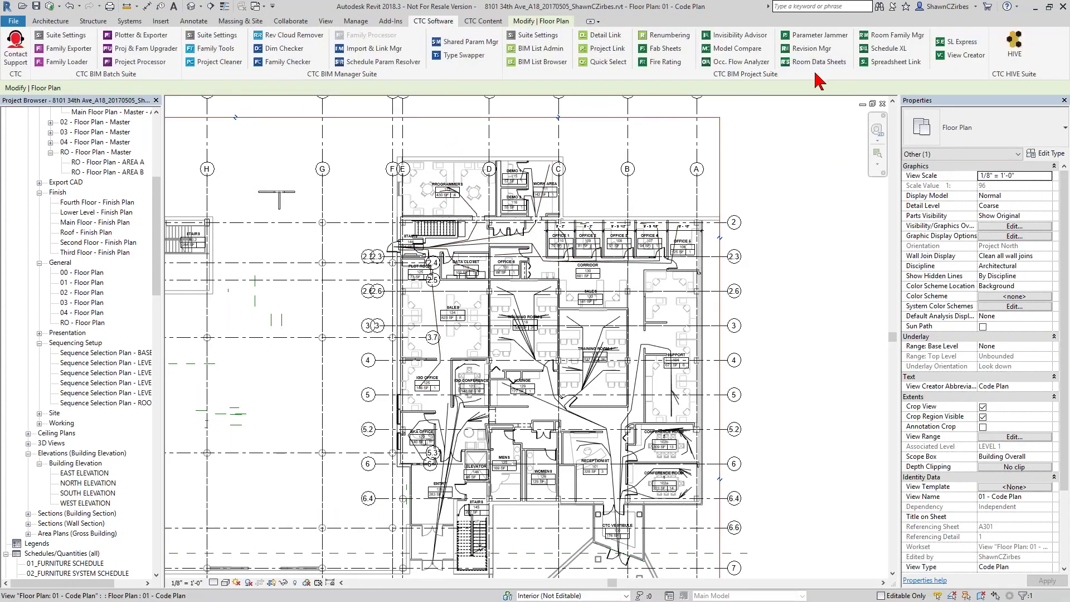